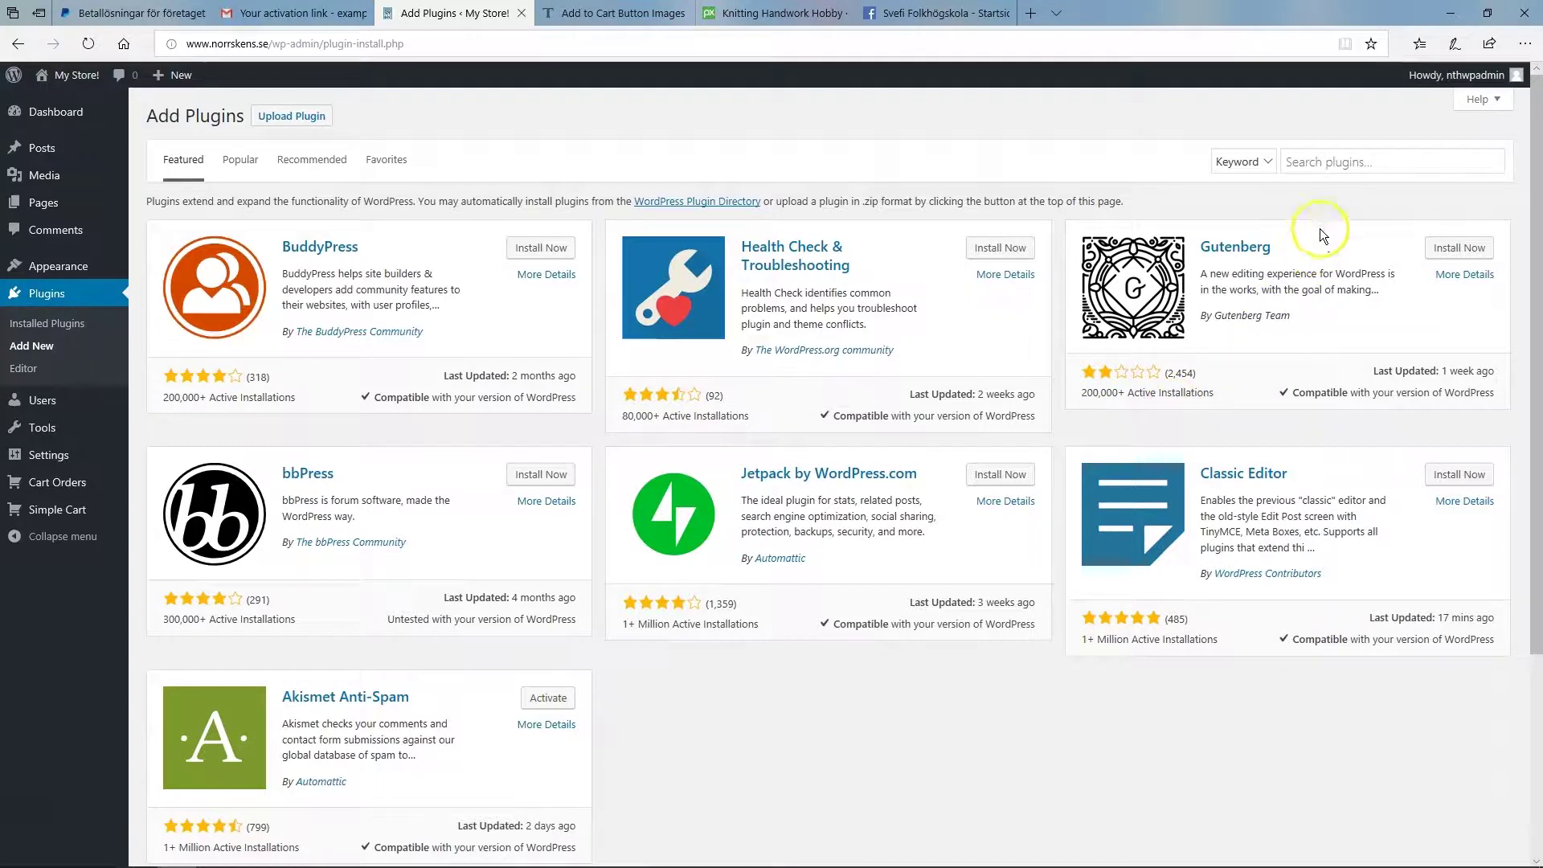
Step: Find the Classic Editor plugin by searching for "classic editor", then install and activate it
{"action": "left_click", "coordinate": [1345, 162]}
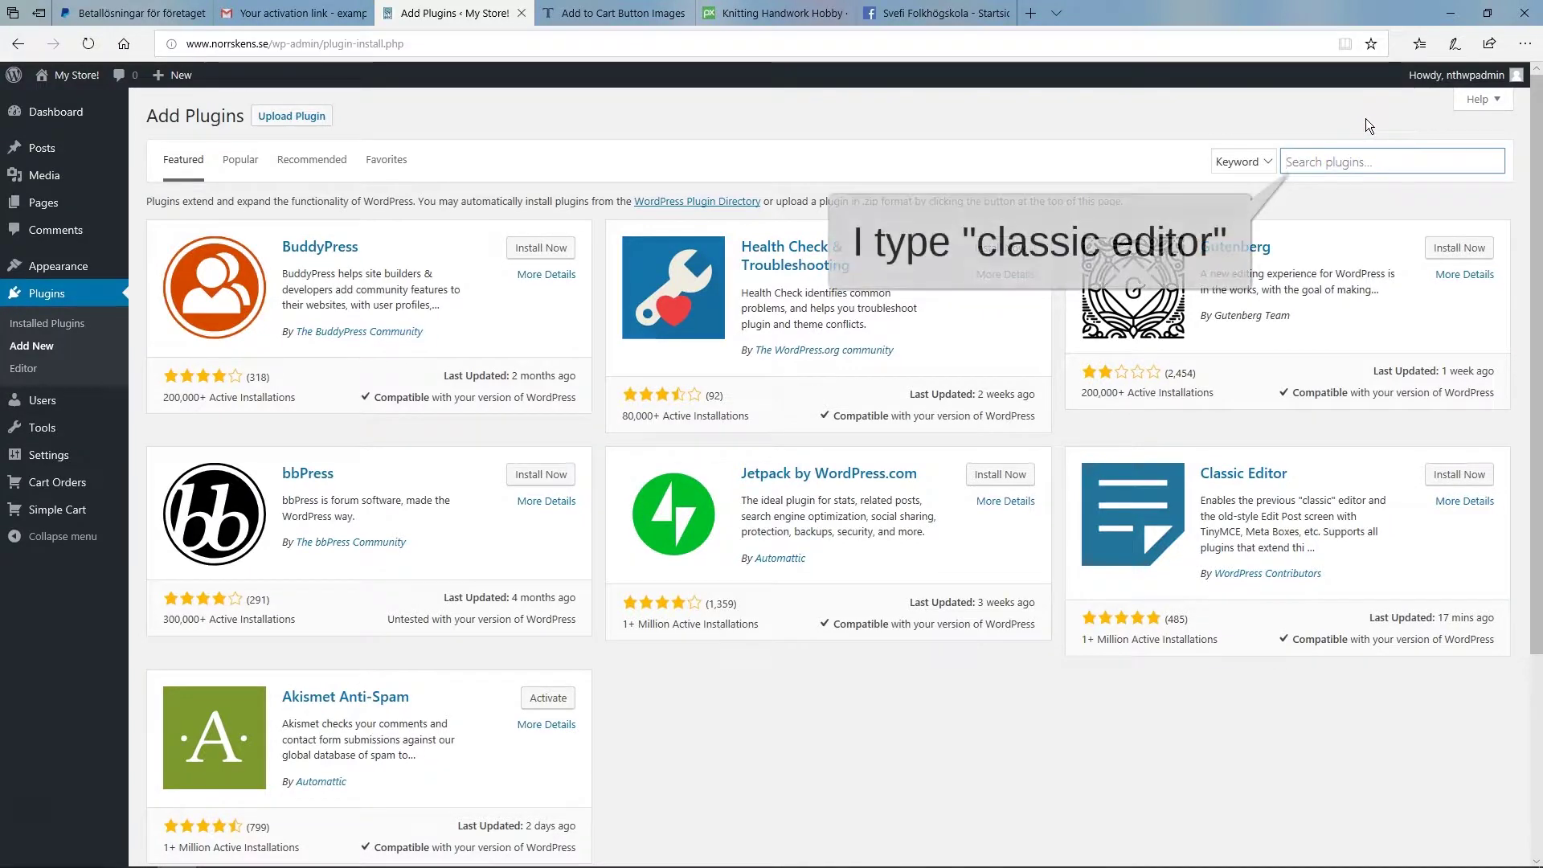
{"action": "type", "text": "classic editor"}
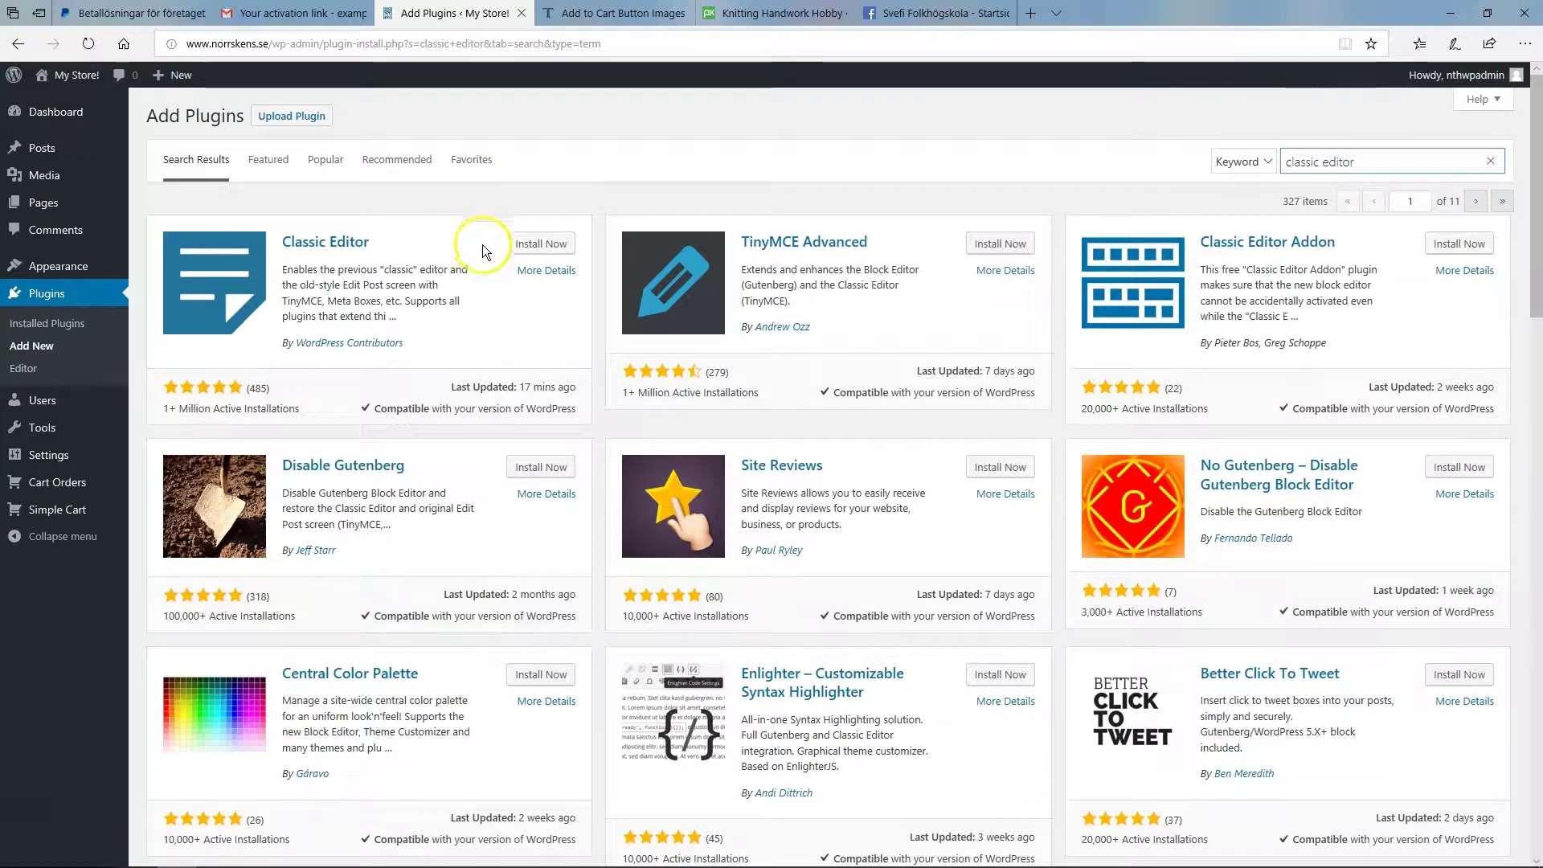
{"action": "left_click", "coordinate": [543, 248]}
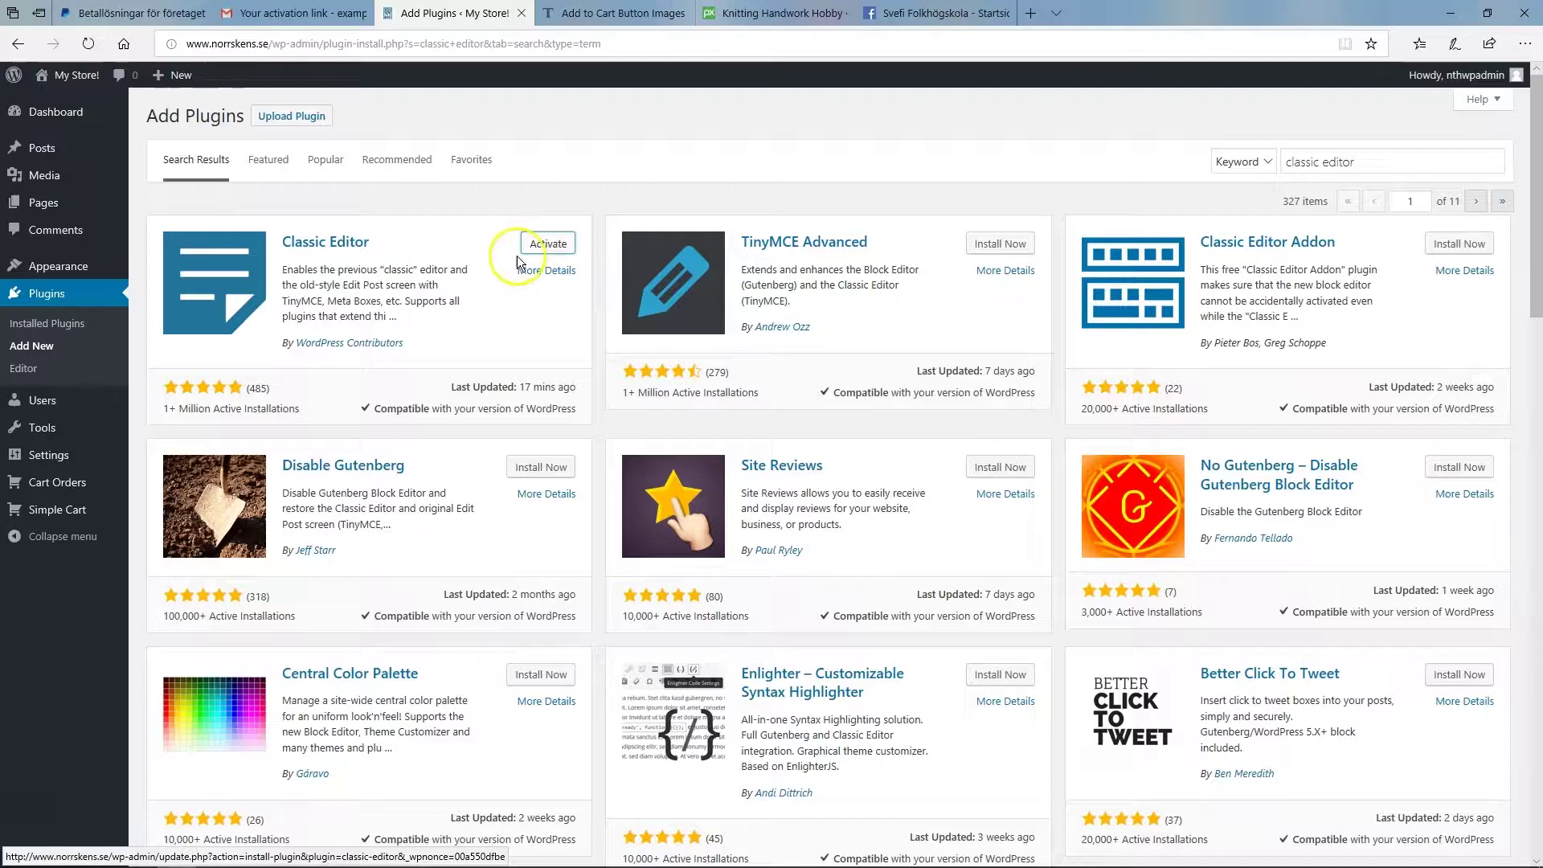
{"action": "left_click", "coordinate": [68, 296]}
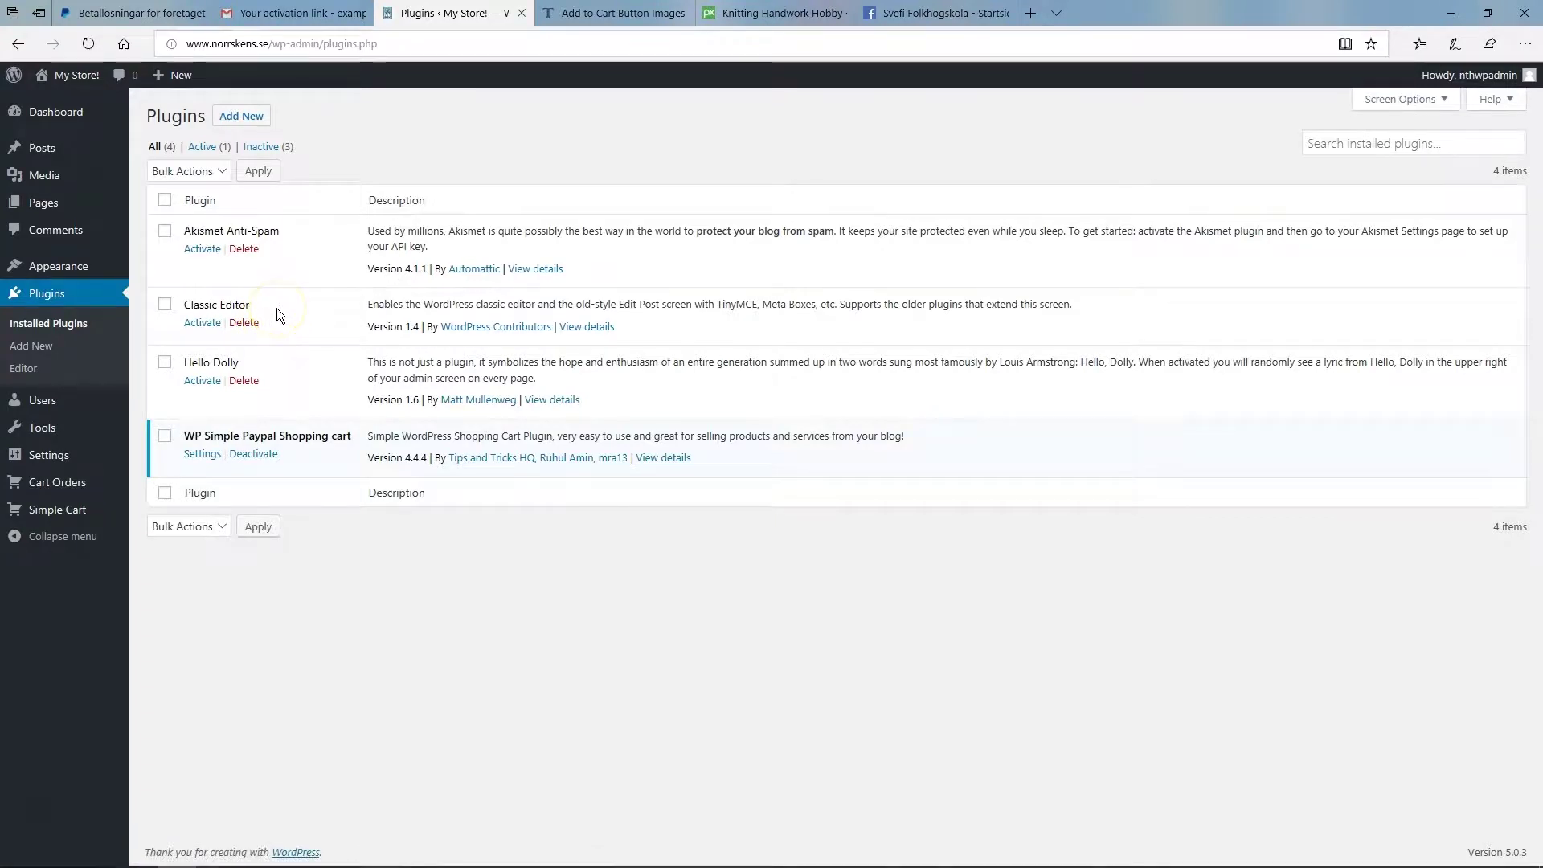
{"action": "left_click", "coordinate": [206, 325]}
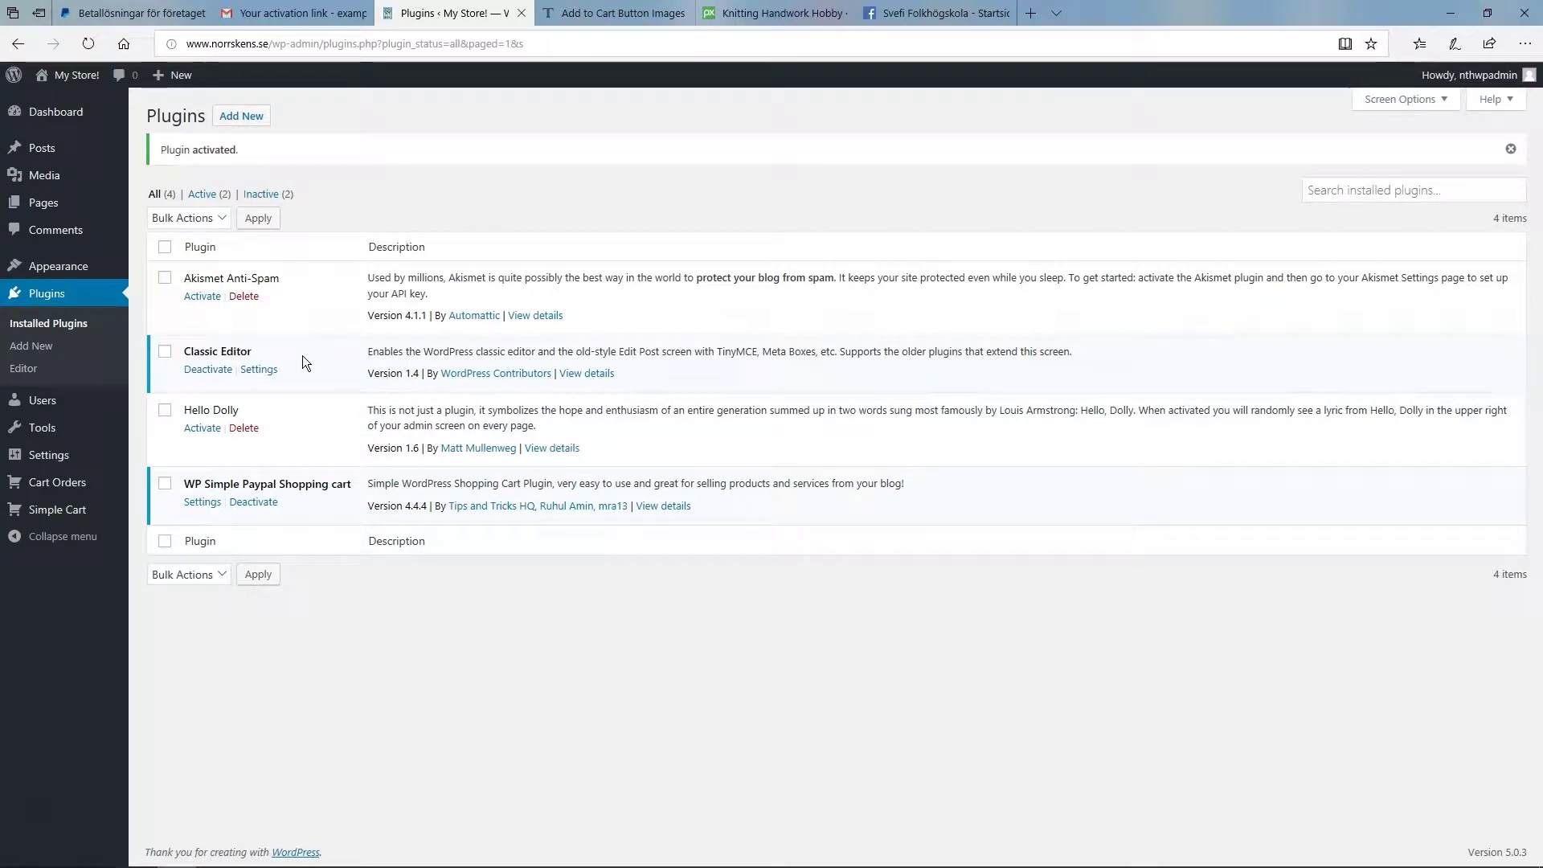
Step: Open the post categories page
{"action": "mouse_move", "coordinate": [73, 151]}
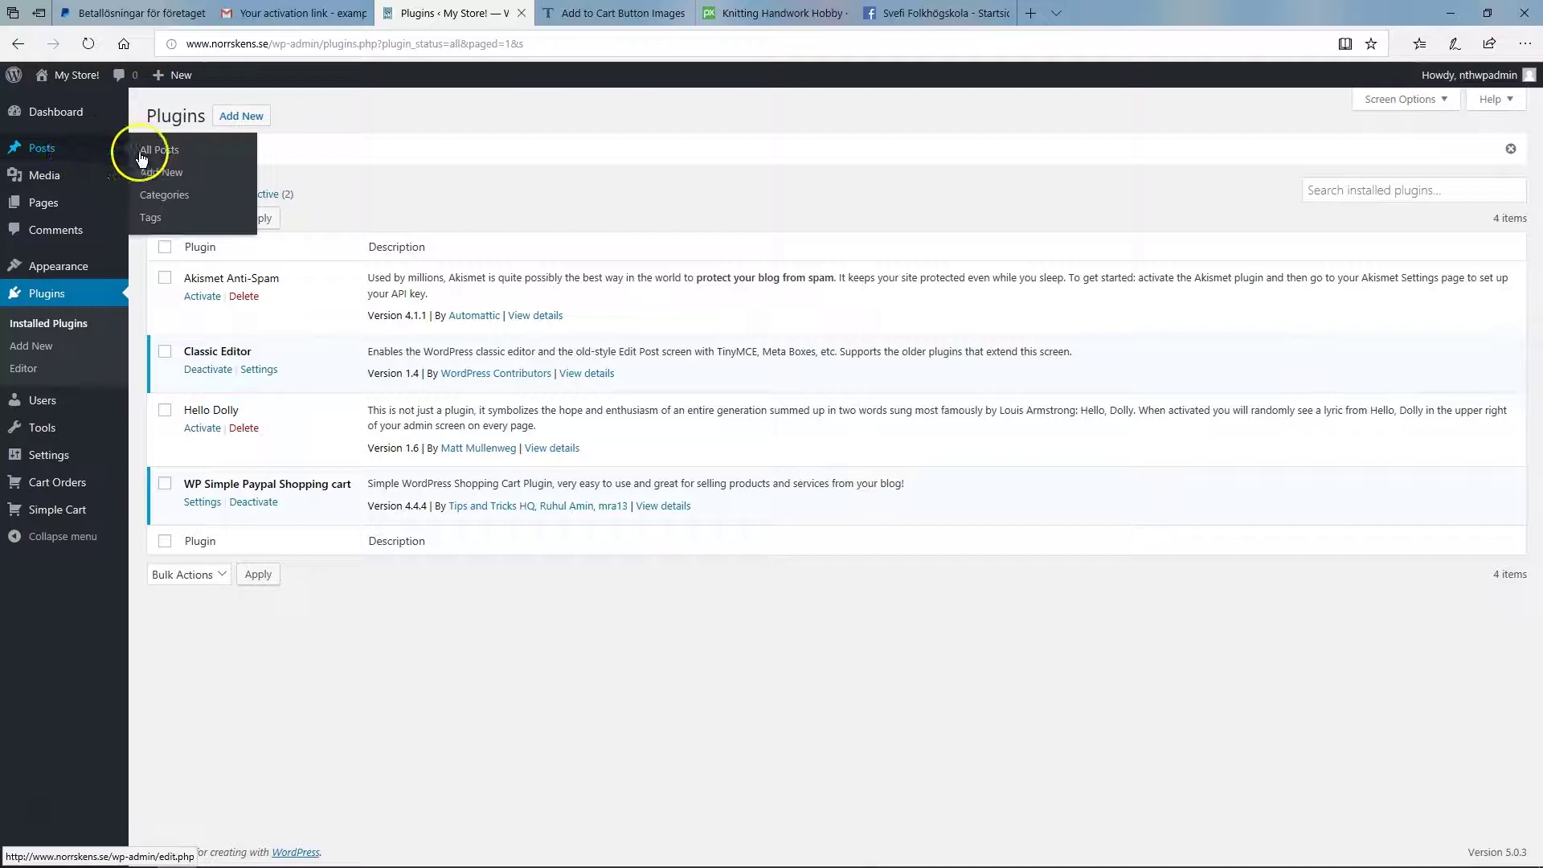
{"action": "left_click", "coordinate": [152, 201]}
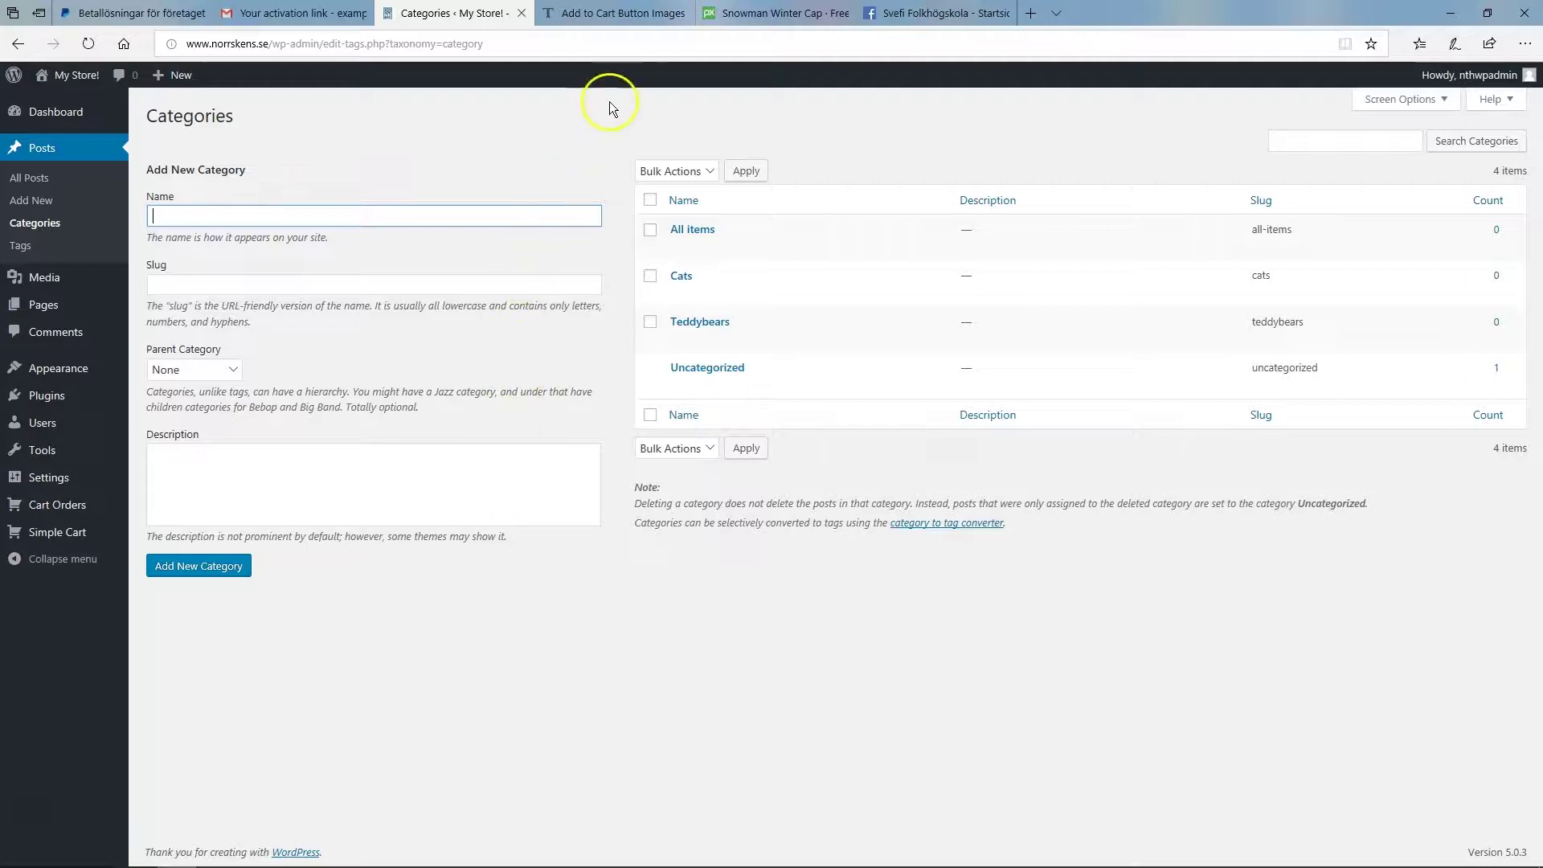
Step: Switch to Pixabay, search for "teddybear" from its home page, and open the photo of colourful knitted teddy bears
{"action": "left_click", "coordinate": [721, 14]}
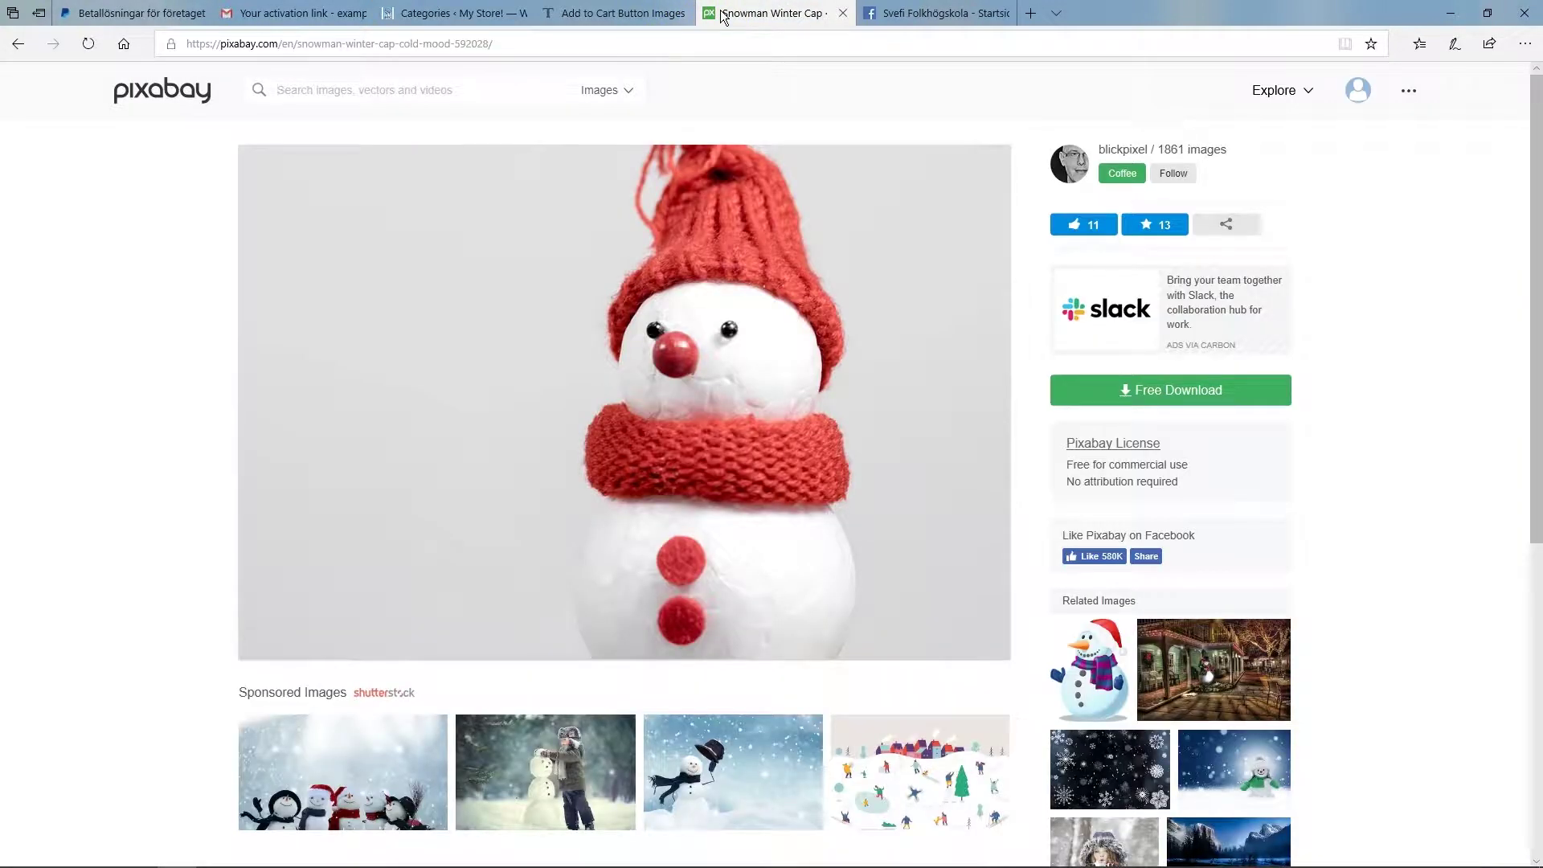
{"action": "left_click", "coordinate": [181, 97]}
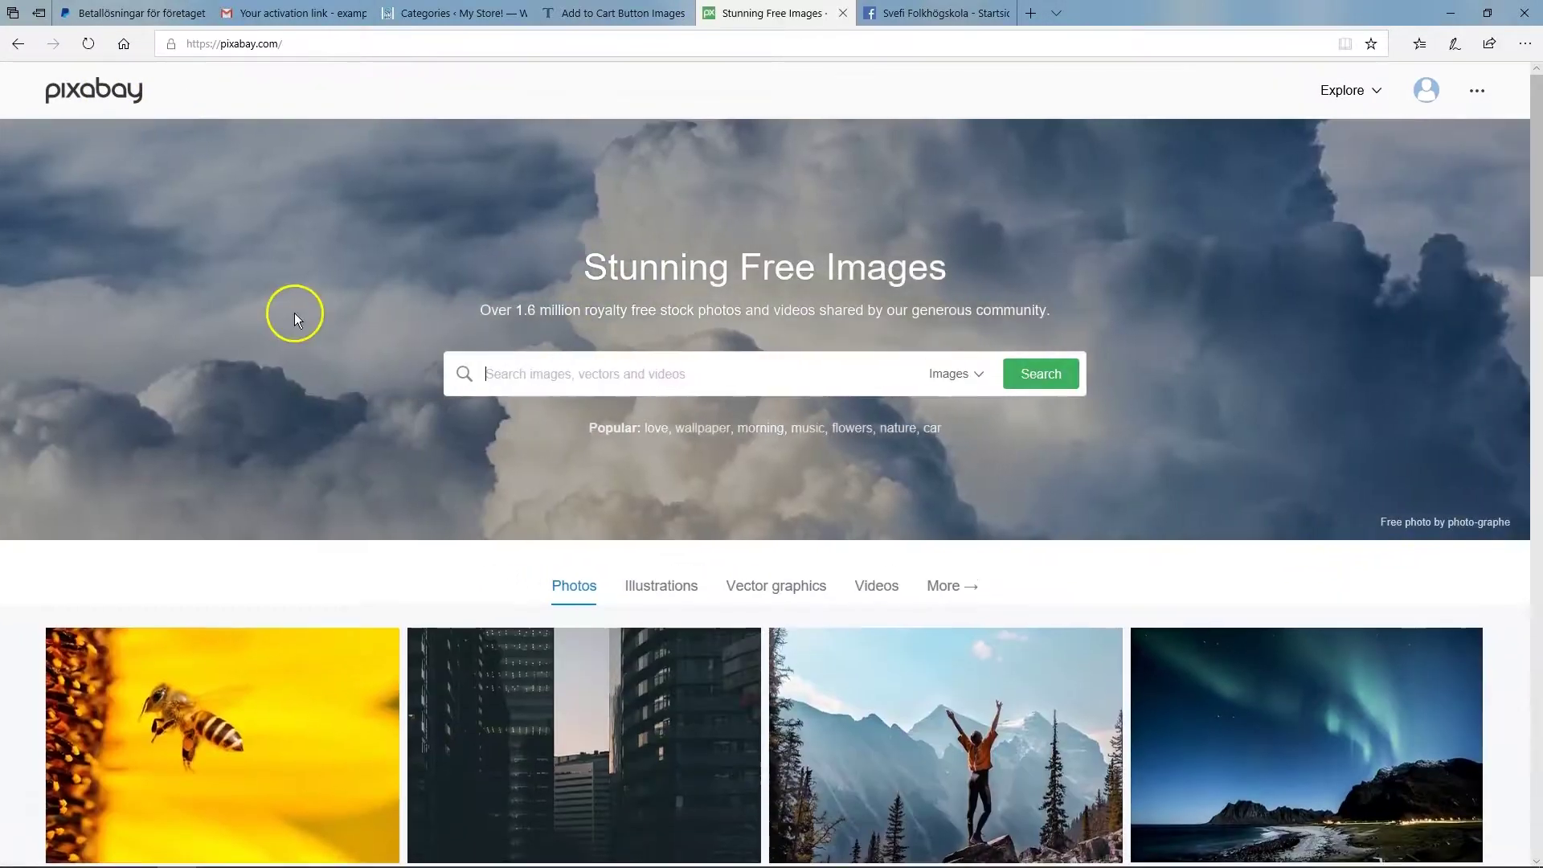
{"action": "left_click", "coordinate": [544, 370]}
{"action": "type", "text": "teddybear"}
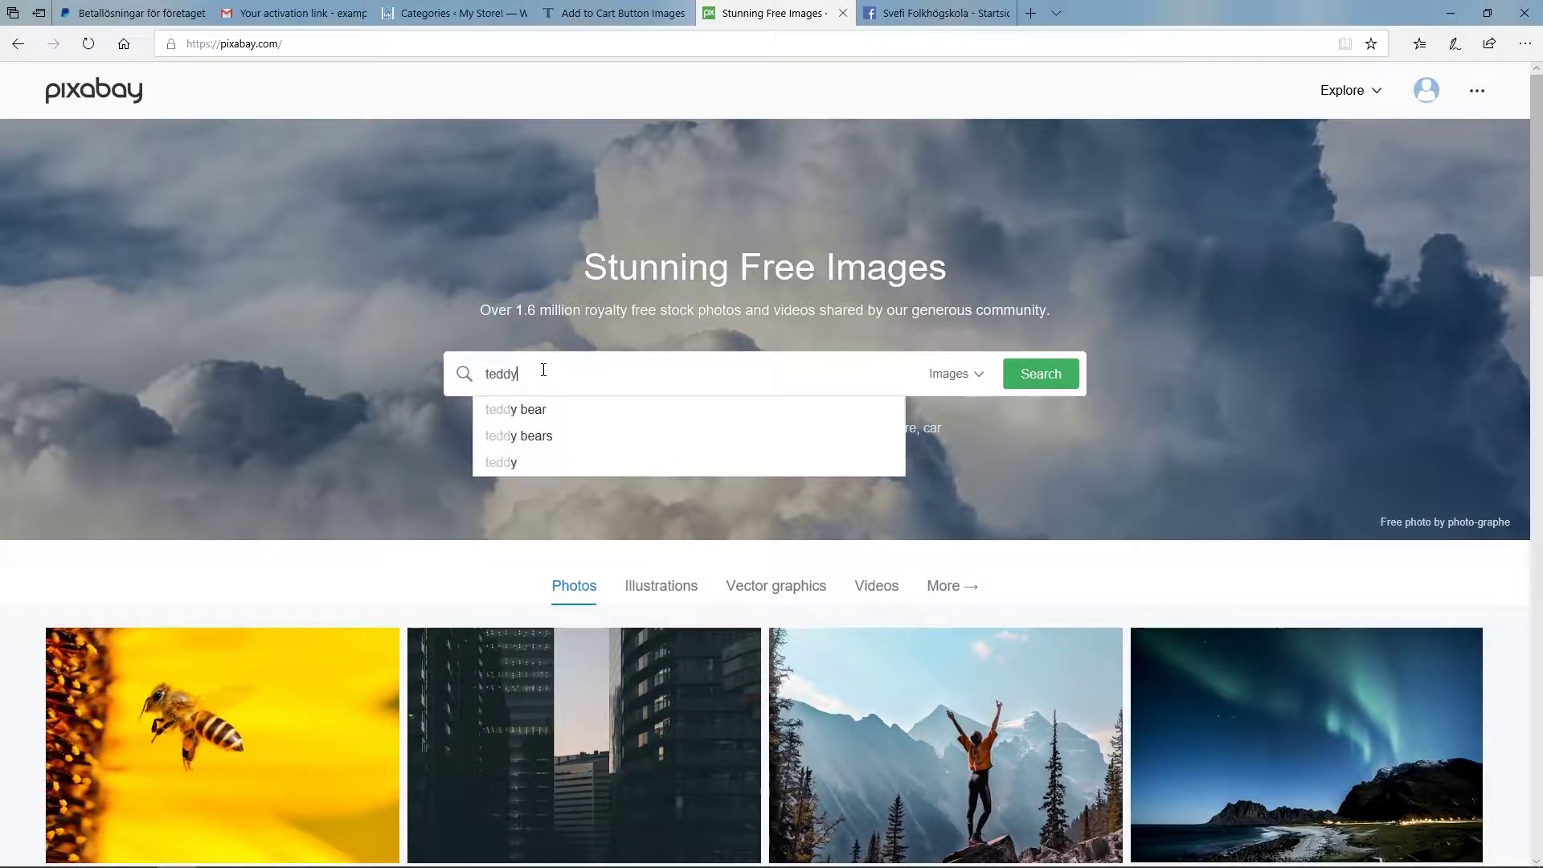
{"action": "key", "text": "Return"}
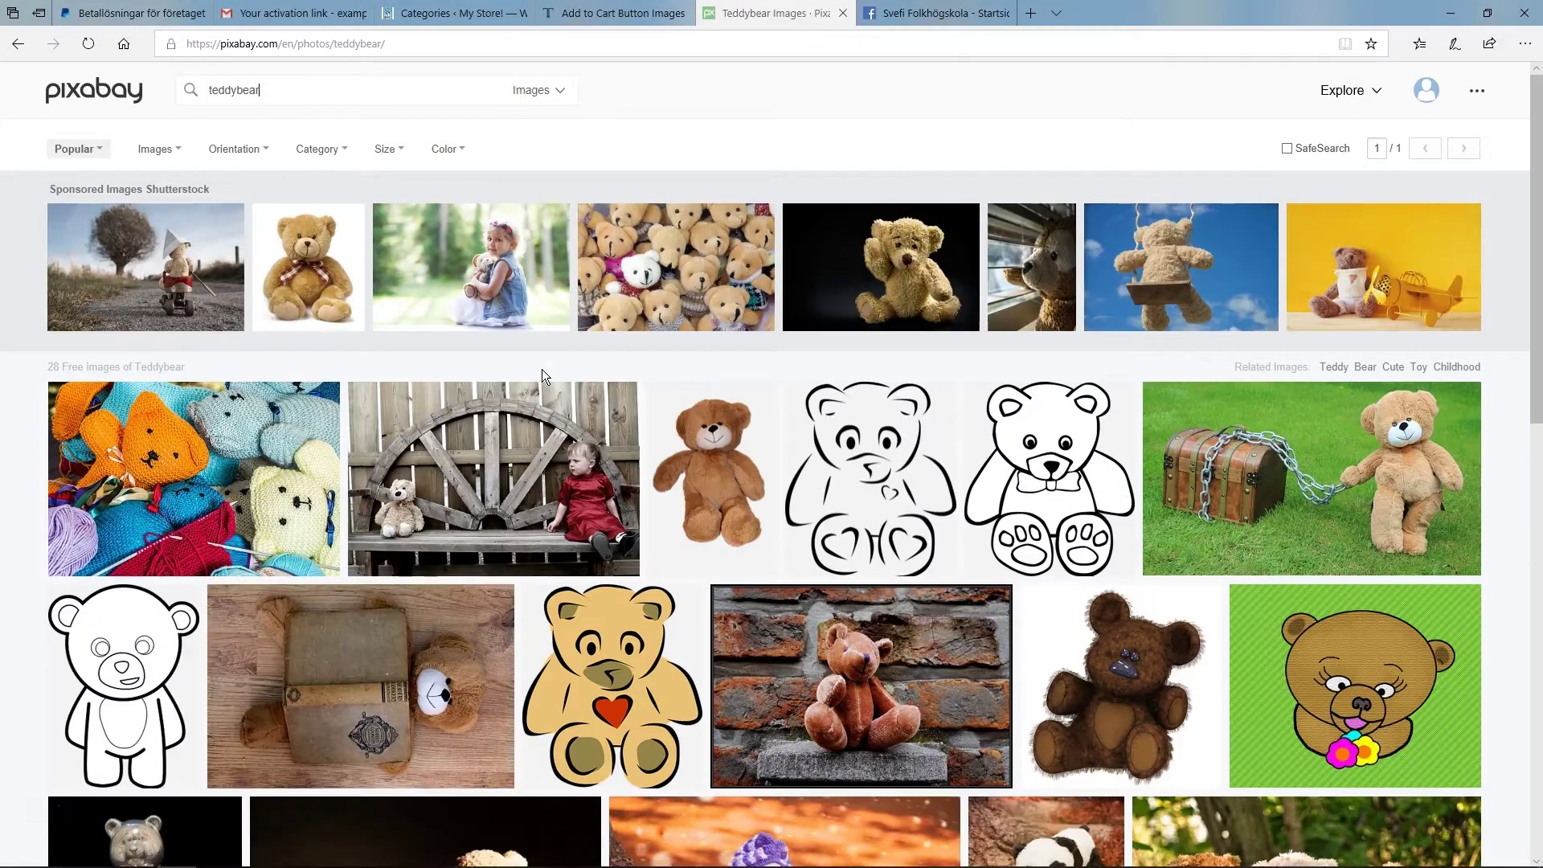
{"action": "left_click", "coordinate": [320, 431]}
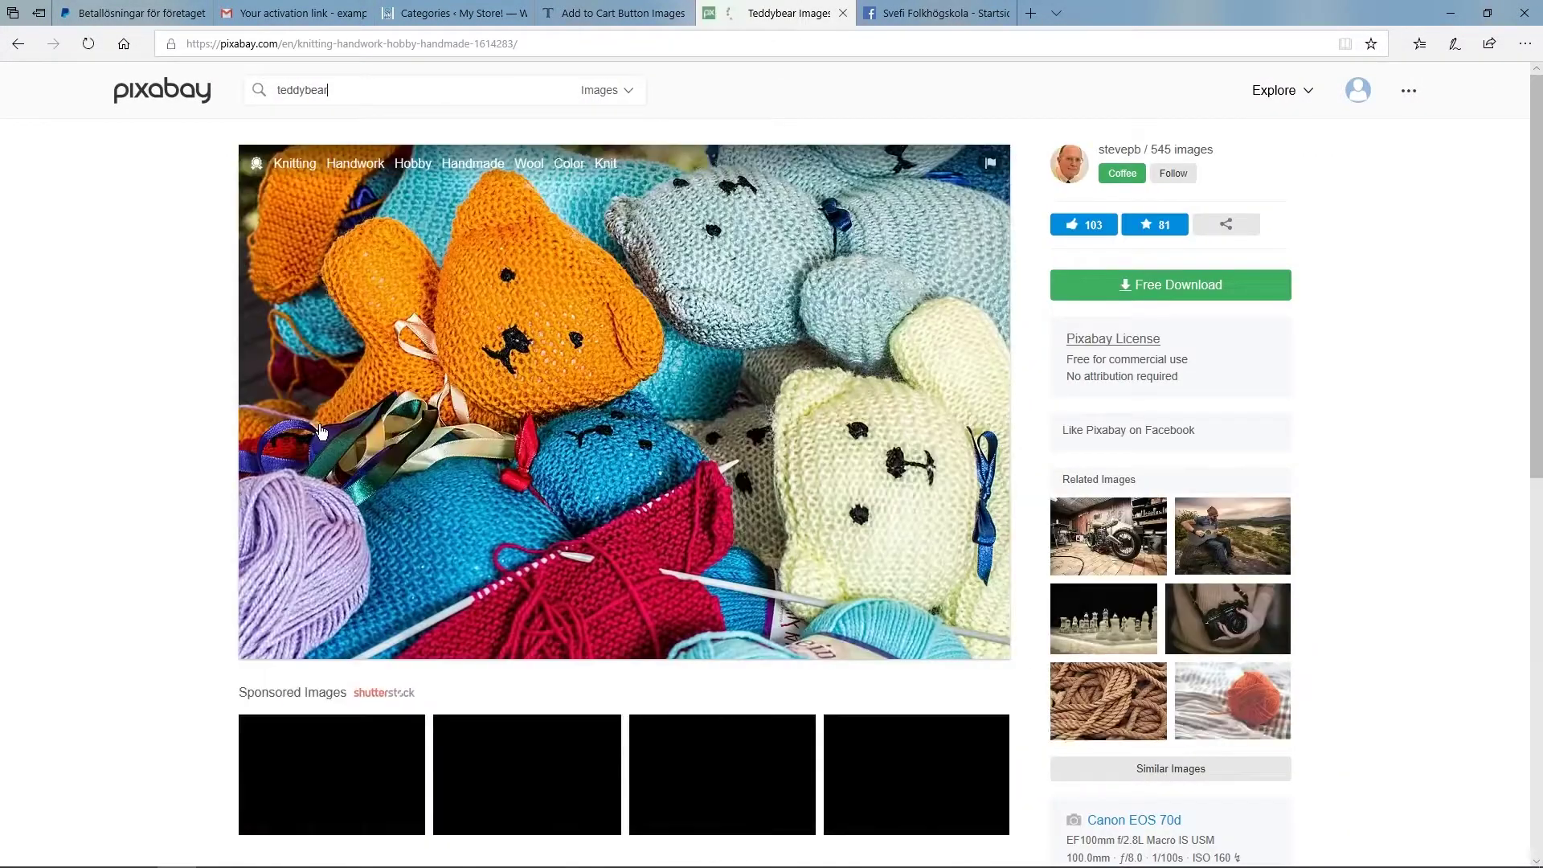
Step: Download the knitted teddy bears photo at 1920×1280 and save it as knitting-1614283_1920.jpg in the desktop's wp folder
{"action": "left_click", "coordinate": [1064, 402]}
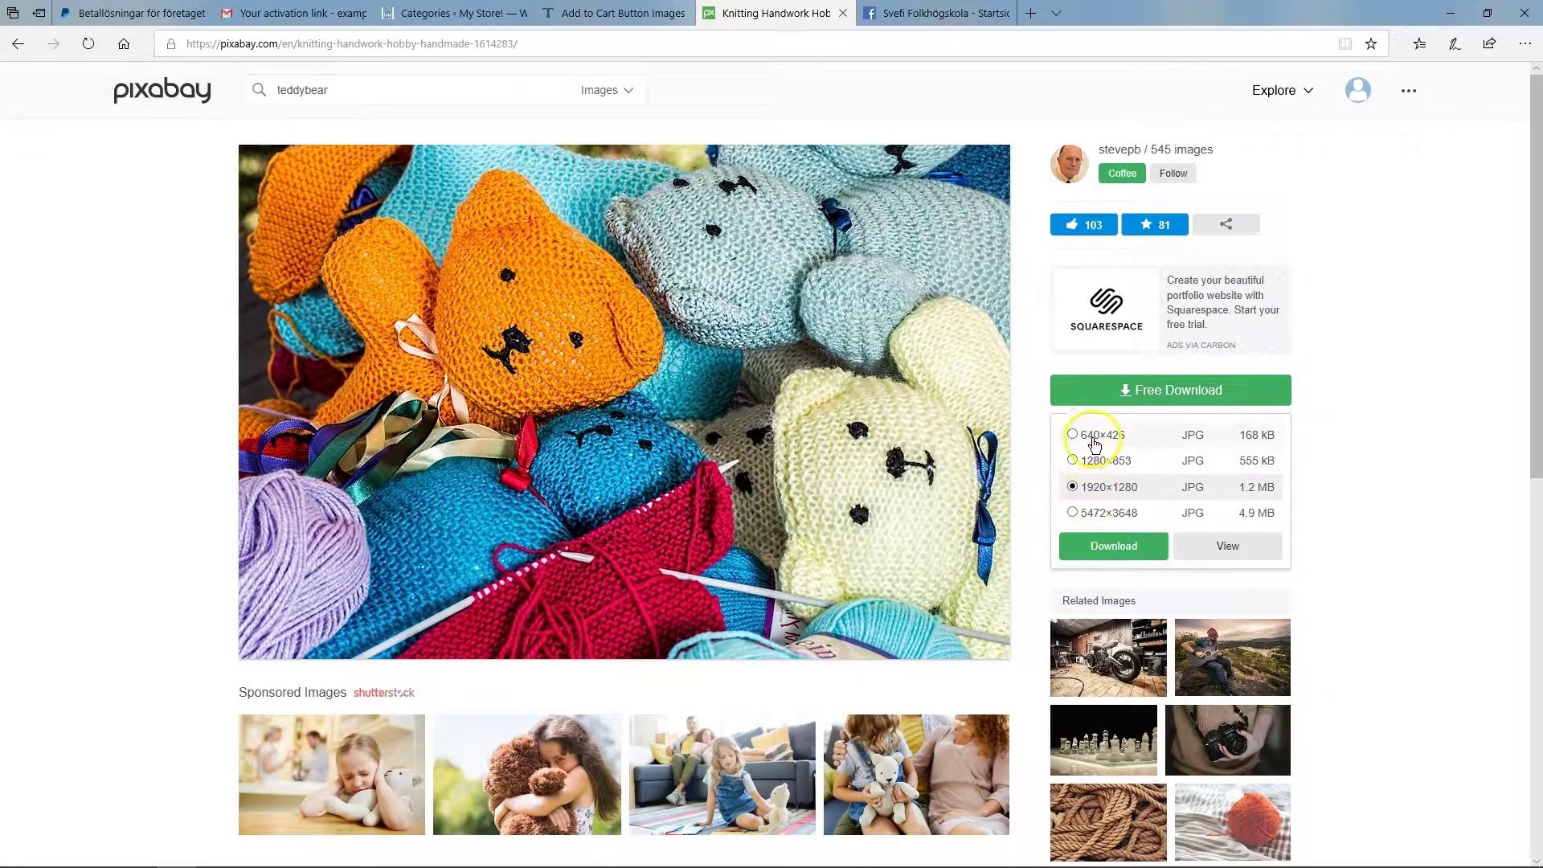
{"action": "left_click", "coordinate": [1091, 490]}
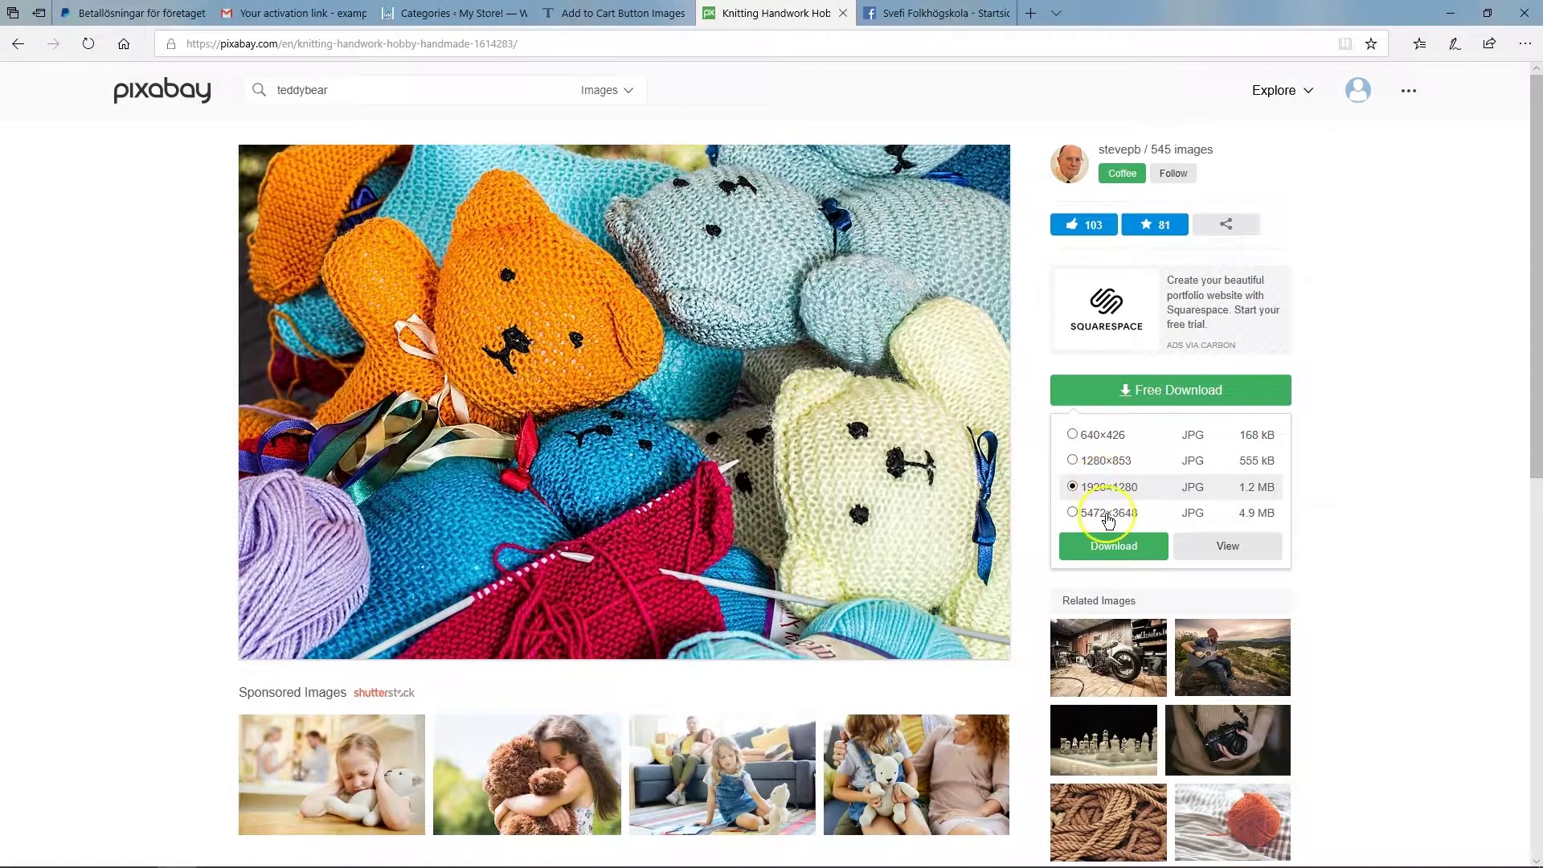
{"action": "left_click", "coordinate": [1120, 553]}
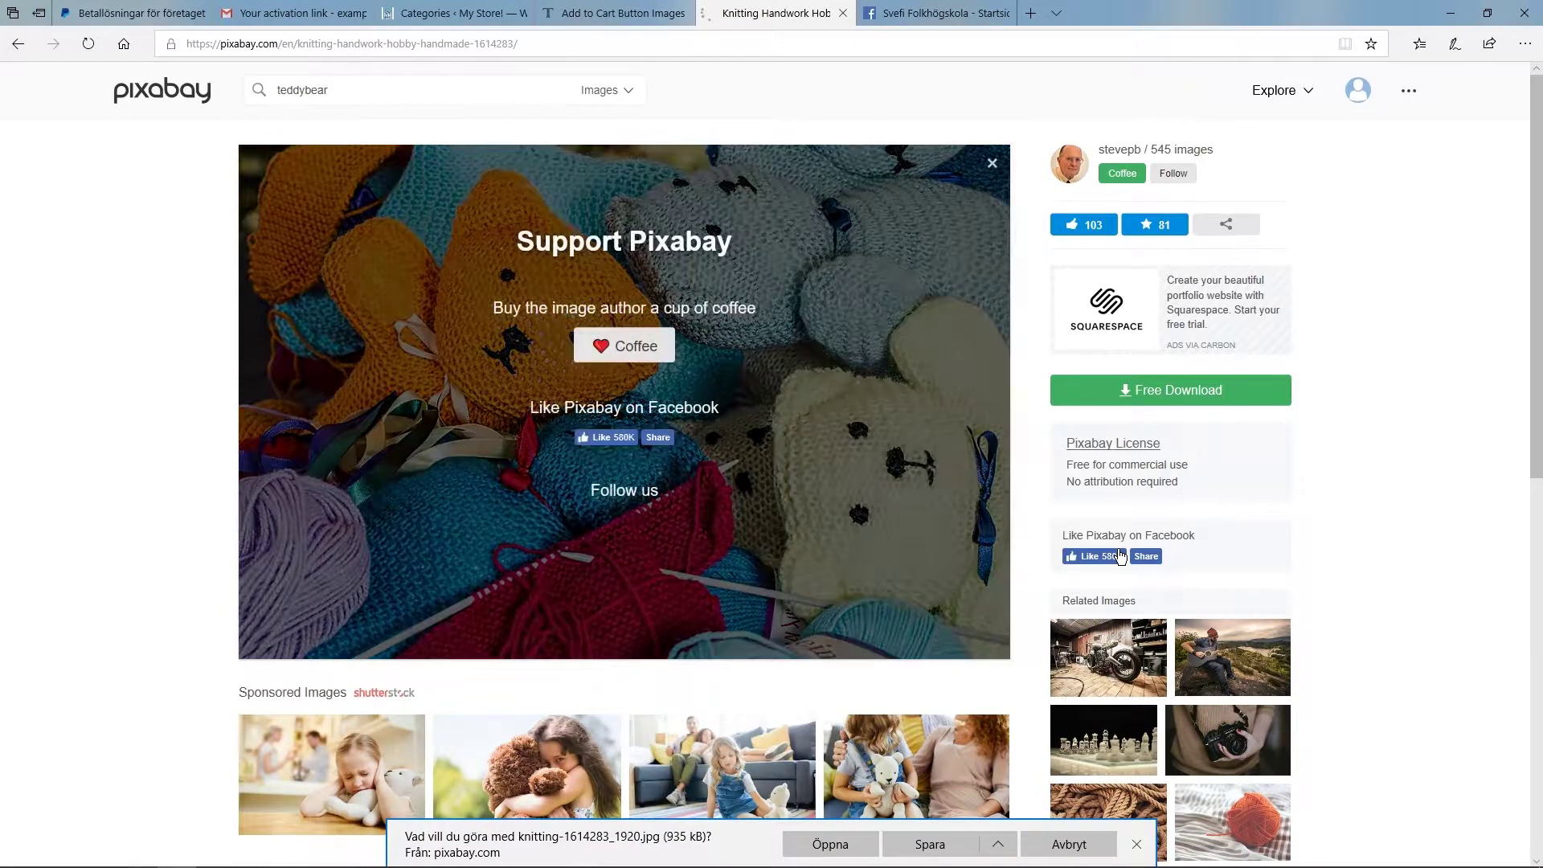
{"action": "left_click", "coordinate": [997, 842]}
{"action": "left_click", "coordinate": [985, 822]}
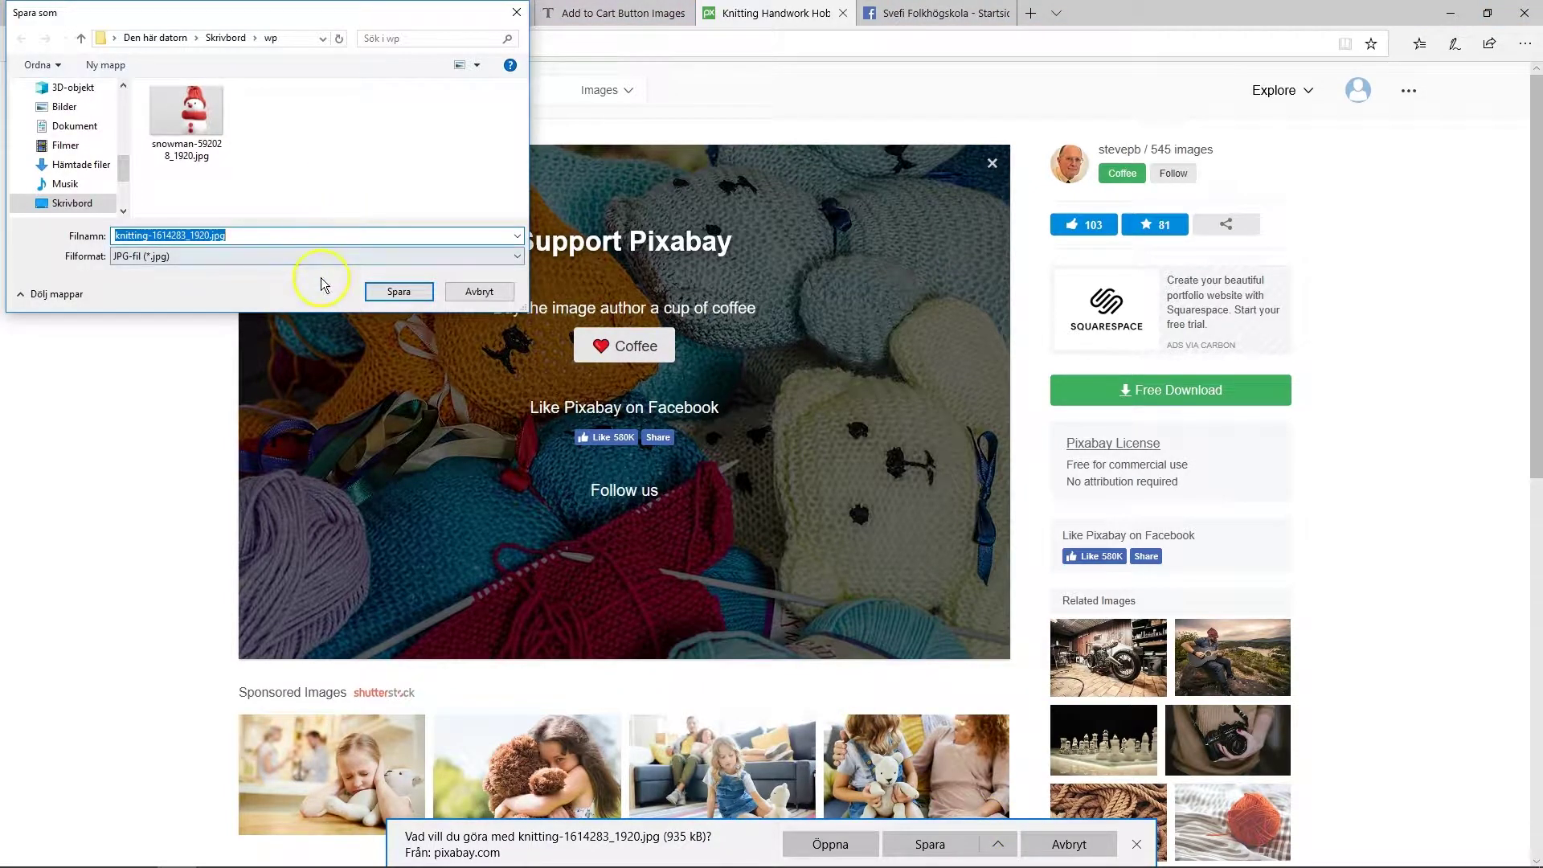
{"action": "left_click", "coordinate": [377, 291]}
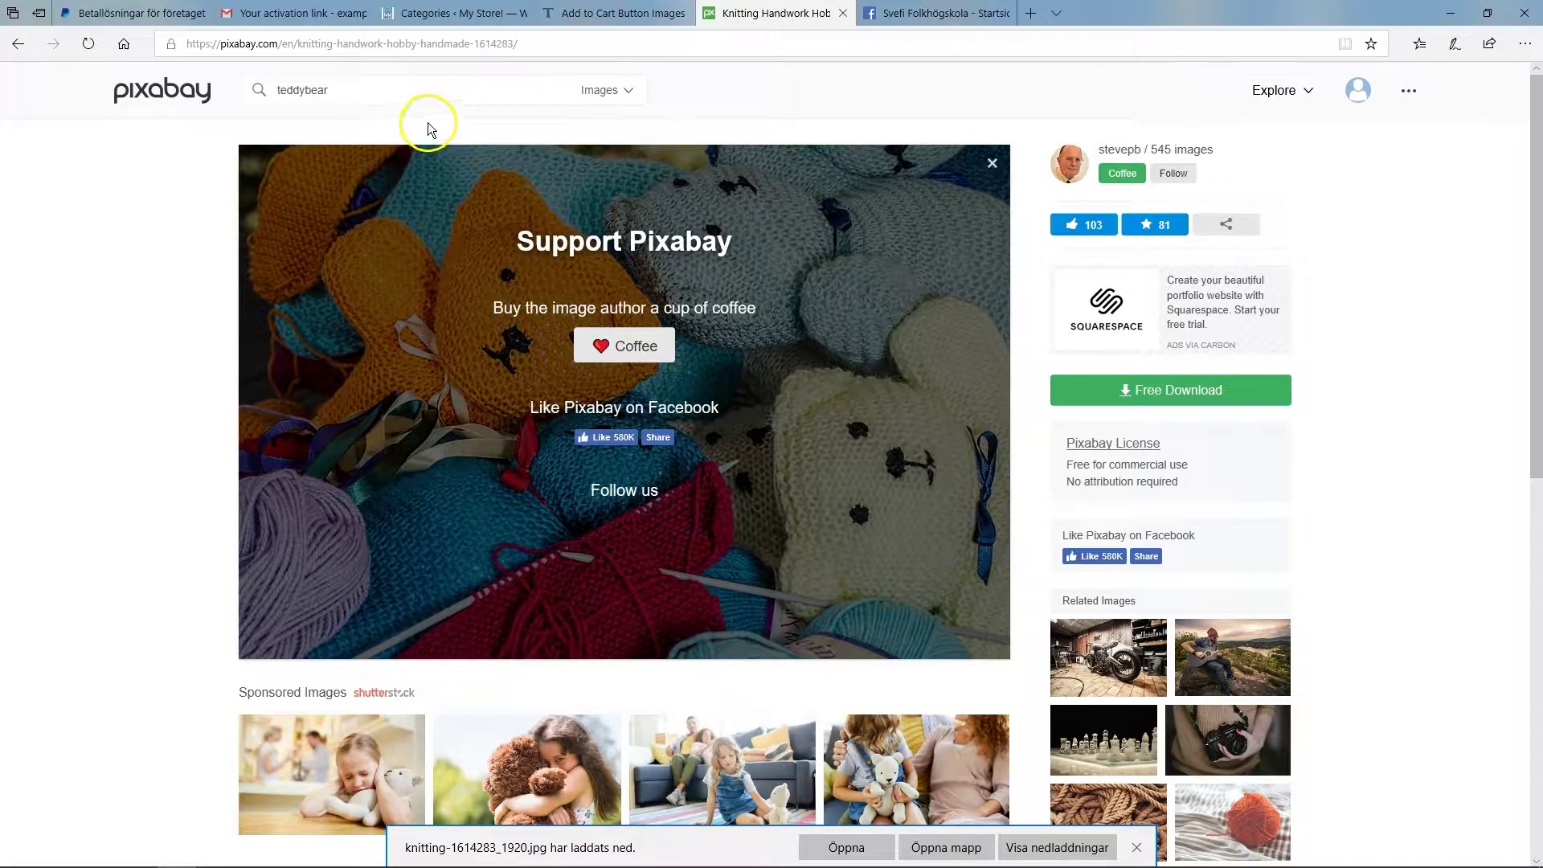
Step: Return to the WordPress admin and move the "Hello world!" post to the trash
{"action": "left_click", "coordinate": [430, 13]}
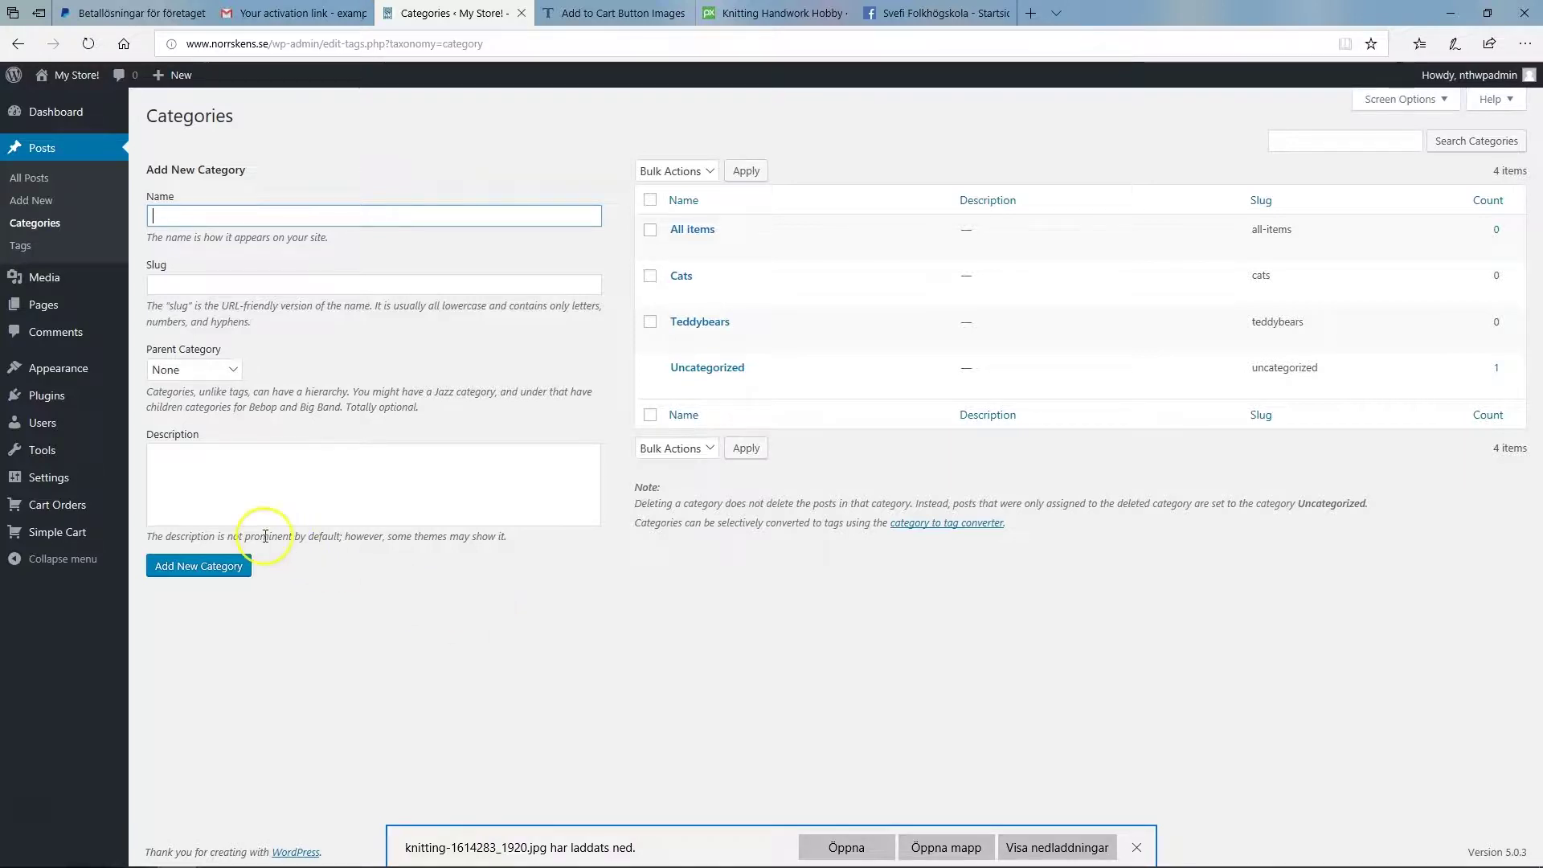
{"action": "left_click", "coordinate": [48, 150]}
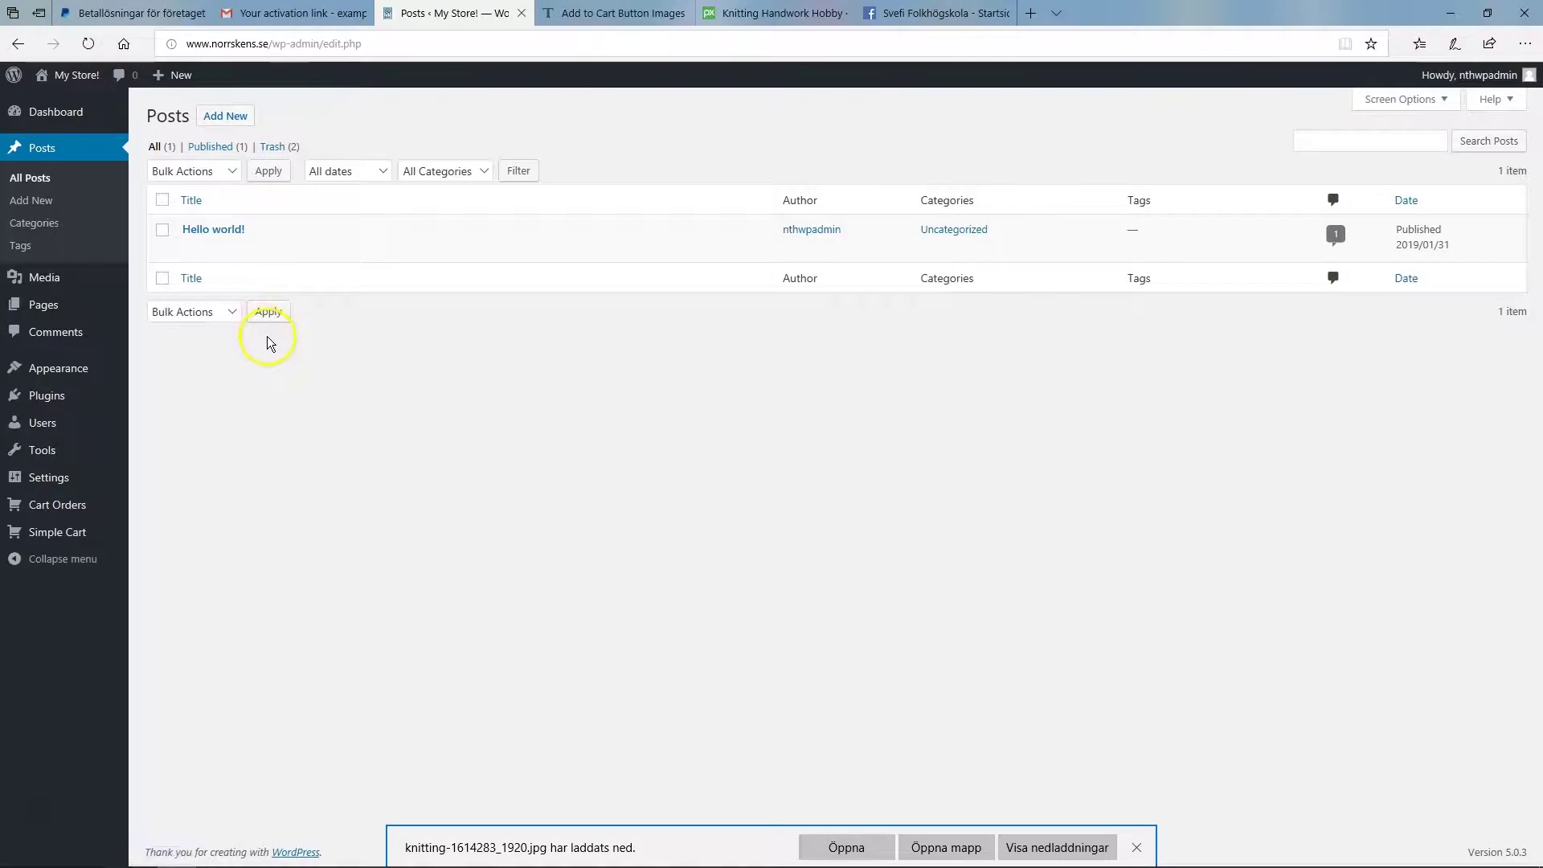
{"action": "mouse_move", "coordinate": [291, 234]}
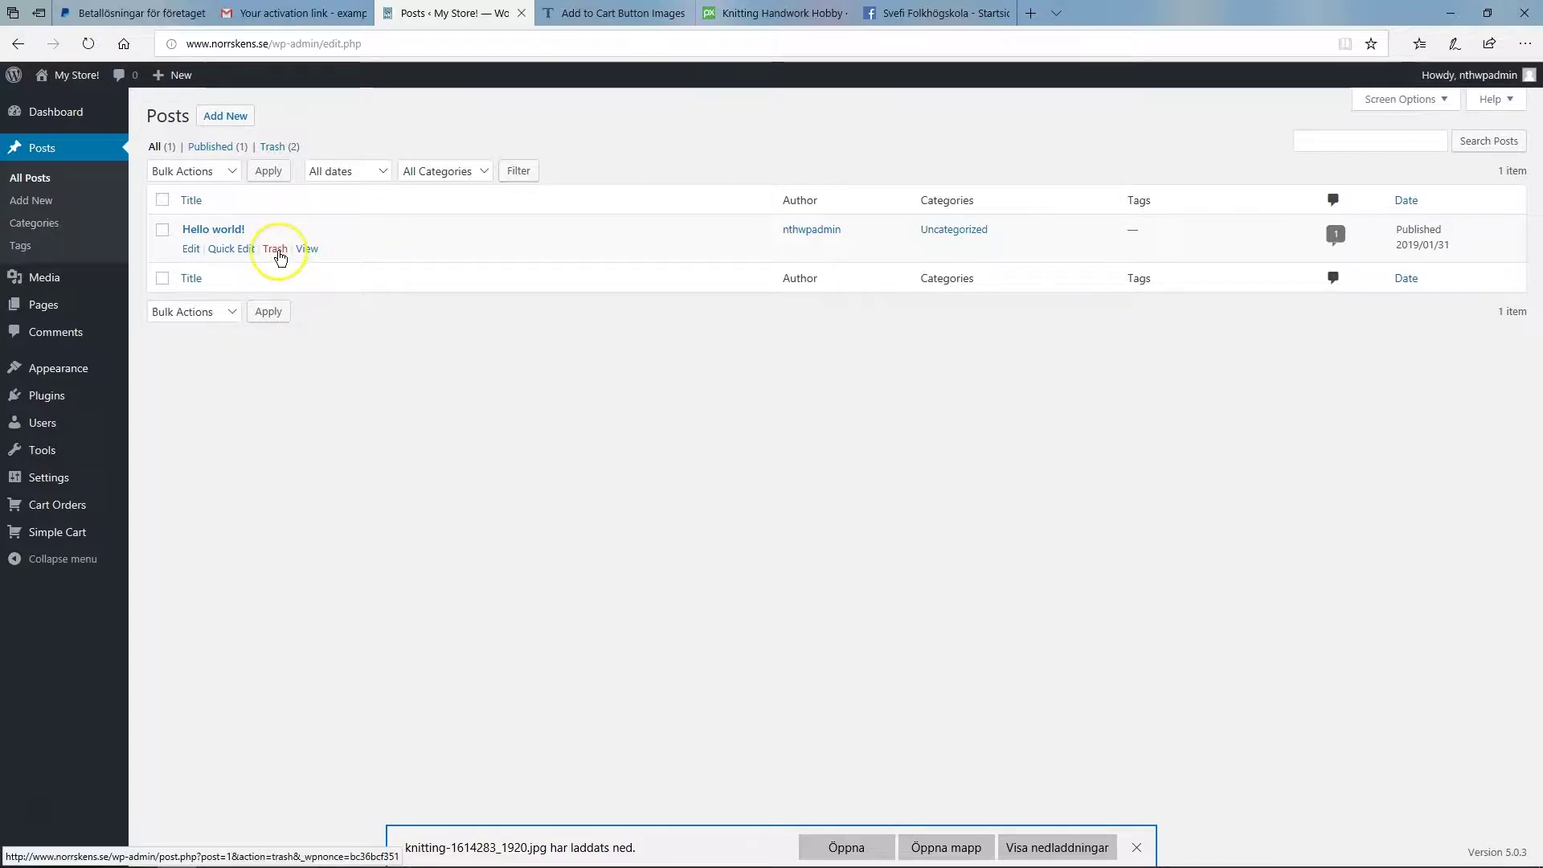
{"action": "left_click", "coordinate": [274, 249]}
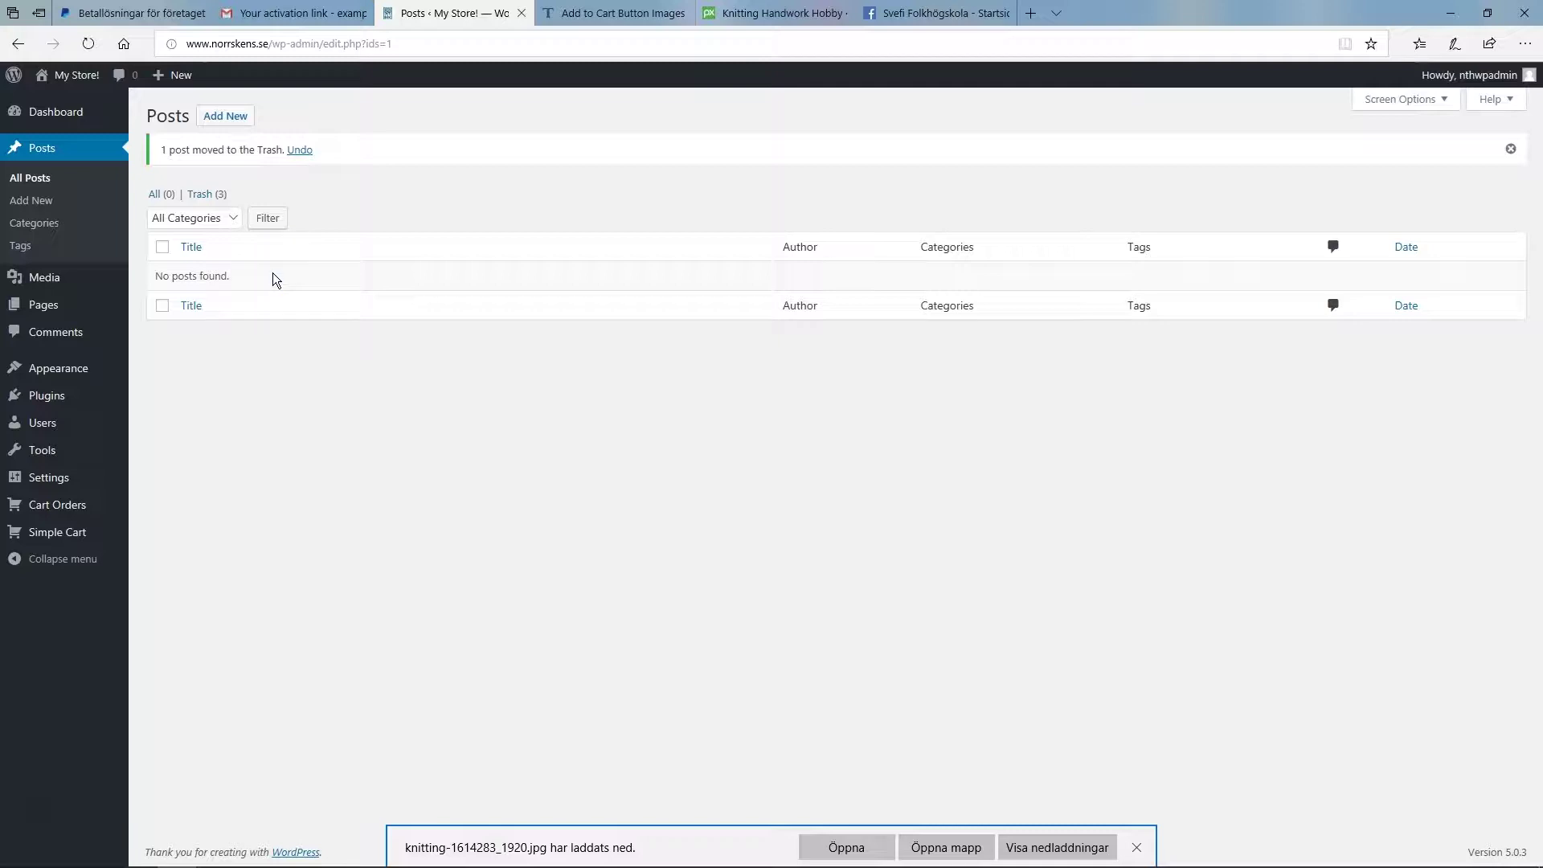
Step: Create a new post titled "Knitted teddybear" and place the cursor in its empty body
{"action": "left_click", "coordinate": [251, 121]}
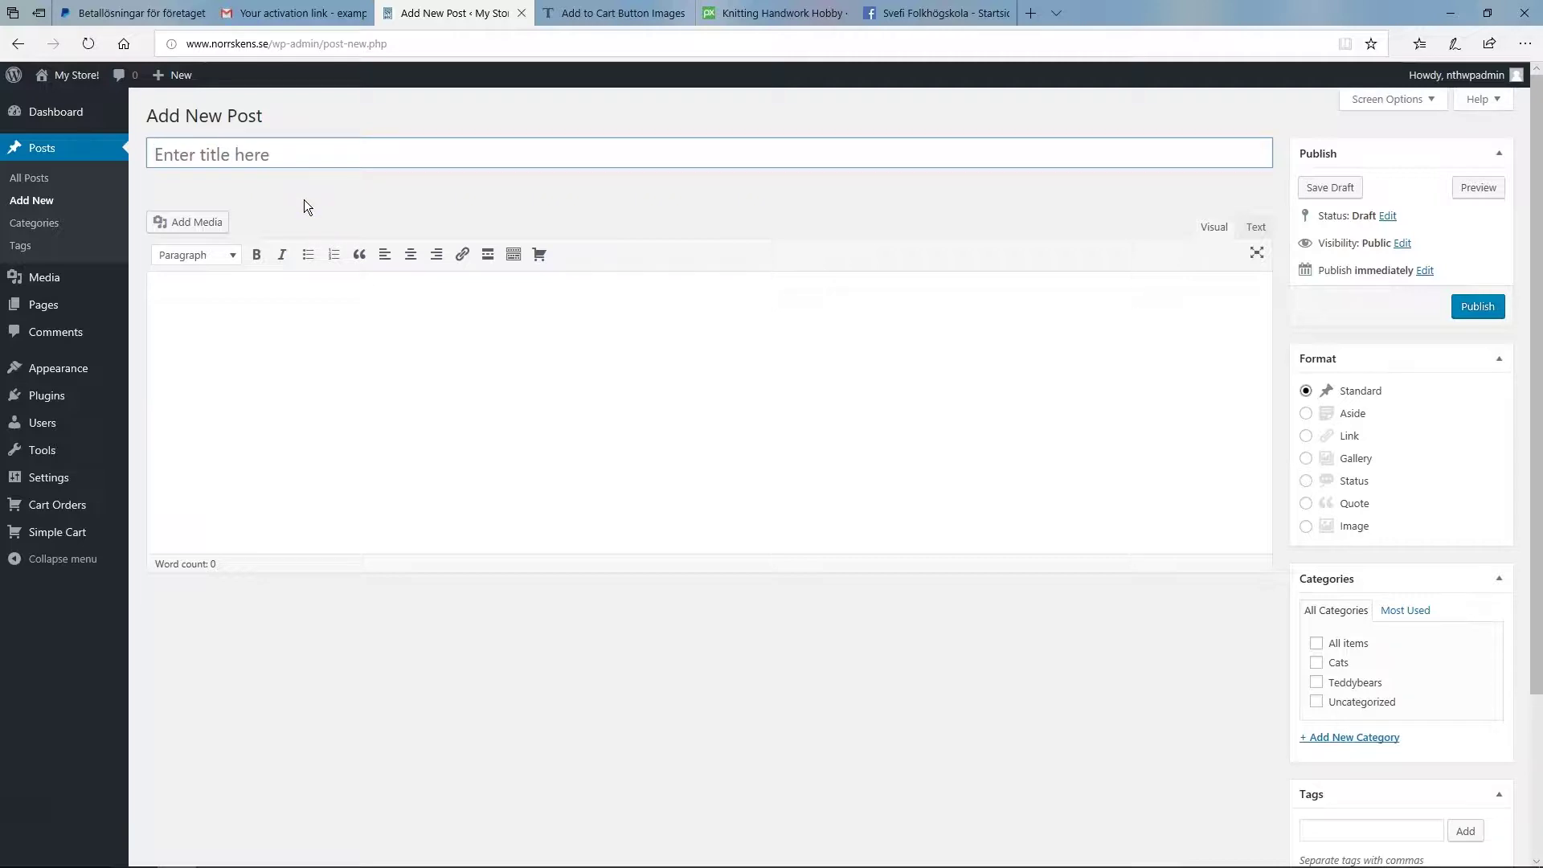
{"action": "type", "text": "Knitted teddybear"}
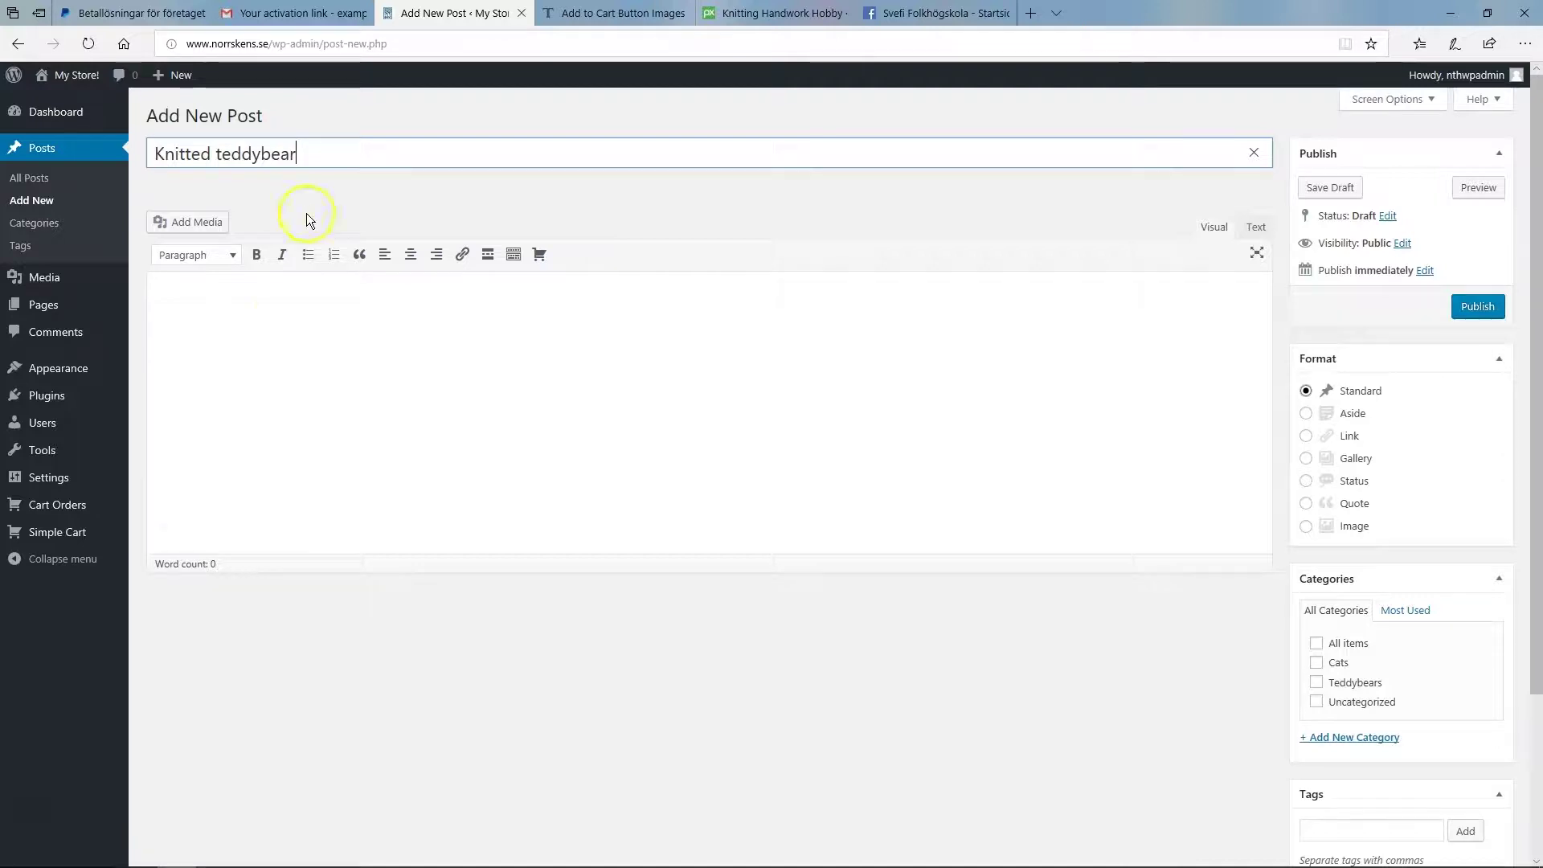
{"action": "left_click", "coordinate": [283, 311]}
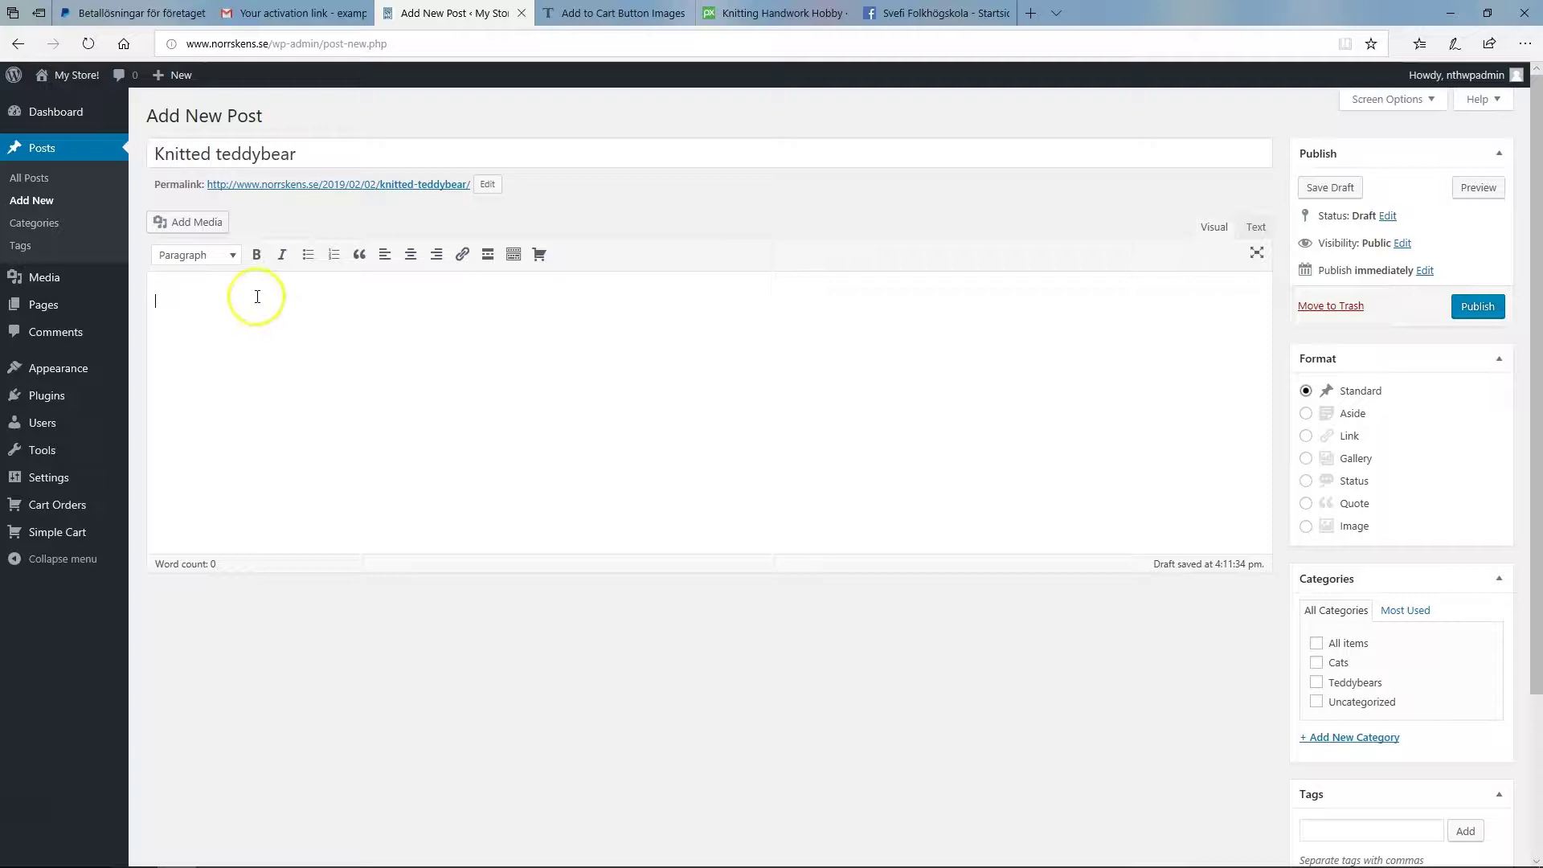
Step: Upload knitting-1614283_1920.jpg from the wp folder to the media library through the post's media dialog
{"action": "left_click", "coordinate": [218, 226]}
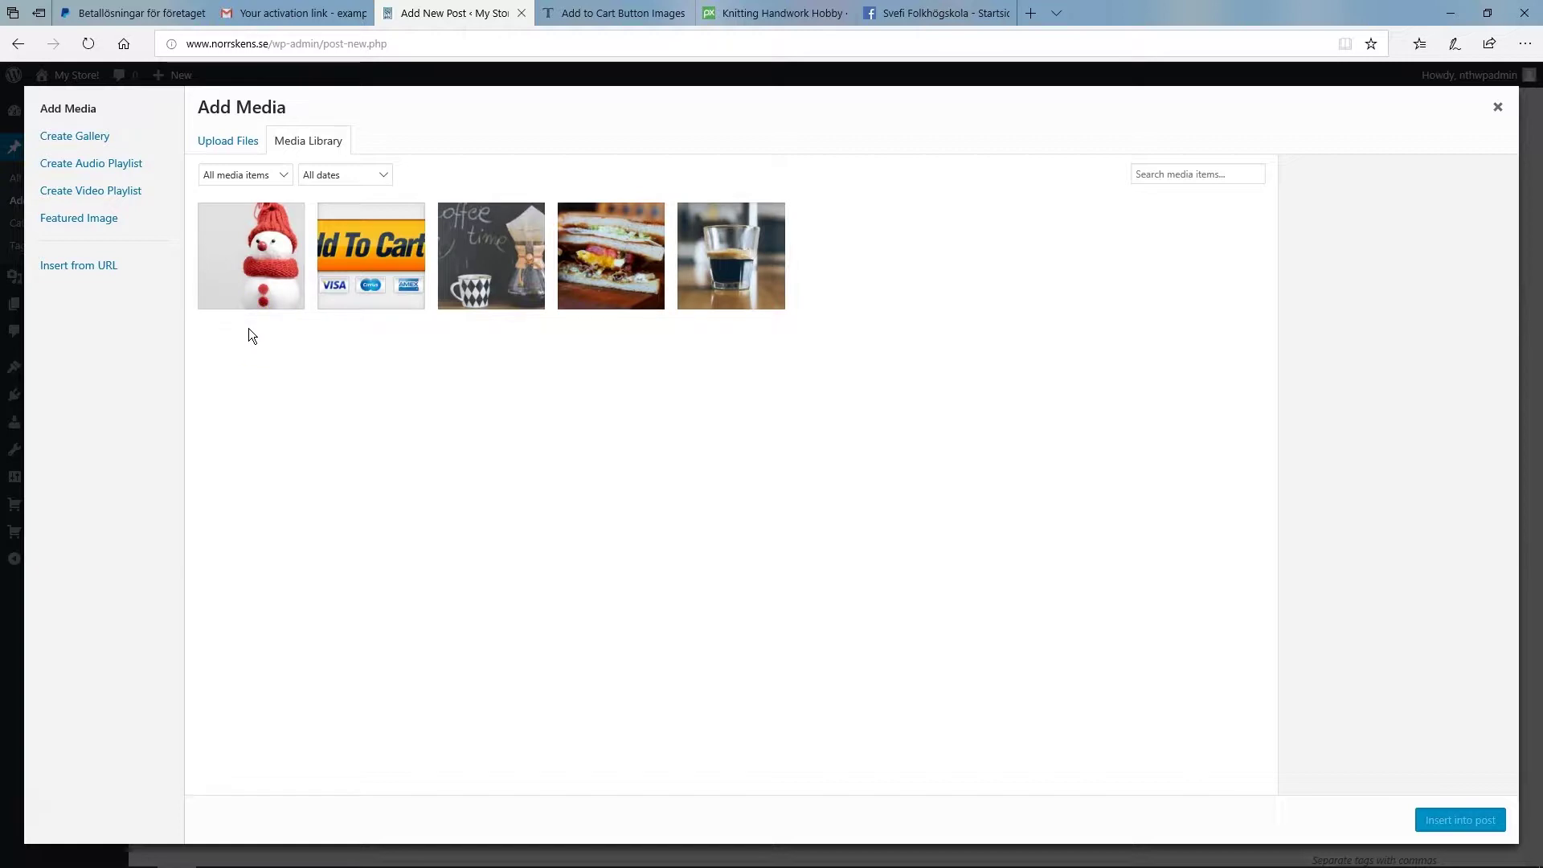
{"action": "left_click", "coordinate": [229, 141]}
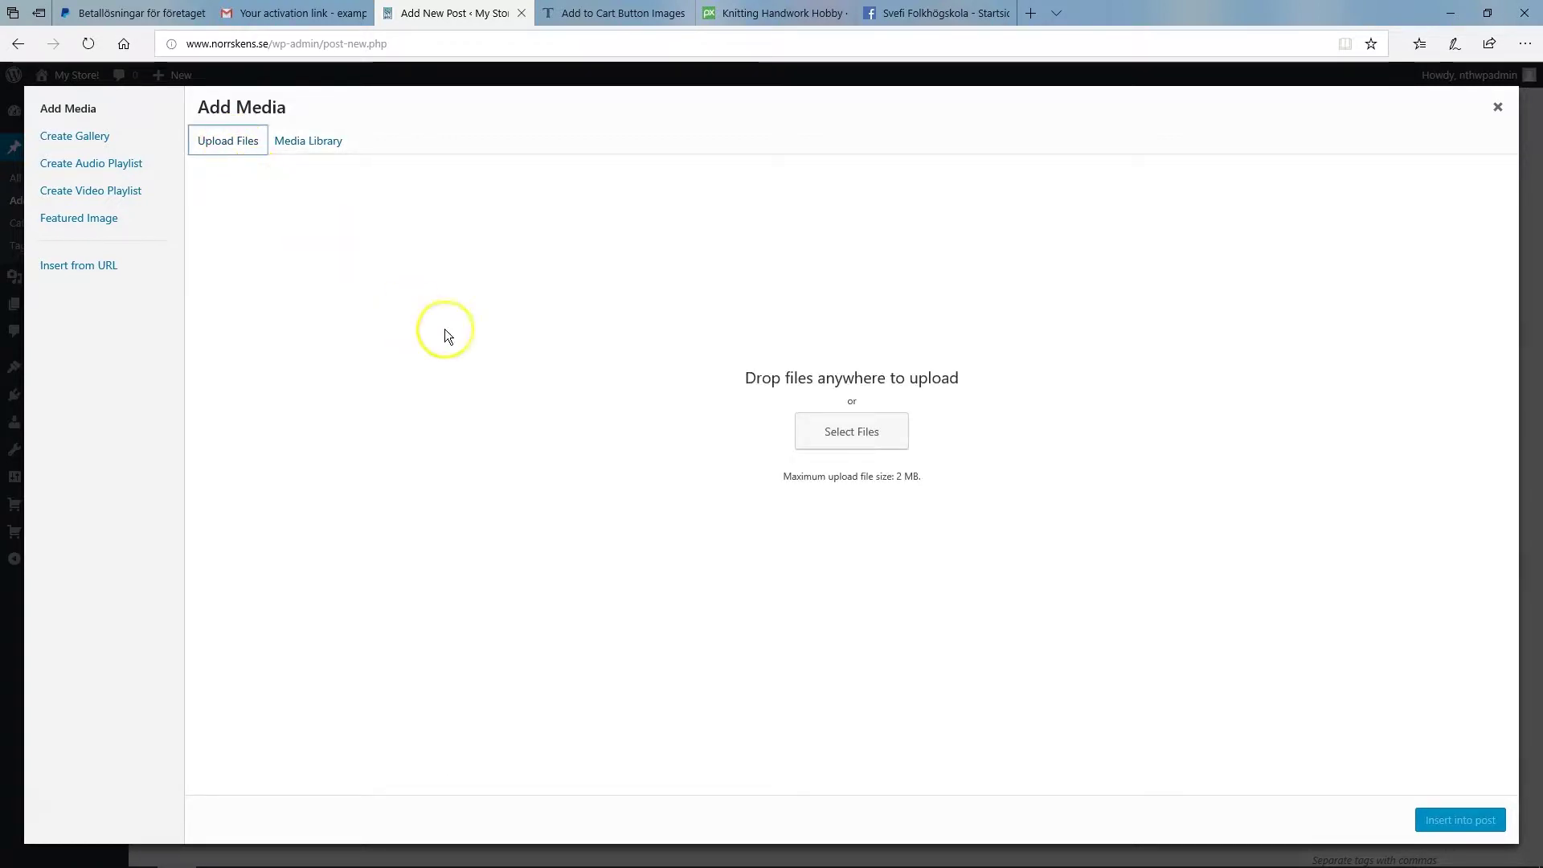
{"action": "left_click", "coordinate": [835, 433]}
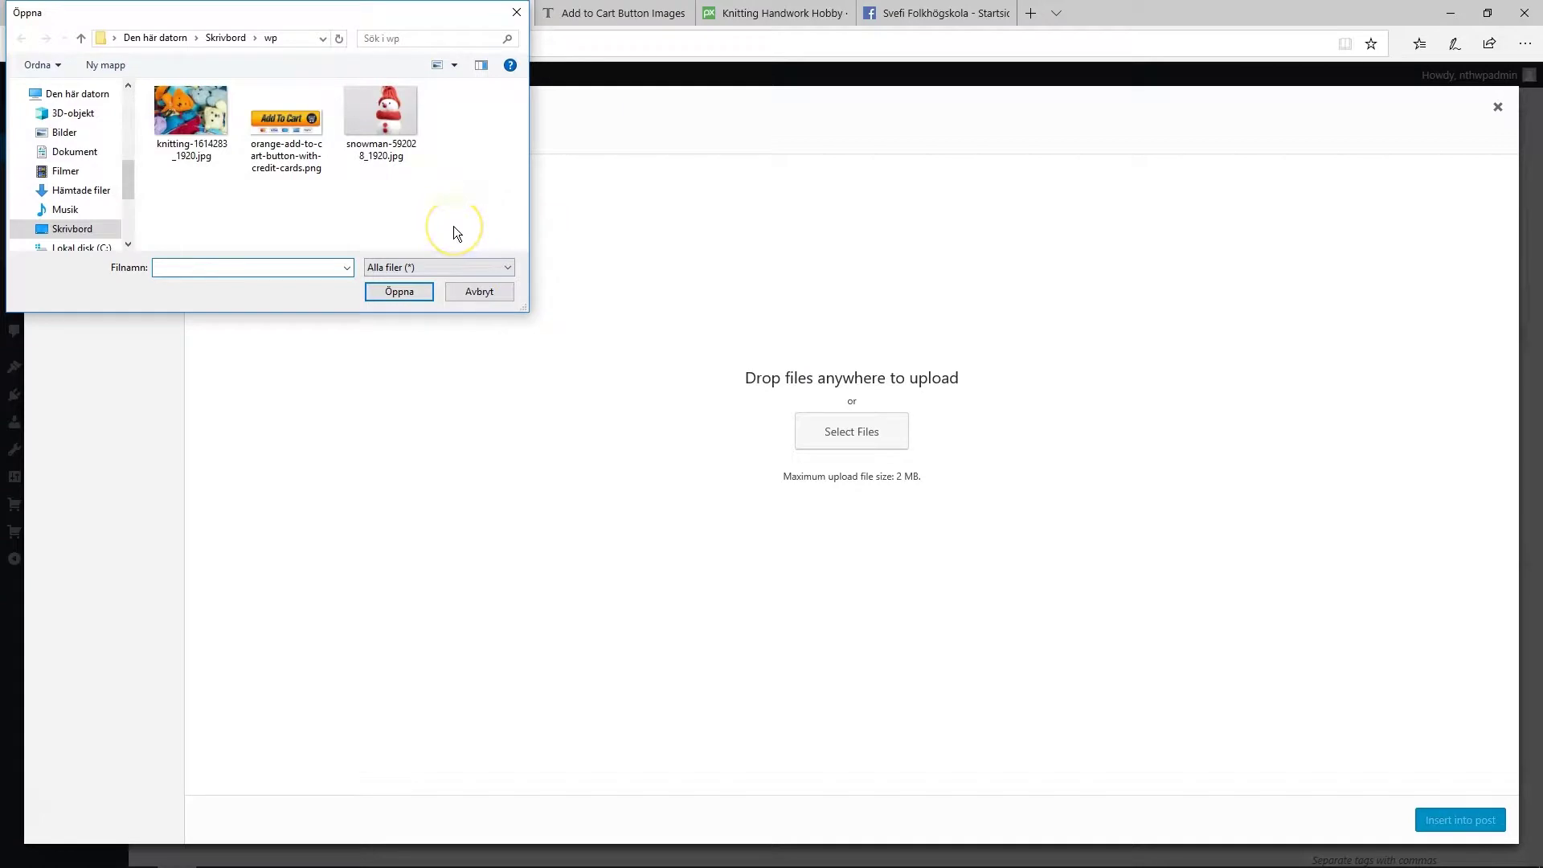
{"action": "left_click", "coordinate": [231, 218]}
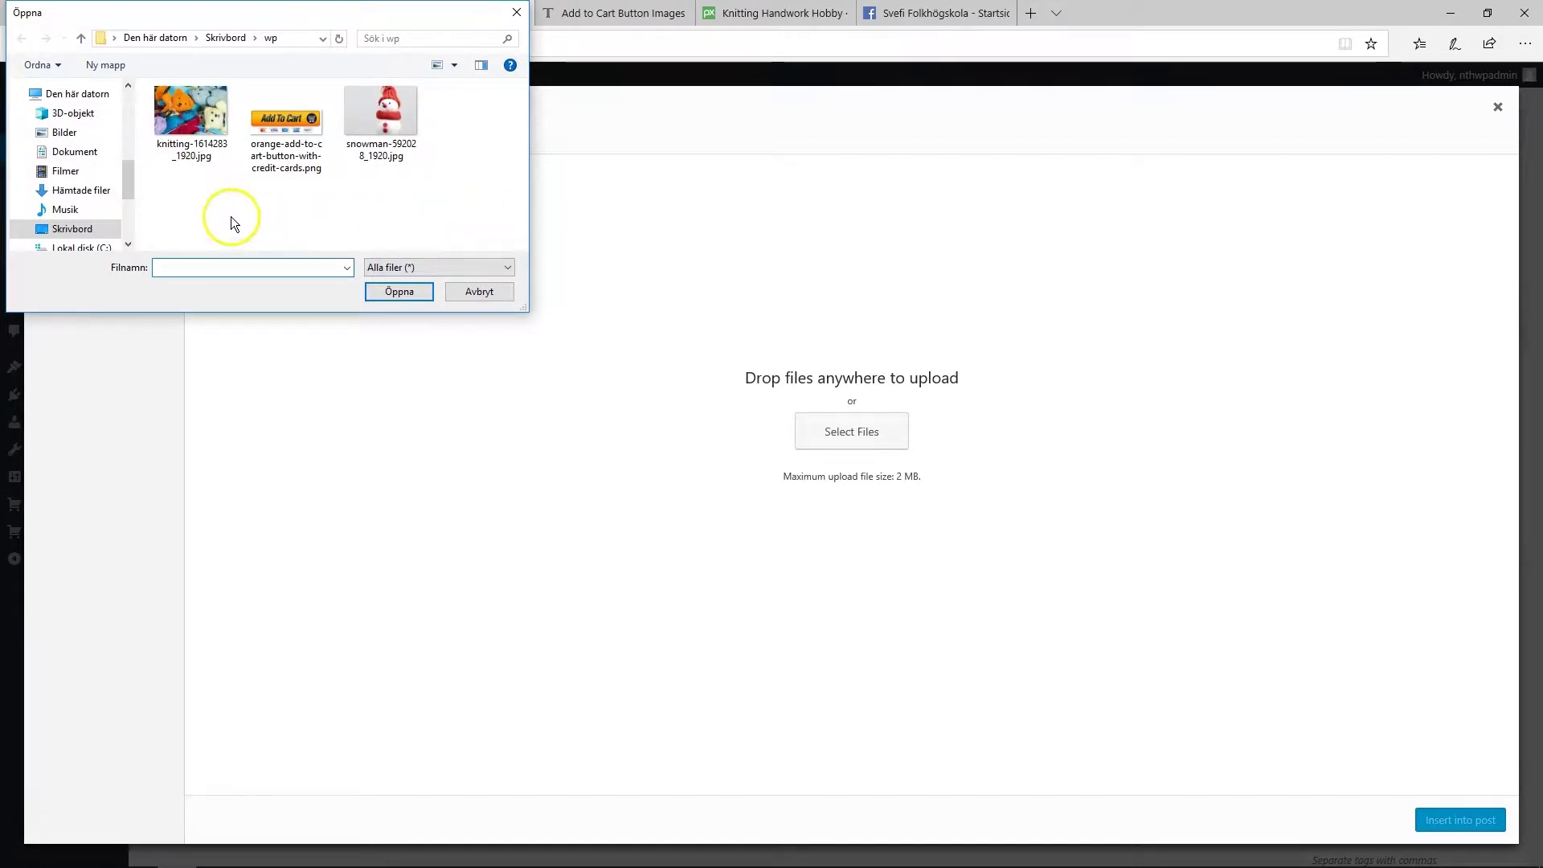
{"action": "left_click", "coordinate": [188, 138]}
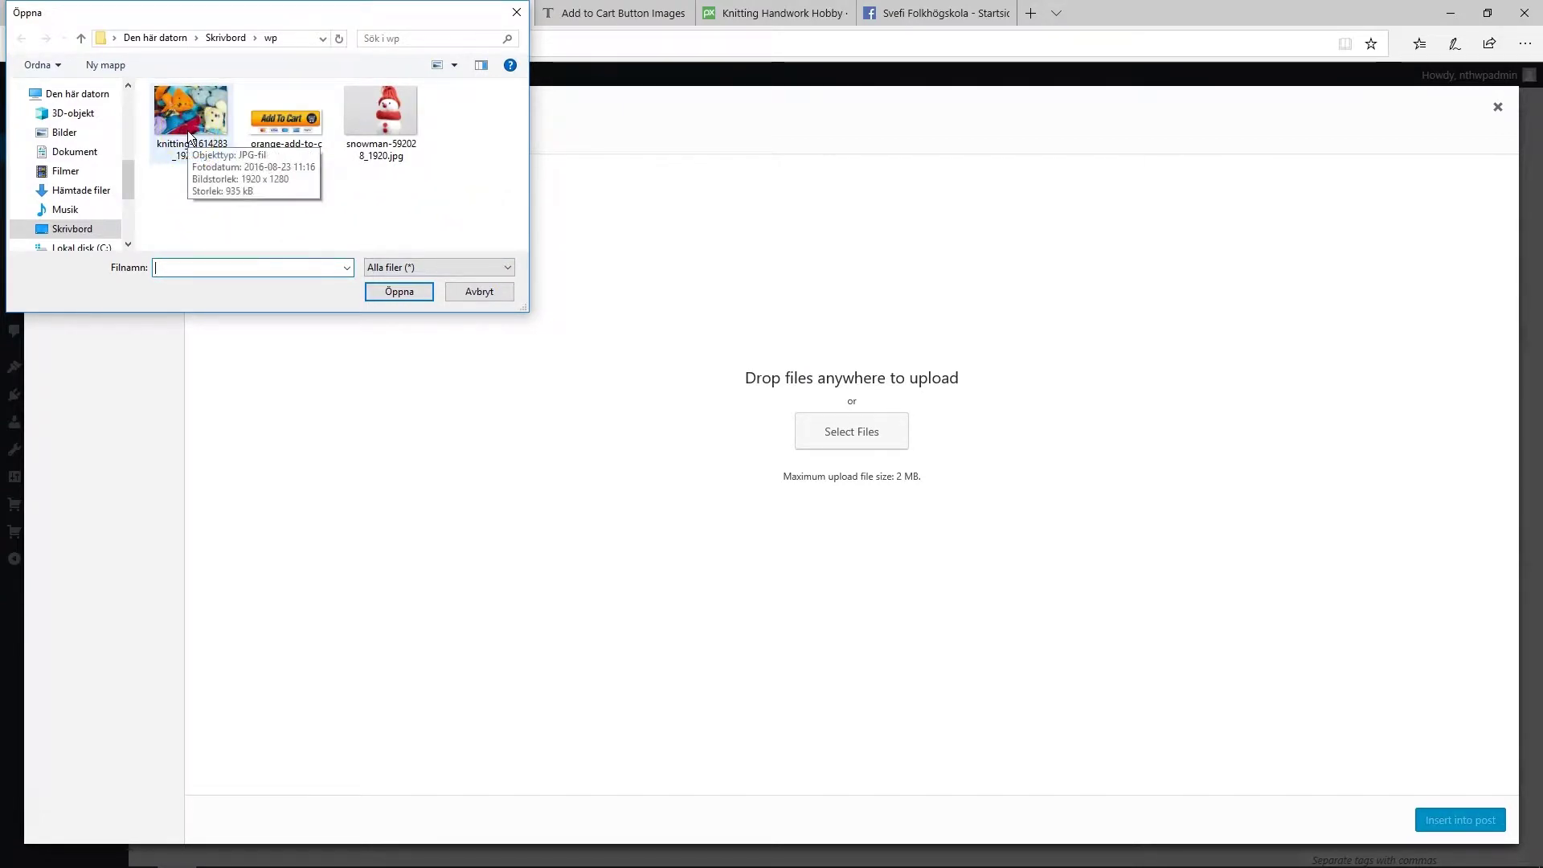
{"action": "left_click", "coordinate": [189, 136]}
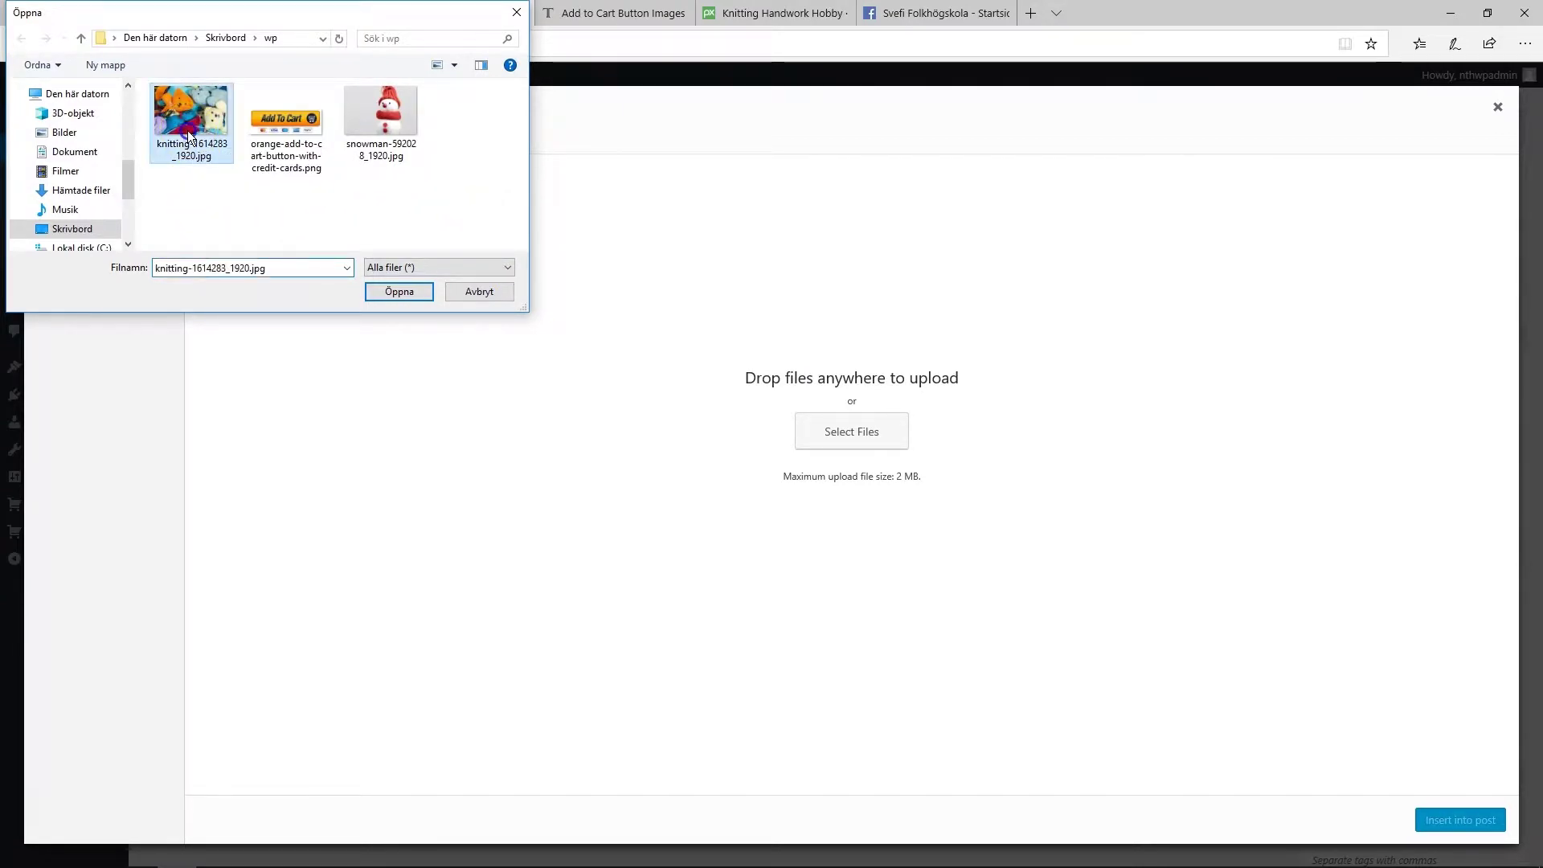
{"action": "left_click", "coordinate": [421, 293]}
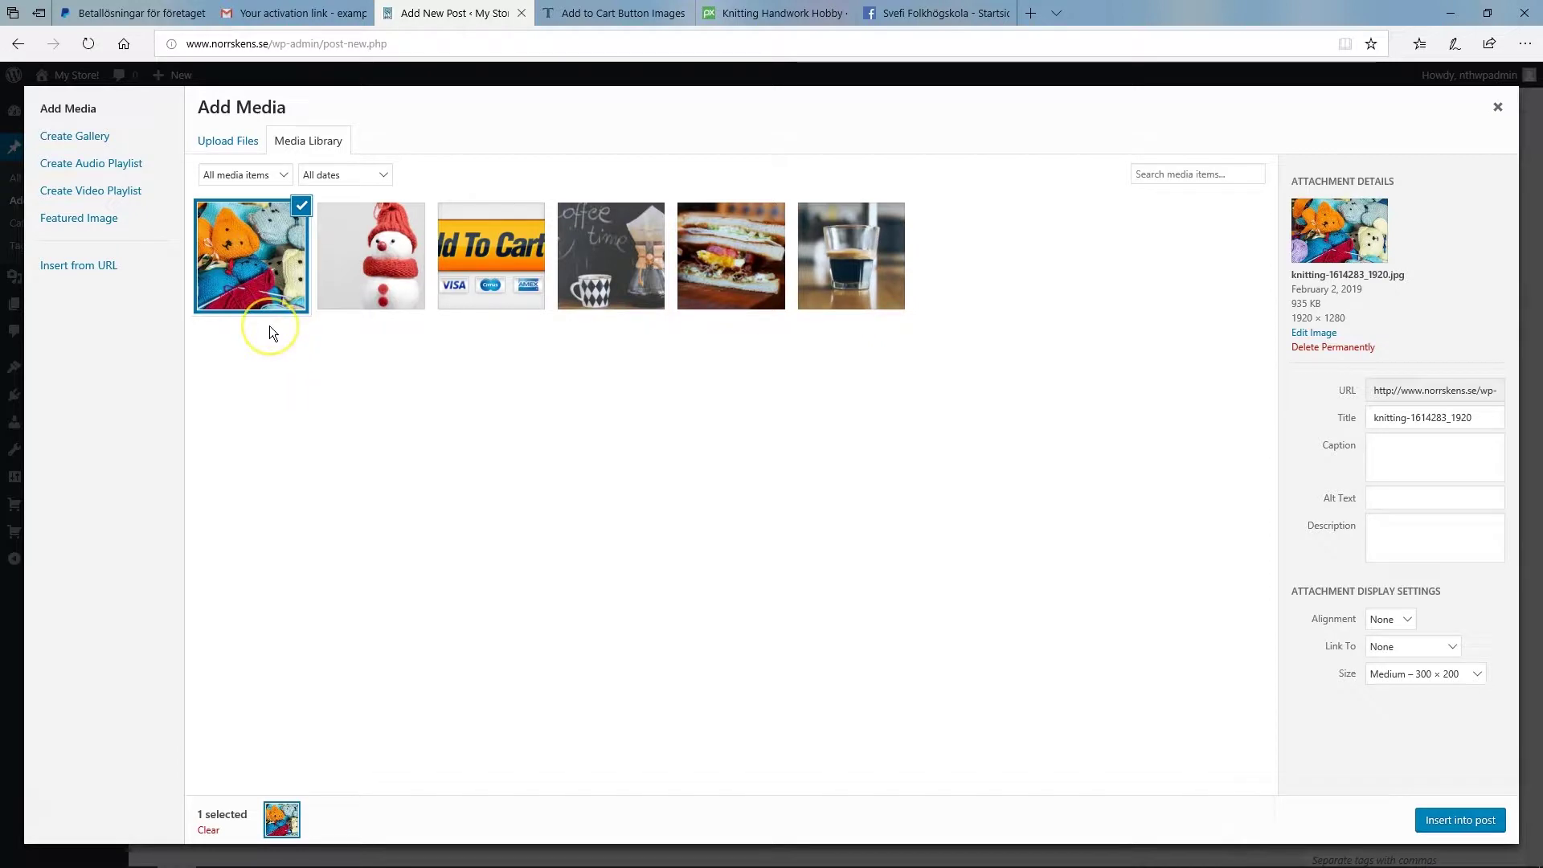
Step: Insert the uploaded knitted teddy bears image into the post at Medium size, 300 × 200
{"action": "left_click", "coordinate": [263, 252]}
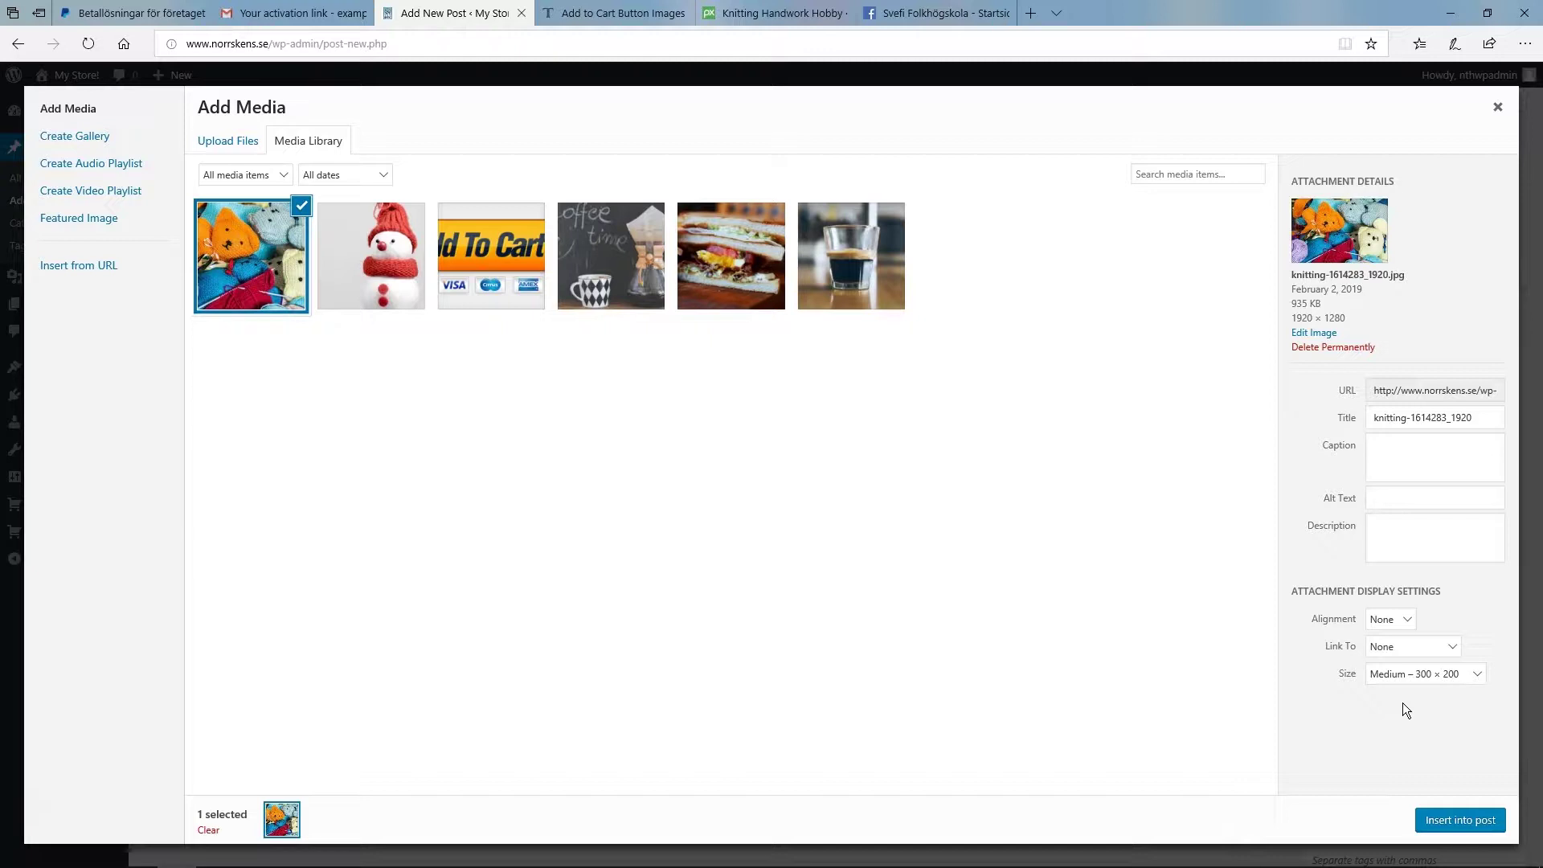
{"action": "left_click", "coordinate": [1445, 676]}
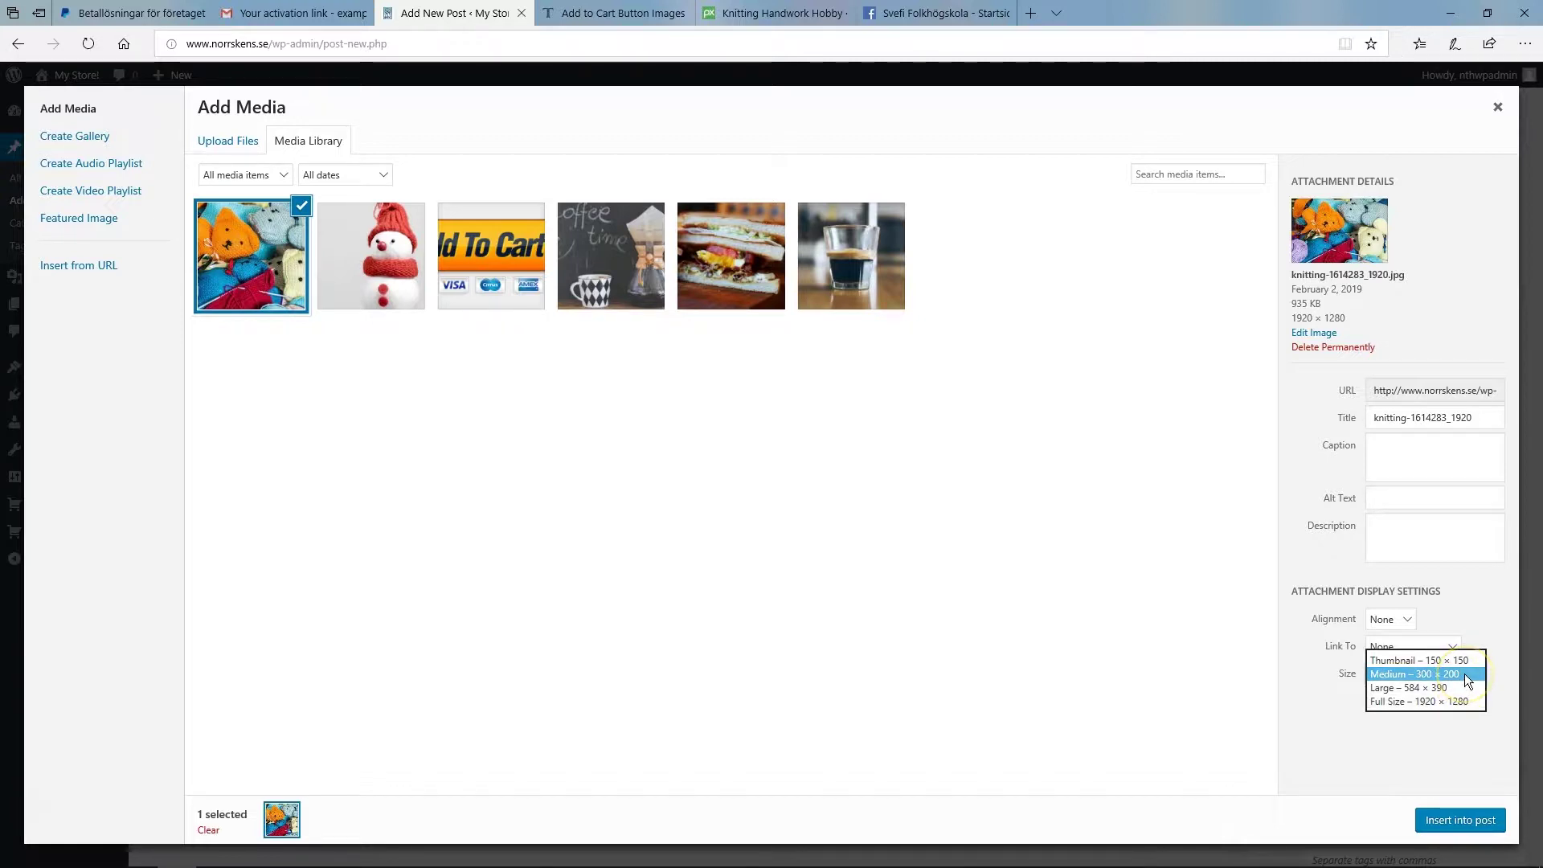
{"action": "left_click", "coordinate": [1464, 674]}
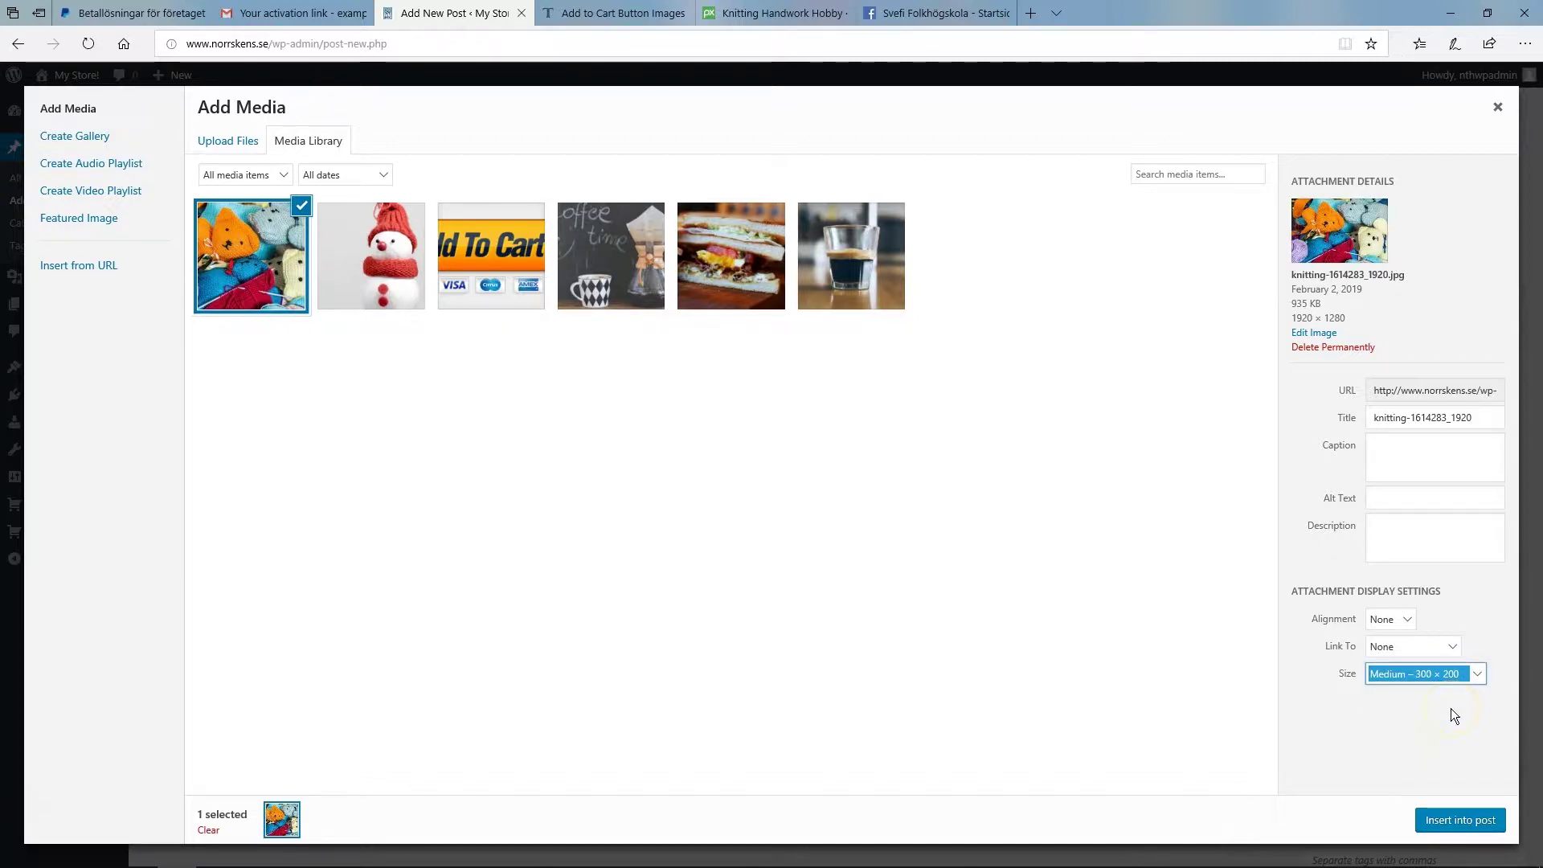
{"action": "left_click", "coordinate": [1496, 820]}
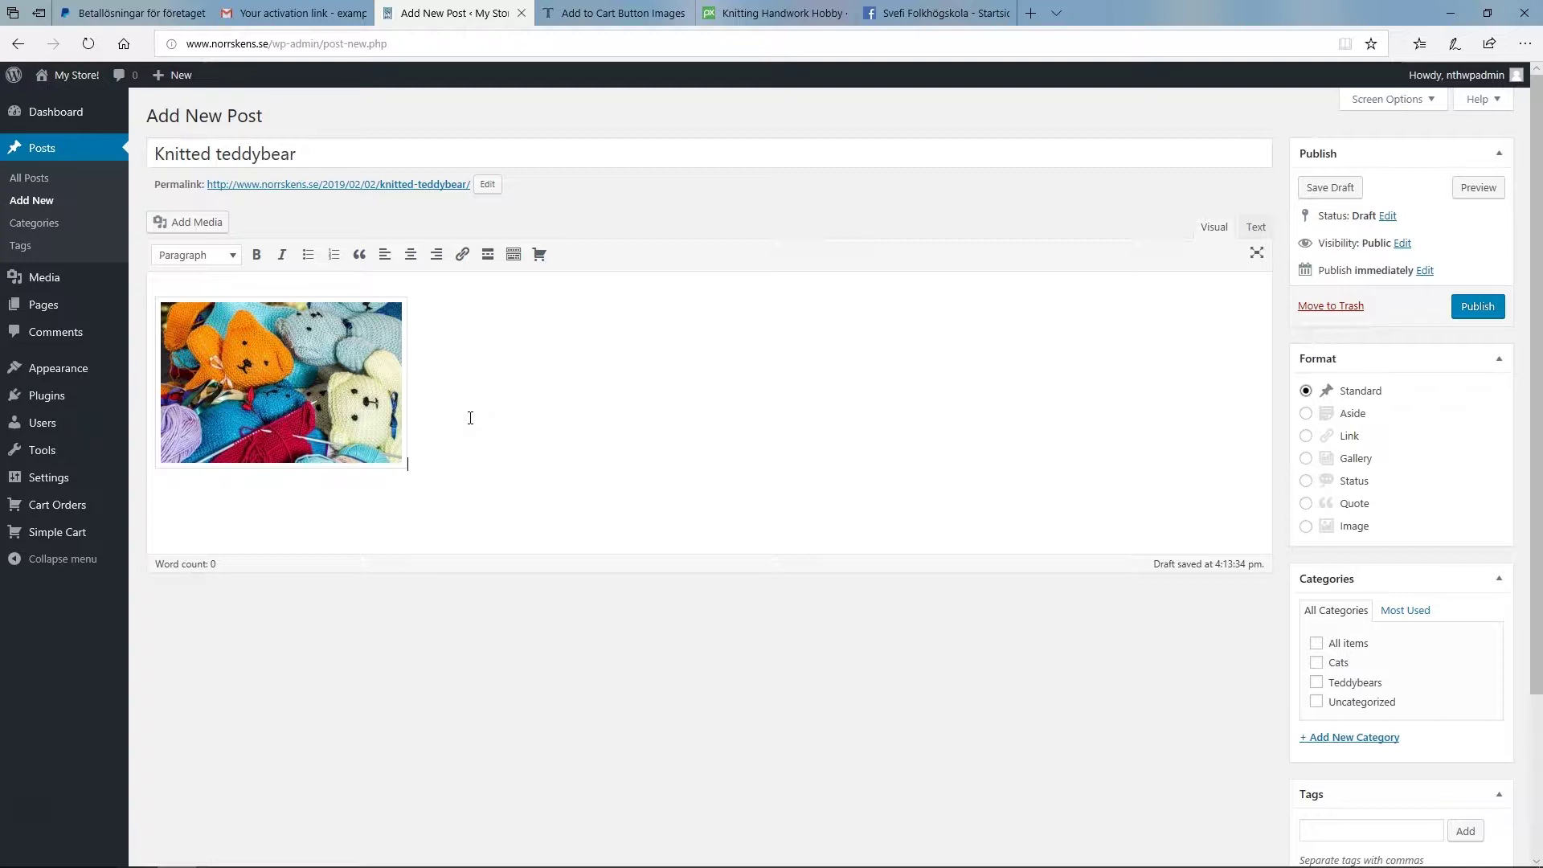
Step: Add the text lines "Price: 10€" and "Colors: Orange, blue, white" below the teddy bear image in the post
{"action": "left_click", "coordinate": [461, 417]}
{"action": "left_click", "coordinate": [485, 399]}
{"action": "key", "text": "Return"}
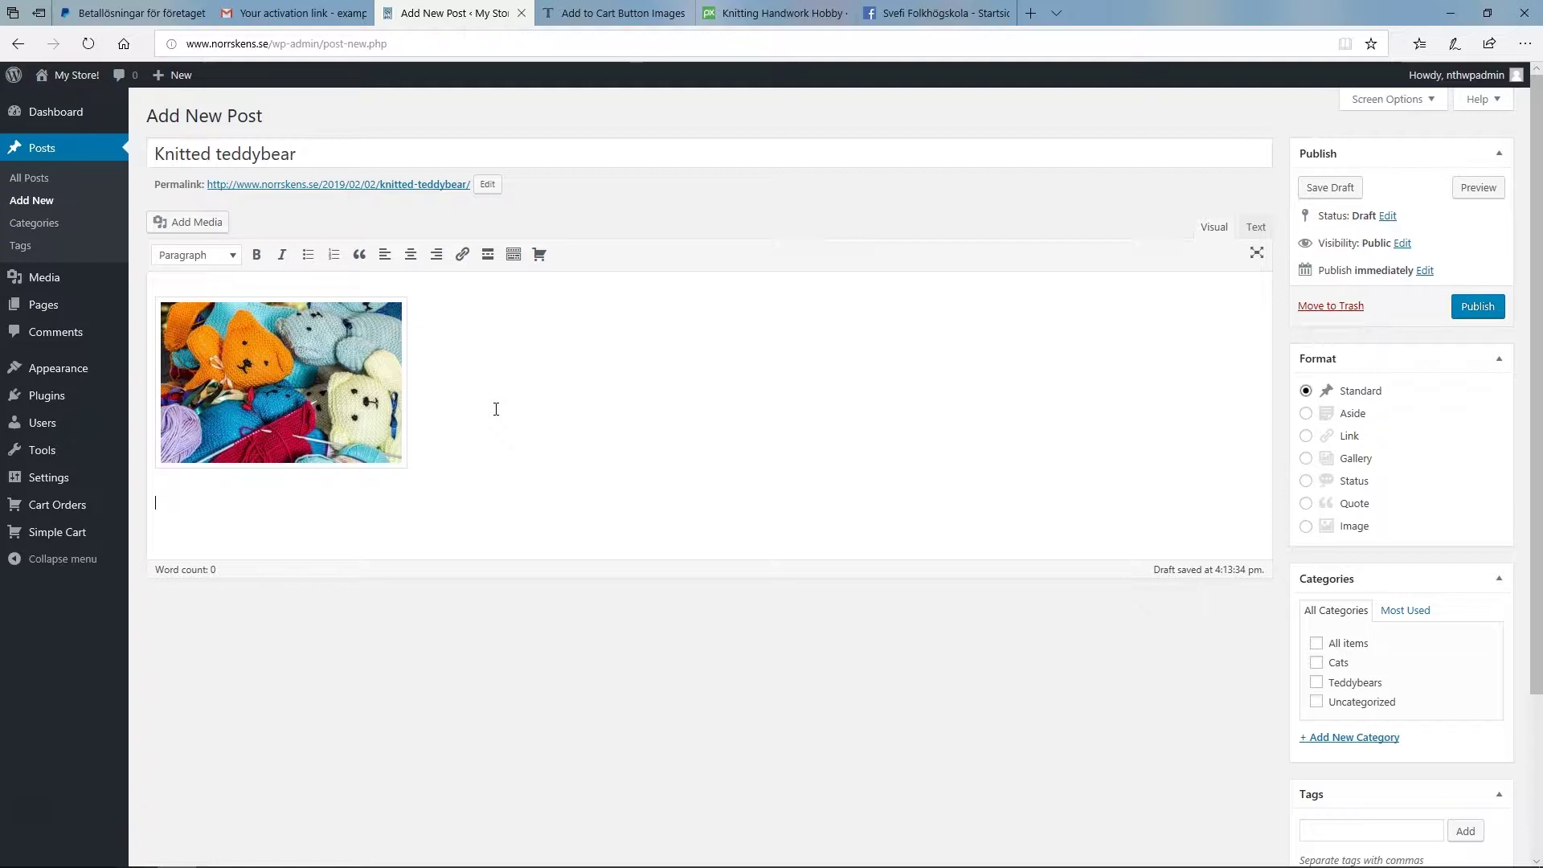
{"action": "type", "text": "Price: 10€"}
{"action": "key", "text": "Return"}
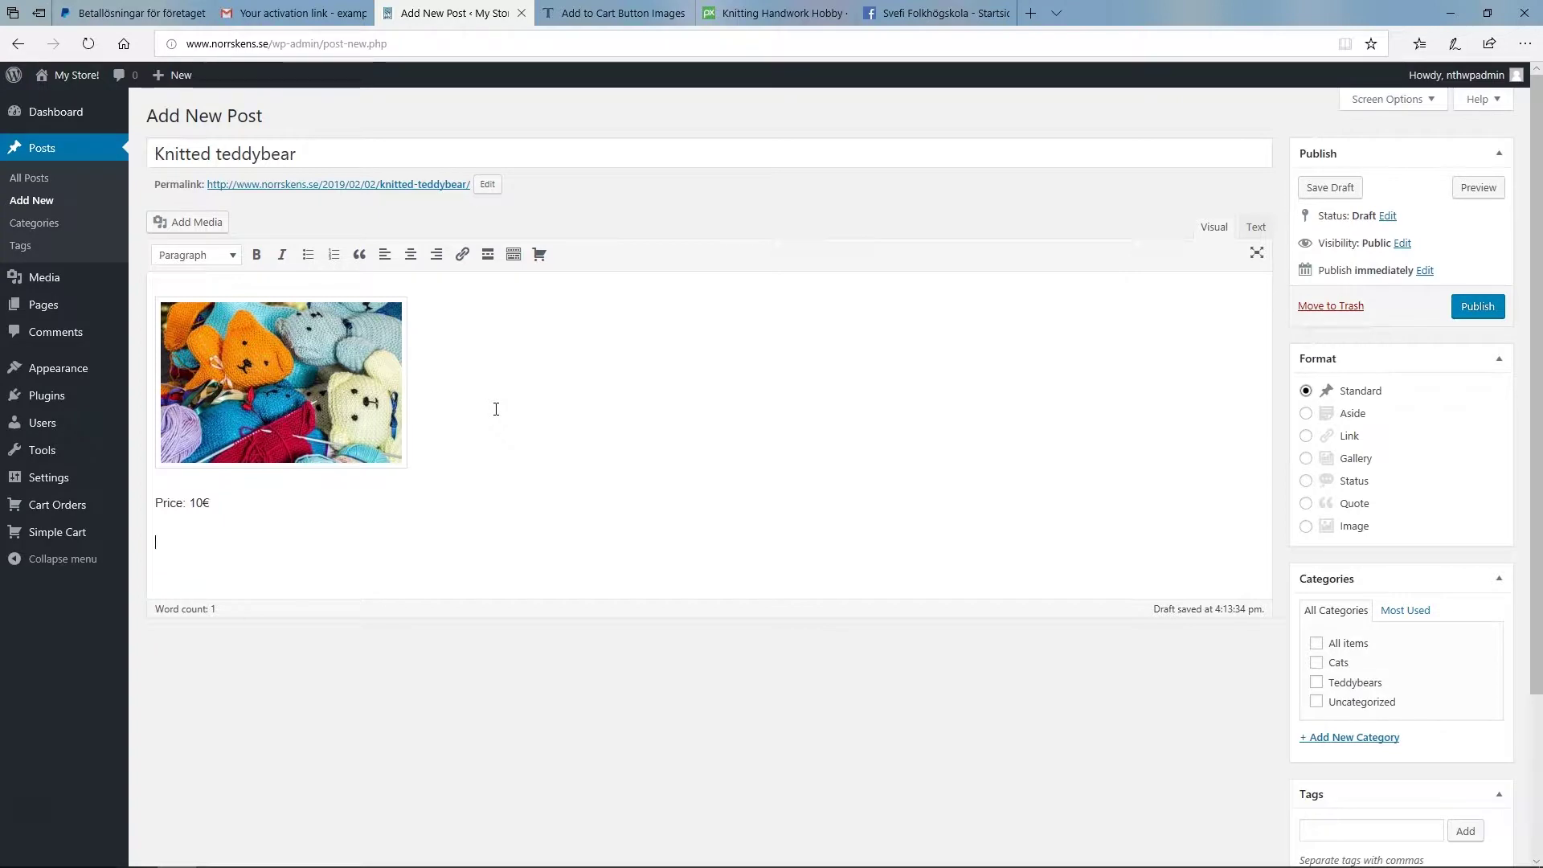
{"action": "type", "text": "Colors: "}
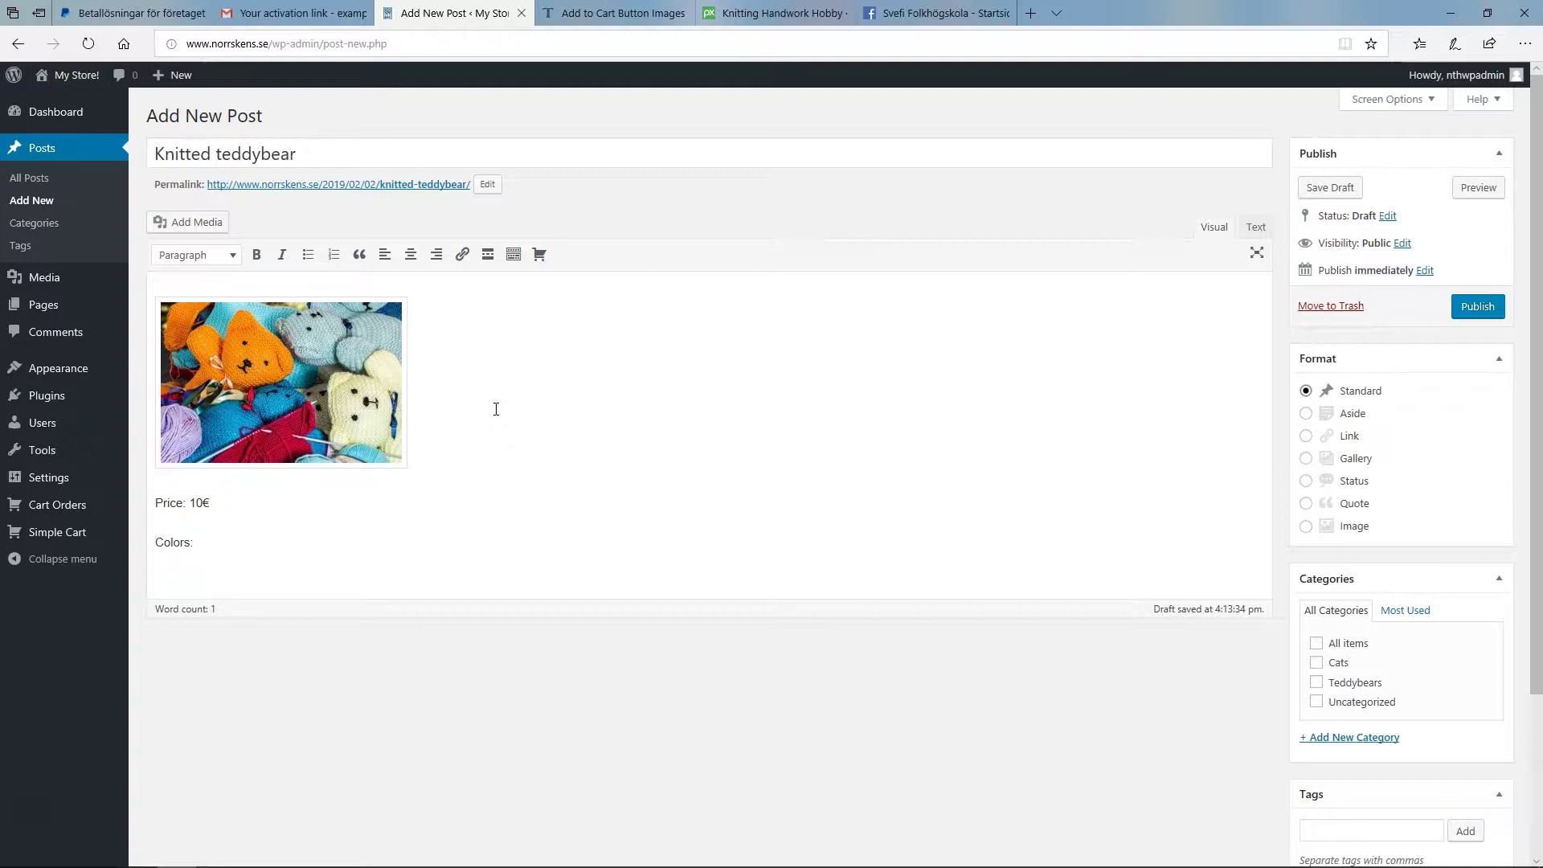
{"action": "type", "text": "Orange, blue, white"}
{"action": "key", "text": "Return"}
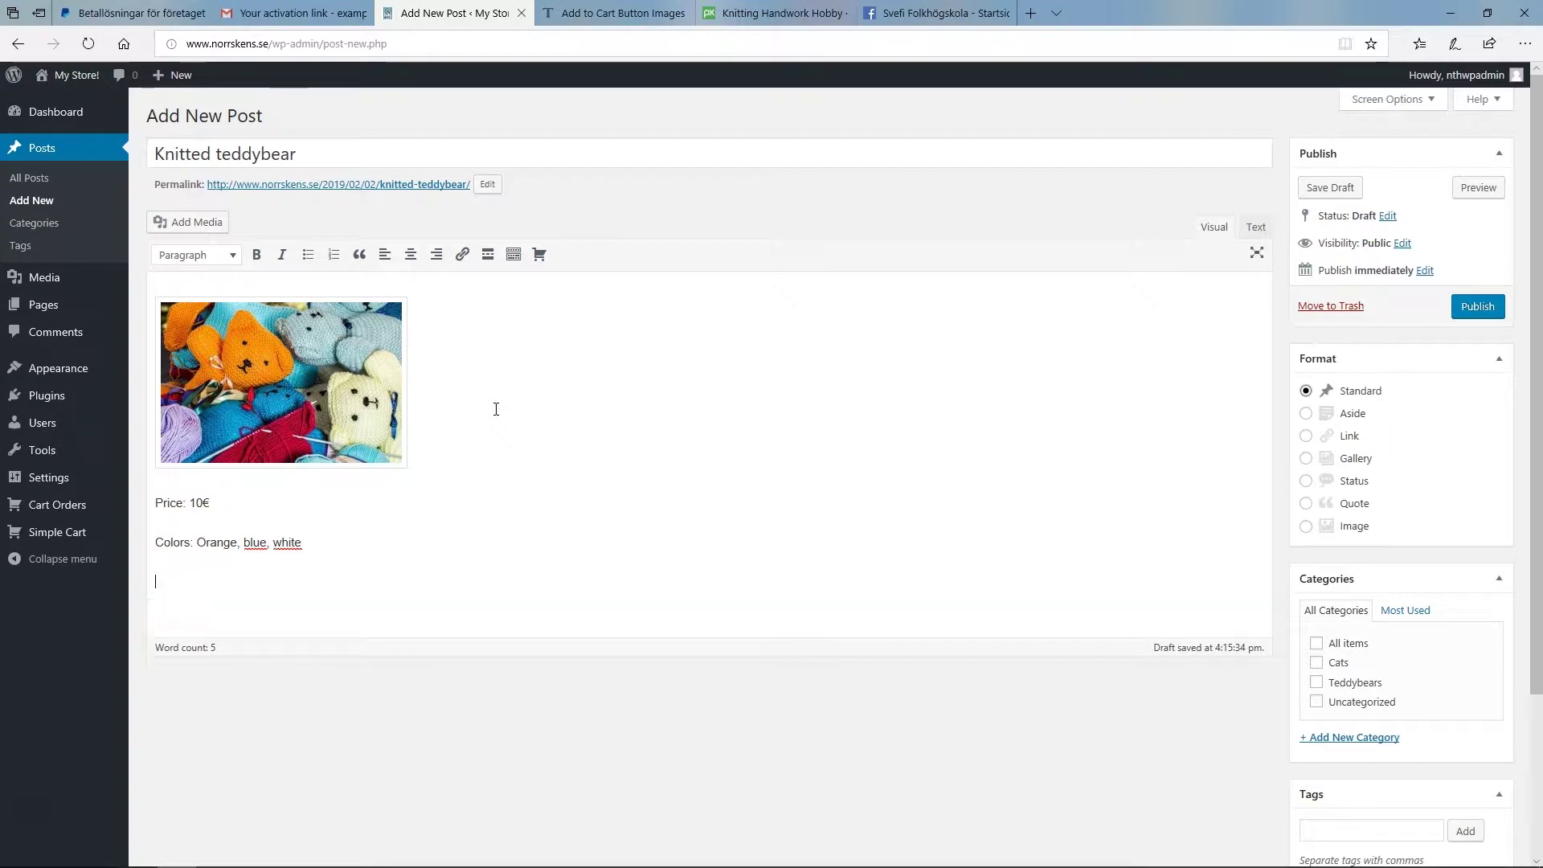
Step: Start a WP Cart shortcode below the colors line, with product name "Knitted teddybear" and price 10
{"action": "left_click", "coordinate": [163, 600]}
{"action": "left_click", "coordinate": [179, 596]}
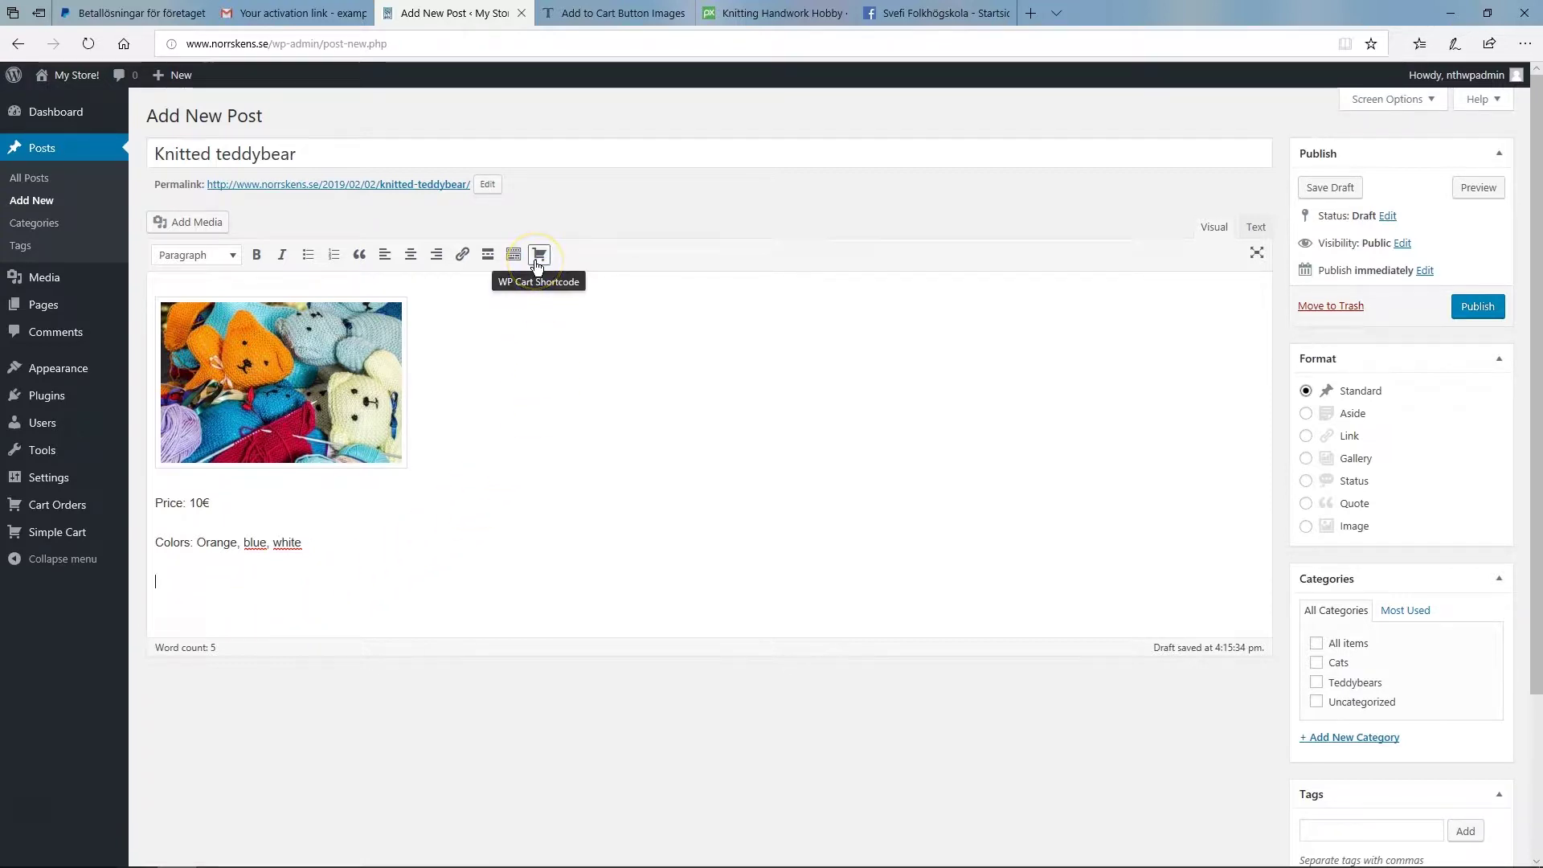
{"action": "left_click", "coordinate": [537, 257]}
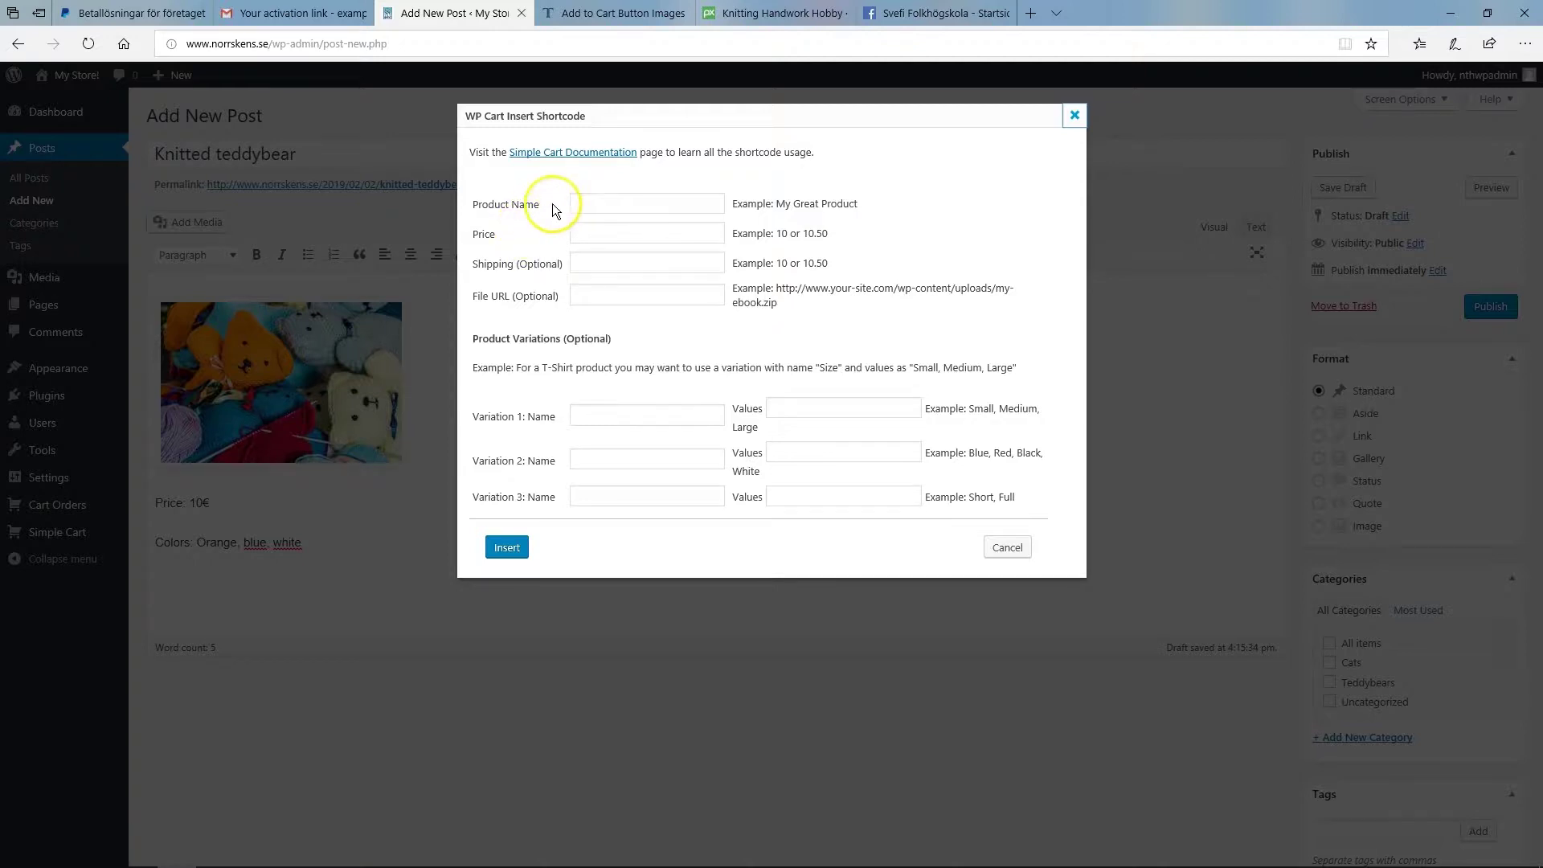
{"action": "left_click", "coordinate": [584, 196]}
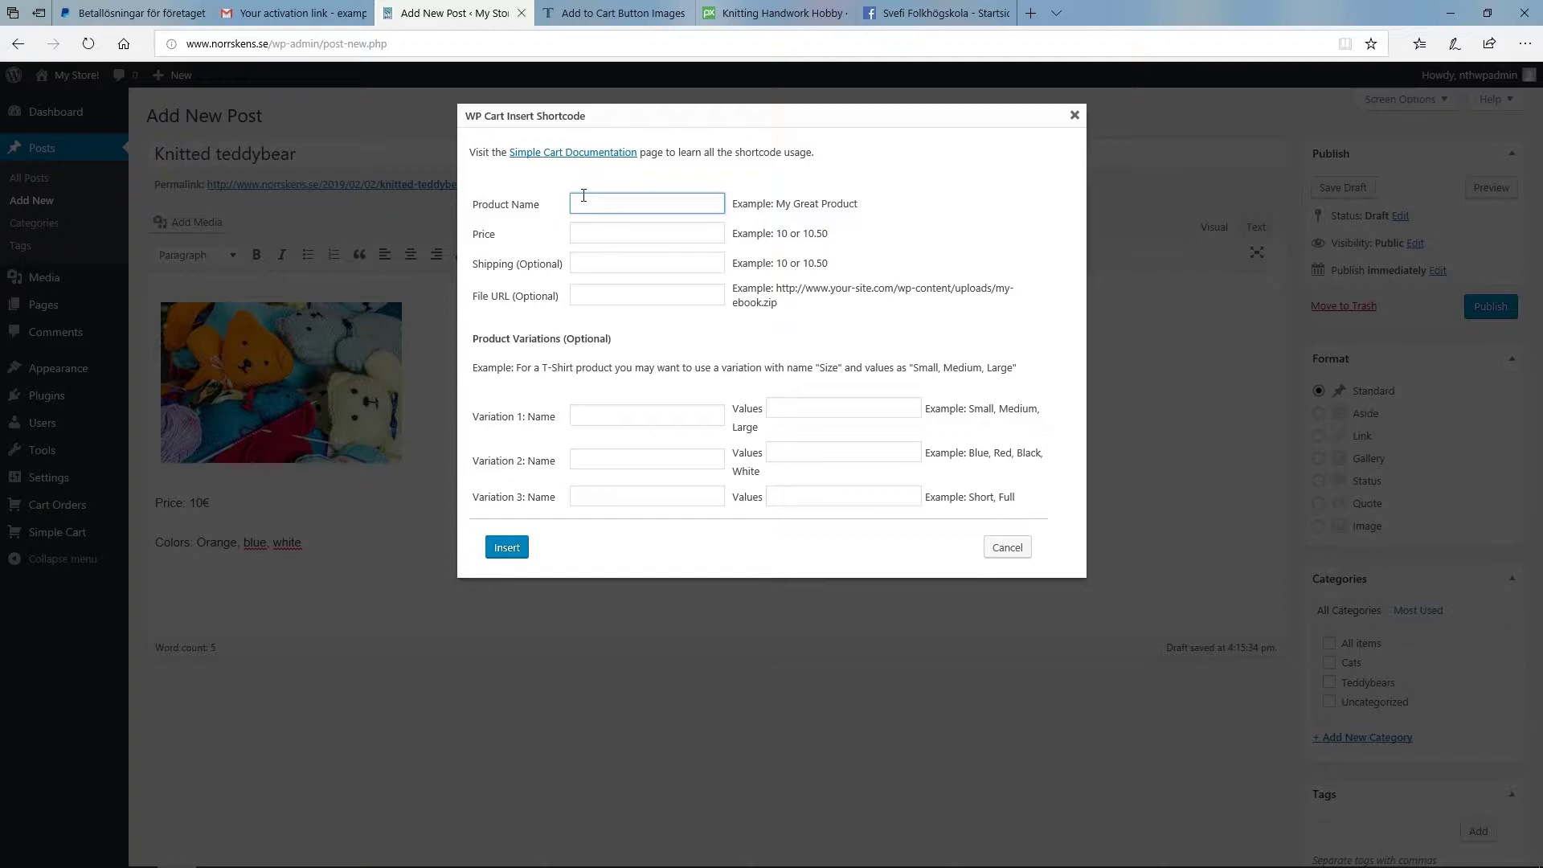
{"action": "type", "text": "Knitted teddybear"}
{"action": "left_click", "coordinate": [648, 236]}
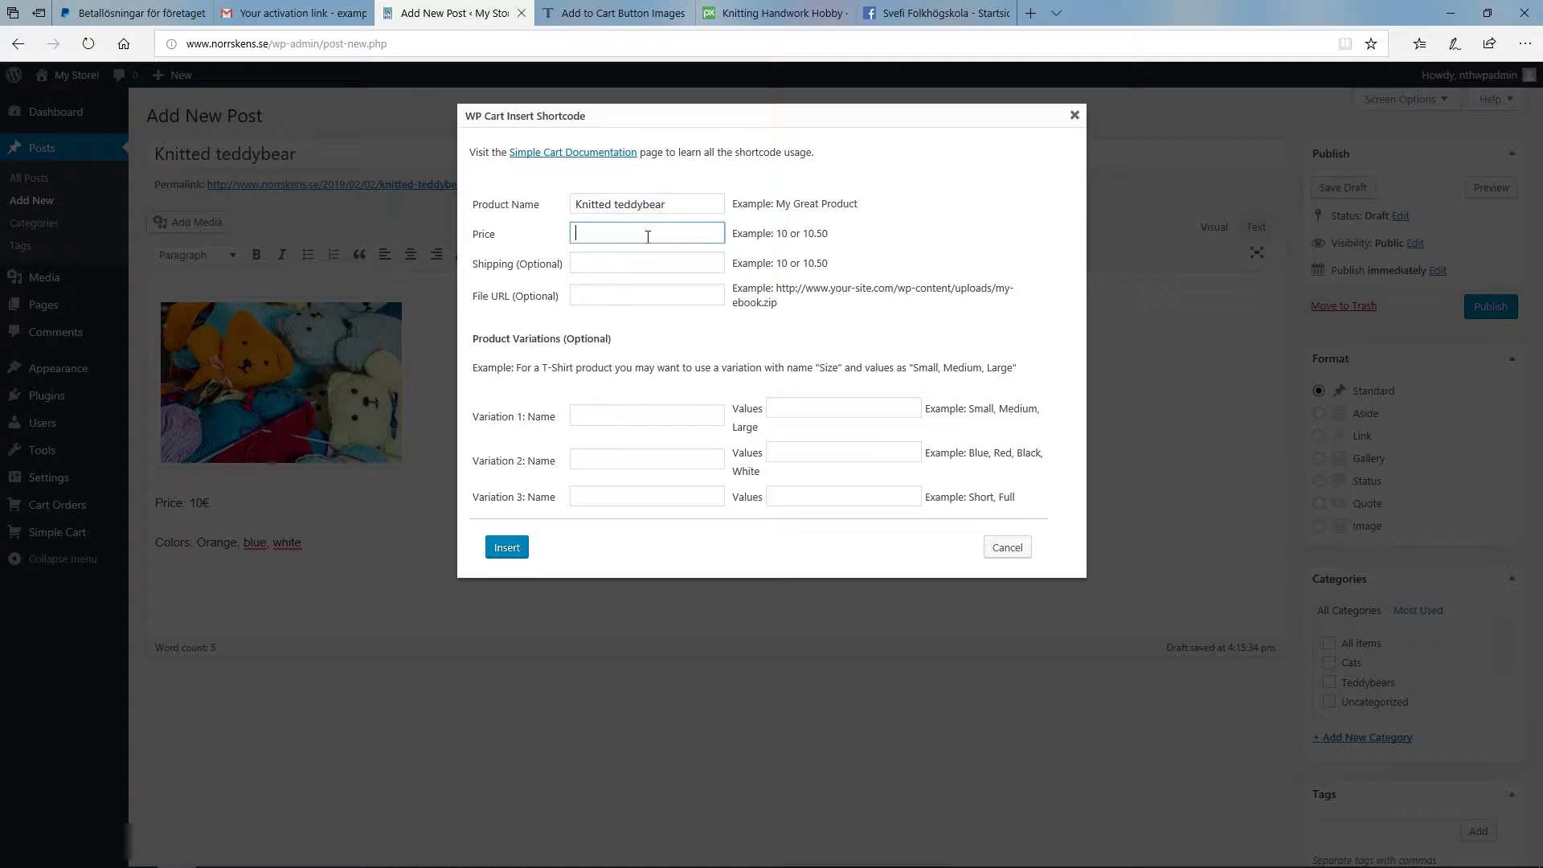
{"action": "type", "text": "10"}
{"action": "left_click", "coordinate": [604, 263]}
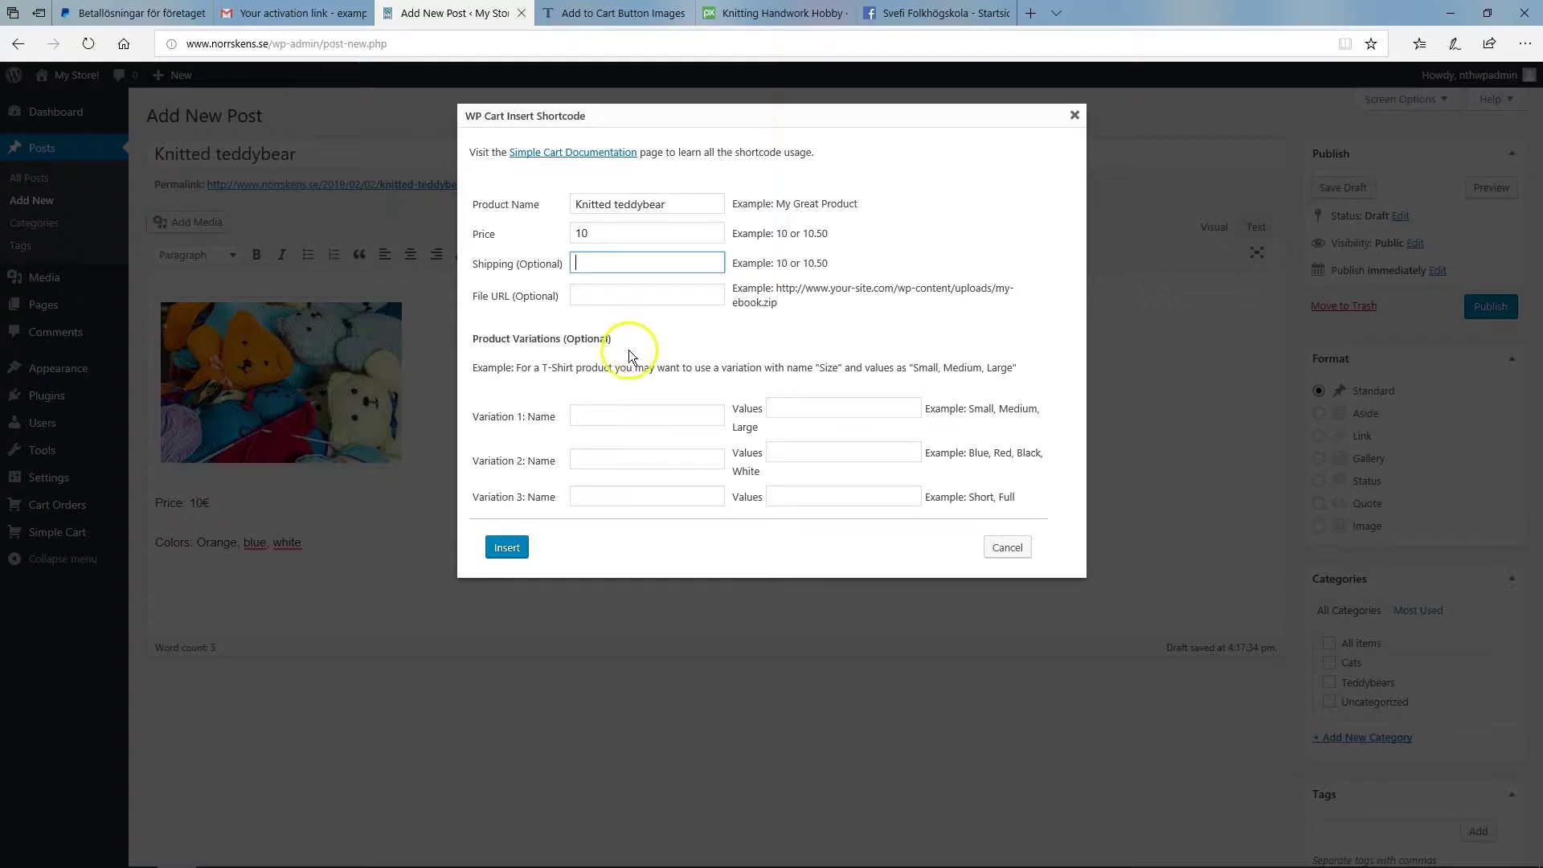
Step: Add a product variation named "Color" with values "Orange, Blue, White" and insert the cart shortcode into the post
{"action": "left_click", "coordinate": [594, 415]}
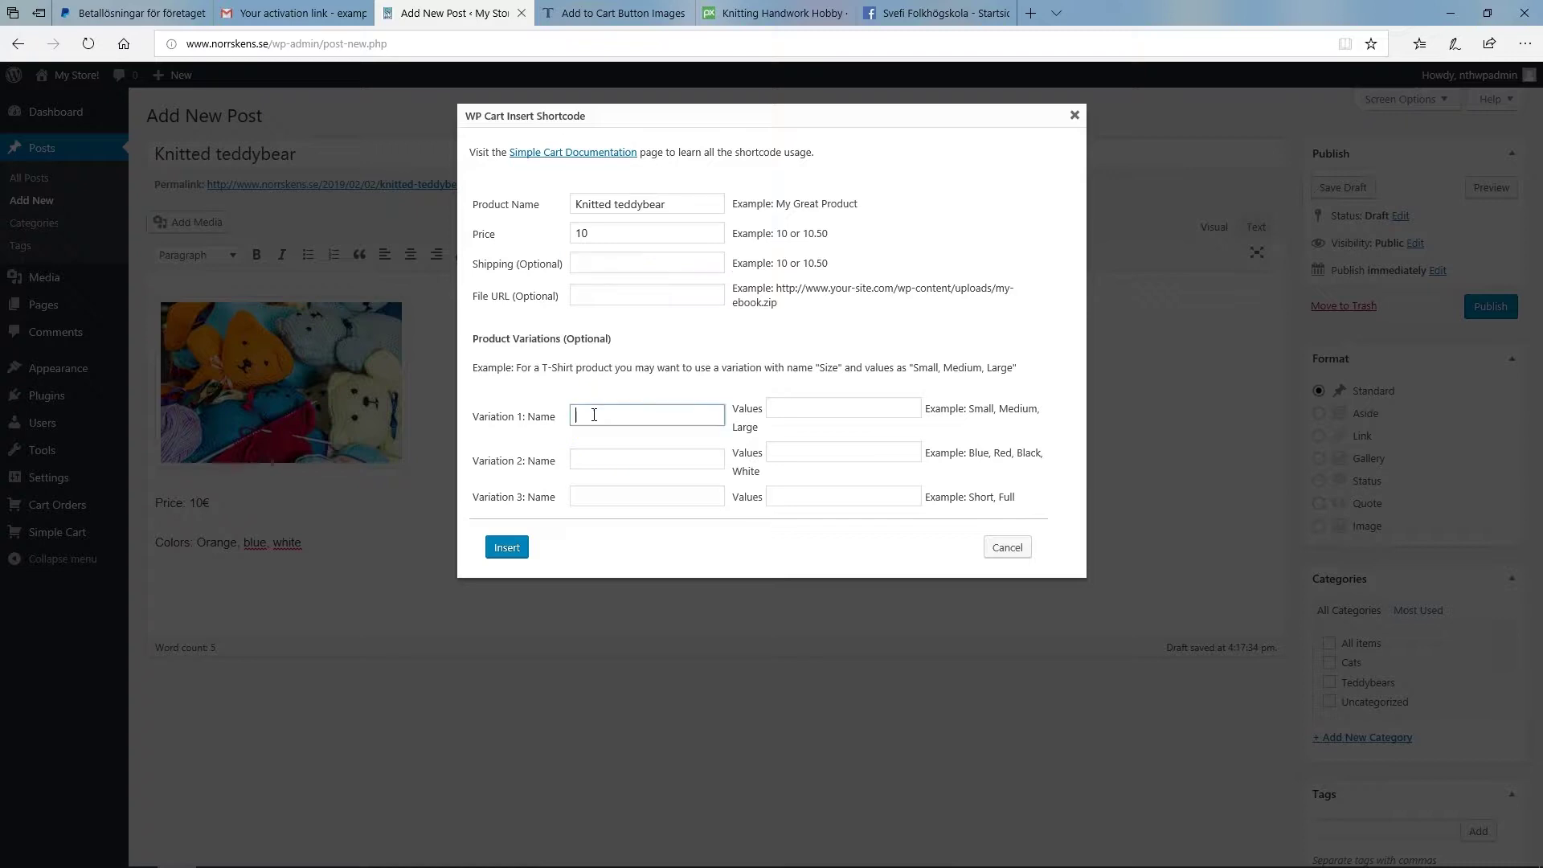
{"action": "type", "text": "Color"}
{"action": "left_click", "coordinate": [784, 408]}
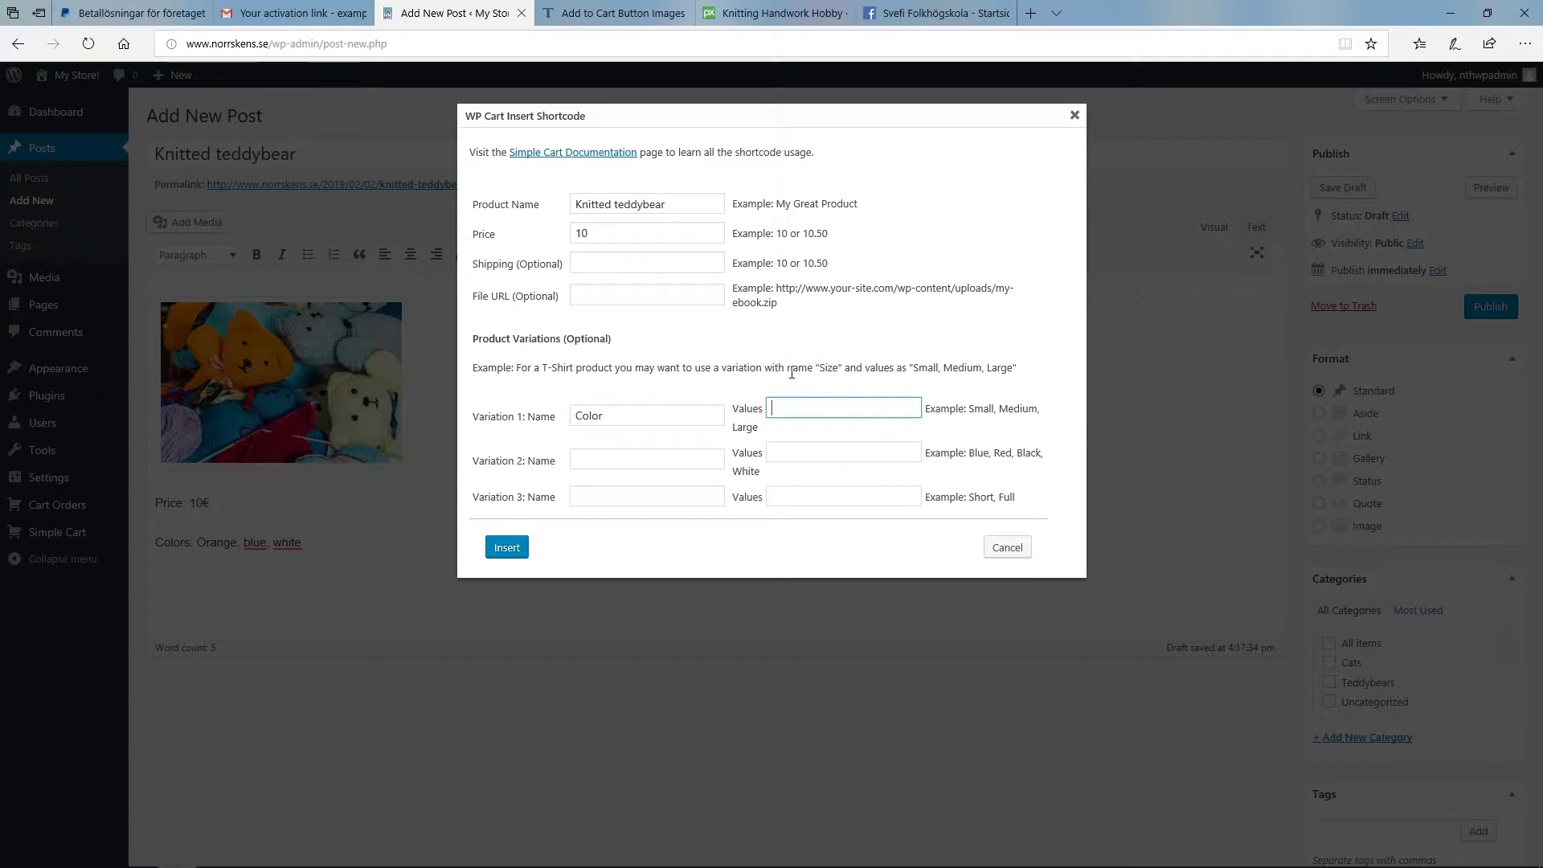
{"action": "type", "text": "Orange, Blue, White"}
{"action": "left_click", "coordinate": [720, 457]}
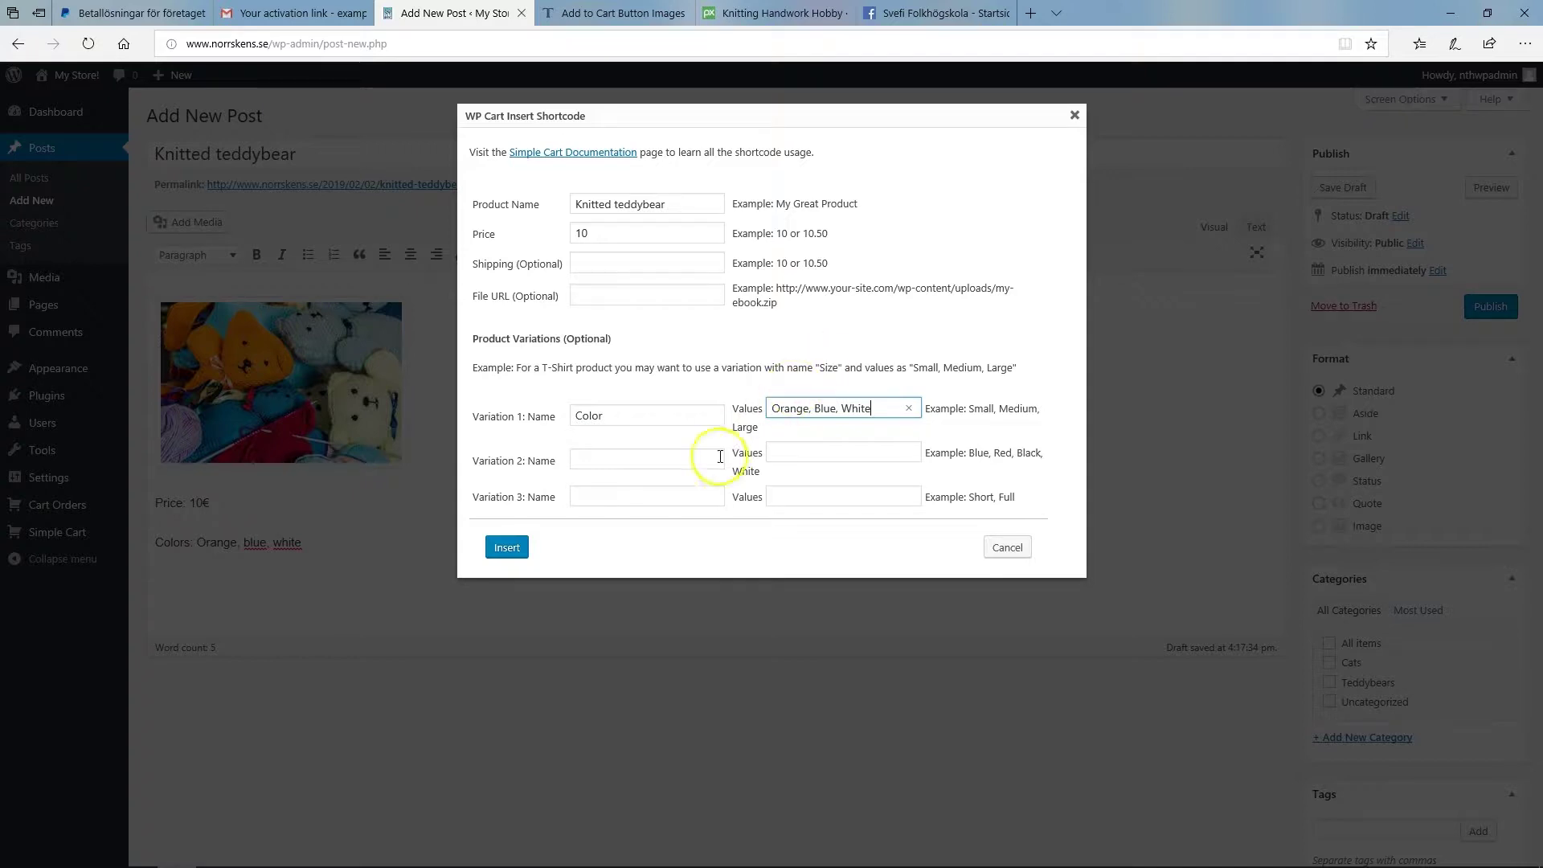
{"action": "left_click", "coordinate": [509, 547]}
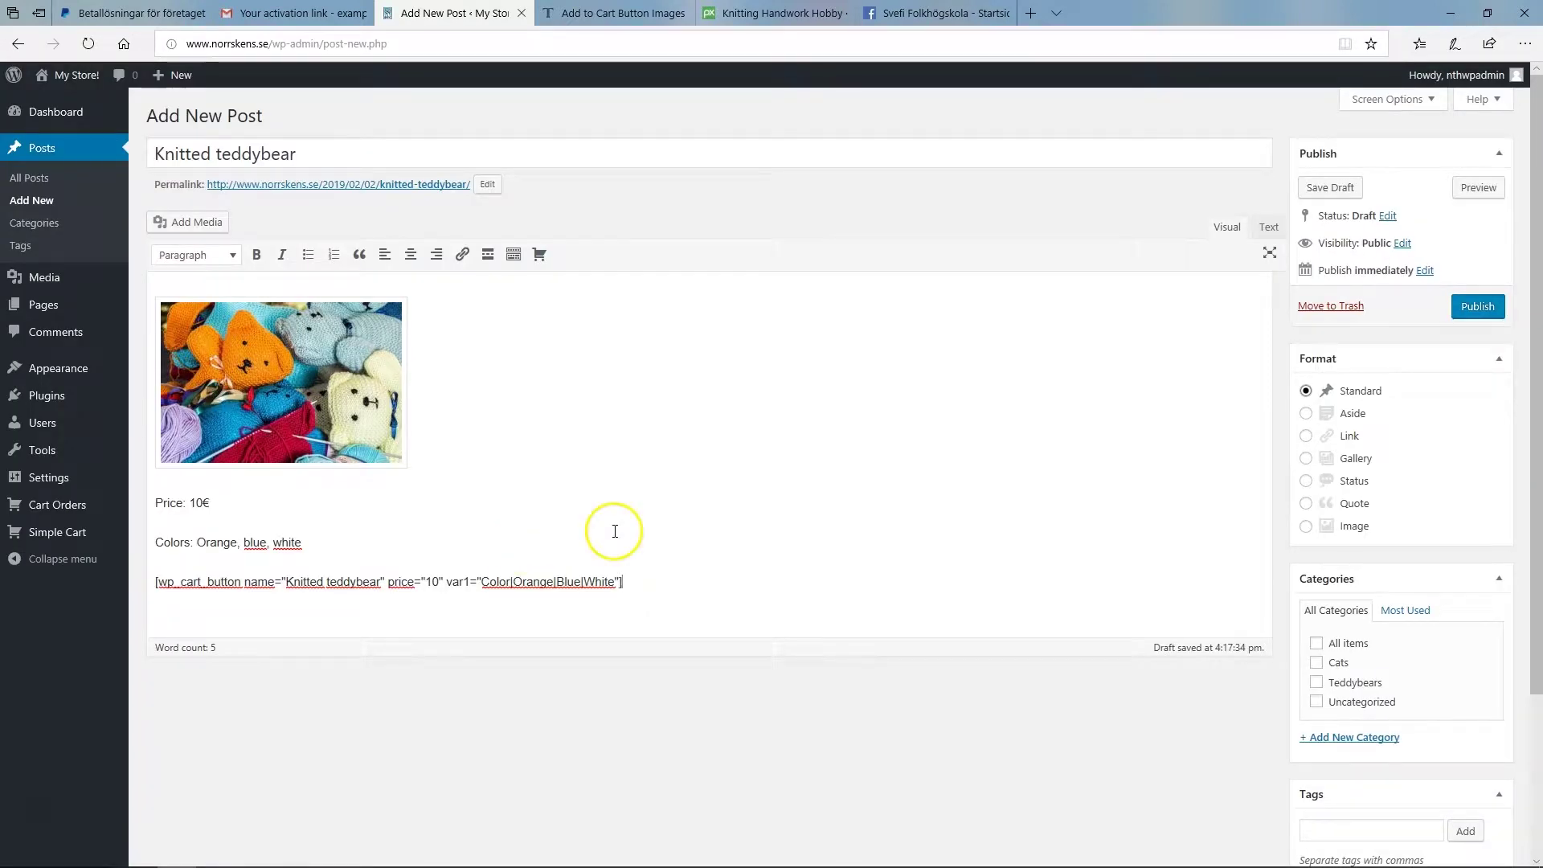
{"action": "left_click", "coordinate": [631, 582]}
{"action": "left_click", "coordinate": [324, 587]}
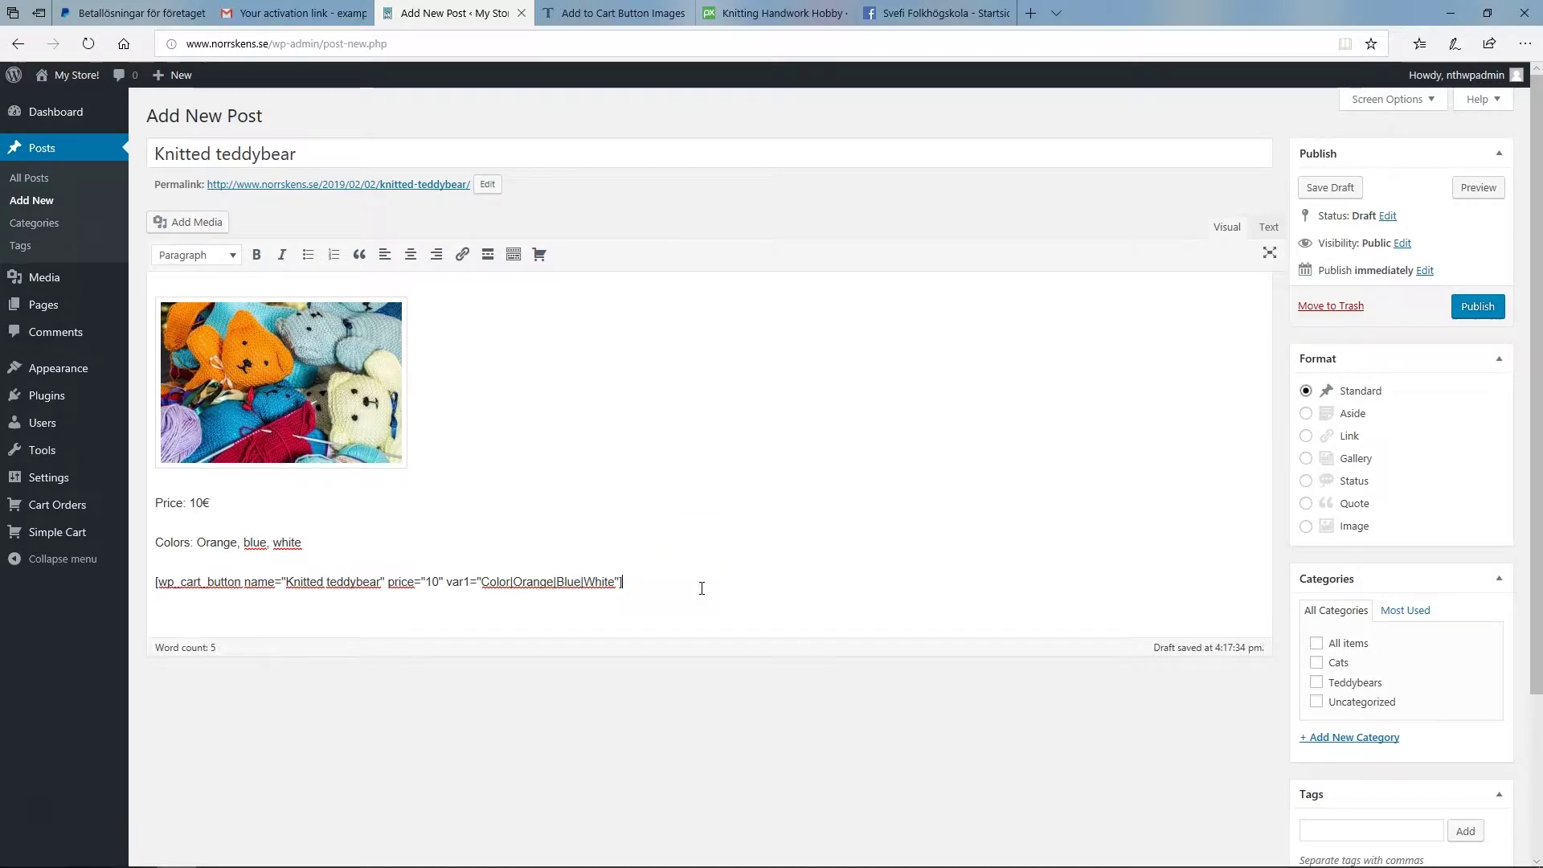
{"action": "left_click", "coordinate": [697, 586]}
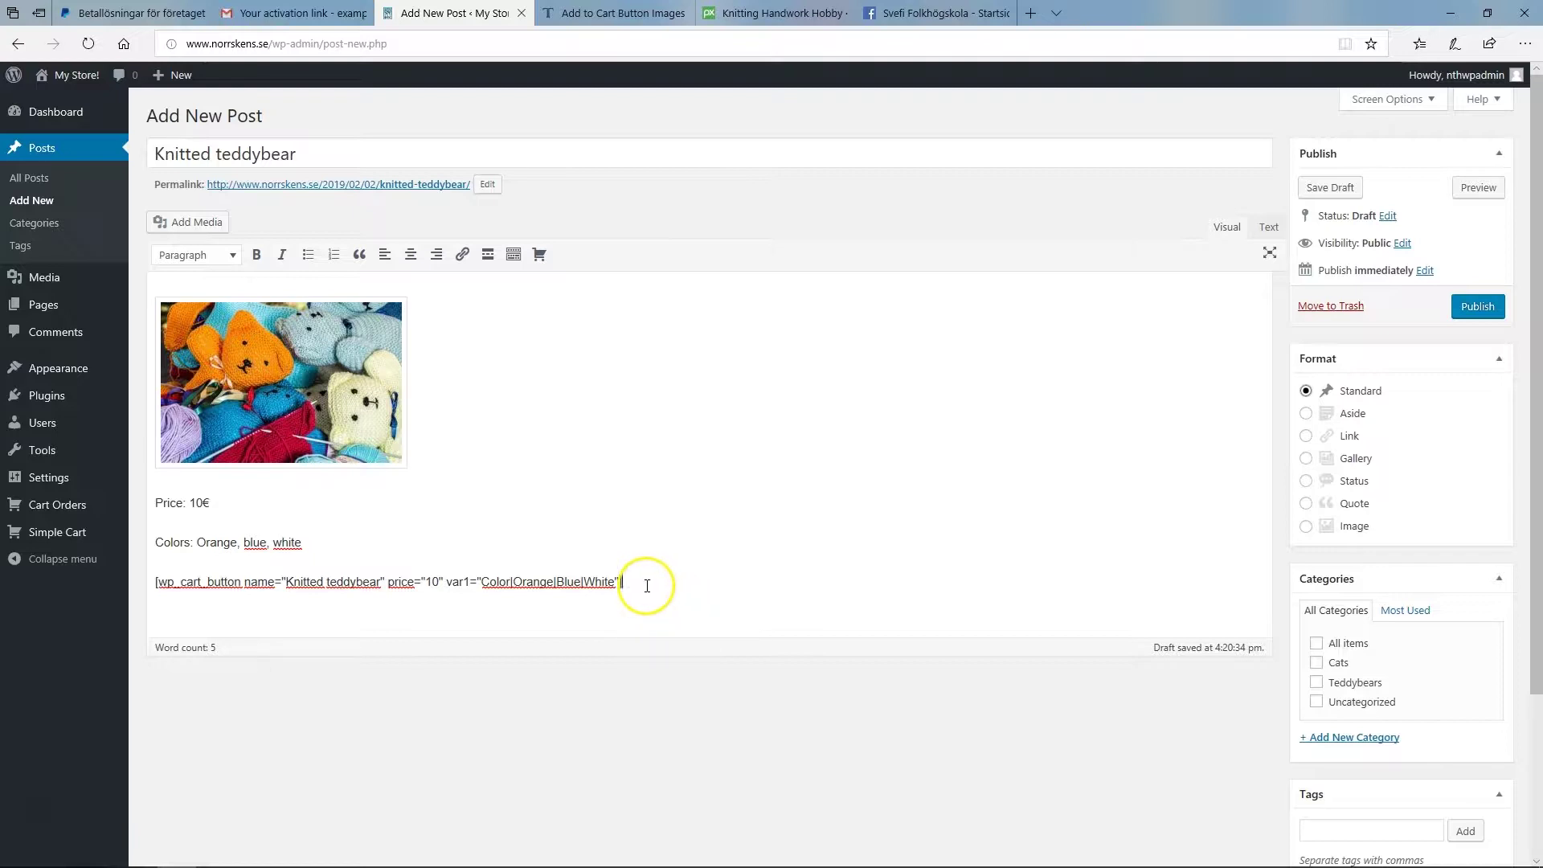
{"action": "type", "text": "]"}
Step: Assign the post to the Teddybears and All items categories and publish it
{"action": "left_click", "coordinate": [1316, 683]}
{"action": "left_click", "coordinate": [1315, 643]}
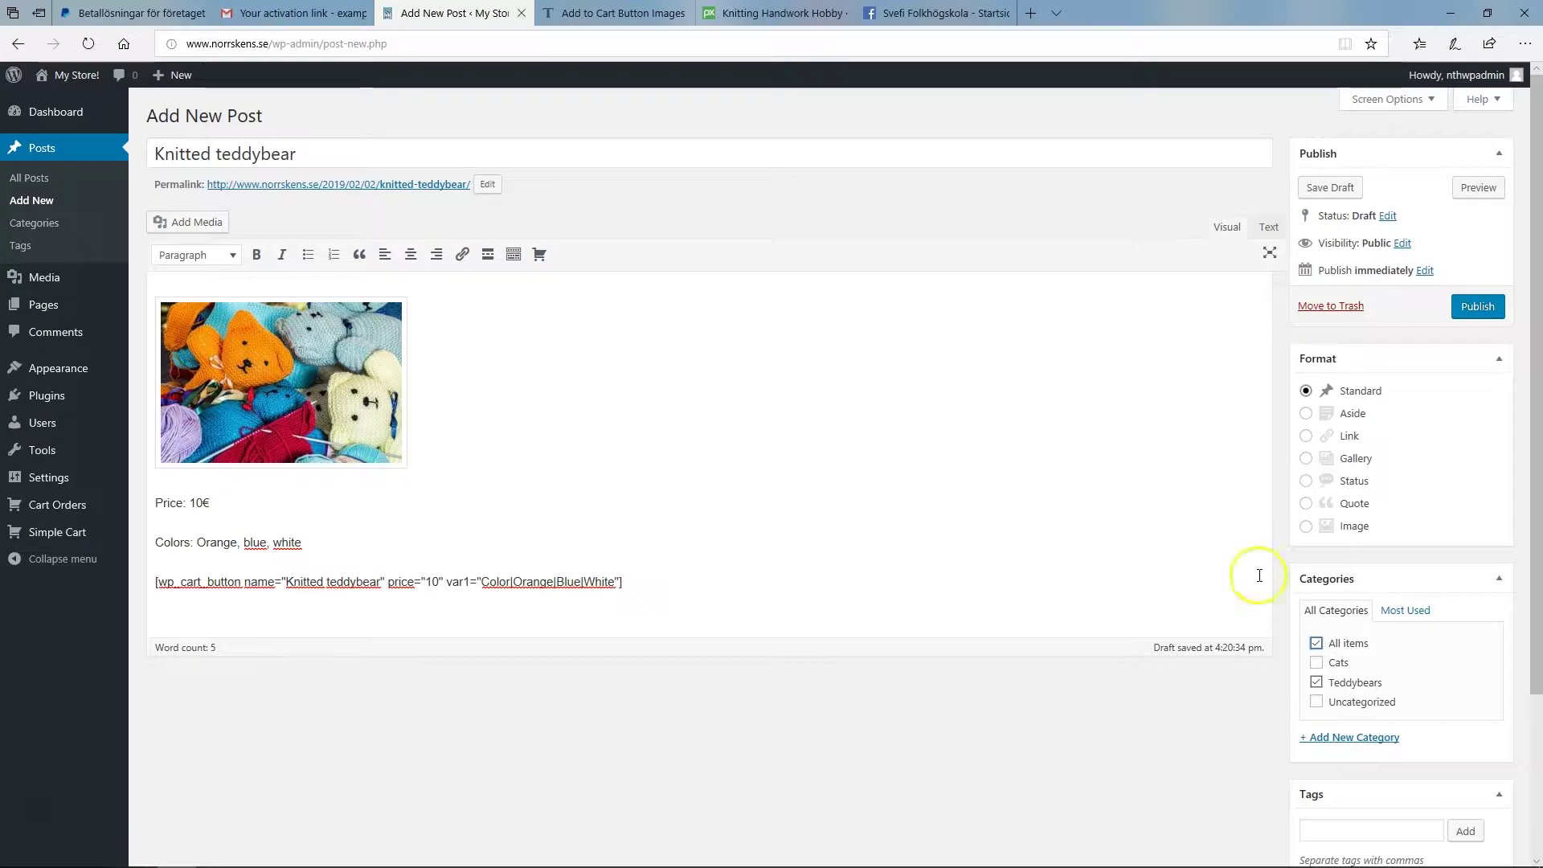
{"action": "left_click", "coordinate": [1477, 307]}
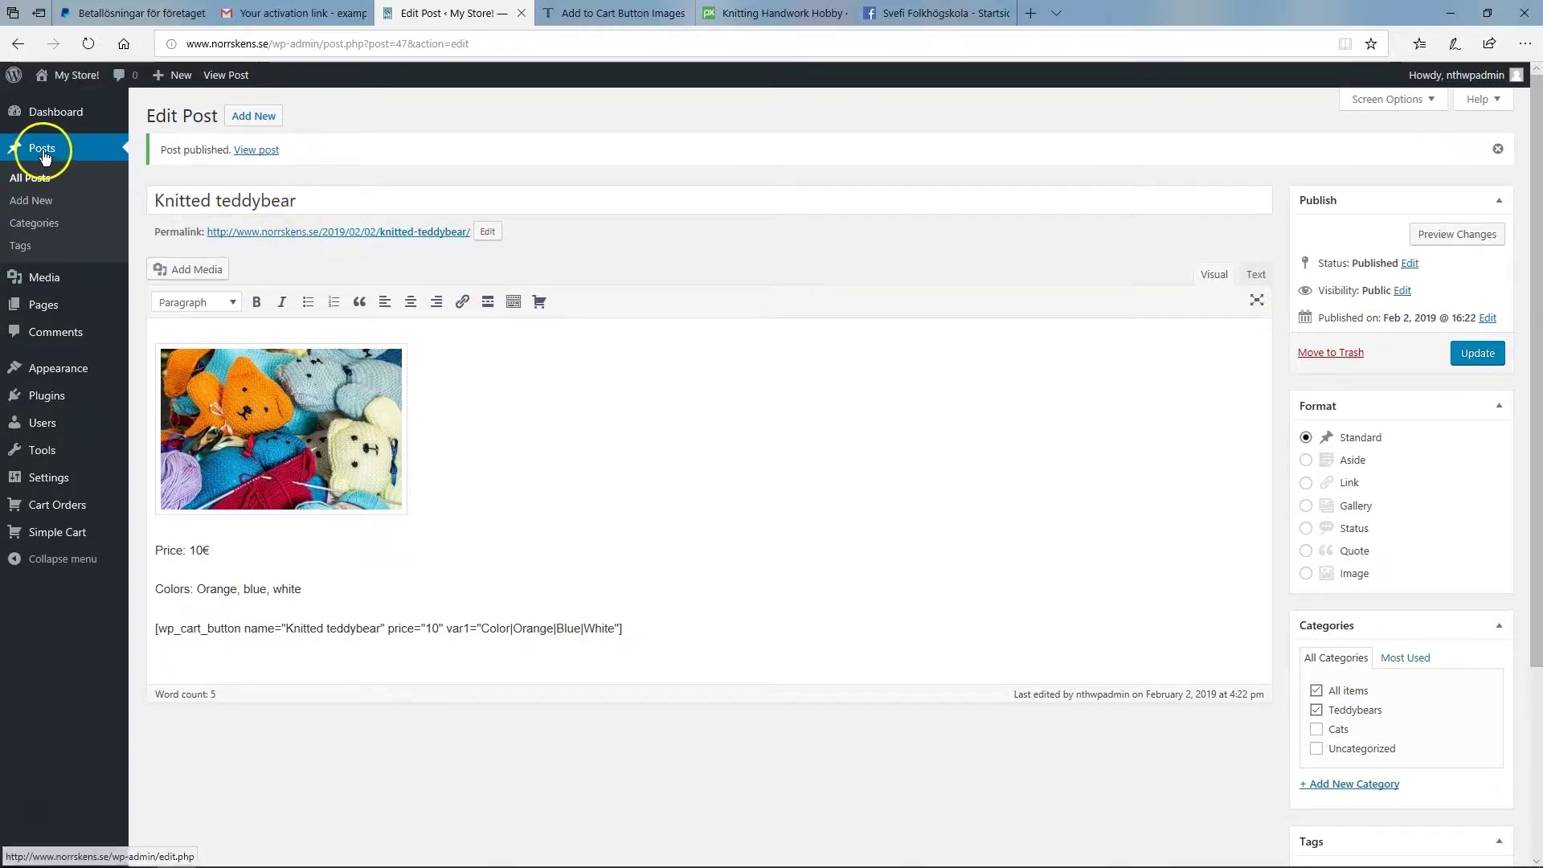
Step: Open the published Knitted teddybear post from the list of all posts, and return to the list
{"action": "left_click", "coordinate": [33, 184]}
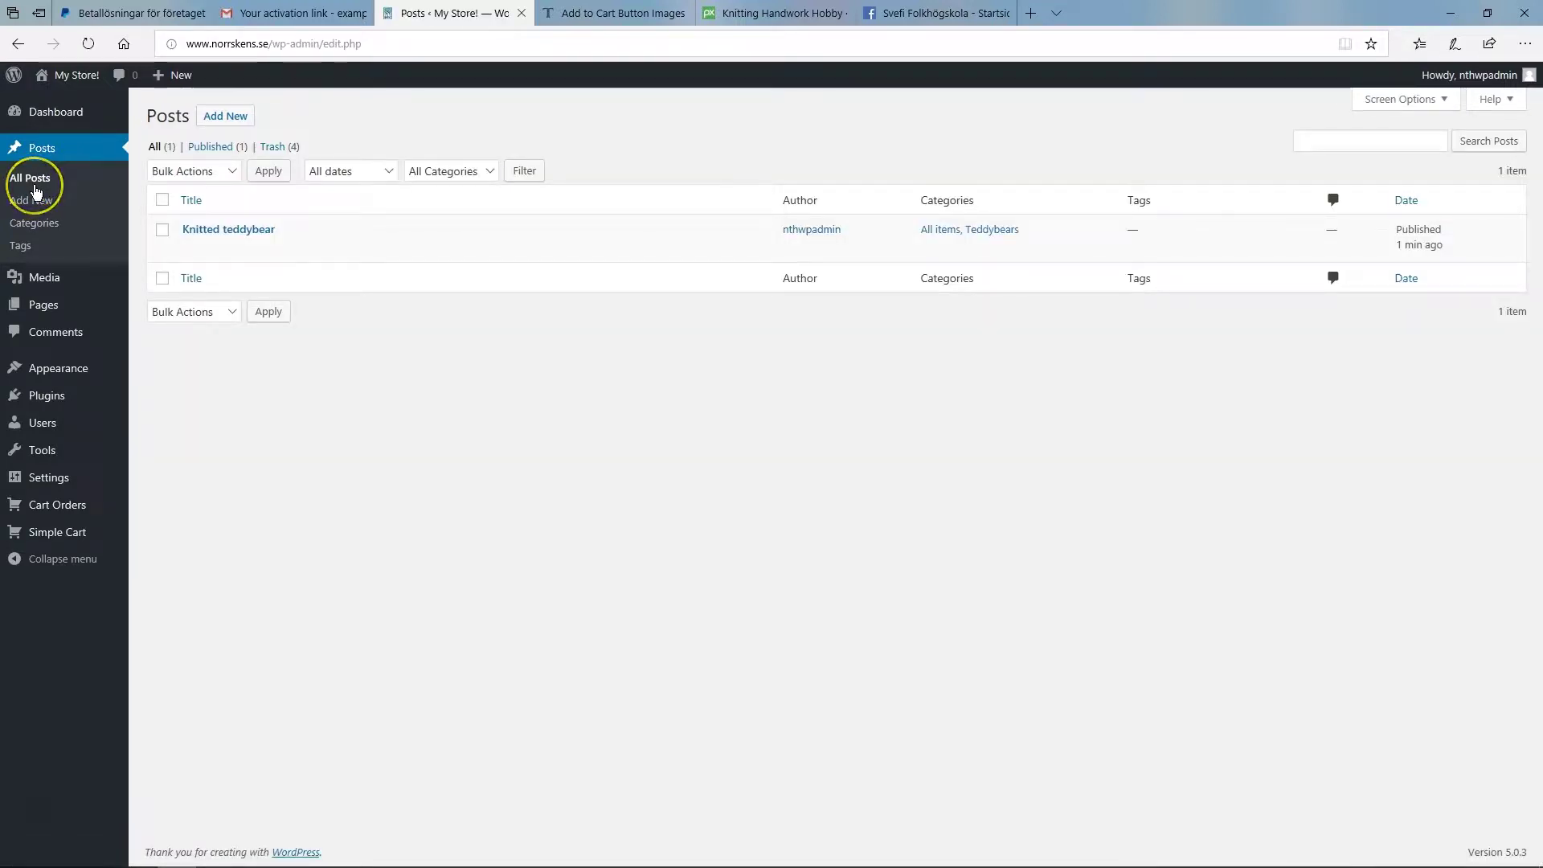
{"action": "left_click", "coordinate": [53, 205]}
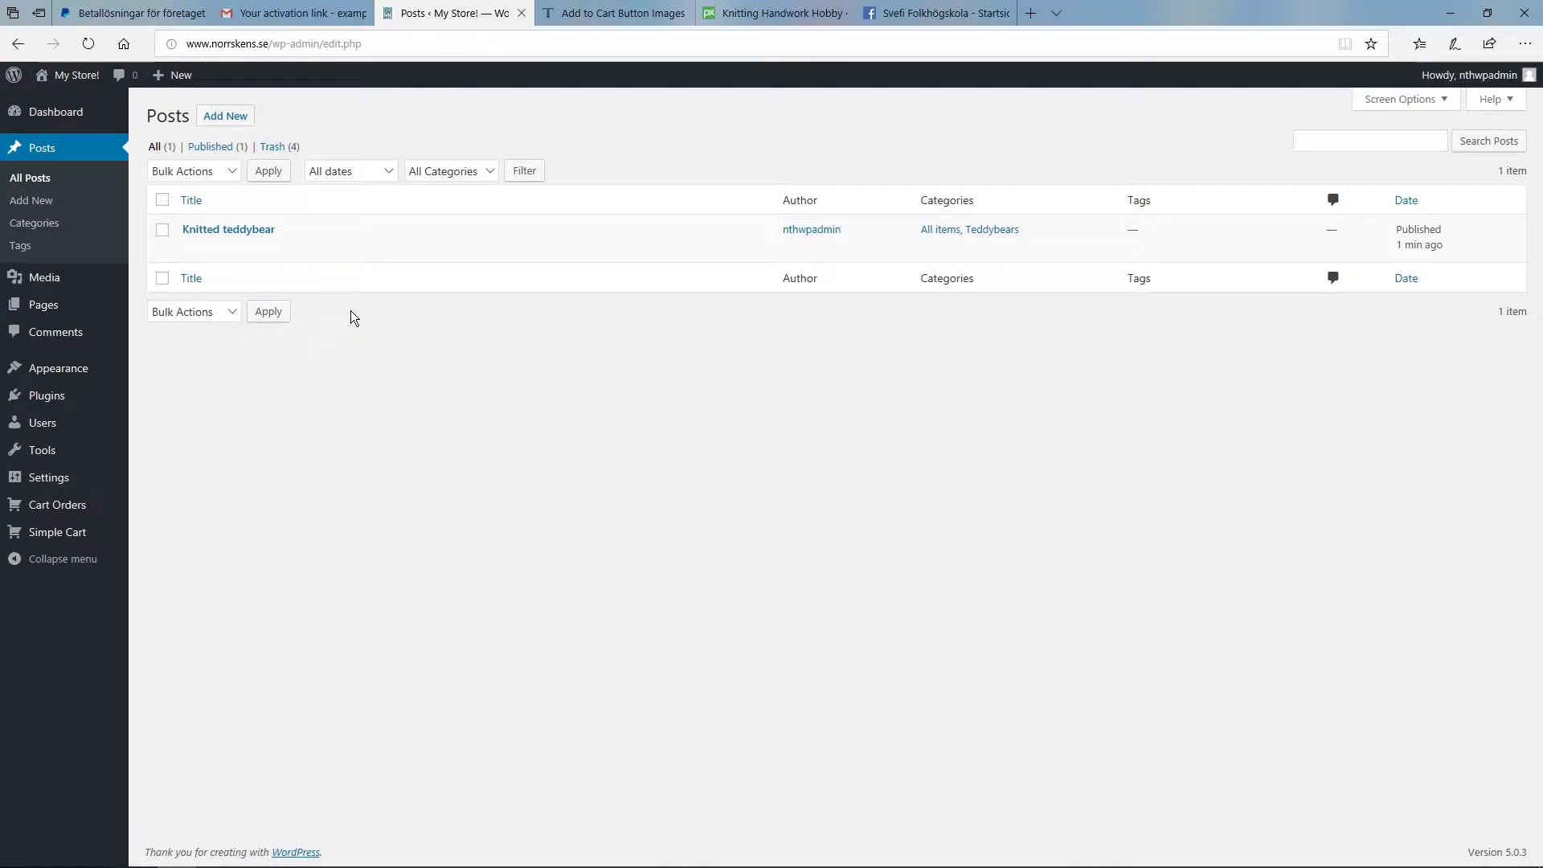
{"action": "mouse_move", "coordinate": [350, 248]}
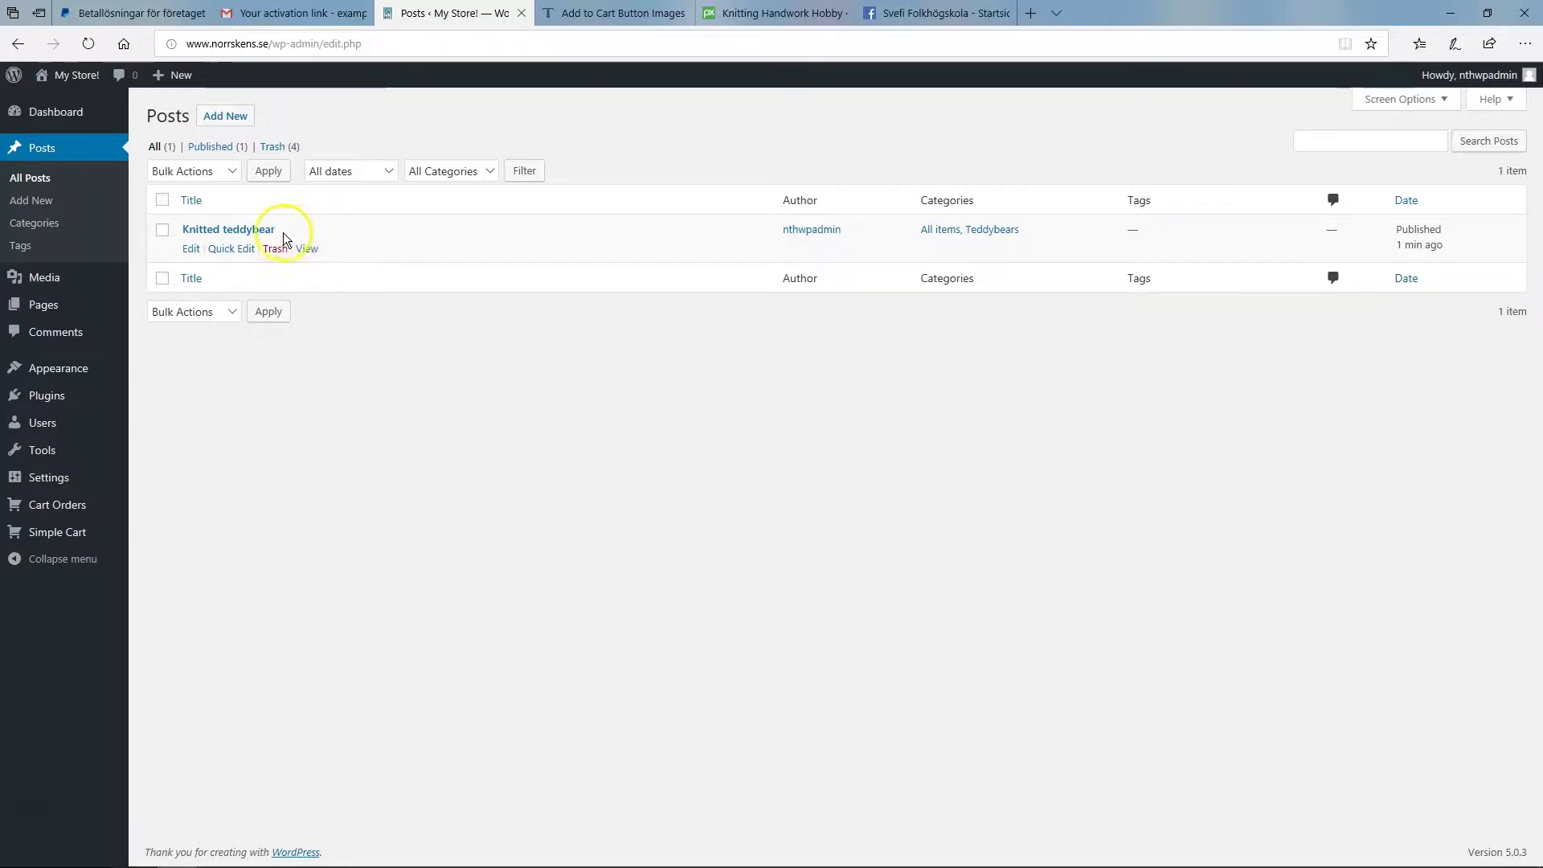
{"action": "left_click", "coordinate": [260, 232]}
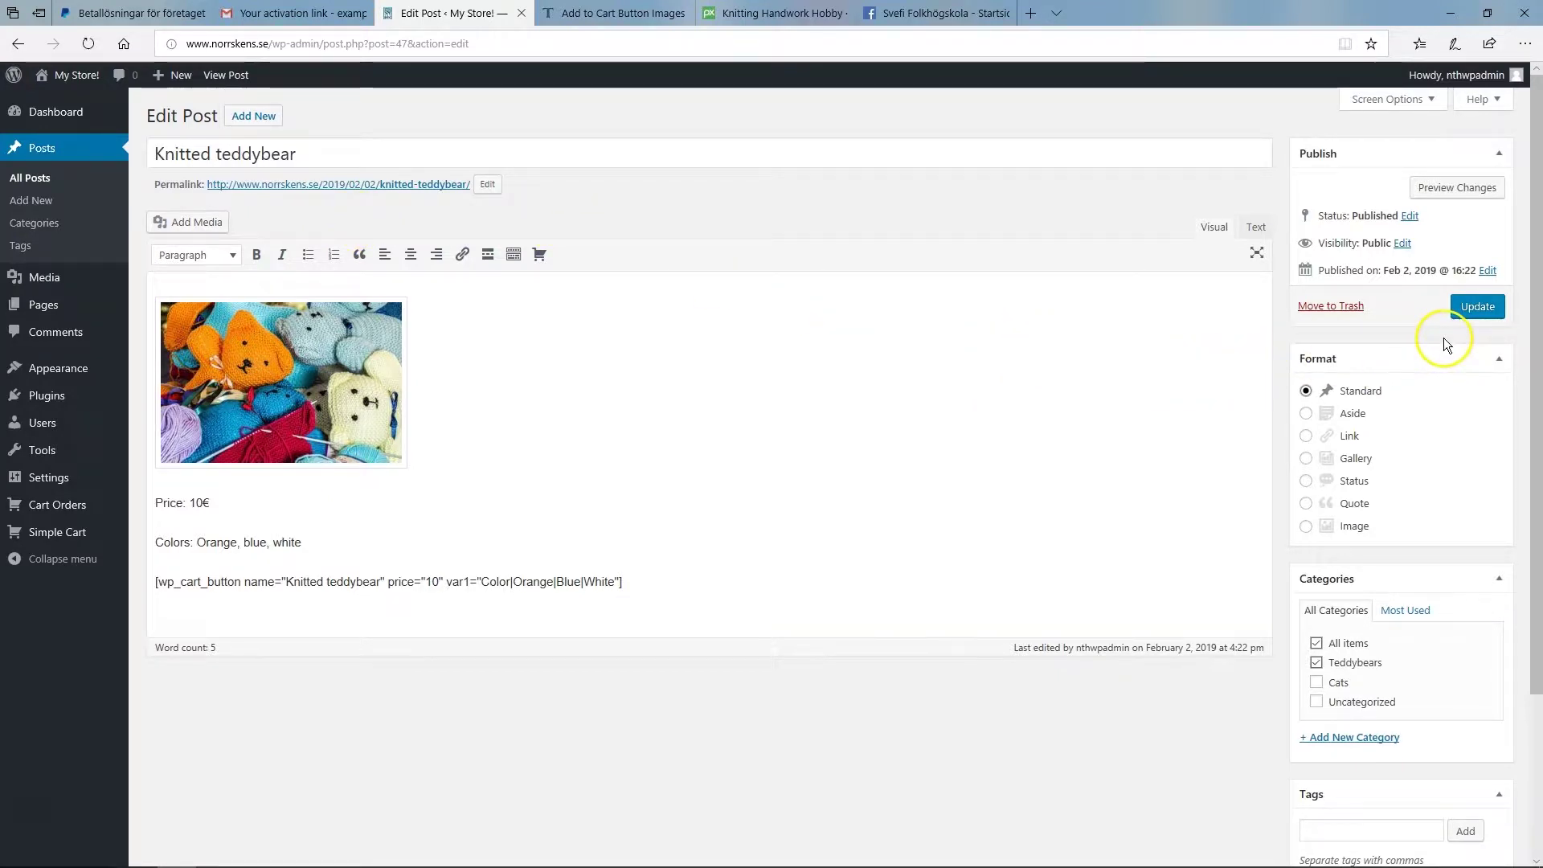
{"action": "left_click", "coordinate": [49, 179]}
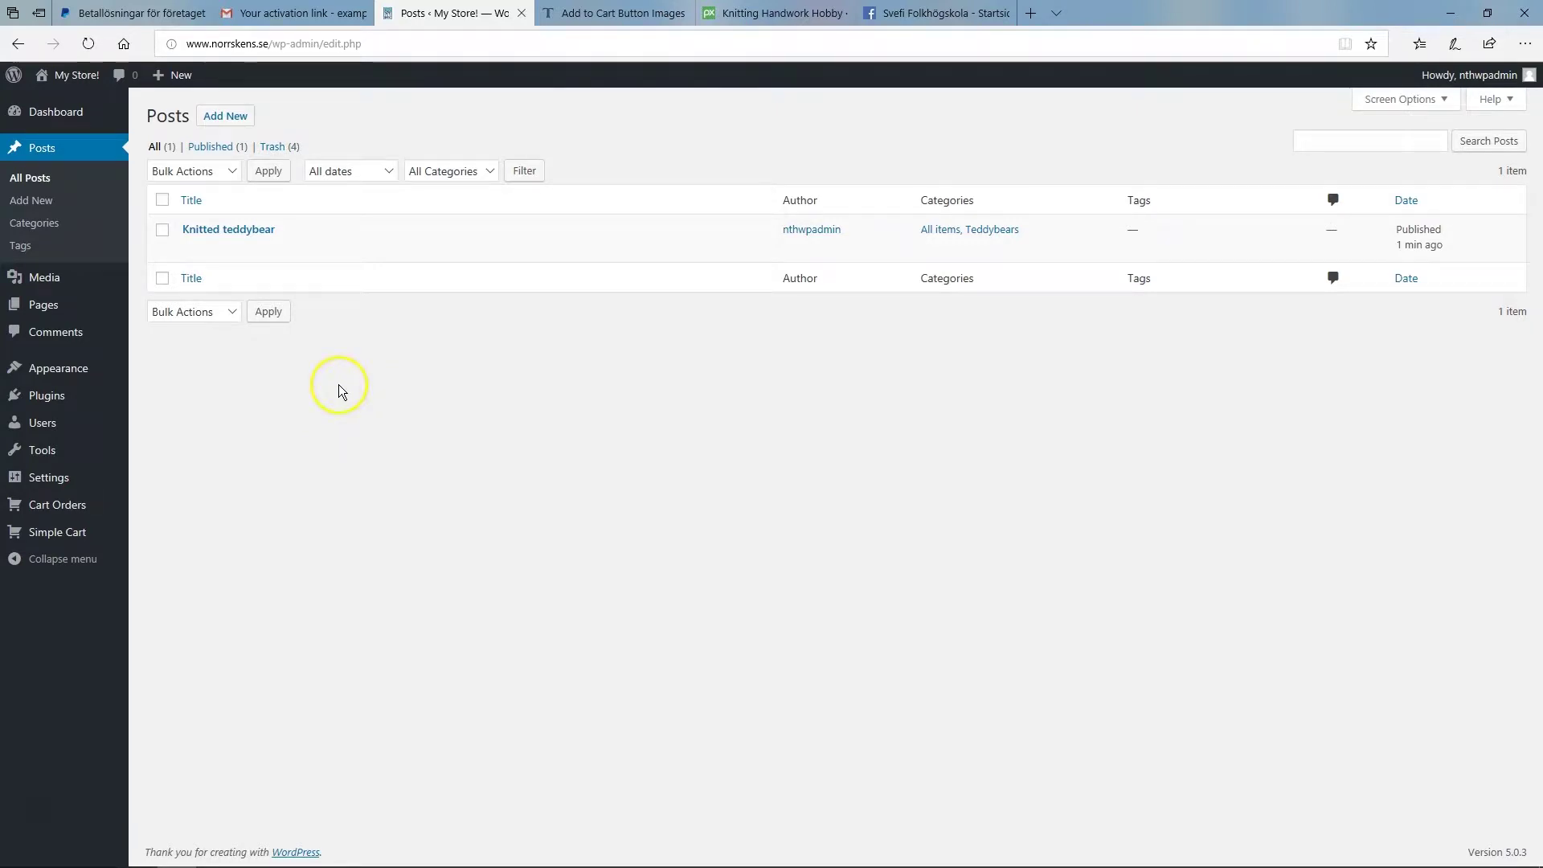
Step: Visit the store's front page and examine the Knitted teddybear post with its price, colors and cart option
{"action": "mouse_move", "coordinate": [90, 77]}
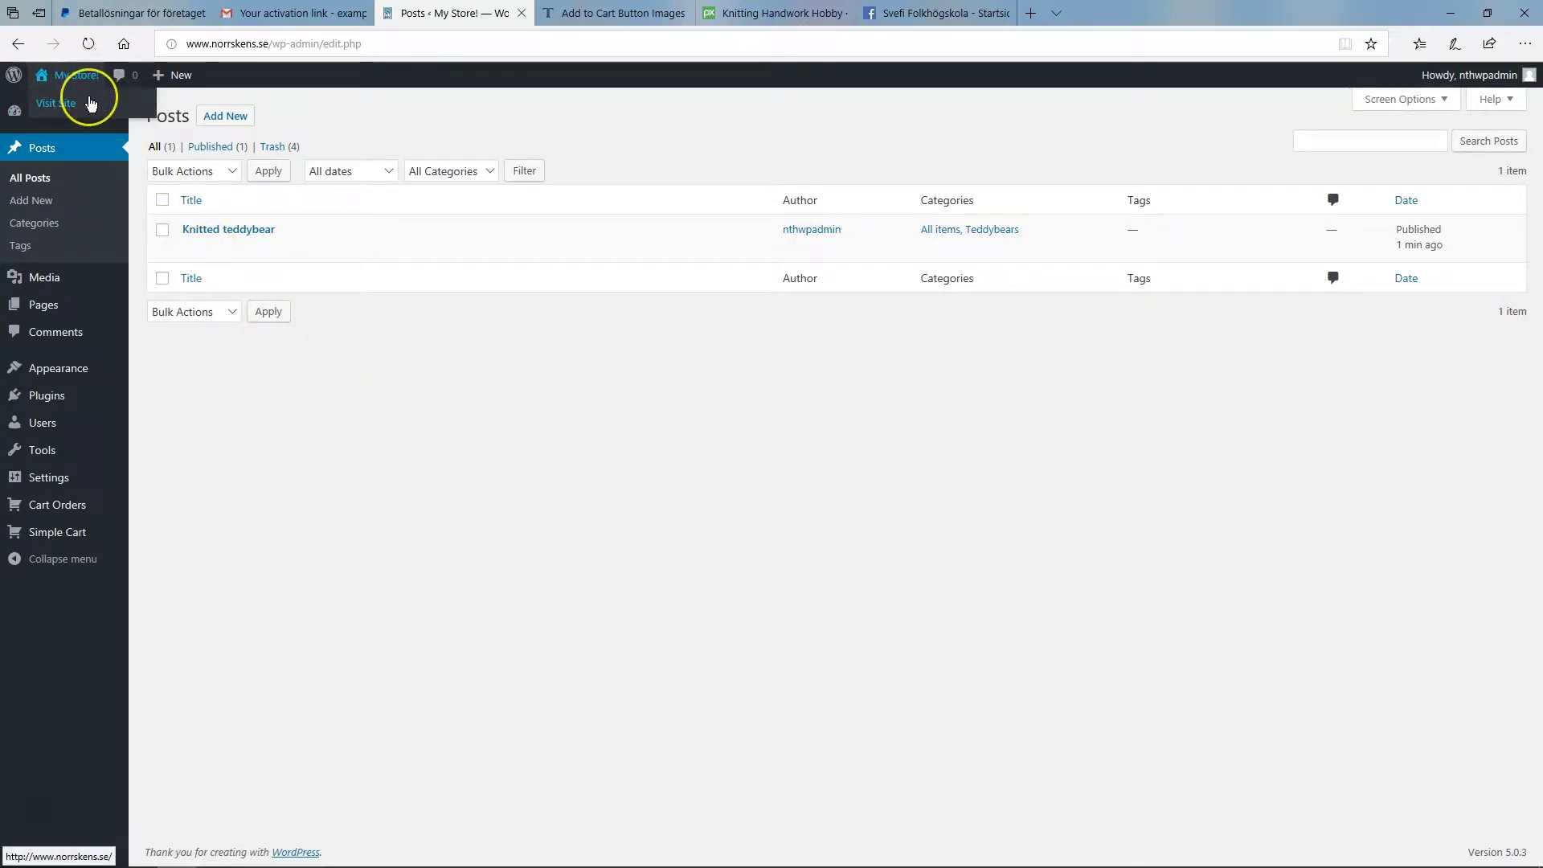
{"action": "left_click", "coordinate": [90, 104]}
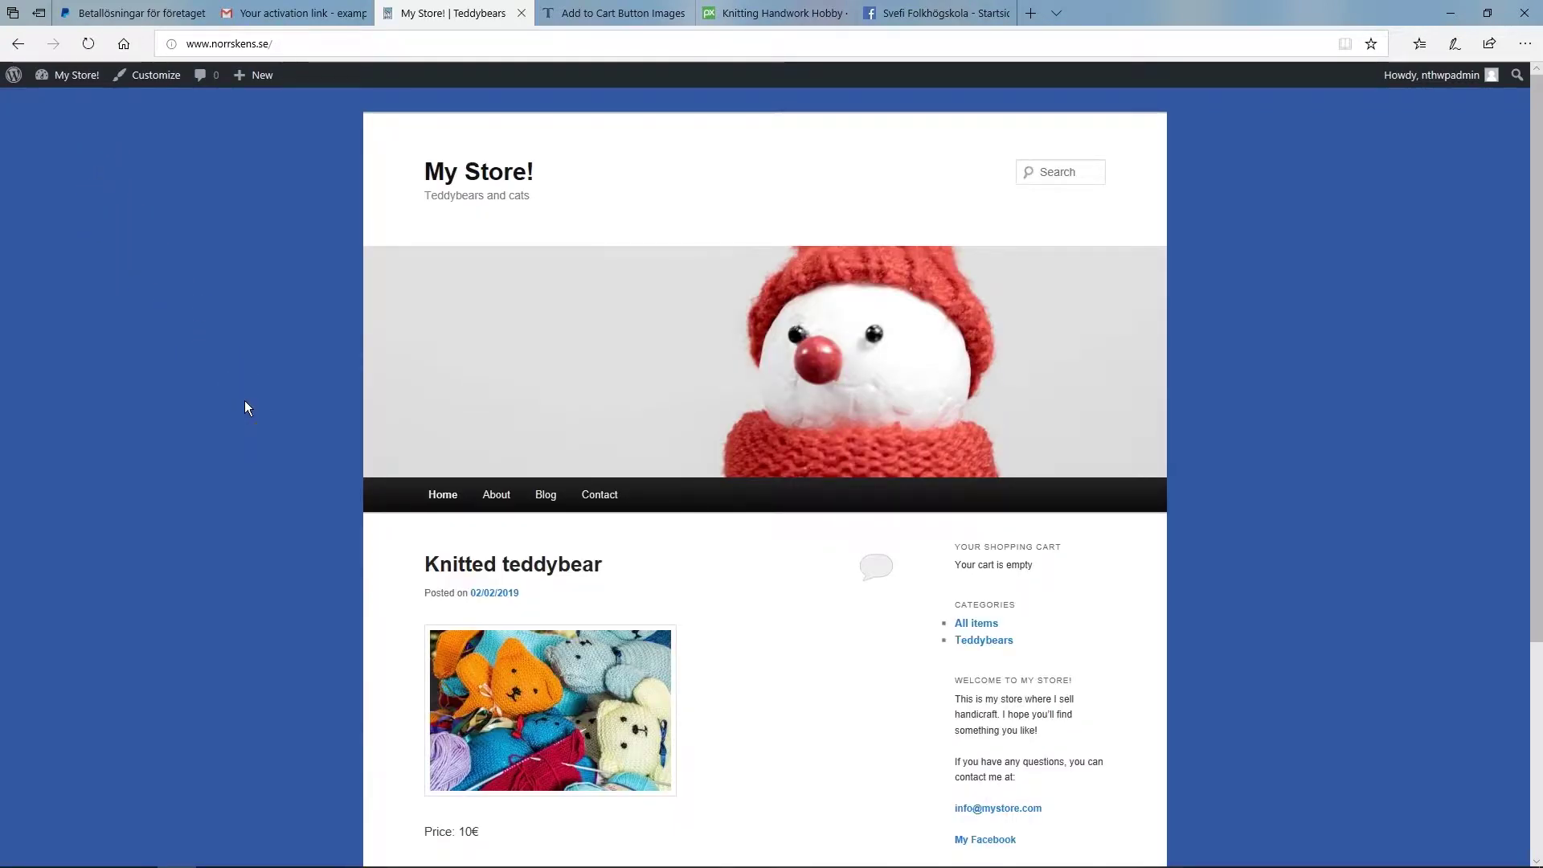
{"action": "left_click", "coordinate": [334, 566]}
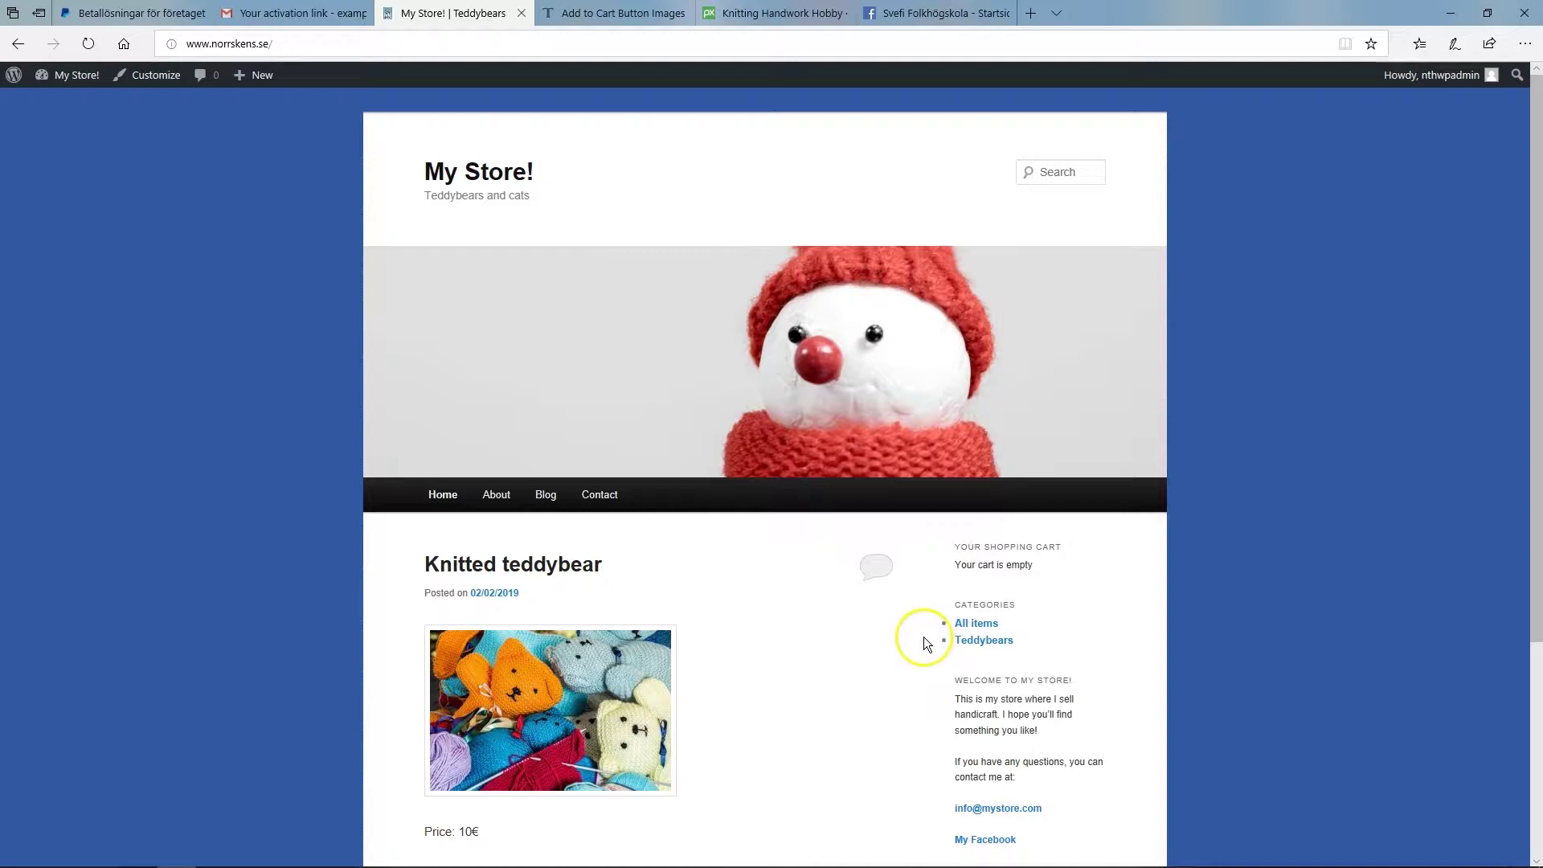
{"action": "scroll", "coordinate": [916, 638], "scroll_direction": "down", "scroll_amount": 4}
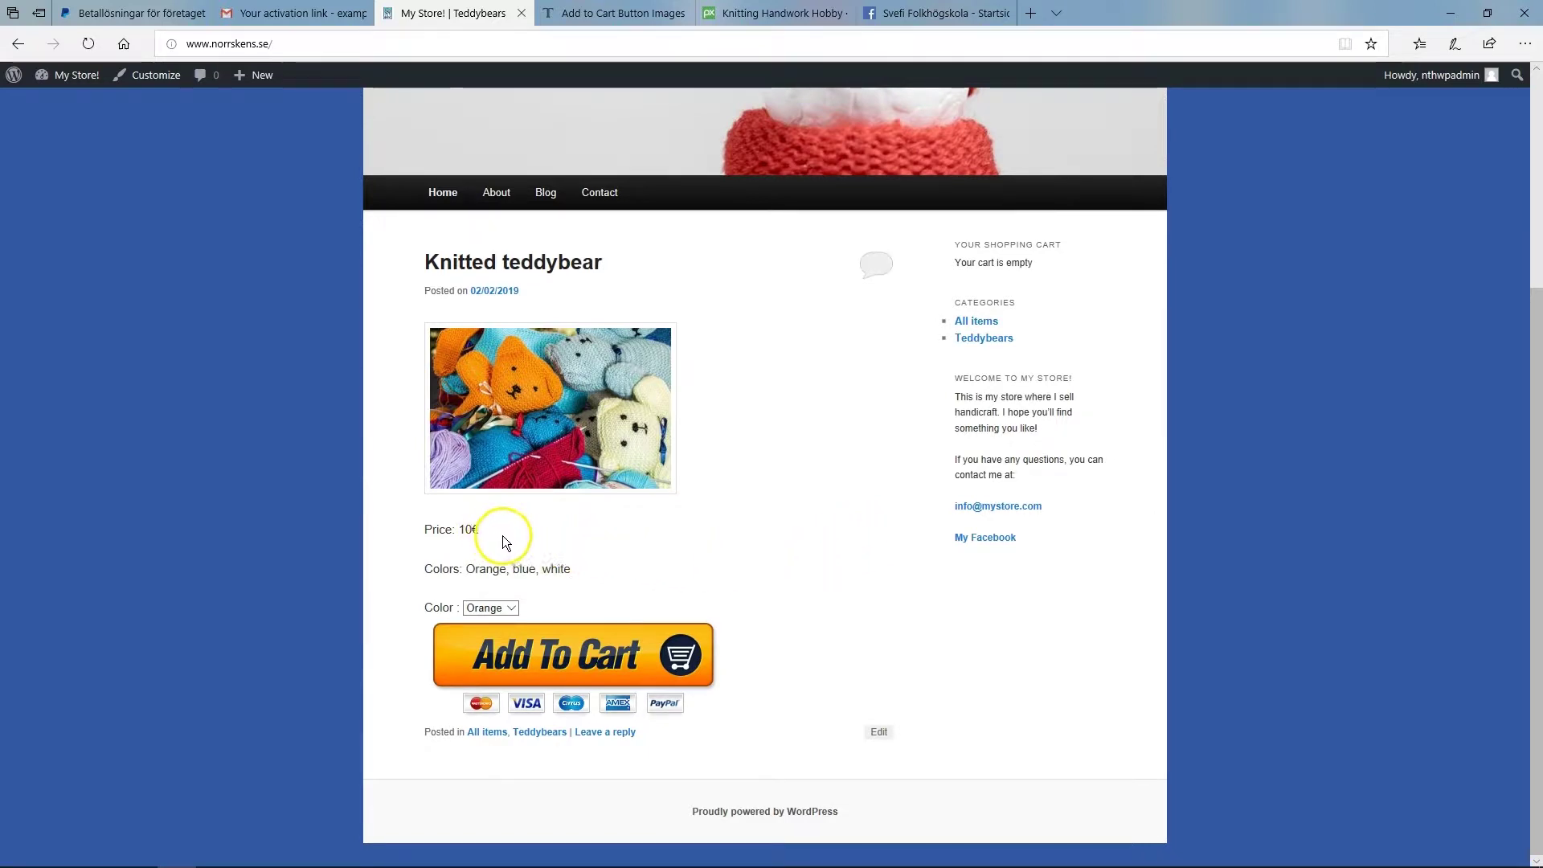
{"action": "left_click", "coordinate": [582, 570]}
{"action": "left_click", "coordinate": [434, 569]}
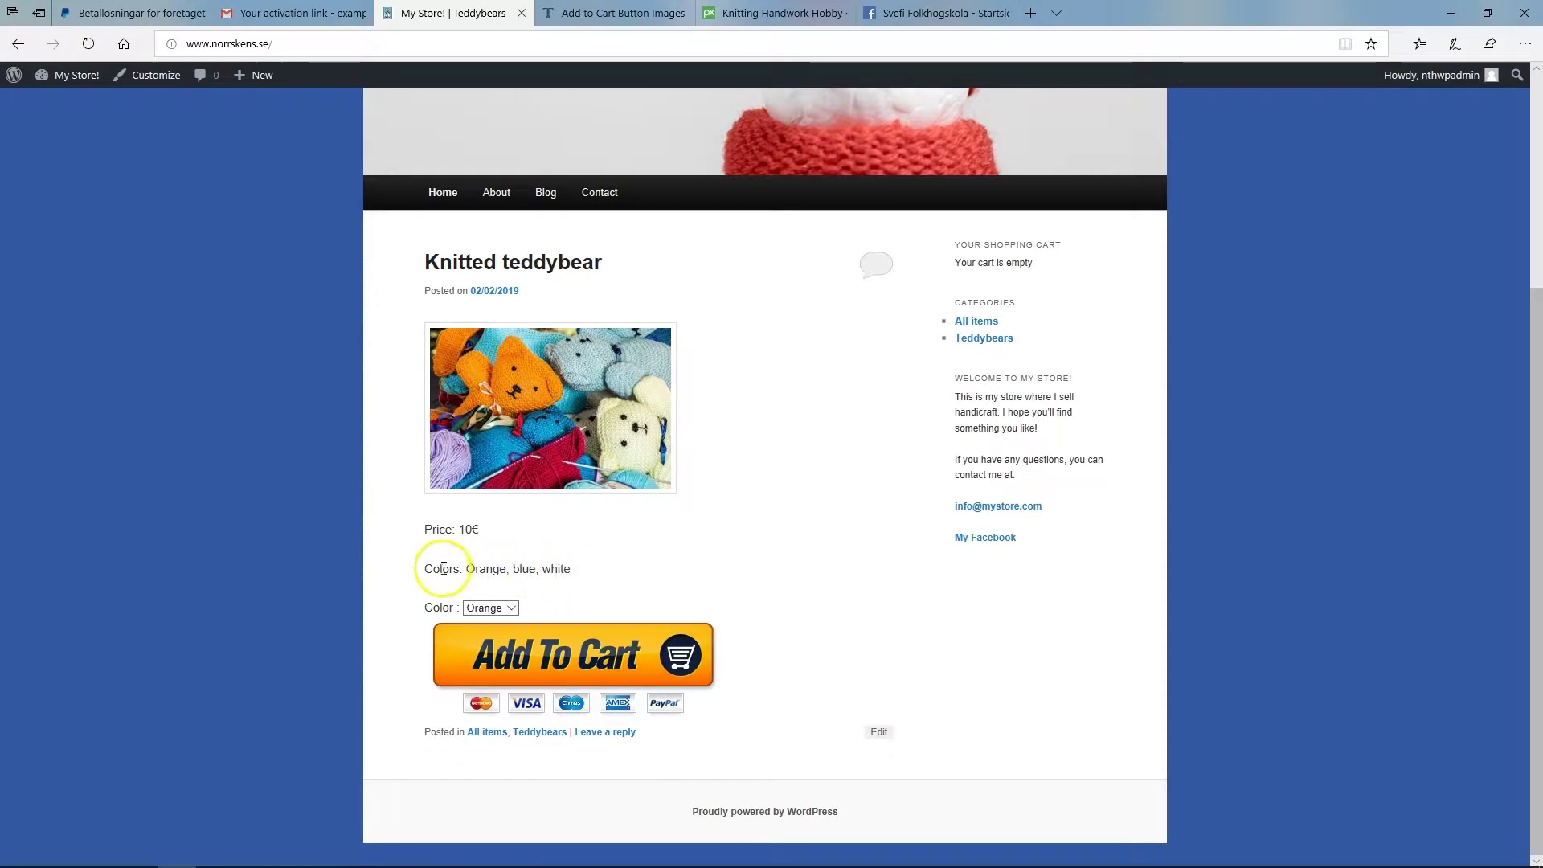
{"action": "left_click", "coordinate": [454, 572]}
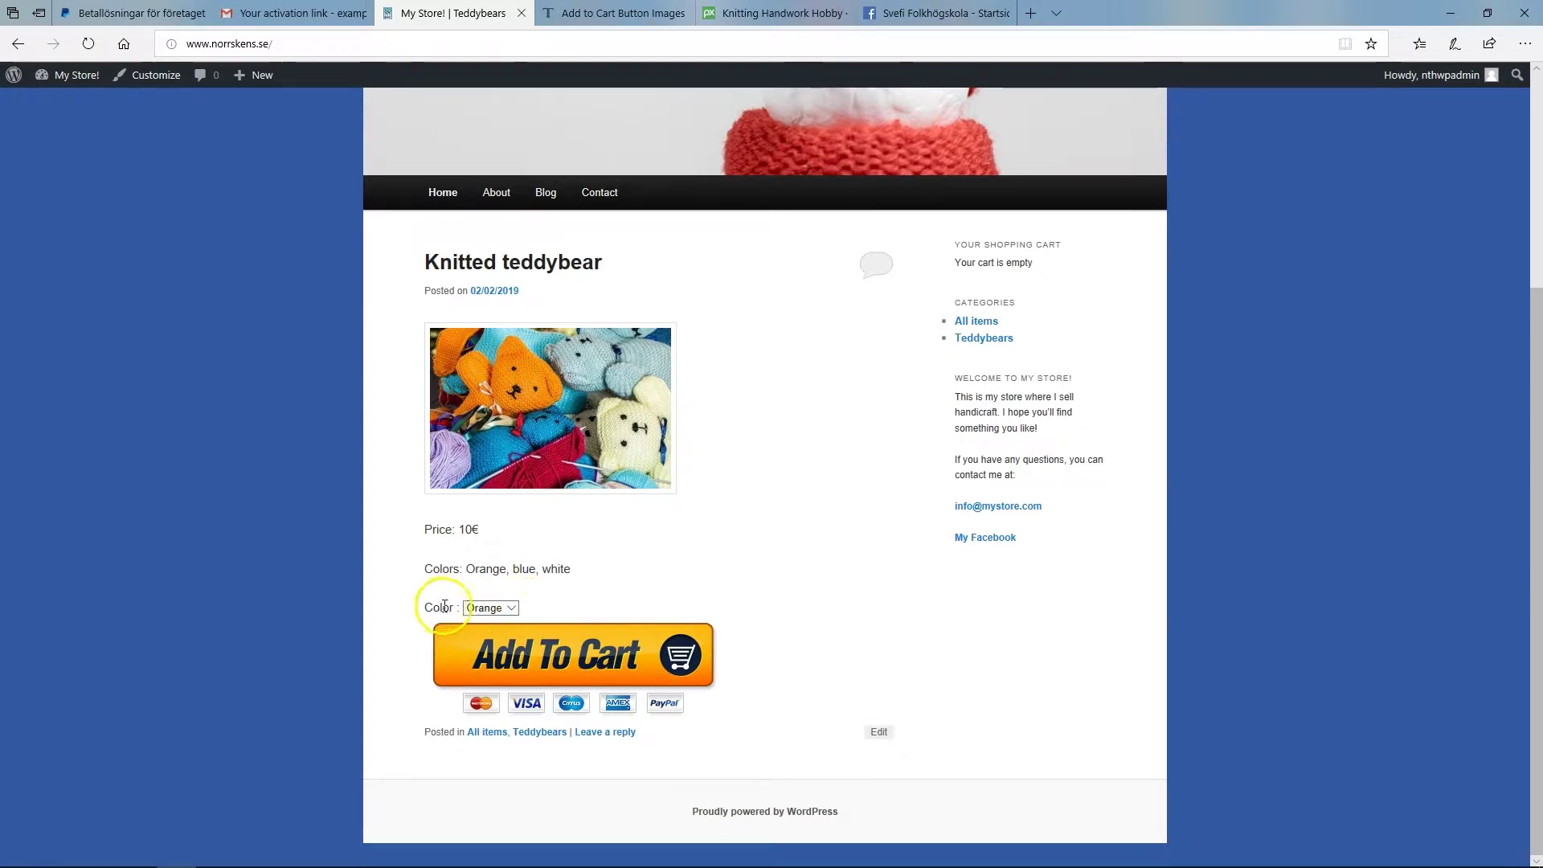
Step: Choose Blue as the knitted teddybear's color and add it to the shopping cart
{"action": "left_click", "coordinate": [490, 608]}
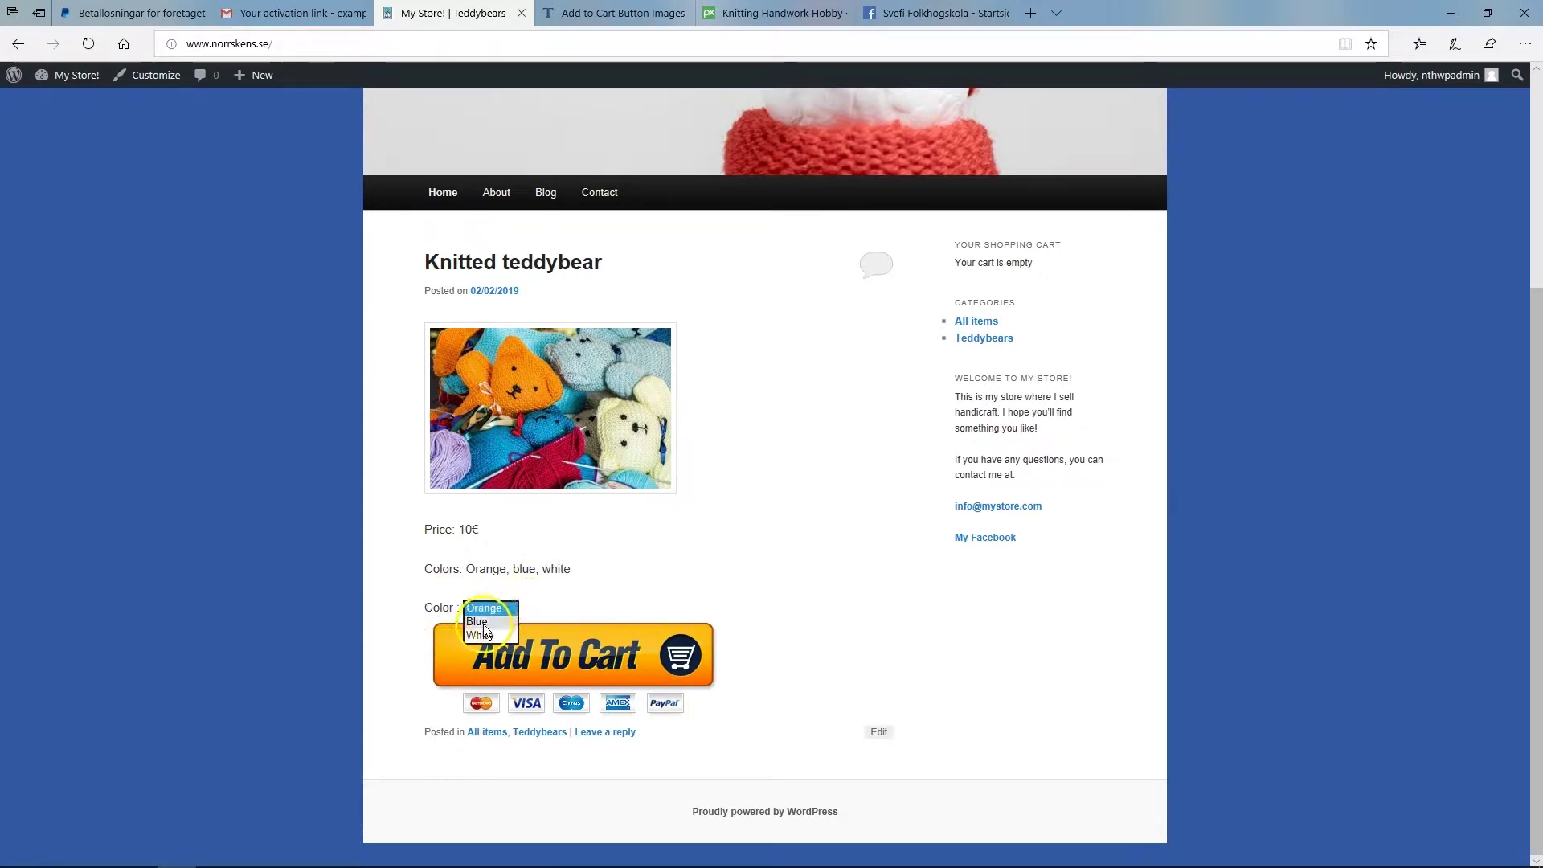
{"action": "left_click", "coordinate": [483, 623]}
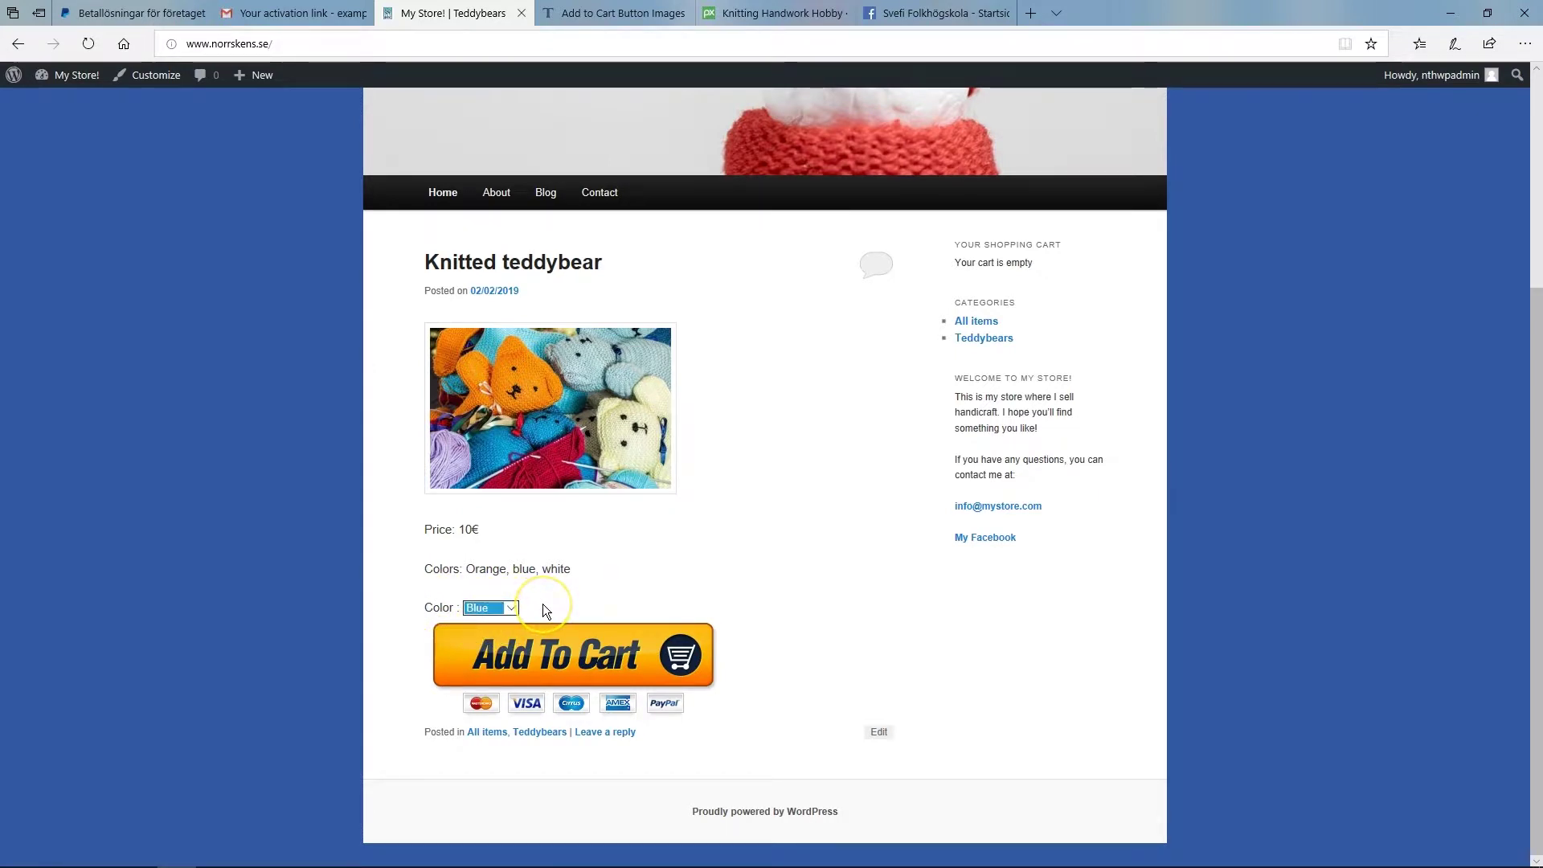
{"action": "left_click", "coordinate": [590, 649]}
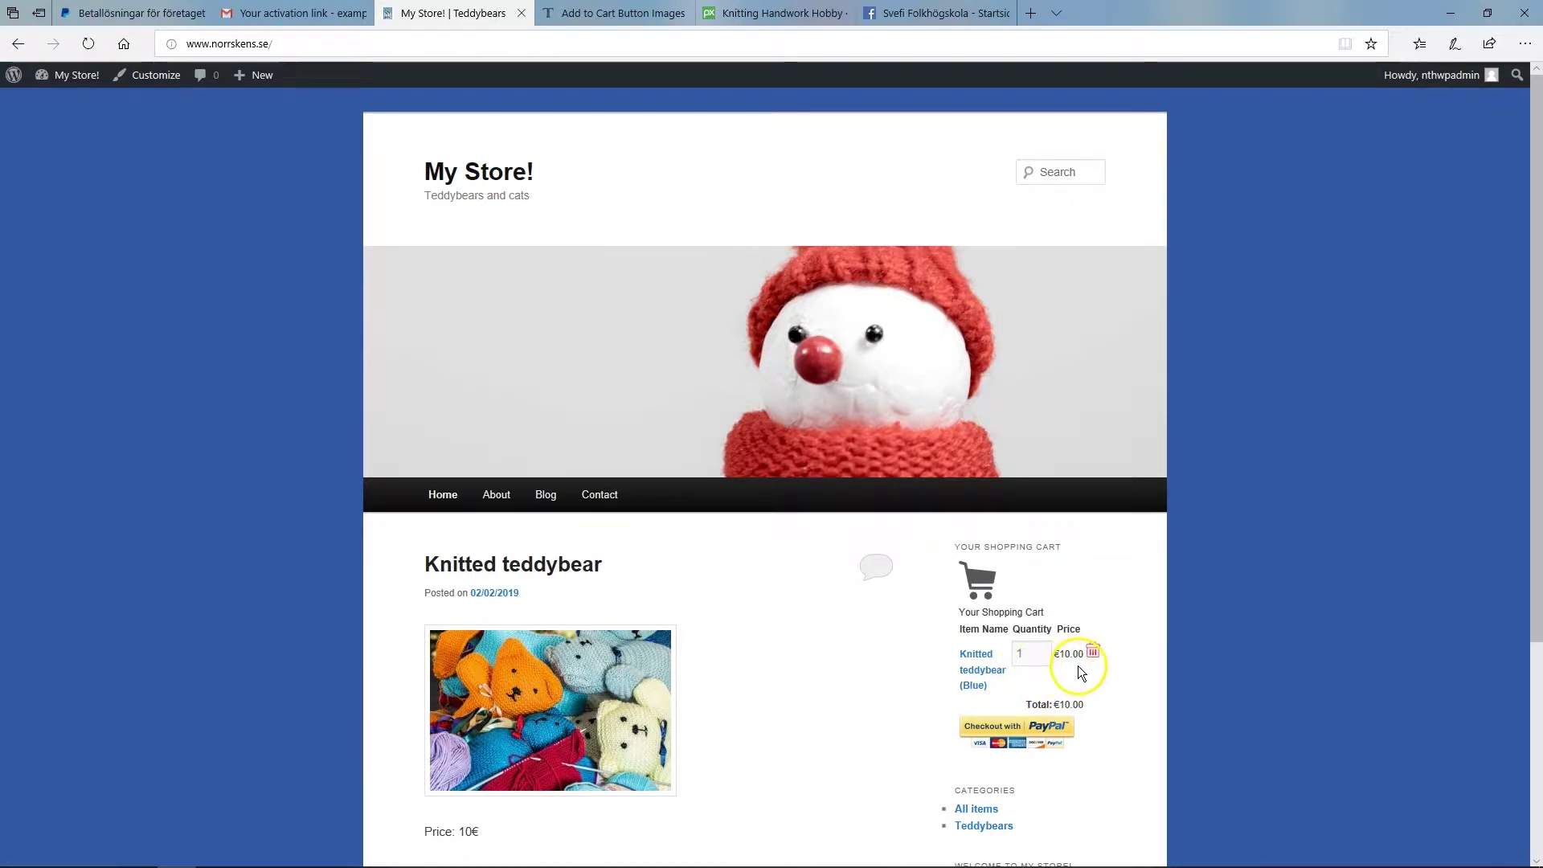
Step: Set the blue teddybear's quantity in the shopping cart to 5, and remove the item from the cart
{"action": "double_click", "coordinate": [1028, 654]}
{"action": "type", "text": "5"}
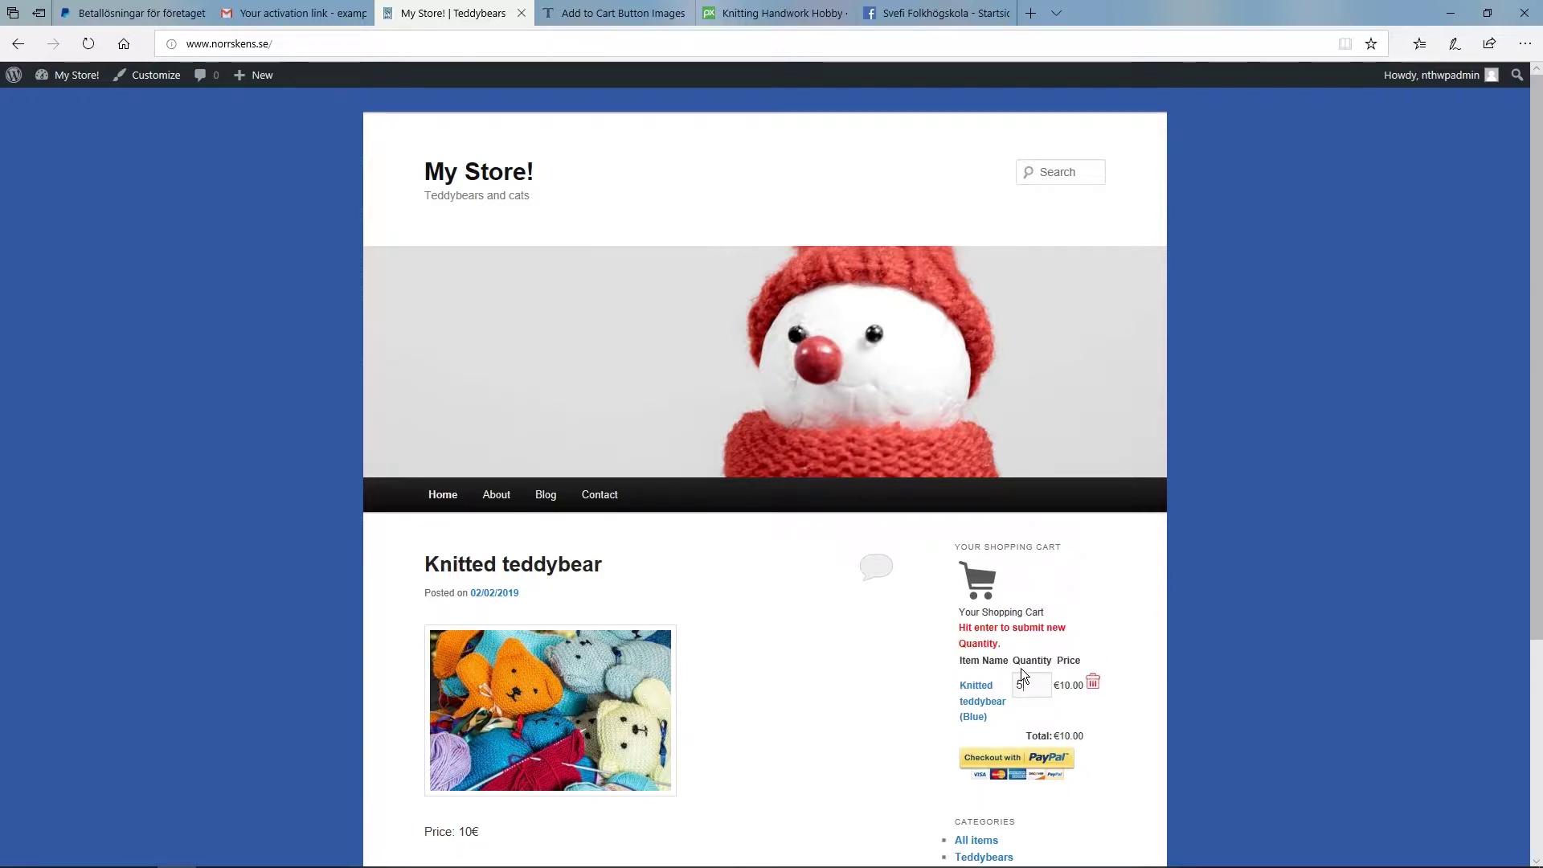
{"action": "key", "text": "Return"}
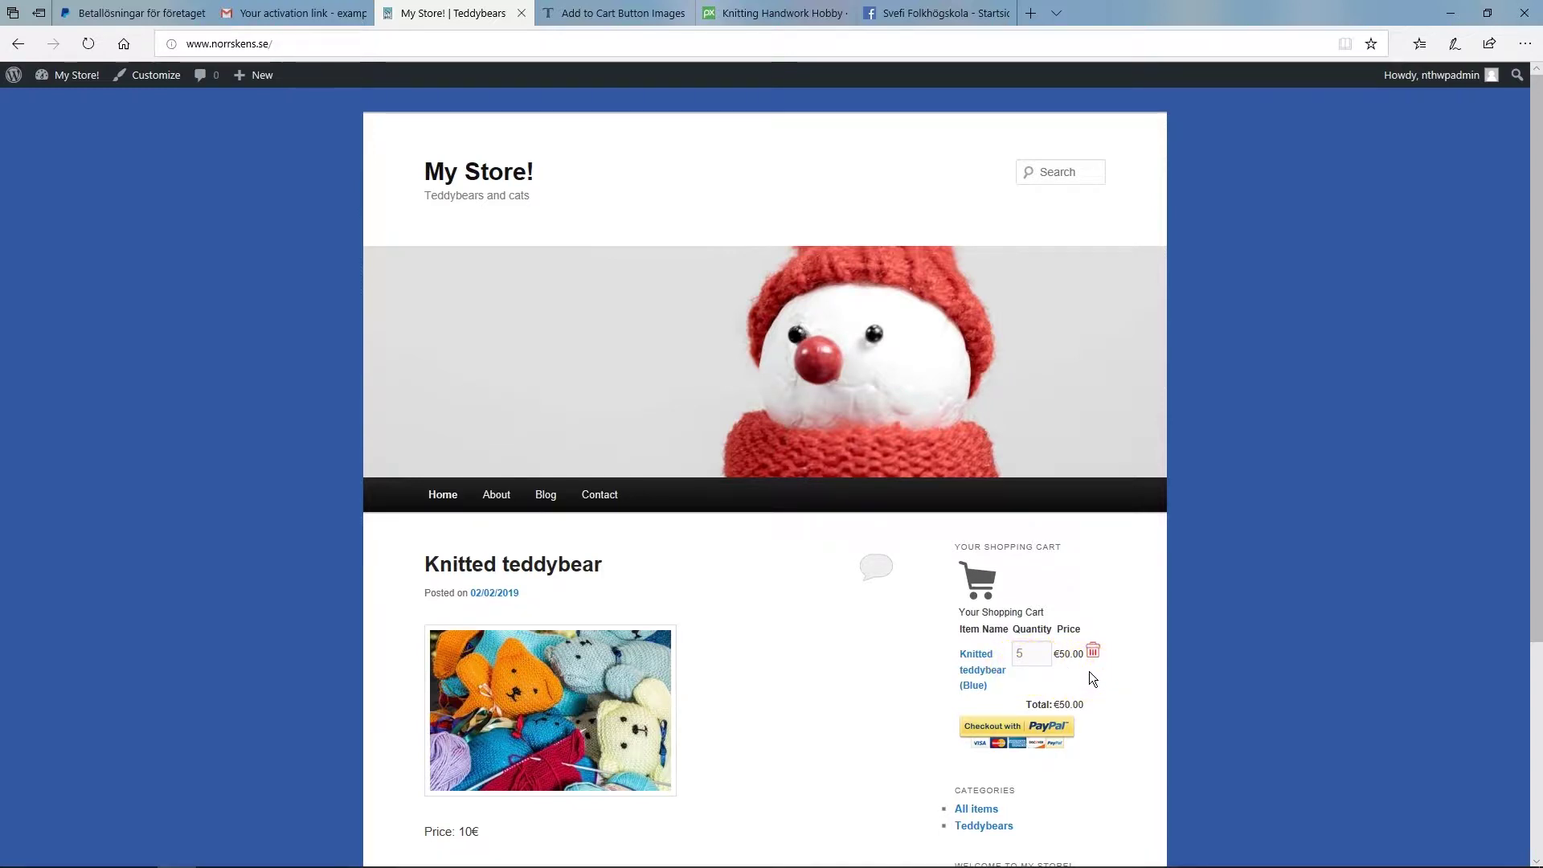
{"action": "left_click", "coordinate": [1110, 710]}
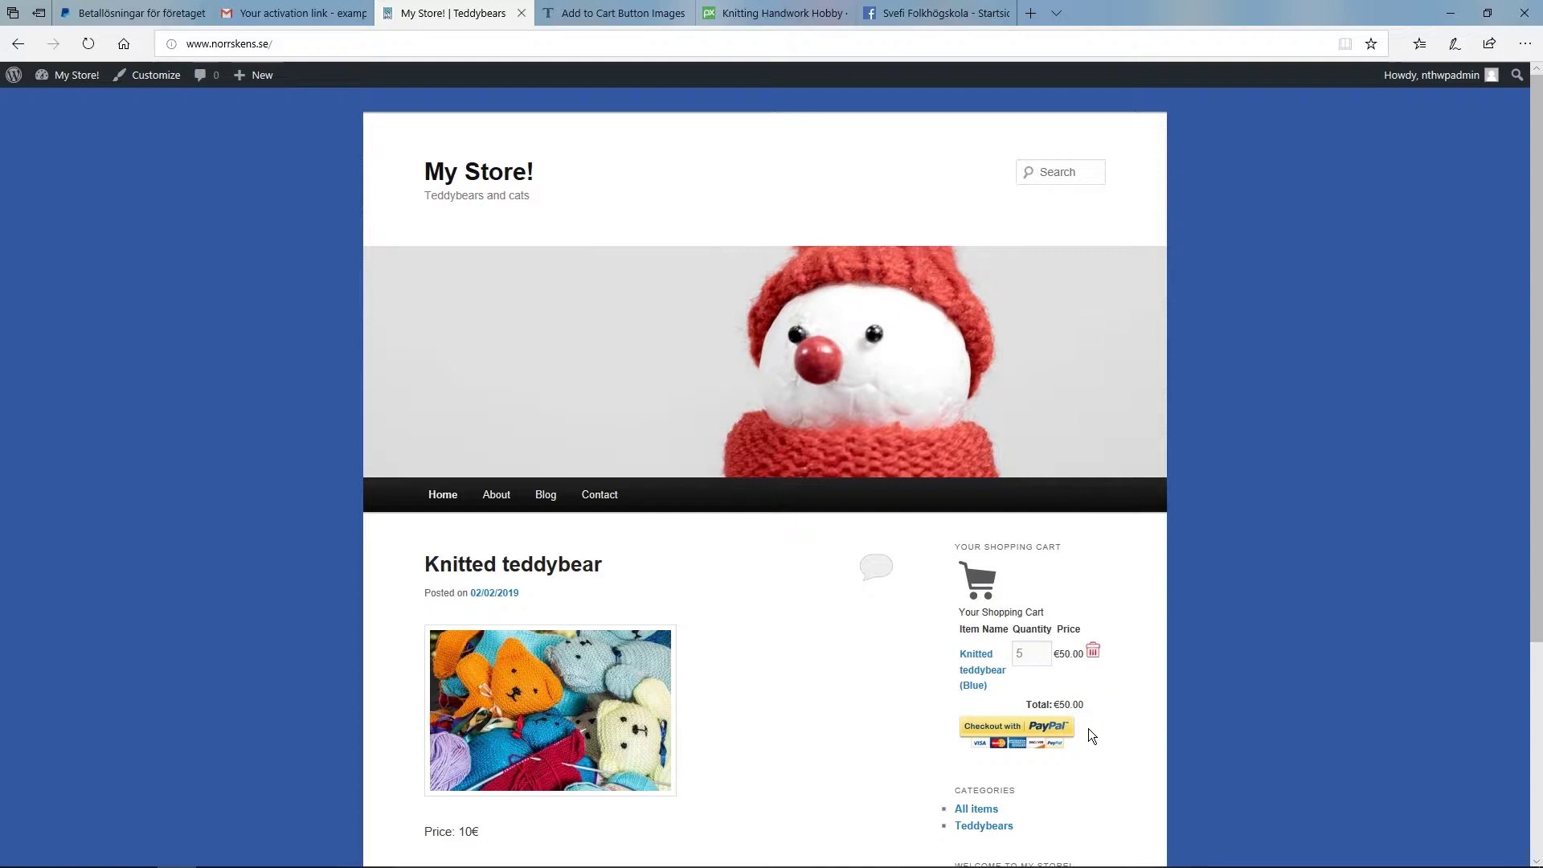
{"action": "left_click", "coordinate": [1093, 654]}
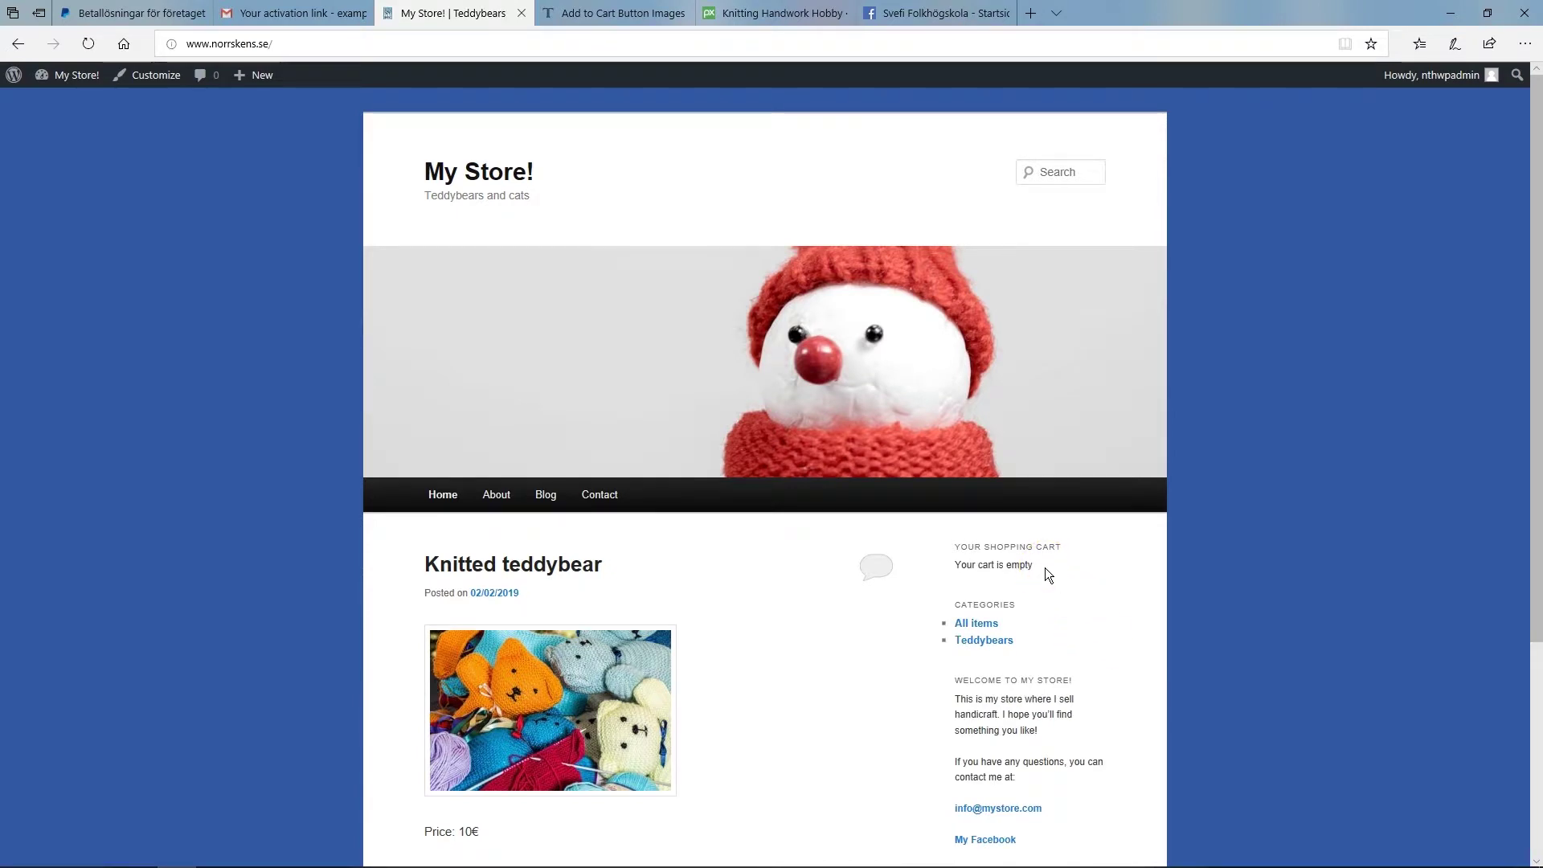
Step: Open the store's admin dashboard, then switch to Pixabay and search its images for "cat statue"
{"action": "mouse_move", "coordinate": [44, 74]}
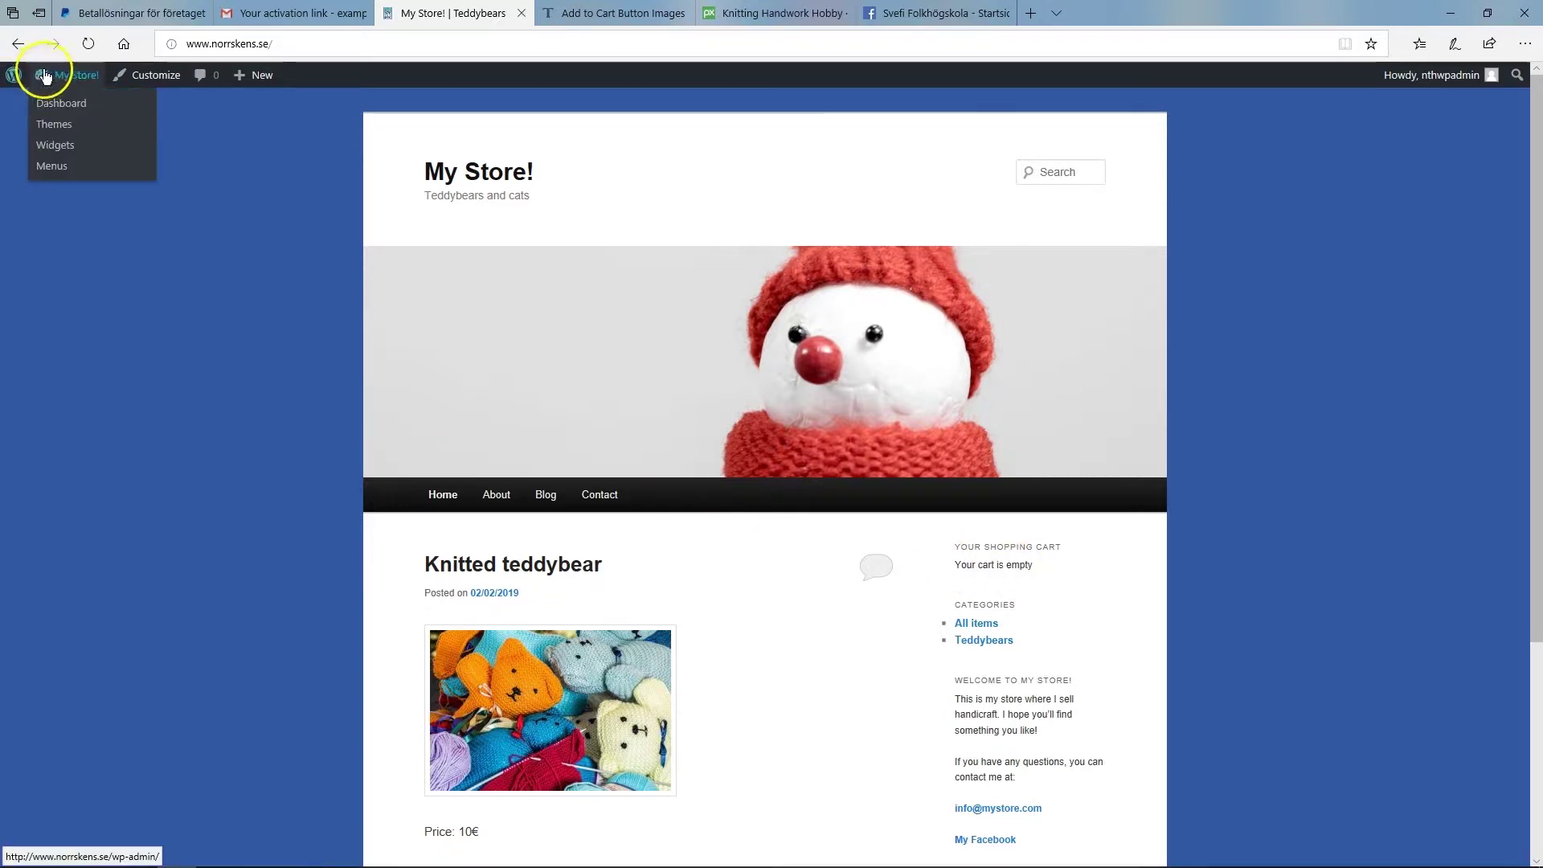
{"action": "left_click", "coordinate": [64, 104]}
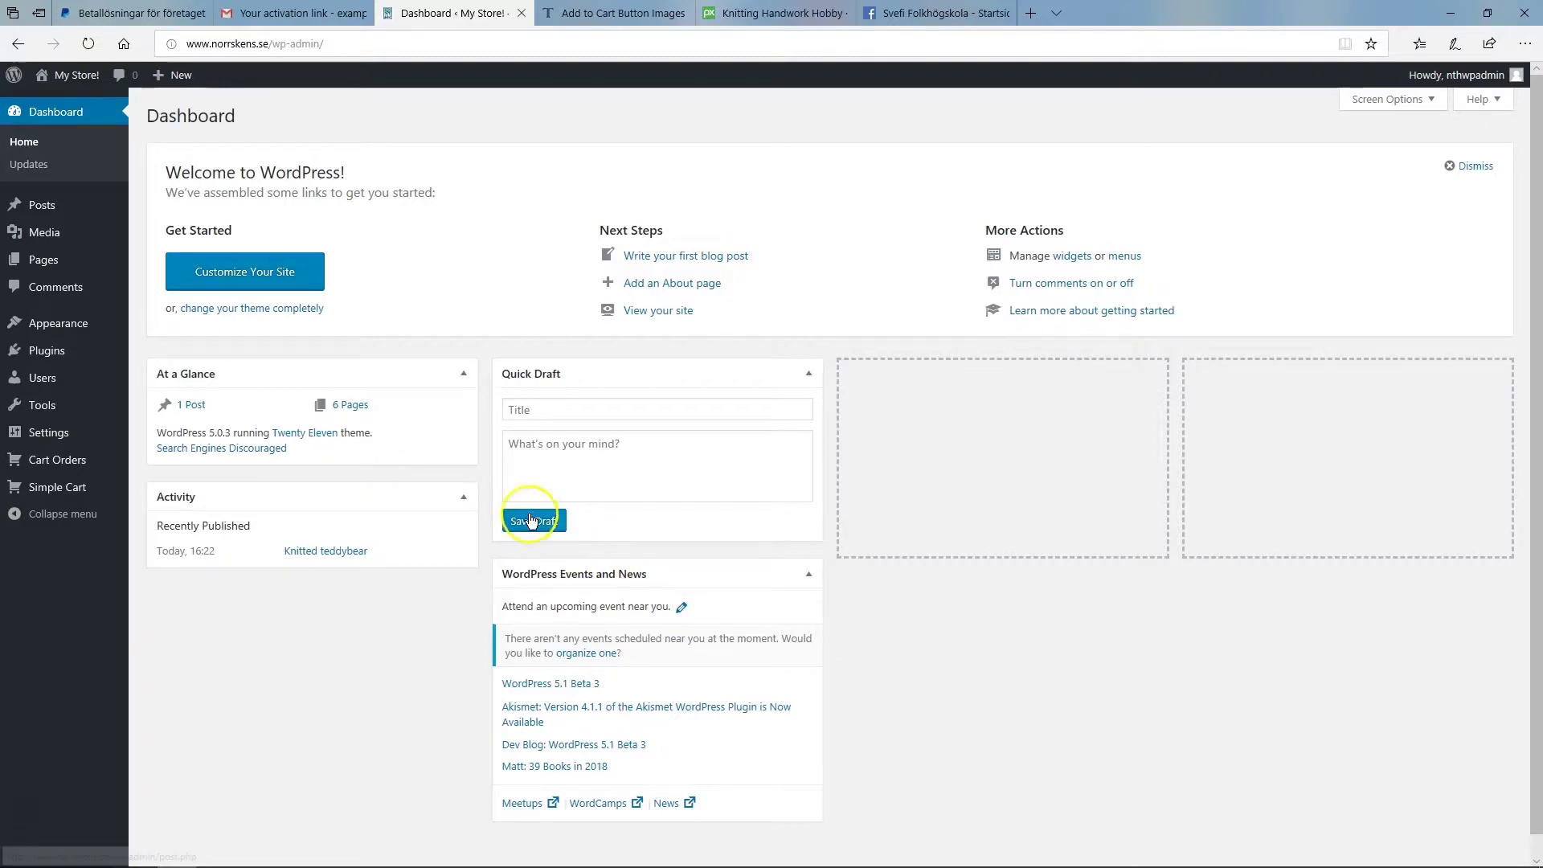
{"action": "left_click", "coordinate": [760, 13]}
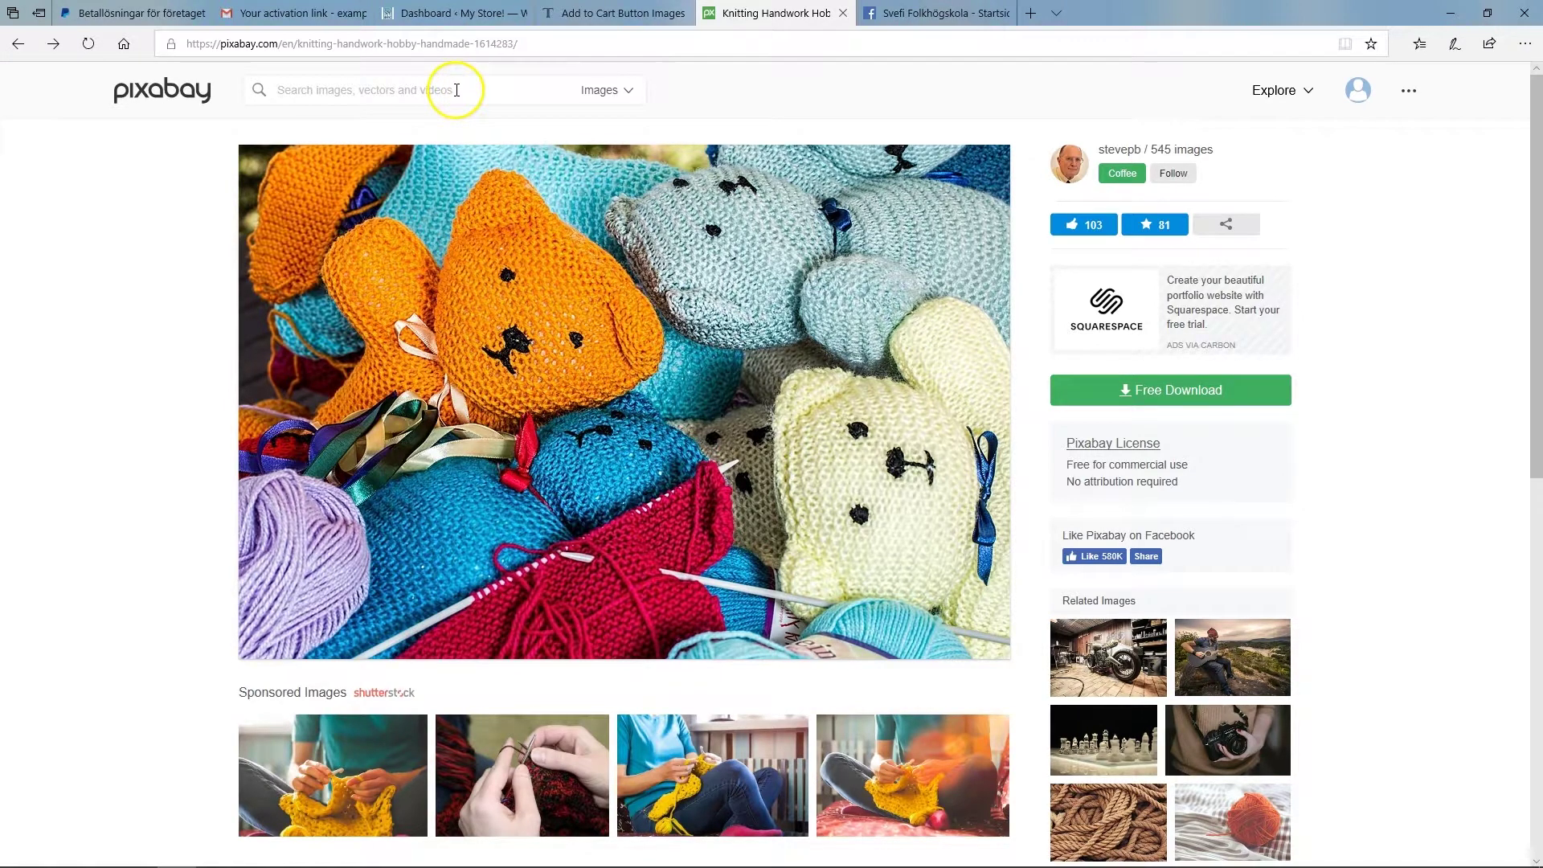
{"action": "type", "text": "cat stat"}
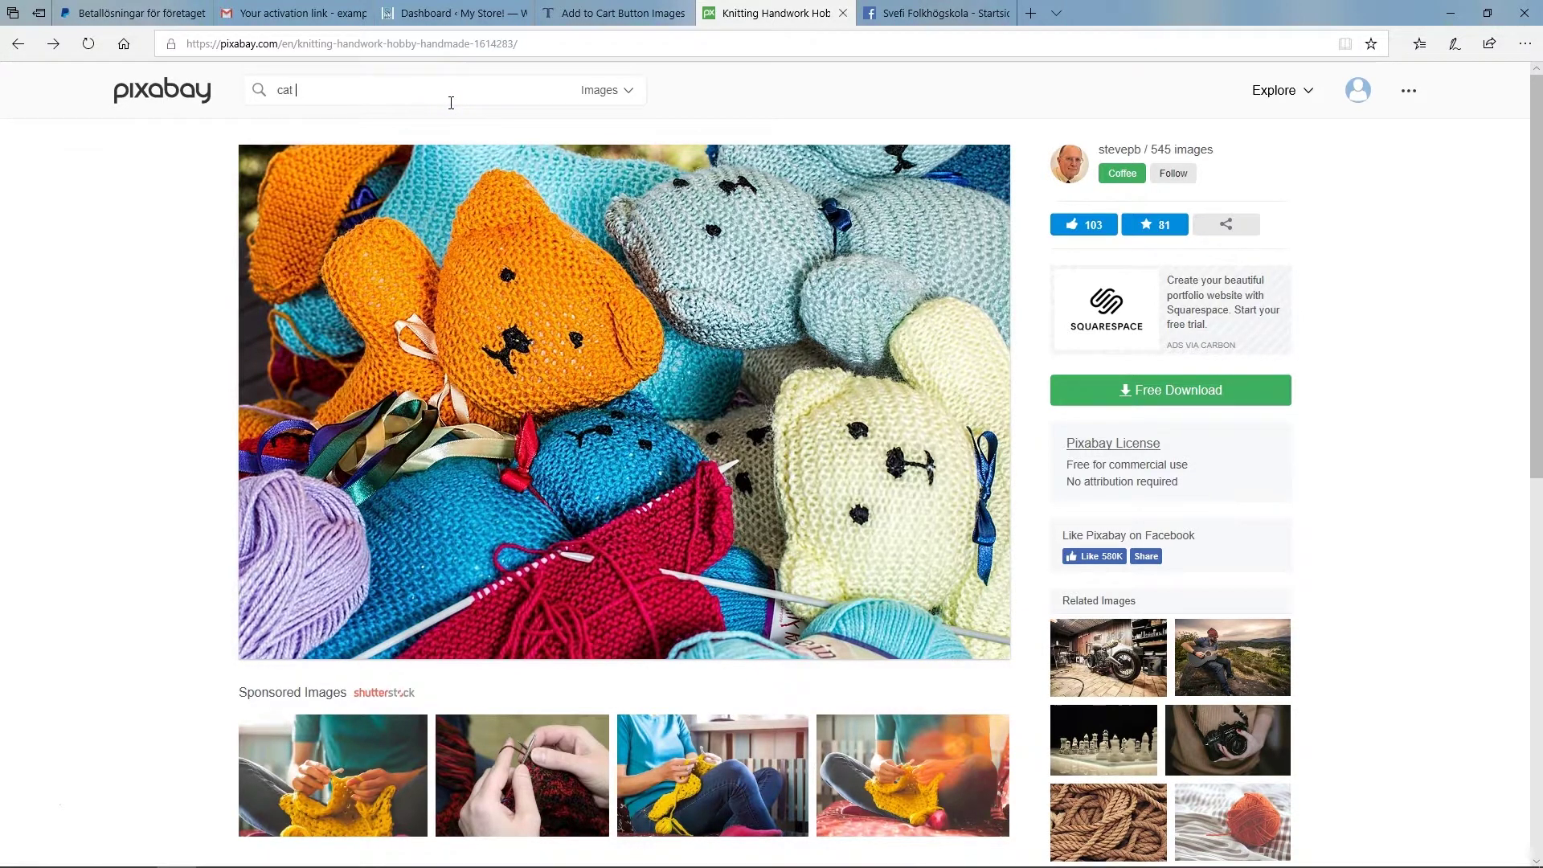
{"action": "type", "text": "ue"}
{"action": "key", "text": "Return"}
{"action": "scroll", "coordinate": [409, 354], "scroll_direction": "down", "scroll_amount": 4}
{"action": "scroll", "coordinate": [409, 354], "scroll_direction": "down", "scroll_amount": 15}
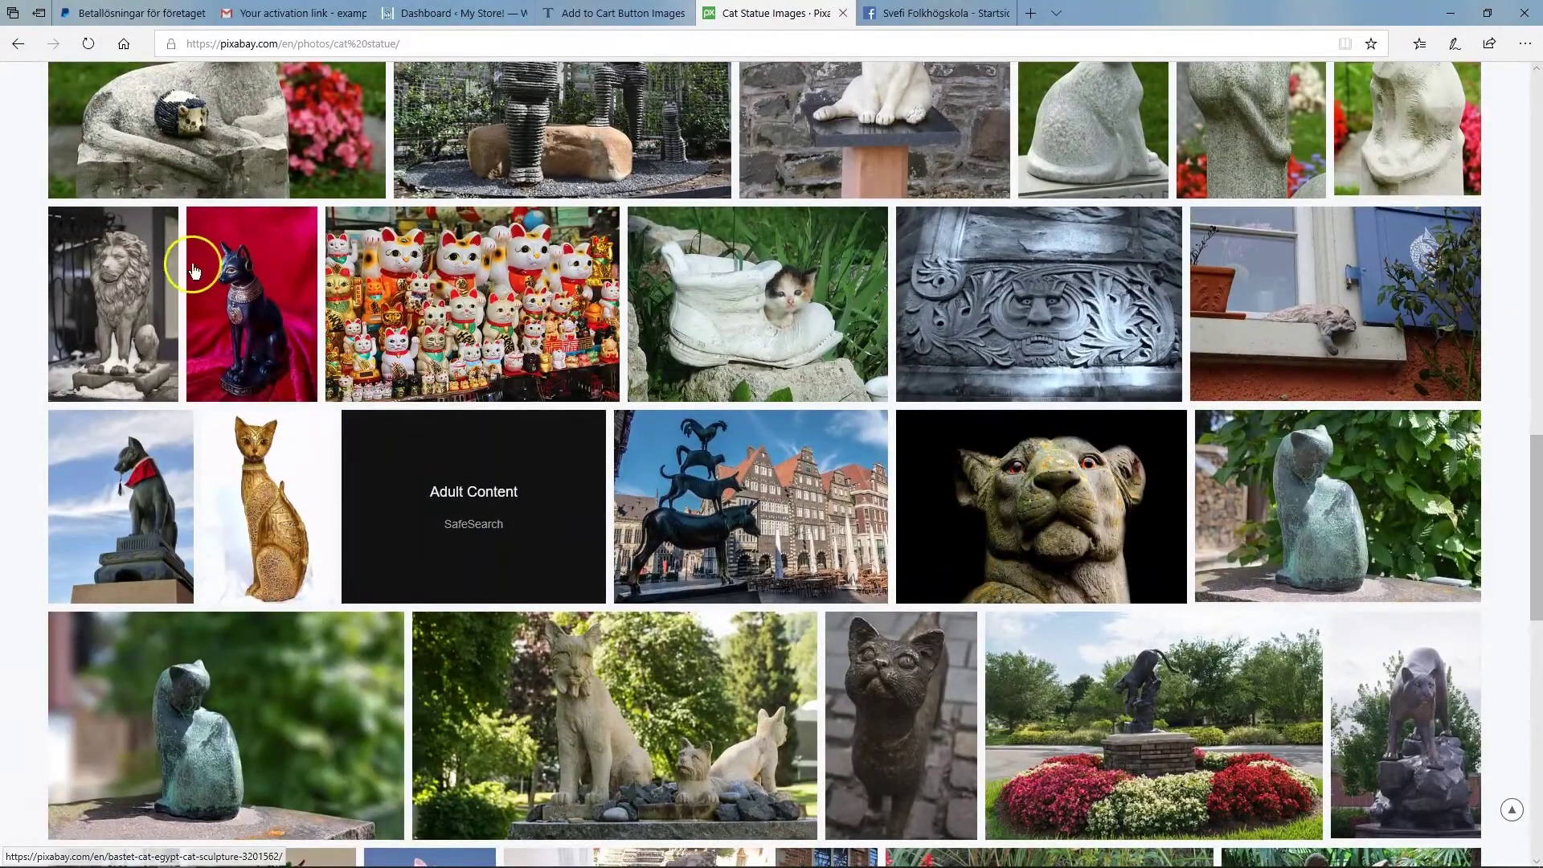
Step: Download the black Bastet cat sculpture image at 1281×1920 and save it as bastet-cat-3201562_1920.jpg in the wp folder
{"action": "left_click", "coordinate": [278, 252]}
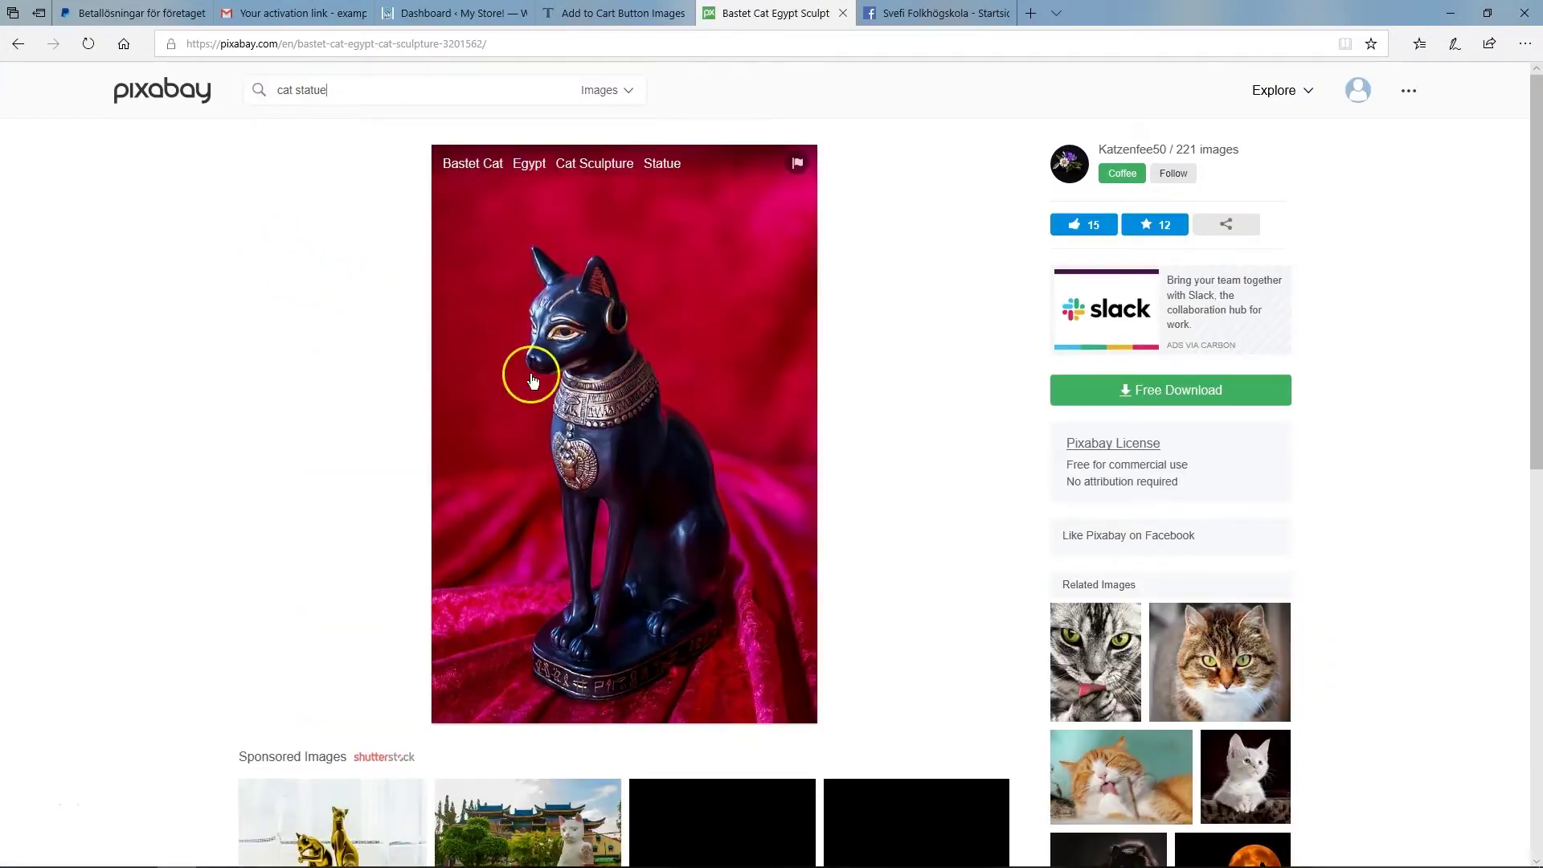
{"action": "left_click", "coordinate": [1162, 392]}
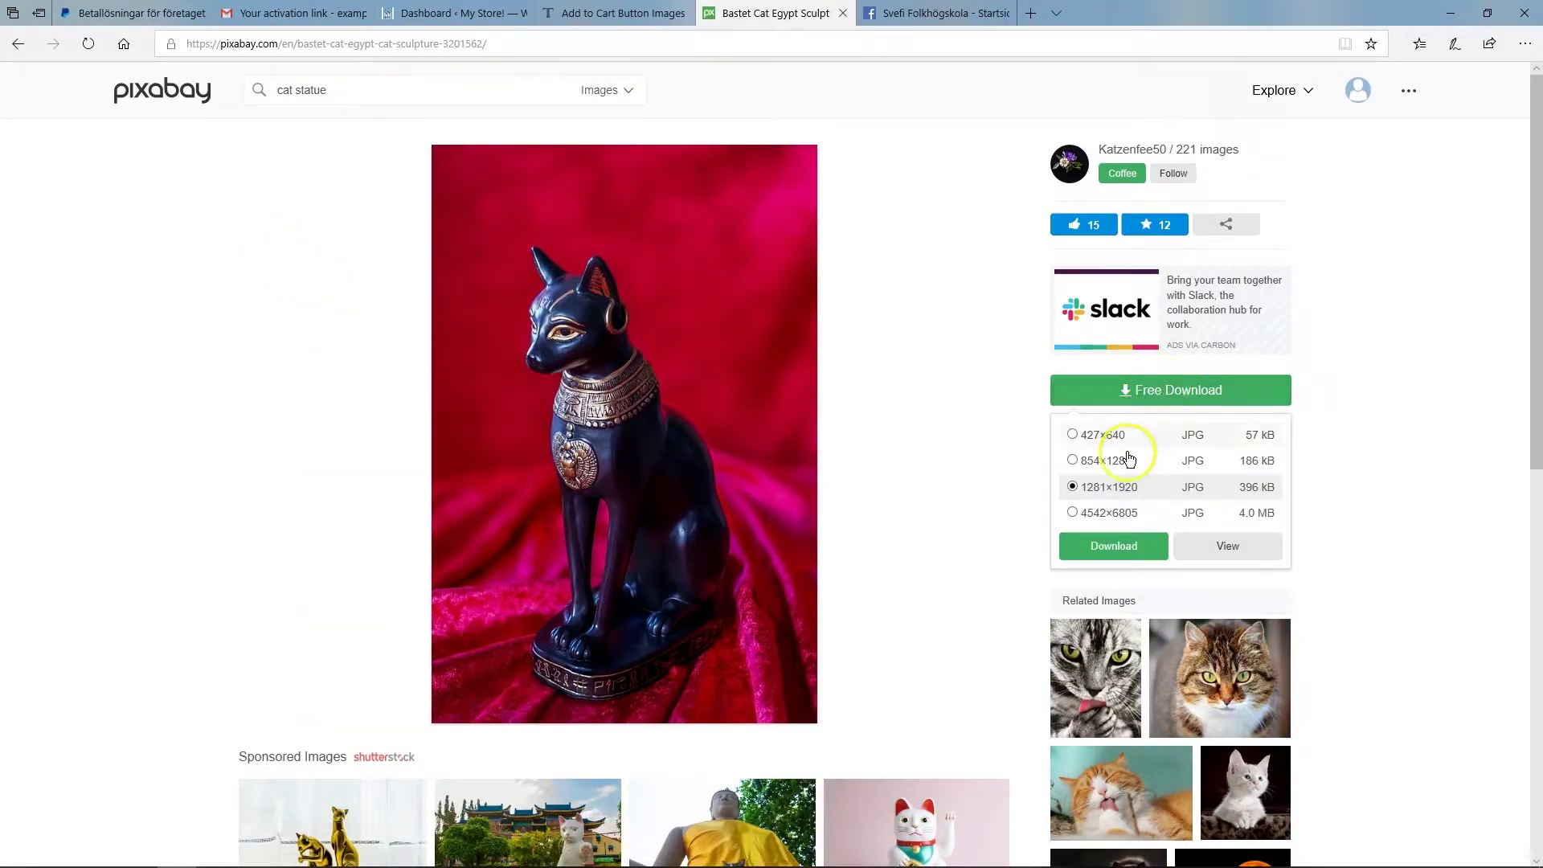
{"action": "left_click", "coordinate": [1116, 546]}
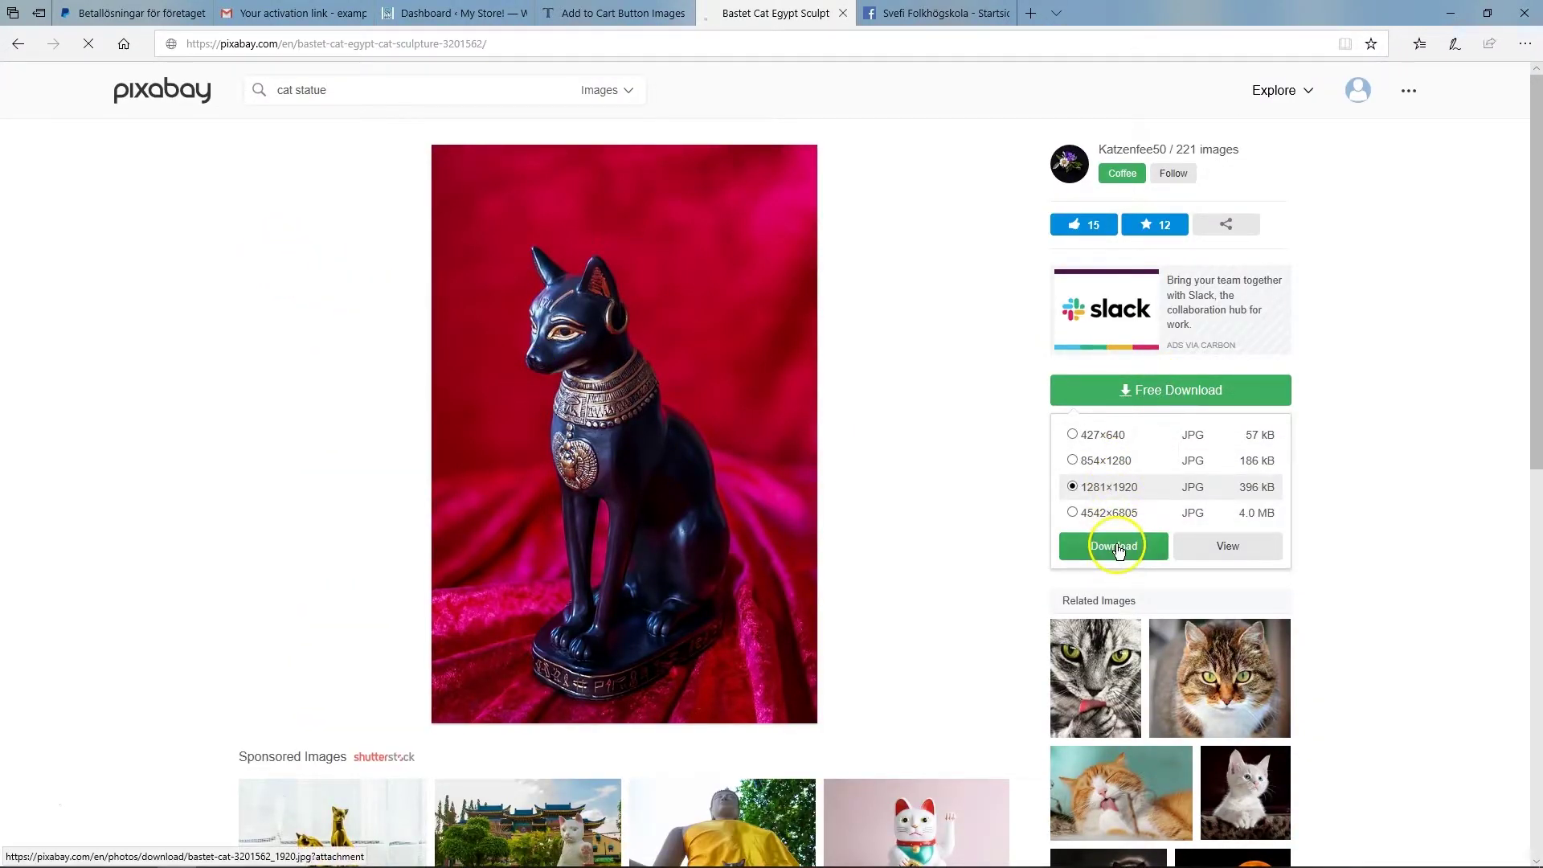
{"action": "left_click", "coordinate": [997, 844]}
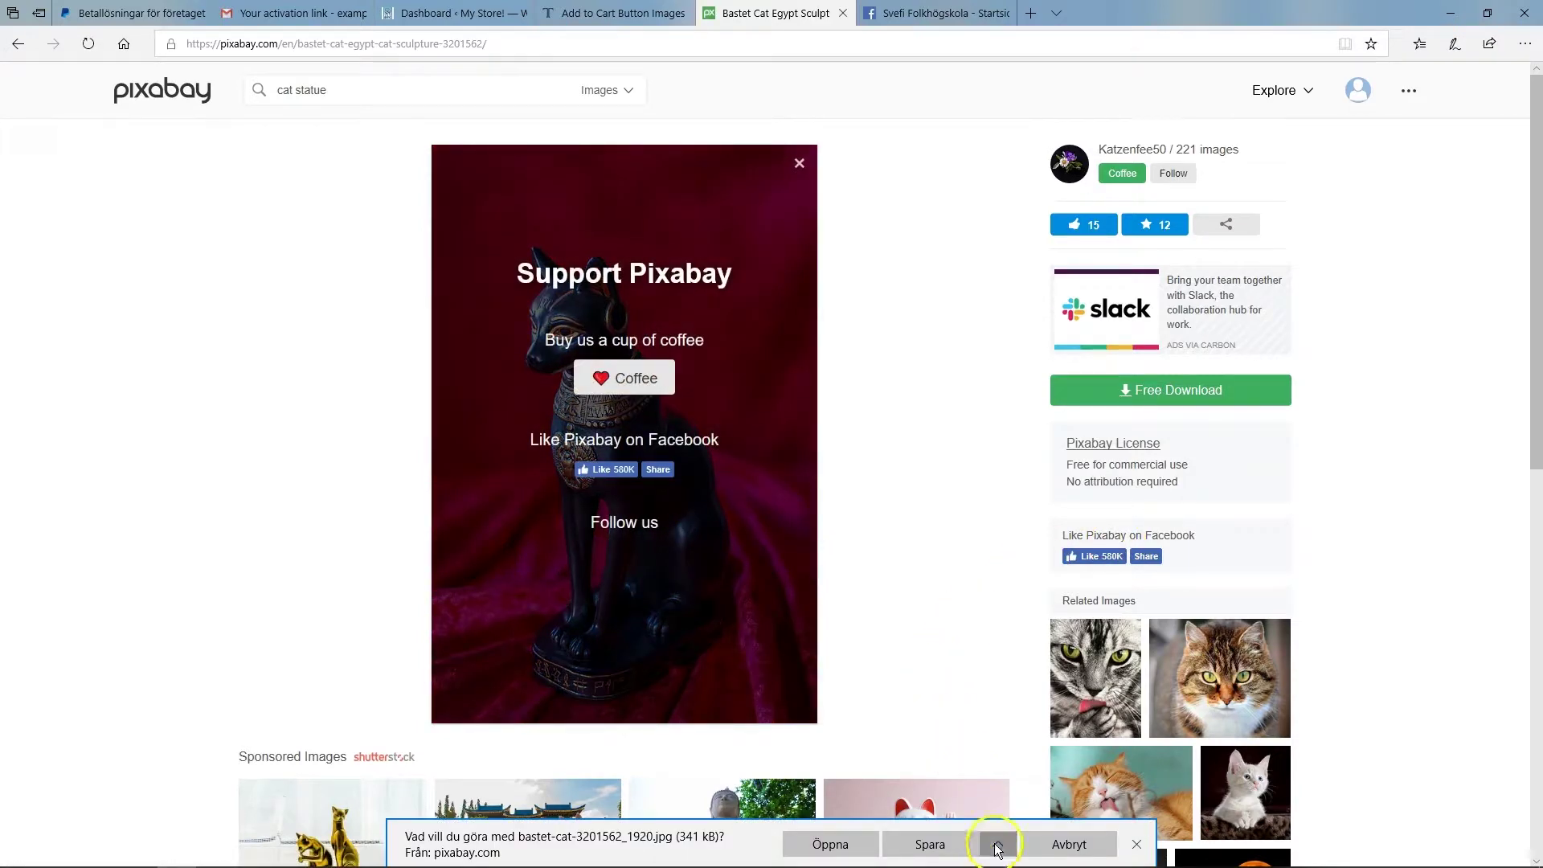
{"action": "left_click", "coordinate": [995, 813]}
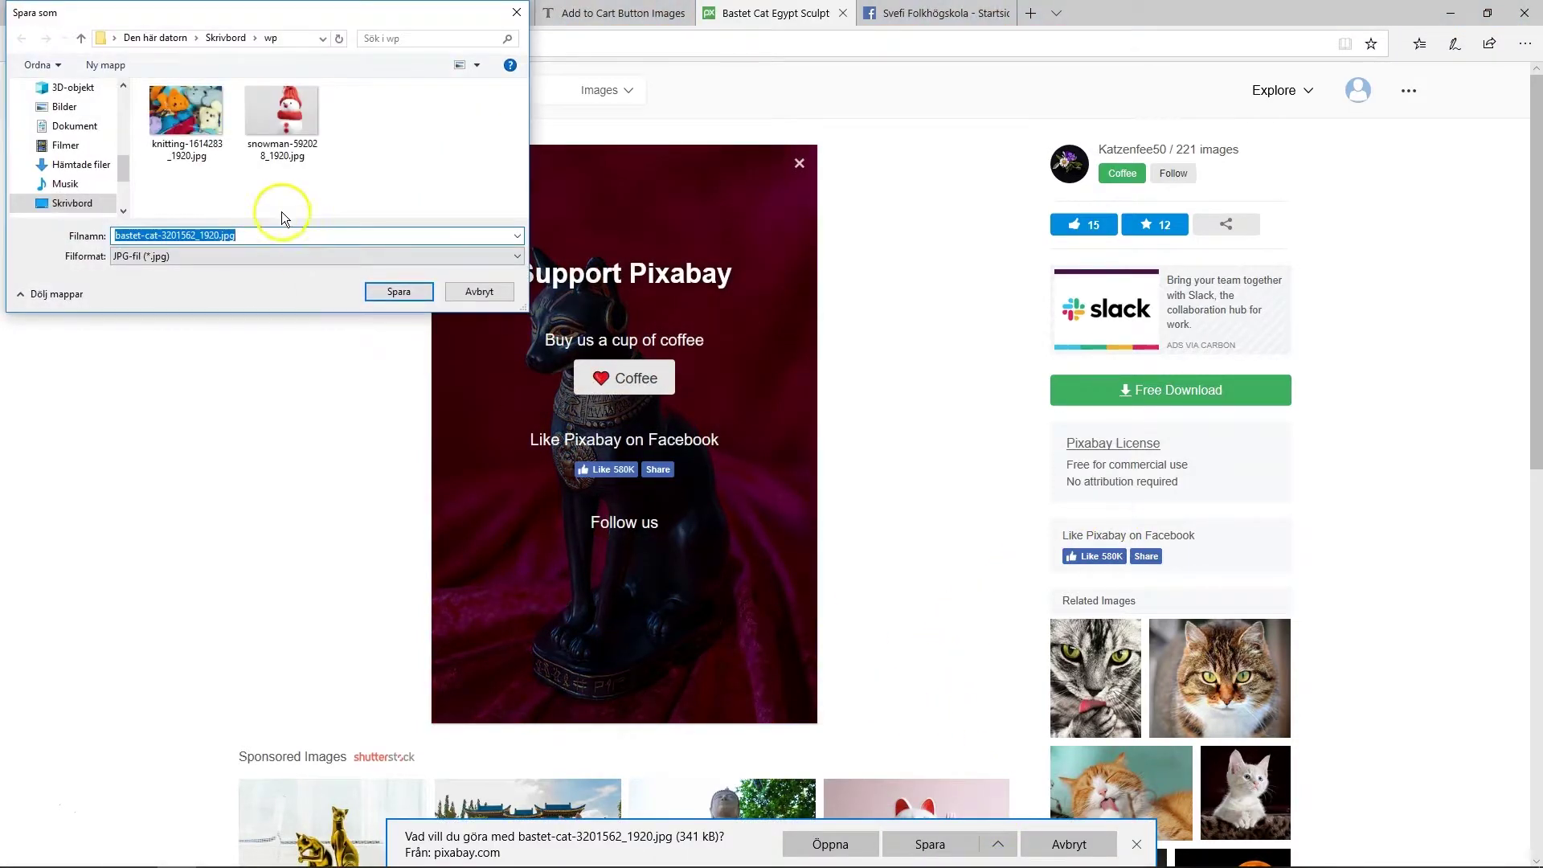
{"action": "left_click", "coordinate": [399, 293]}
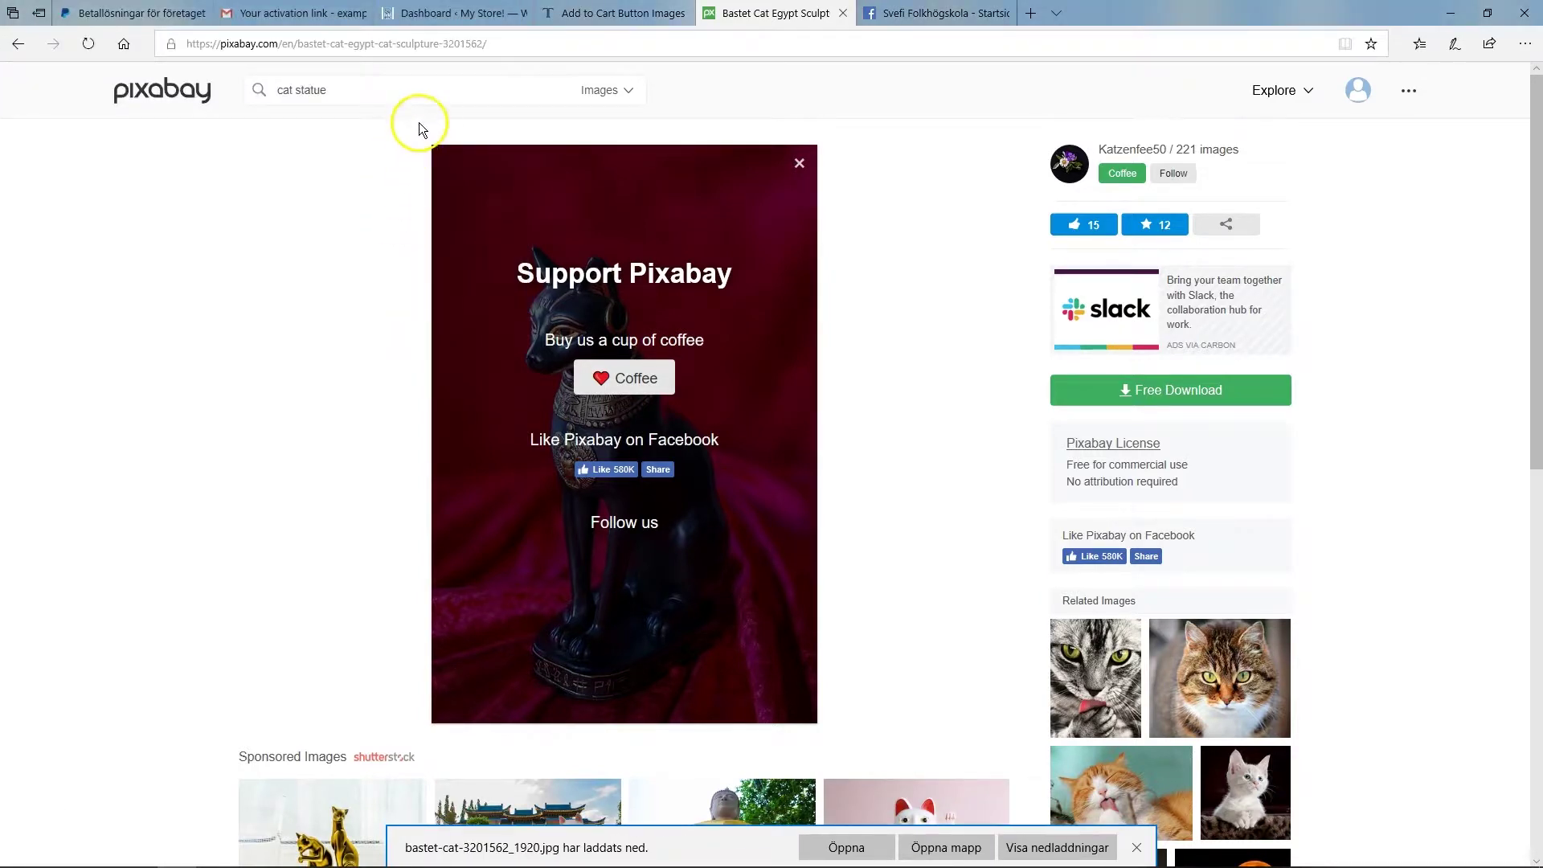
Step: Return to the WordPress dashboard and start a new post titled "Cat Statue"
{"action": "left_click", "coordinate": [447, 16]}
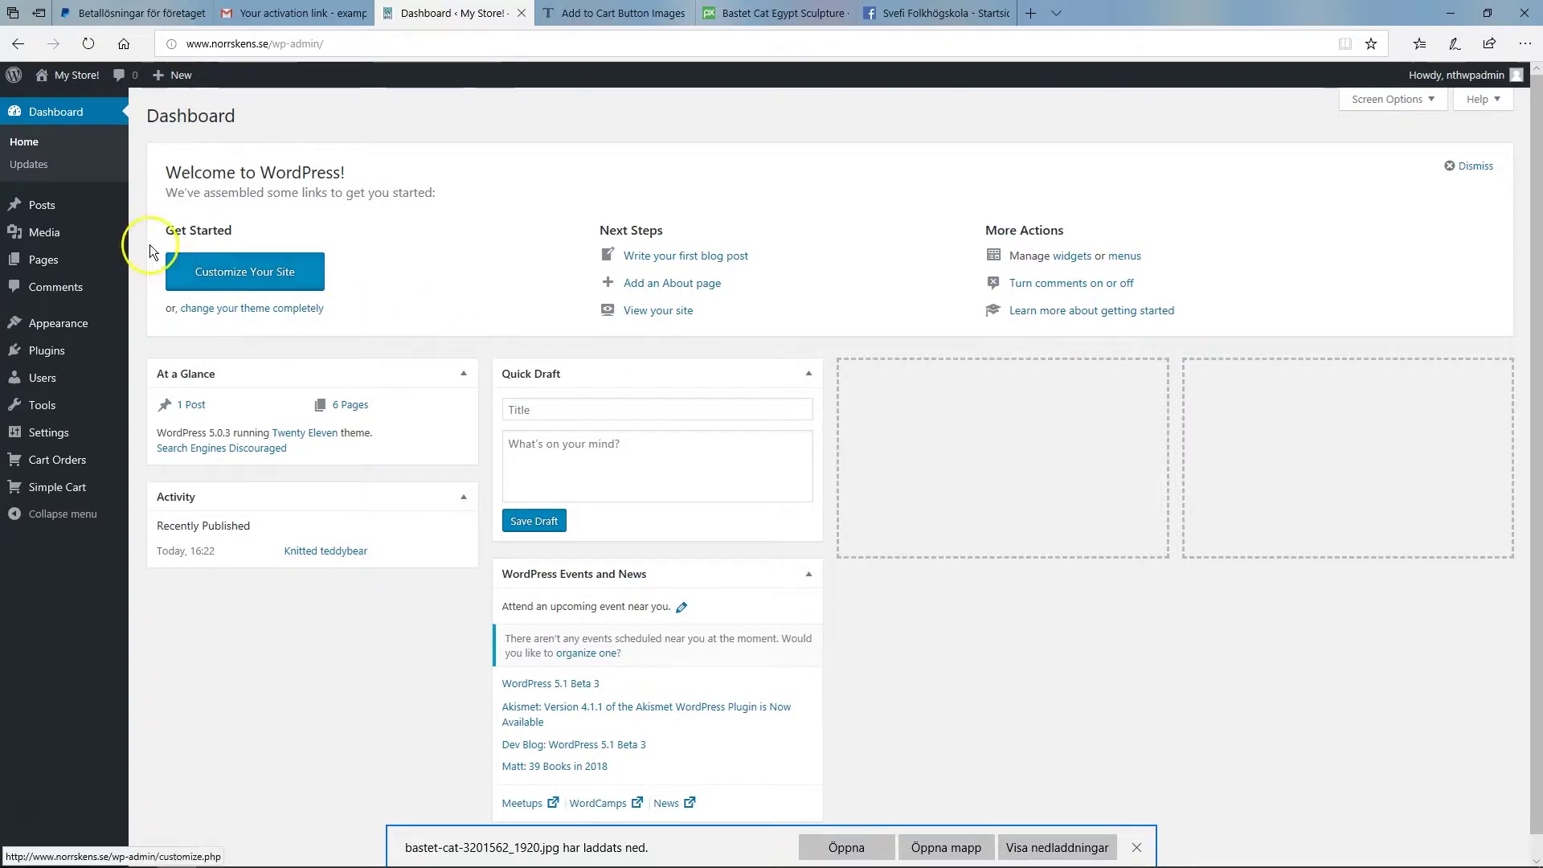
{"action": "left_click", "coordinate": [71, 206]}
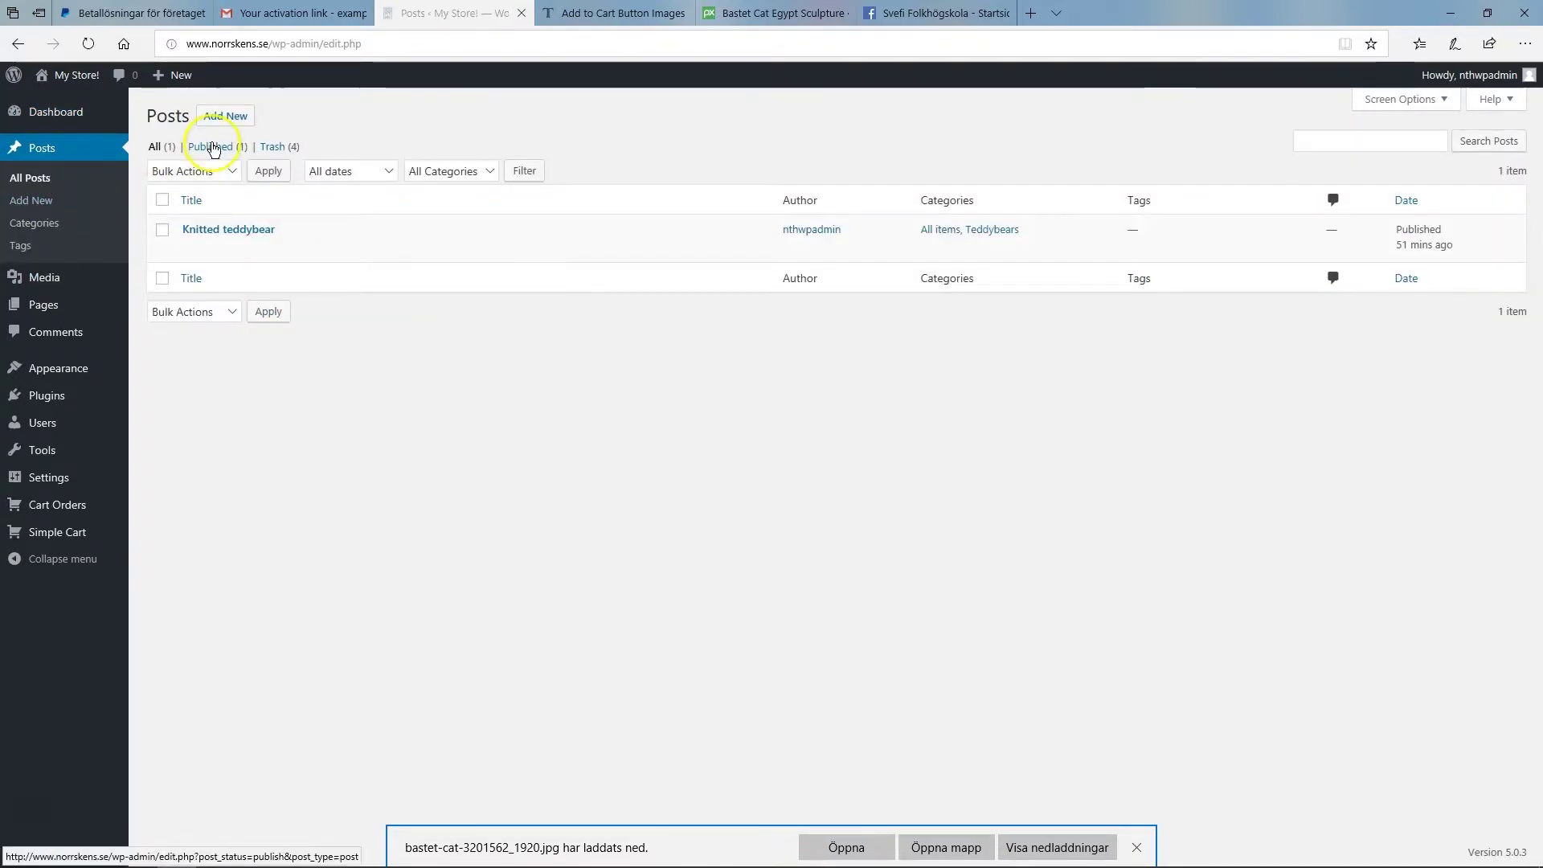
{"action": "left_click", "coordinate": [230, 120]}
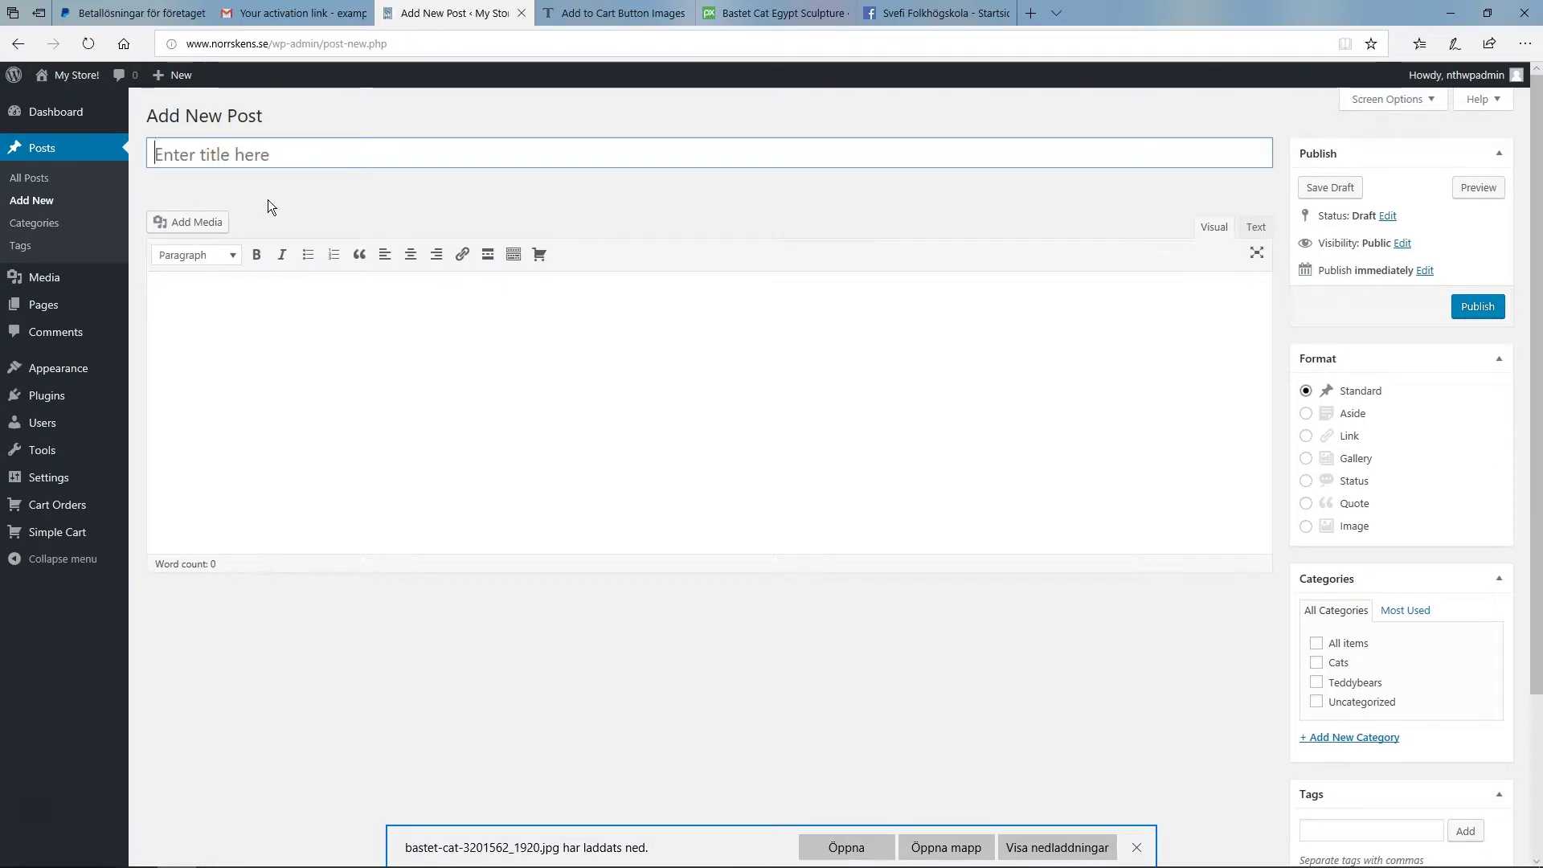
{"action": "left_click", "coordinate": [267, 157]}
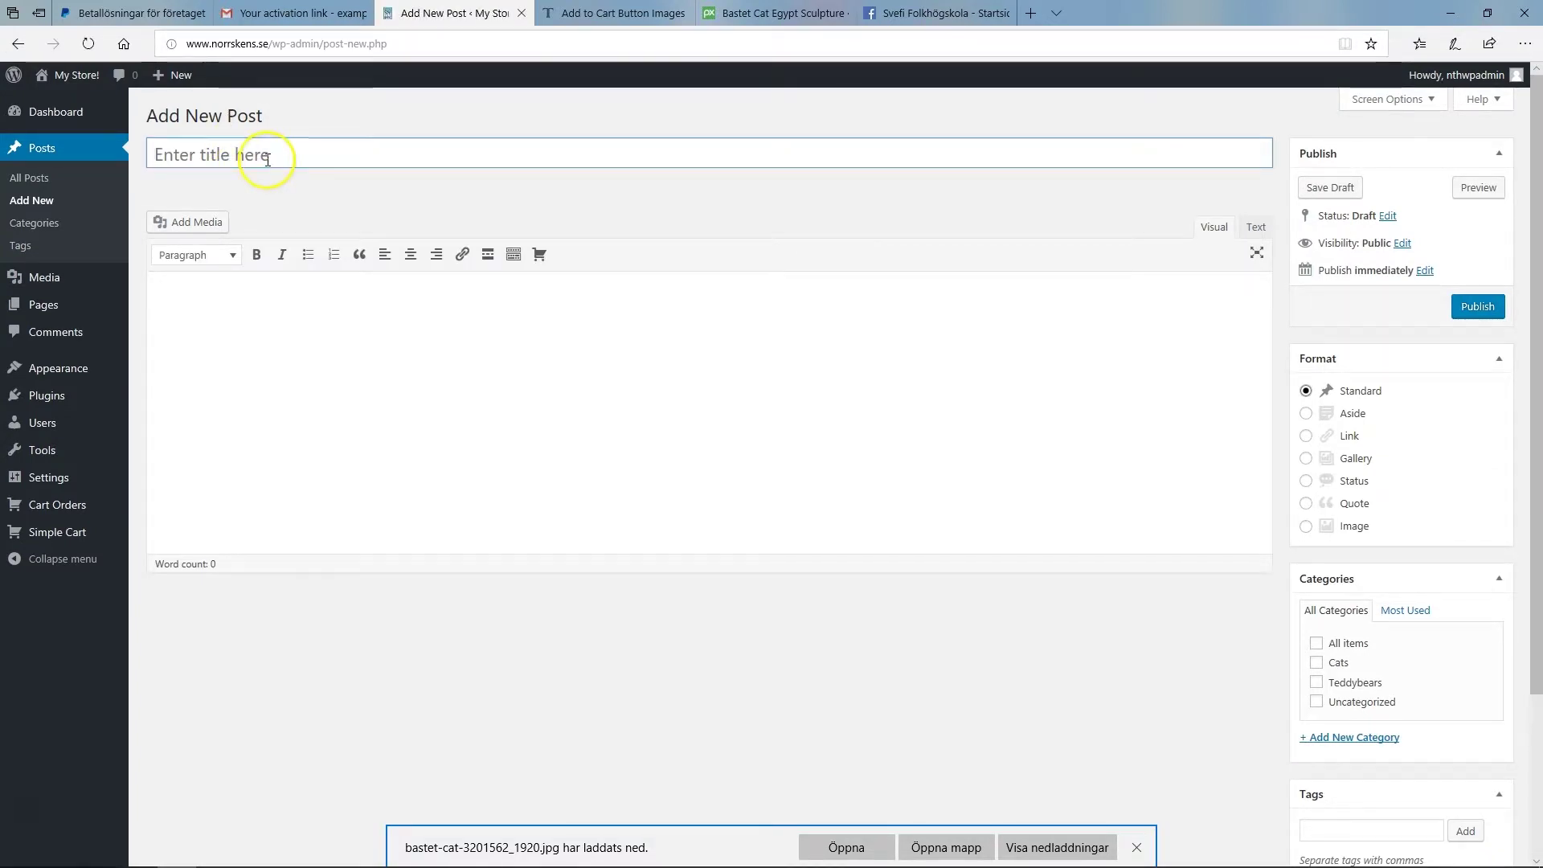
{"action": "type", "text": "Cat stat"}
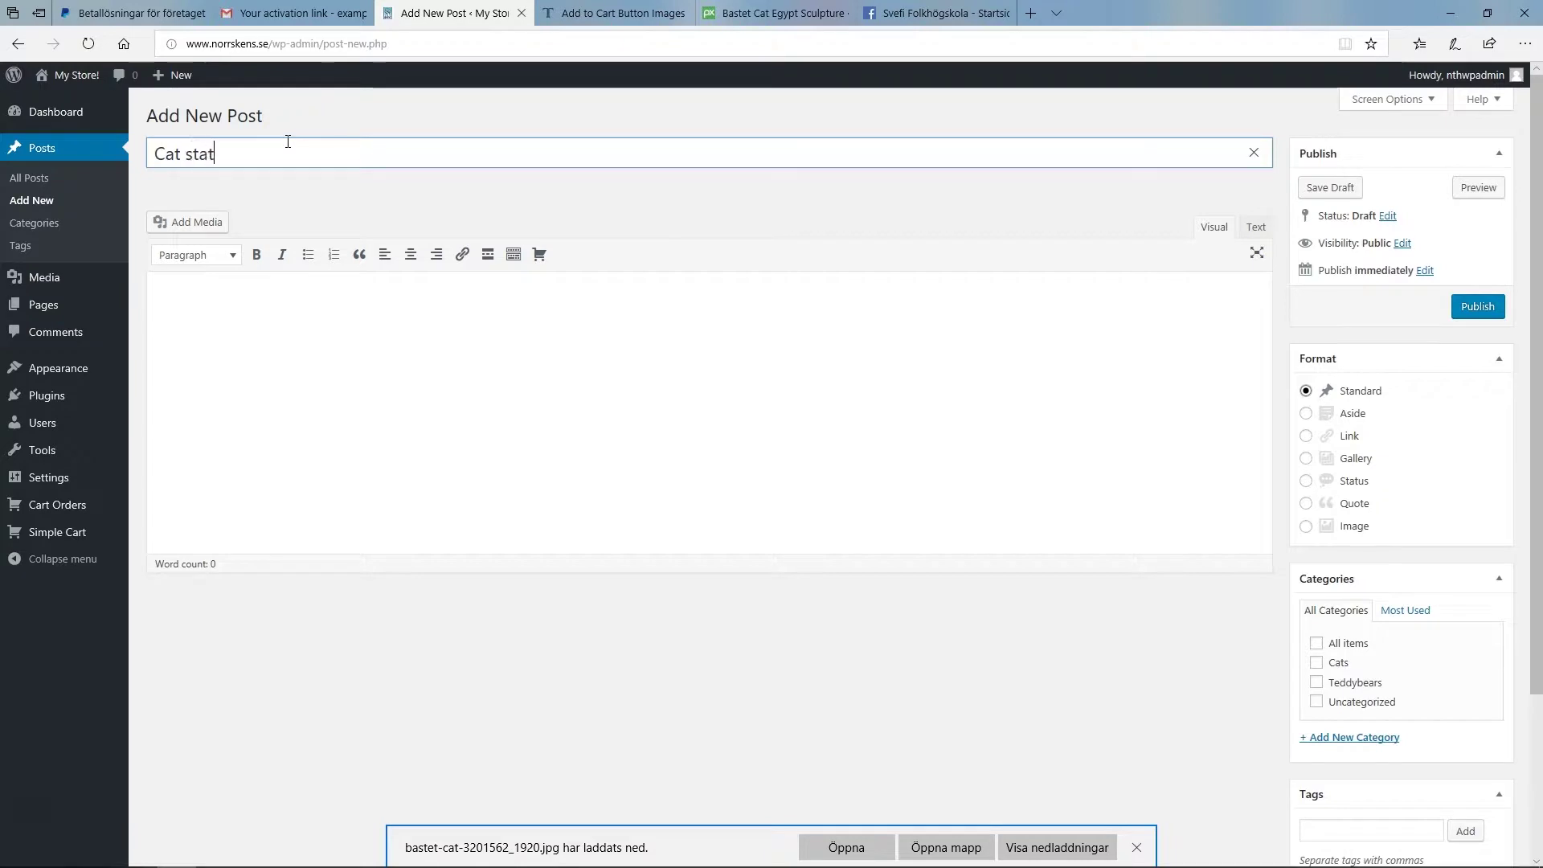
{"action": "type", "text": "ue"}
{"action": "left_click_drag", "start_coordinate": [184, 155], "coordinate": [193, 157]}
{"action": "type", "text": "S"}
{"action": "left_click", "coordinate": [260, 155]}
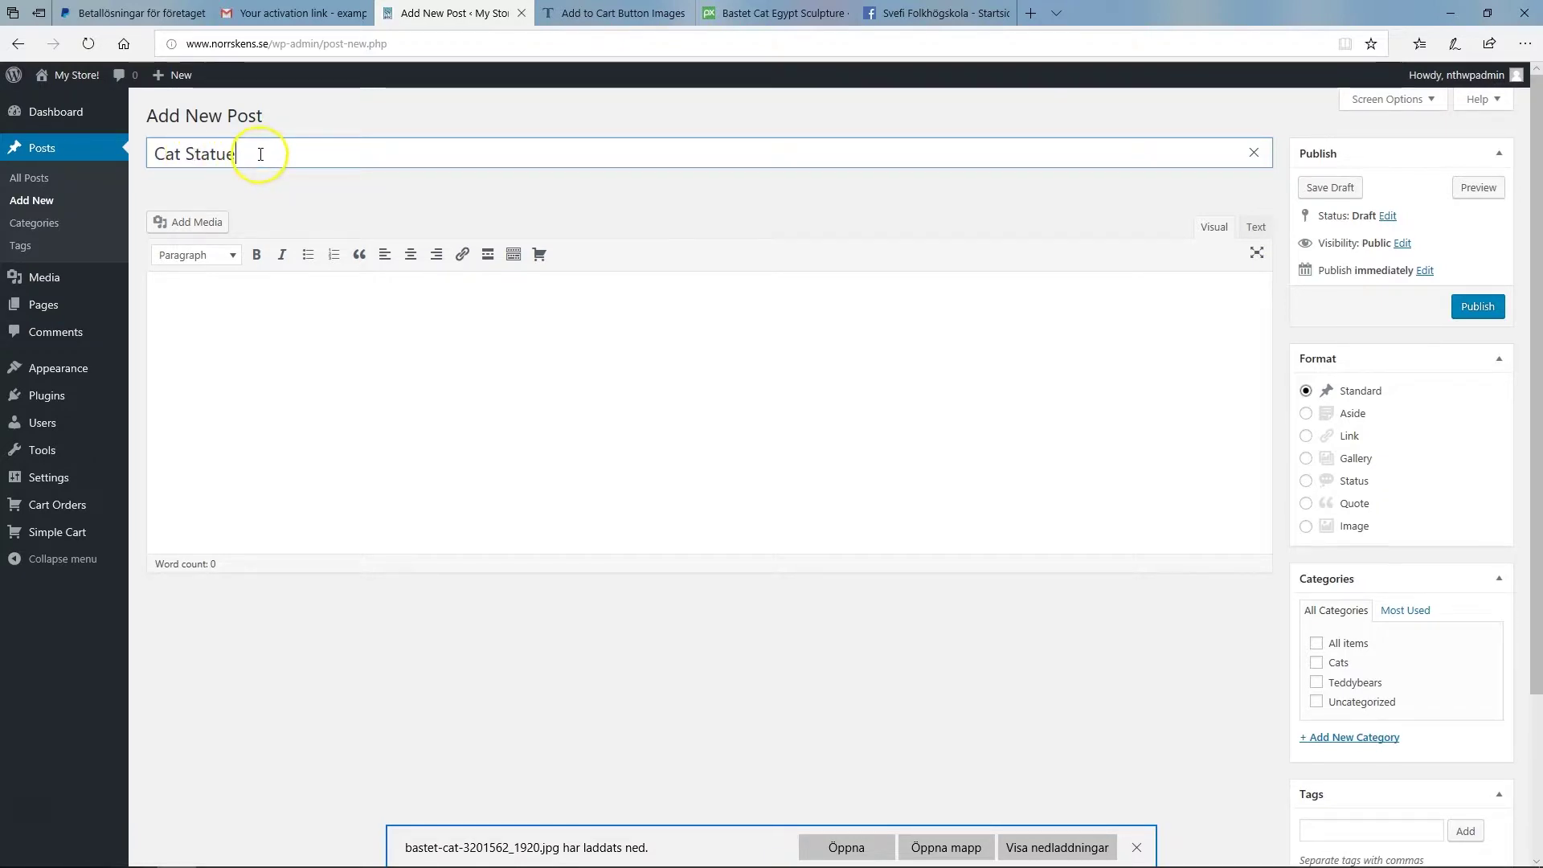
Step: Upload bastet-cat-3201562_1920.jpg from the wp folder and insert it into the post body at Medium – 200 × 300 size
{"action": "left_click", "coordinate": [253, 300]}
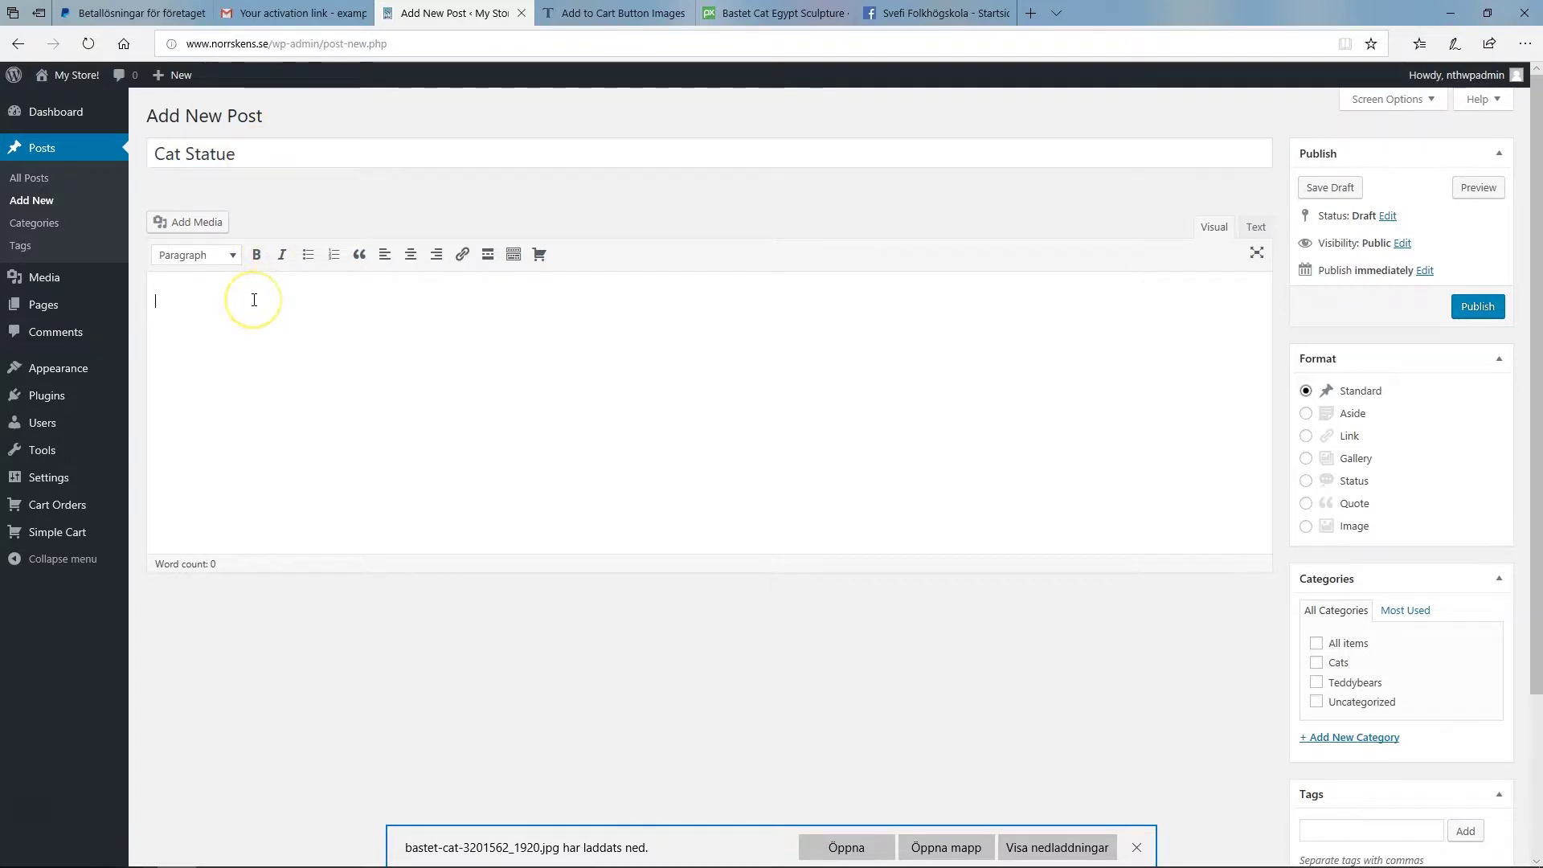
{"action": "left_click", "coordinate": [196, 228]}
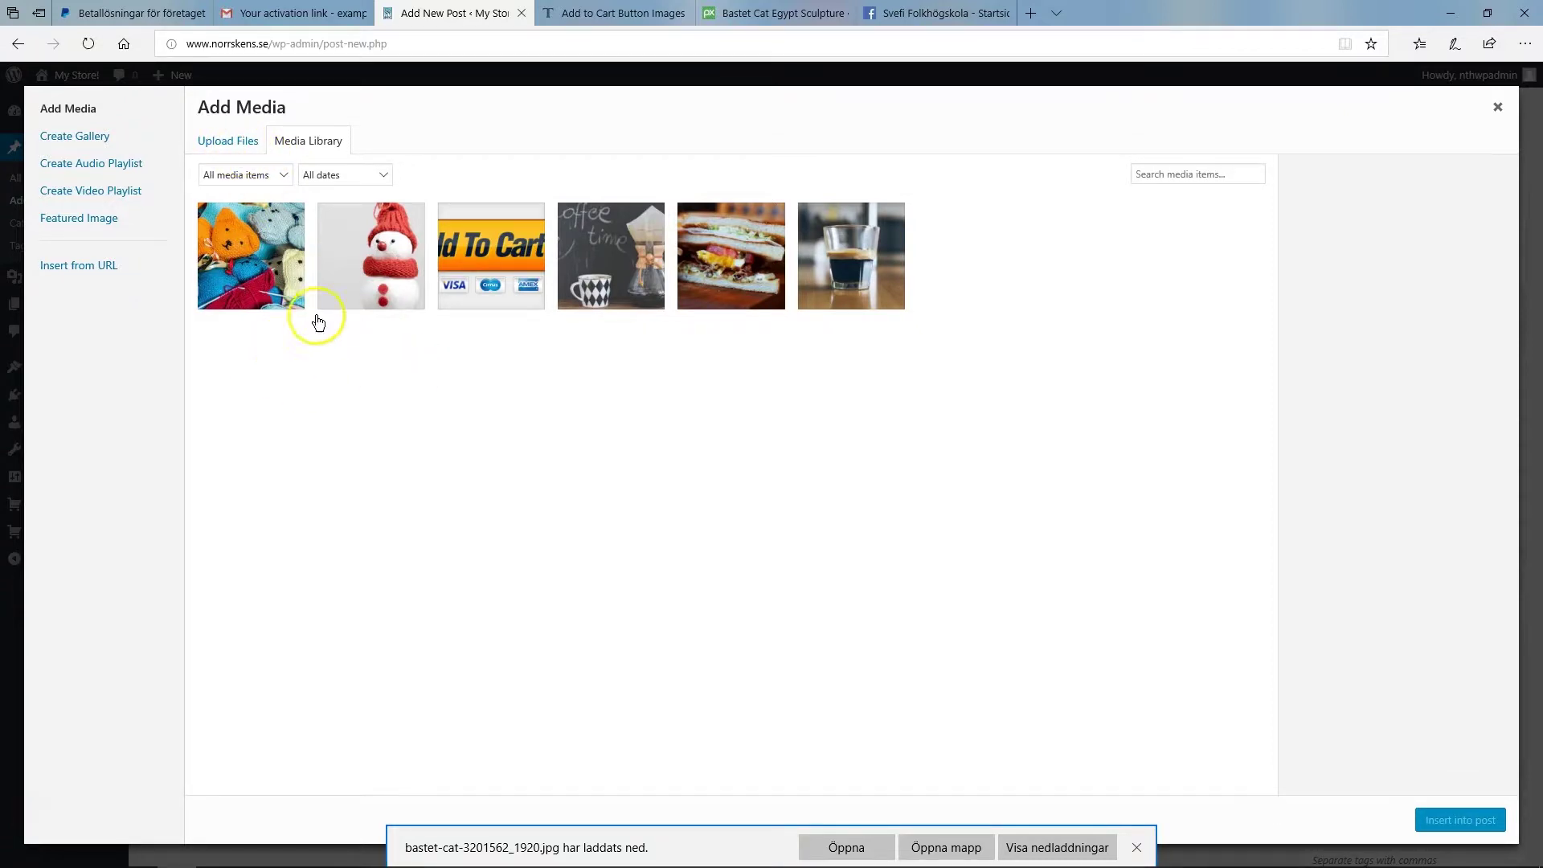
{"action": "left_click", "coordinate": [225, 144]}
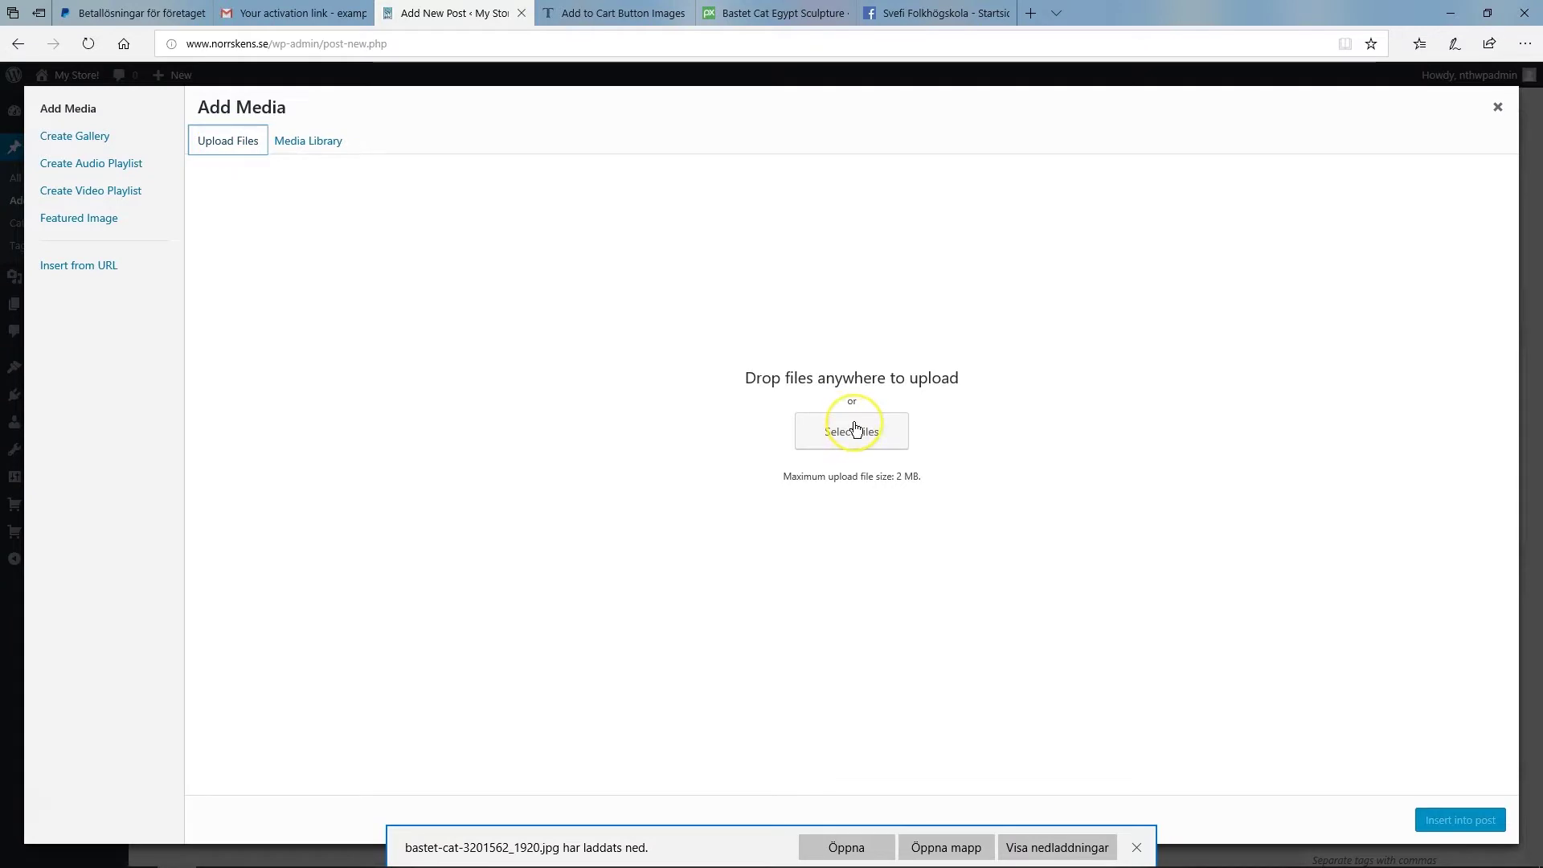
{"action": "left_click", "coordinate": [856, 430]}
{"action": "left_click", "coordinate": [203, 151]}
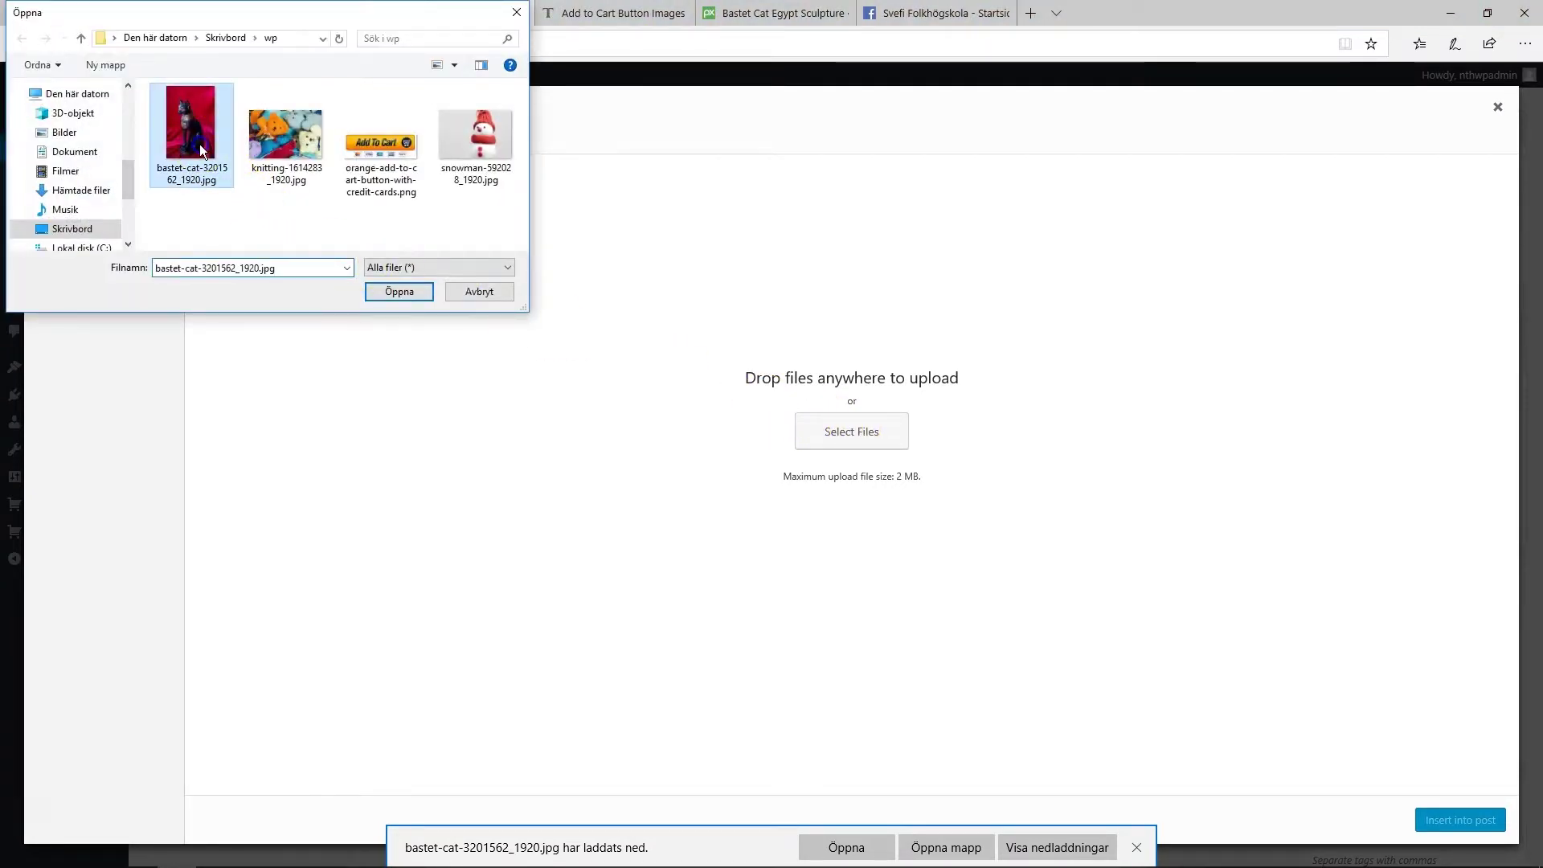
{"action": "left_click", "coordinate": [398, 291]}
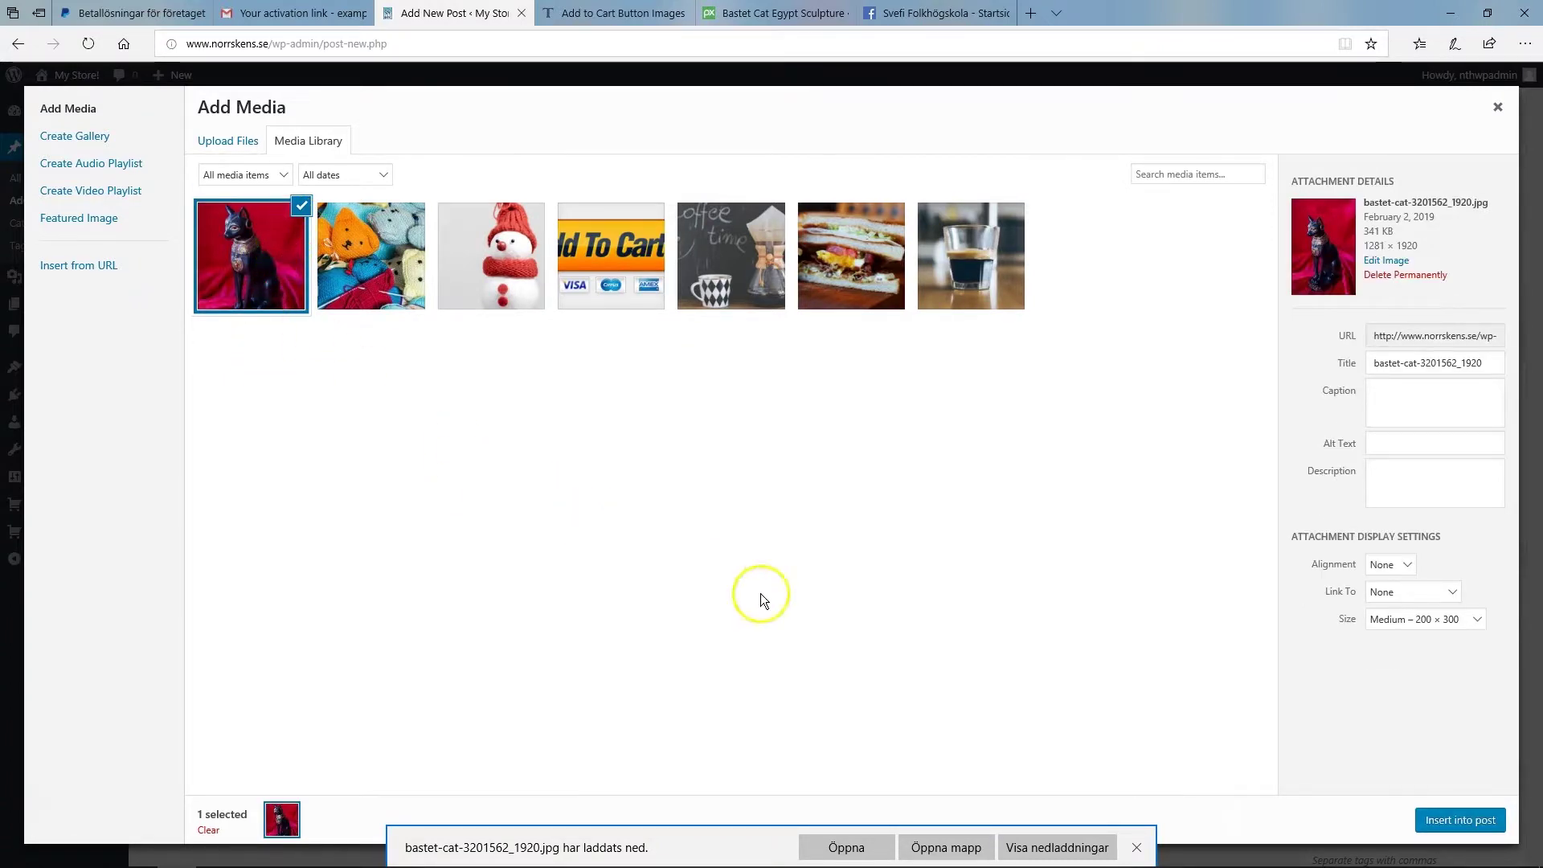
{"action": "left_click", "coordinate": [1416, 622]}
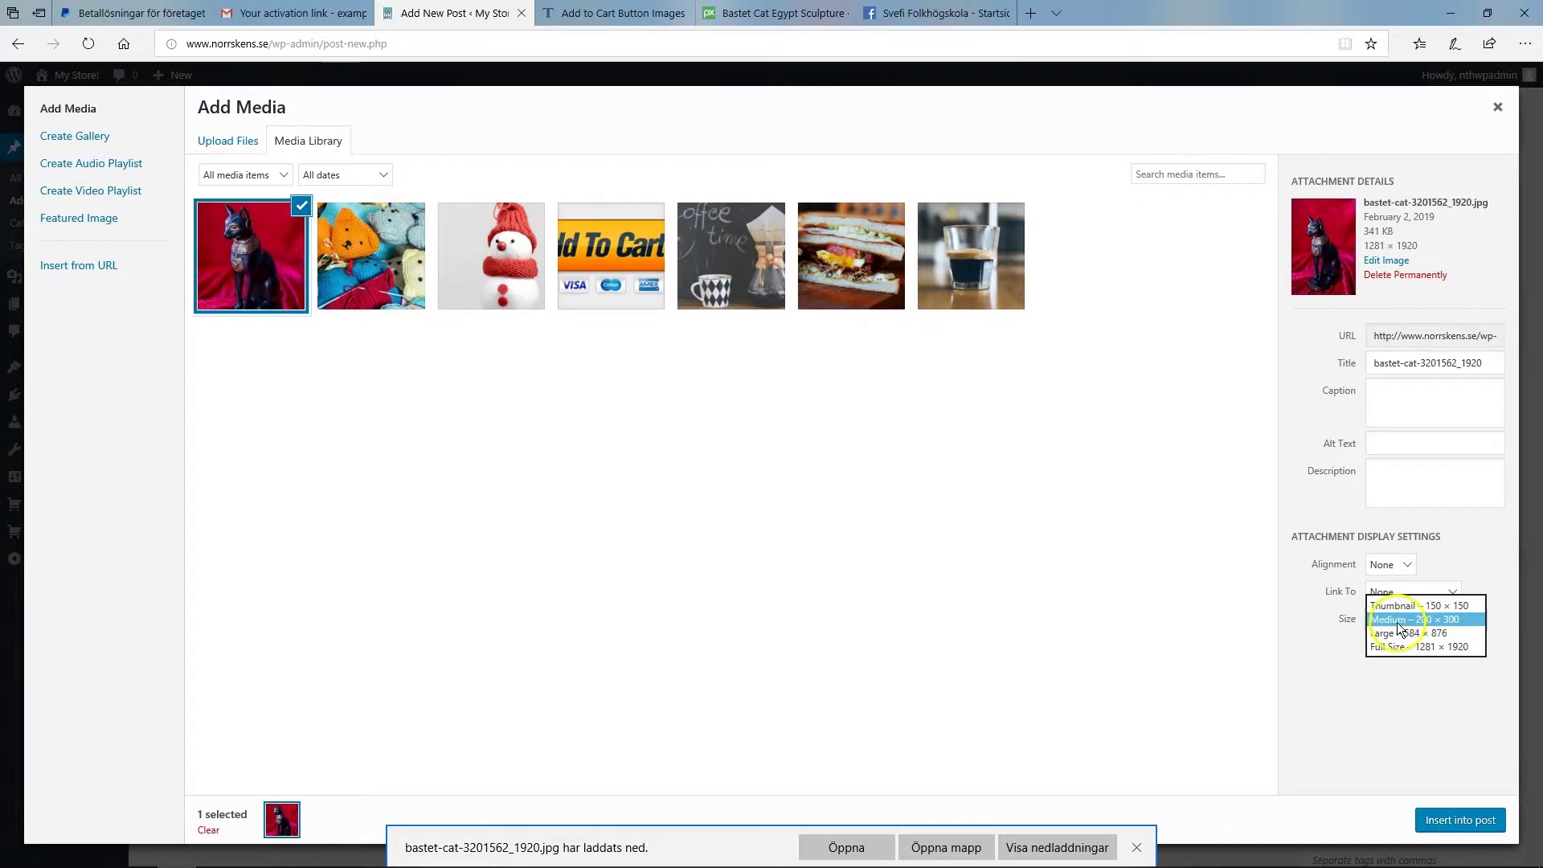
{"action": "left_click", "coordinate": [1399, 685]}
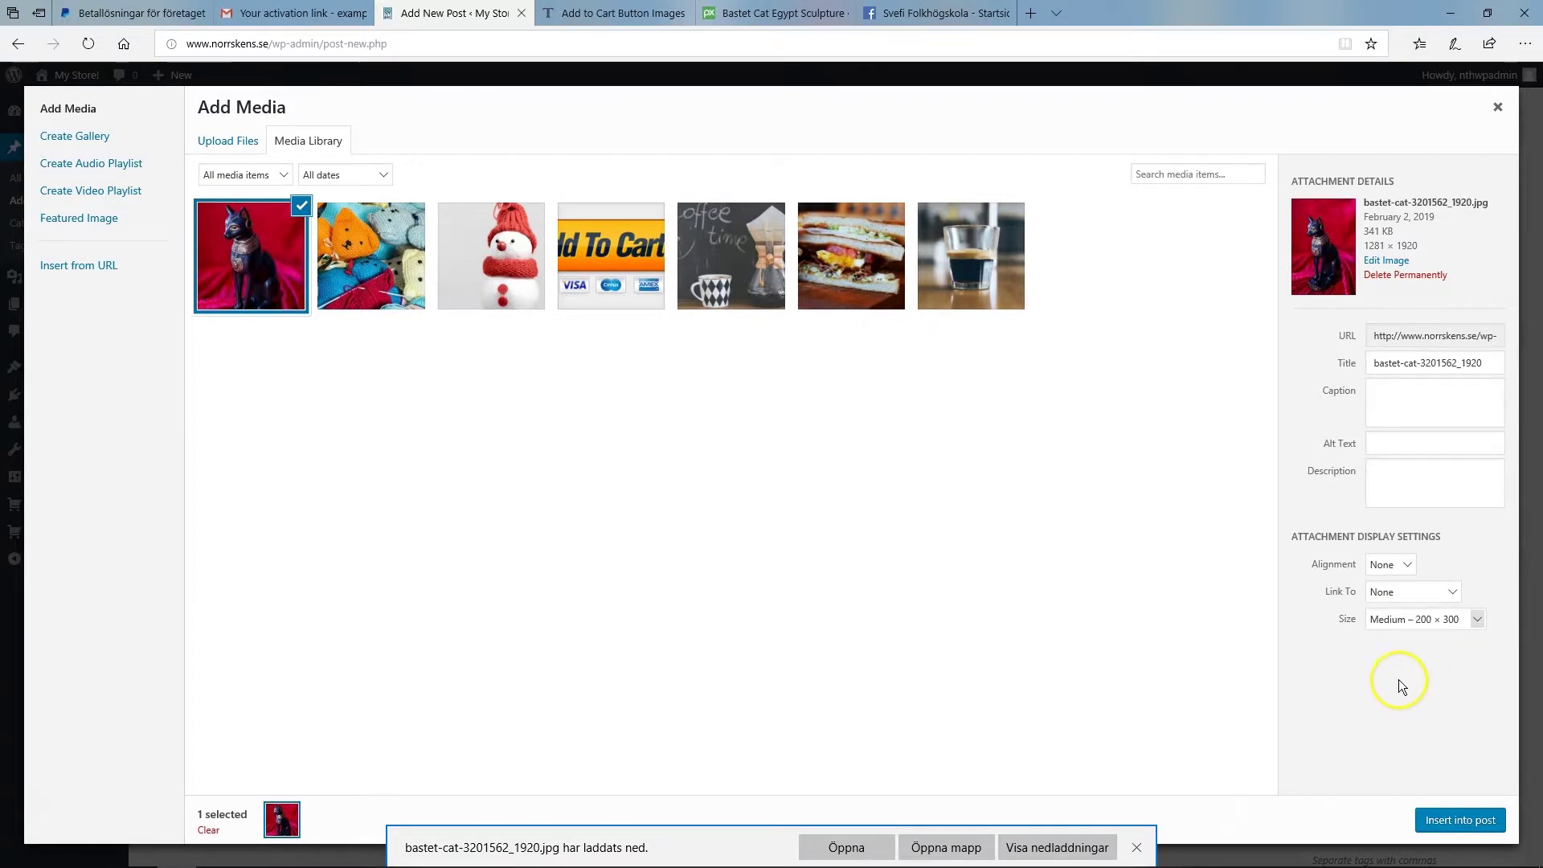
{"action": "left_click", "coordinate": [1443, 822]}
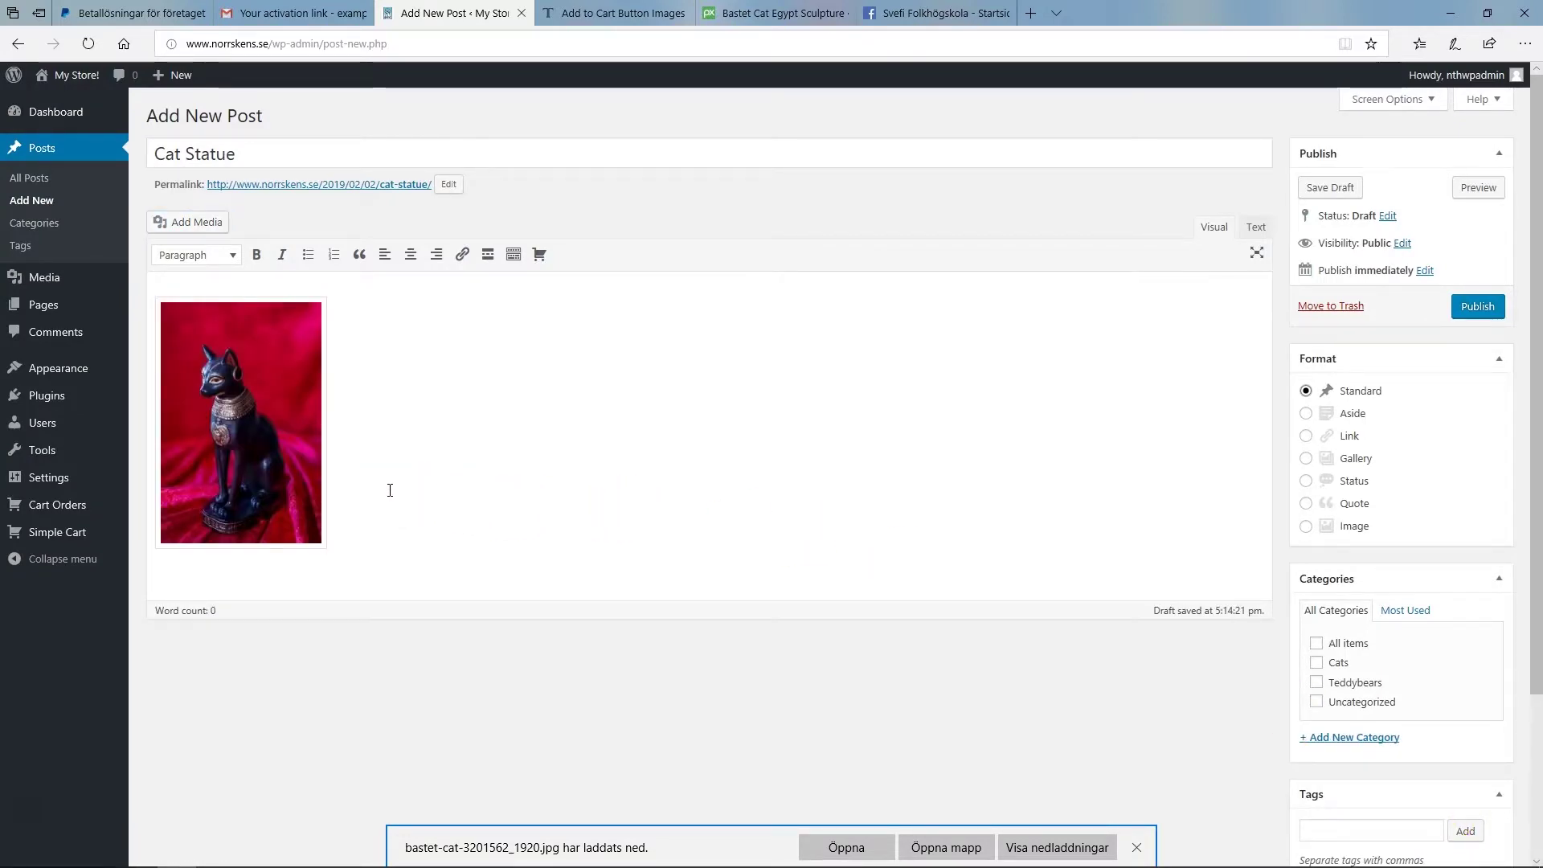
Step: Add the lines "Price: 40€" and "Size: Small, Large" below the cat image, followed by an empty line
{"action": "left_click", "coordinate": [400, 452]}
{"action": "key", "text": "Return"}
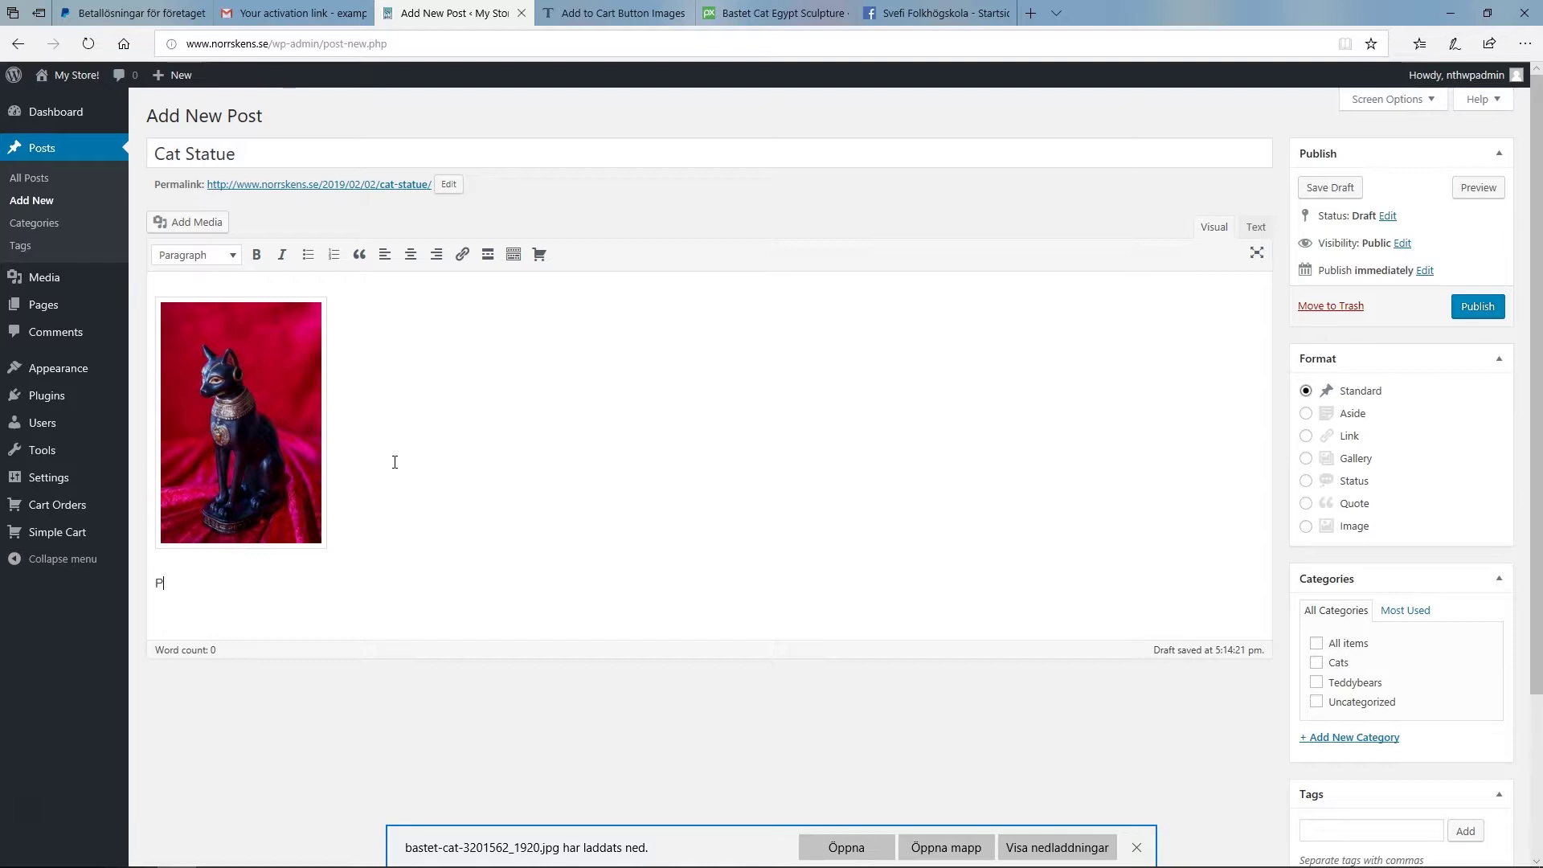
{"action": "type", "text": "rice: 40€"}
{"action": "key", "text": "Return"}
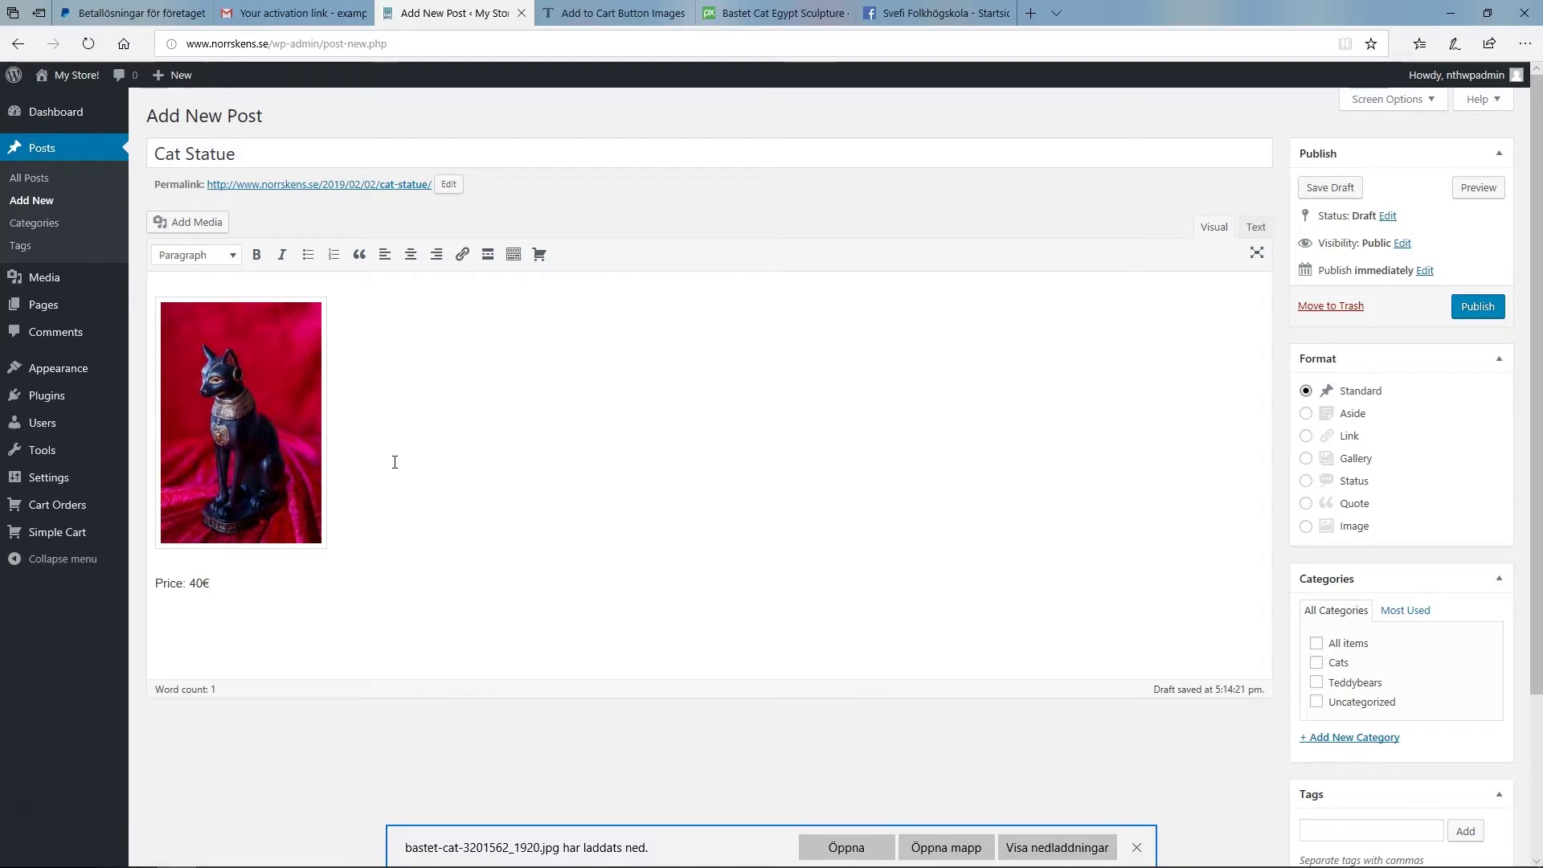
{"action": "type", "text": "Size: Small, Large"}
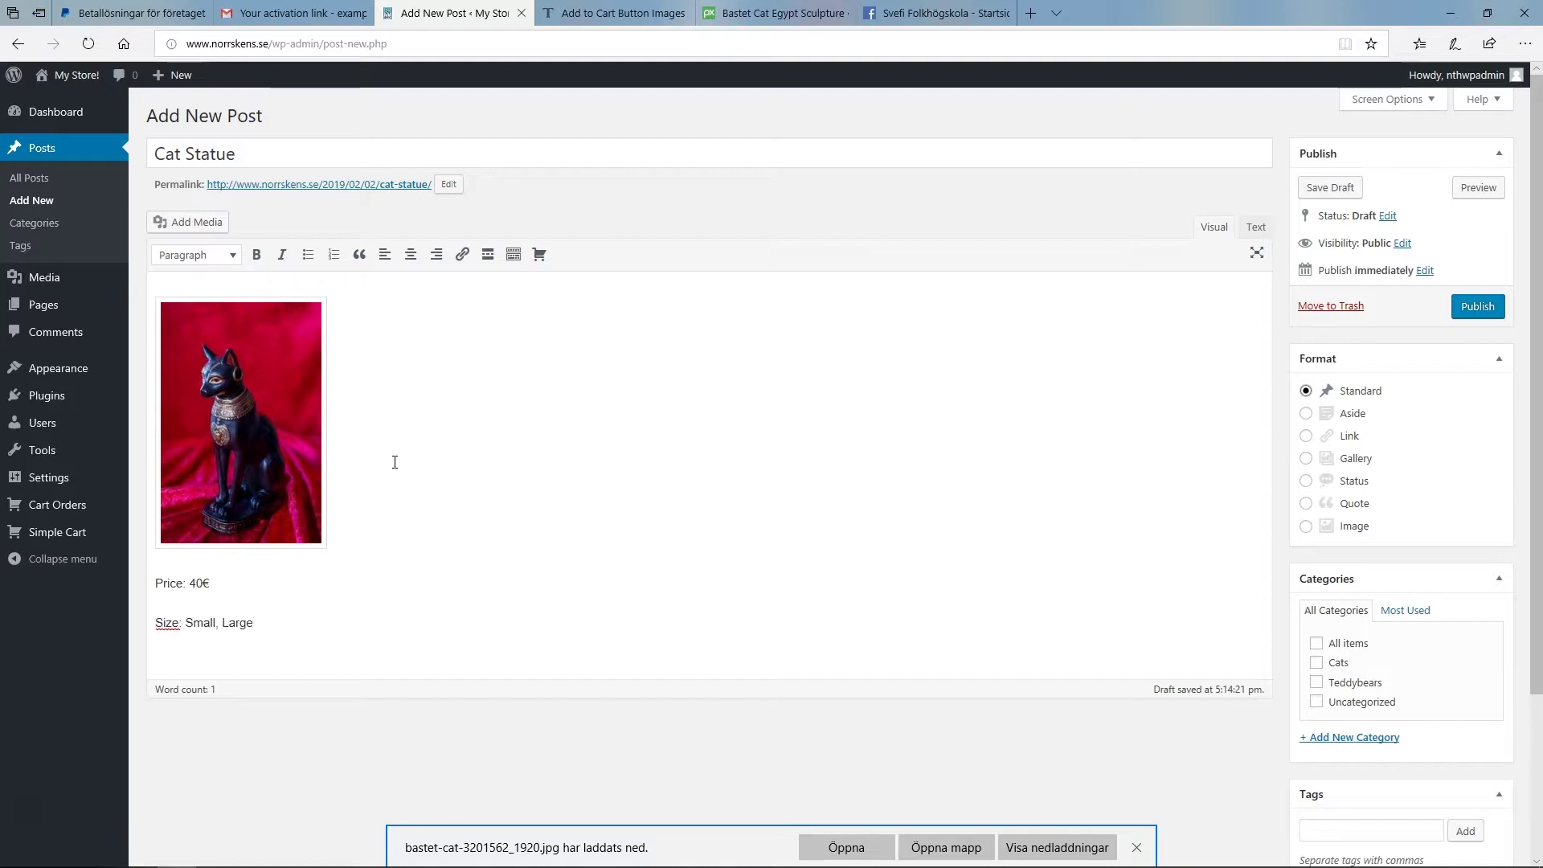
{"action": "left_click", "coordinate": [283, 627]}
{"action": "key", "text": "Return"}
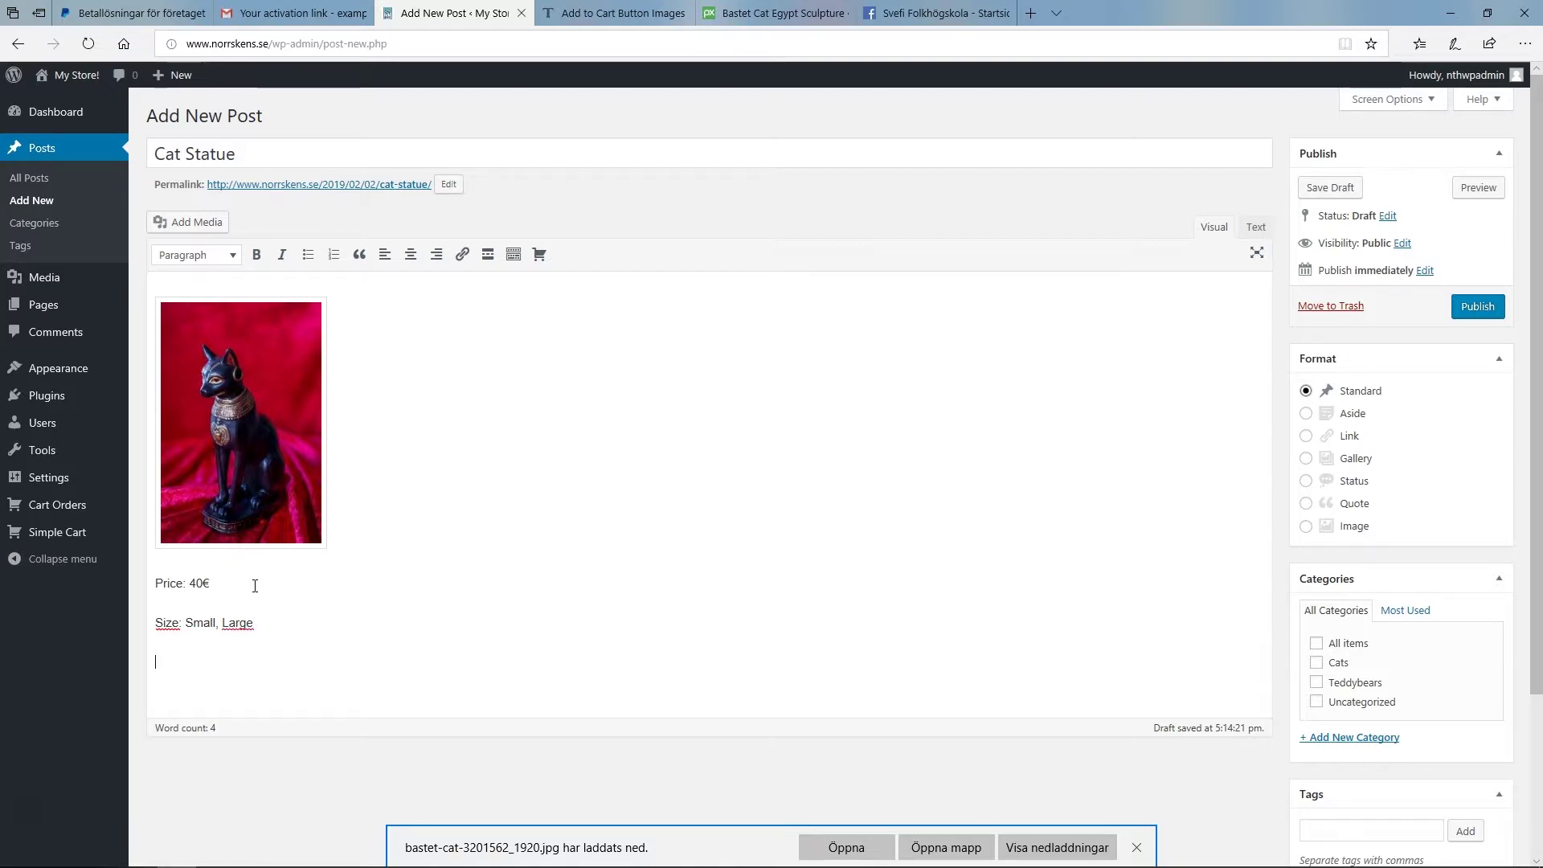
Step: Begin a WP Cart shortcode for the post with product name "Cat Statue" and price 40
{"action": "left_click", "coordinate": [540, 266]}
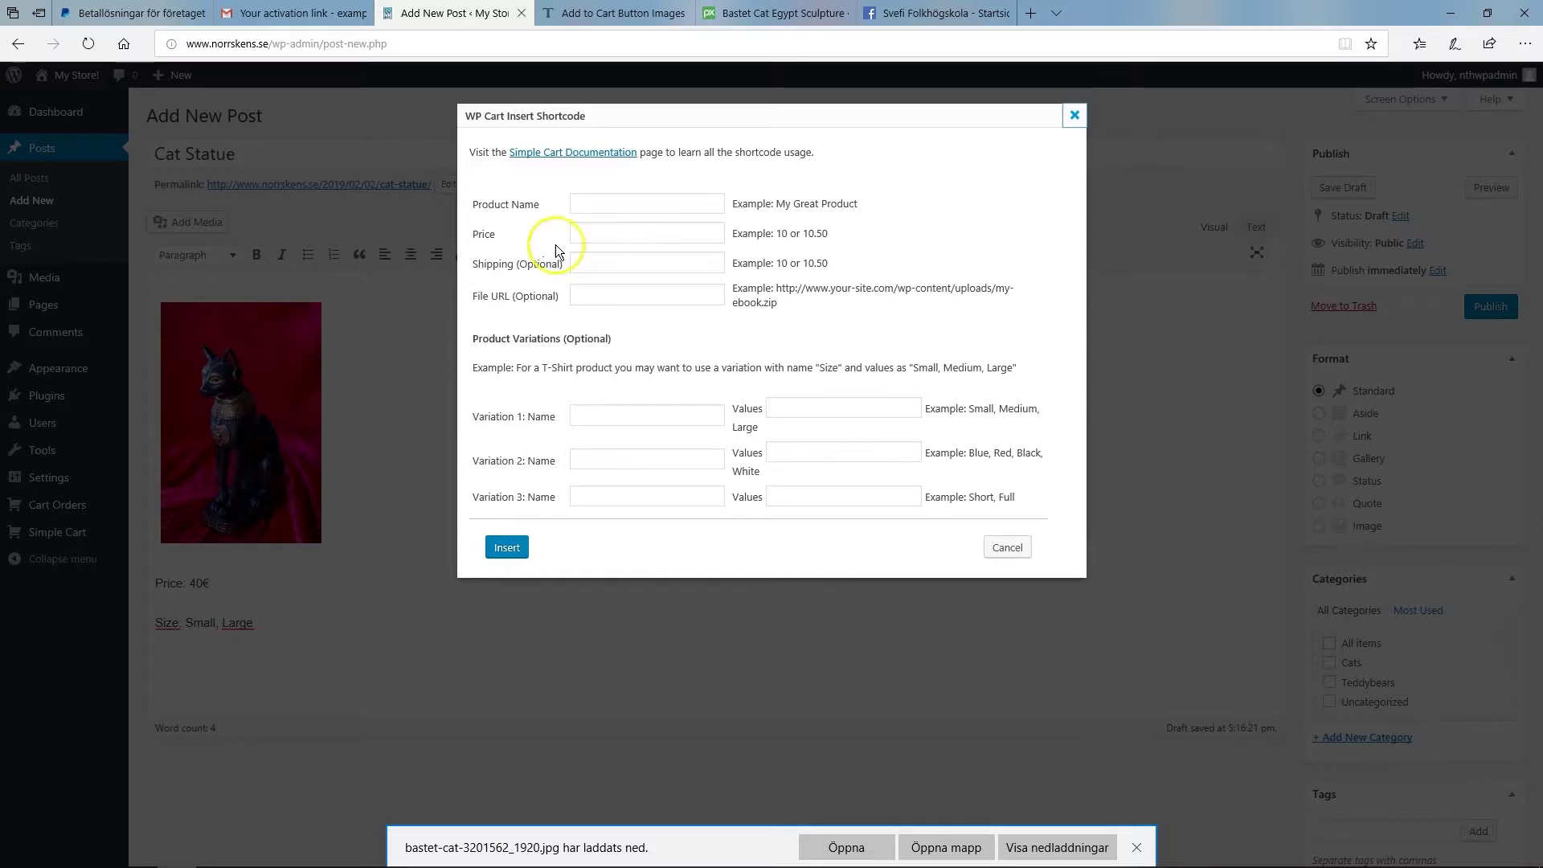
{"action": "left_click", "coordinate": [605, 216]}
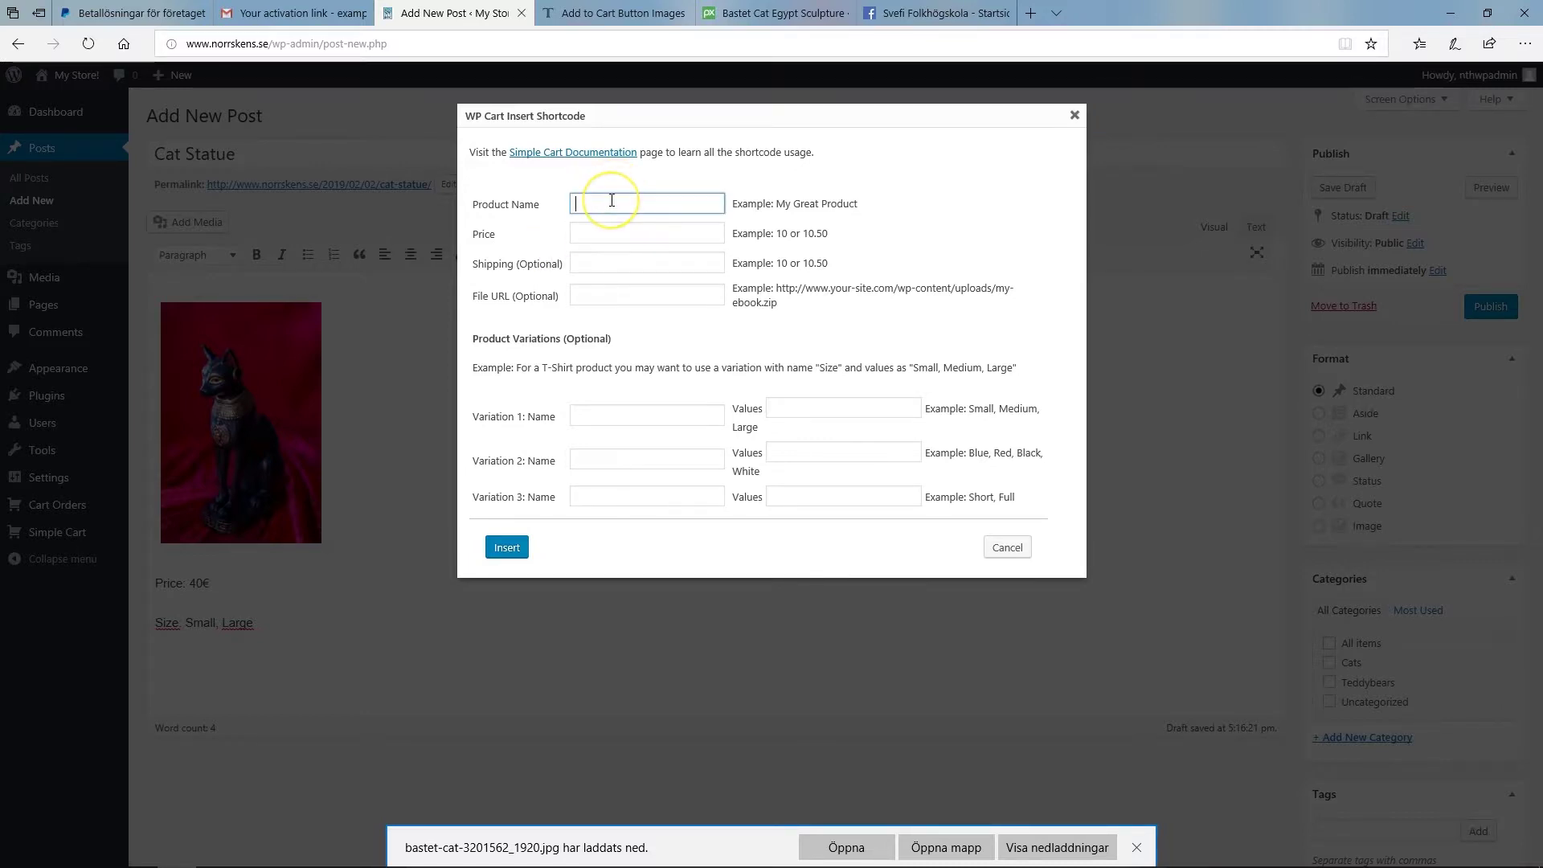
{"action": "type", "text": "Cat Statue"}
{"action": "left_click", "coordinate": [580, 234]}
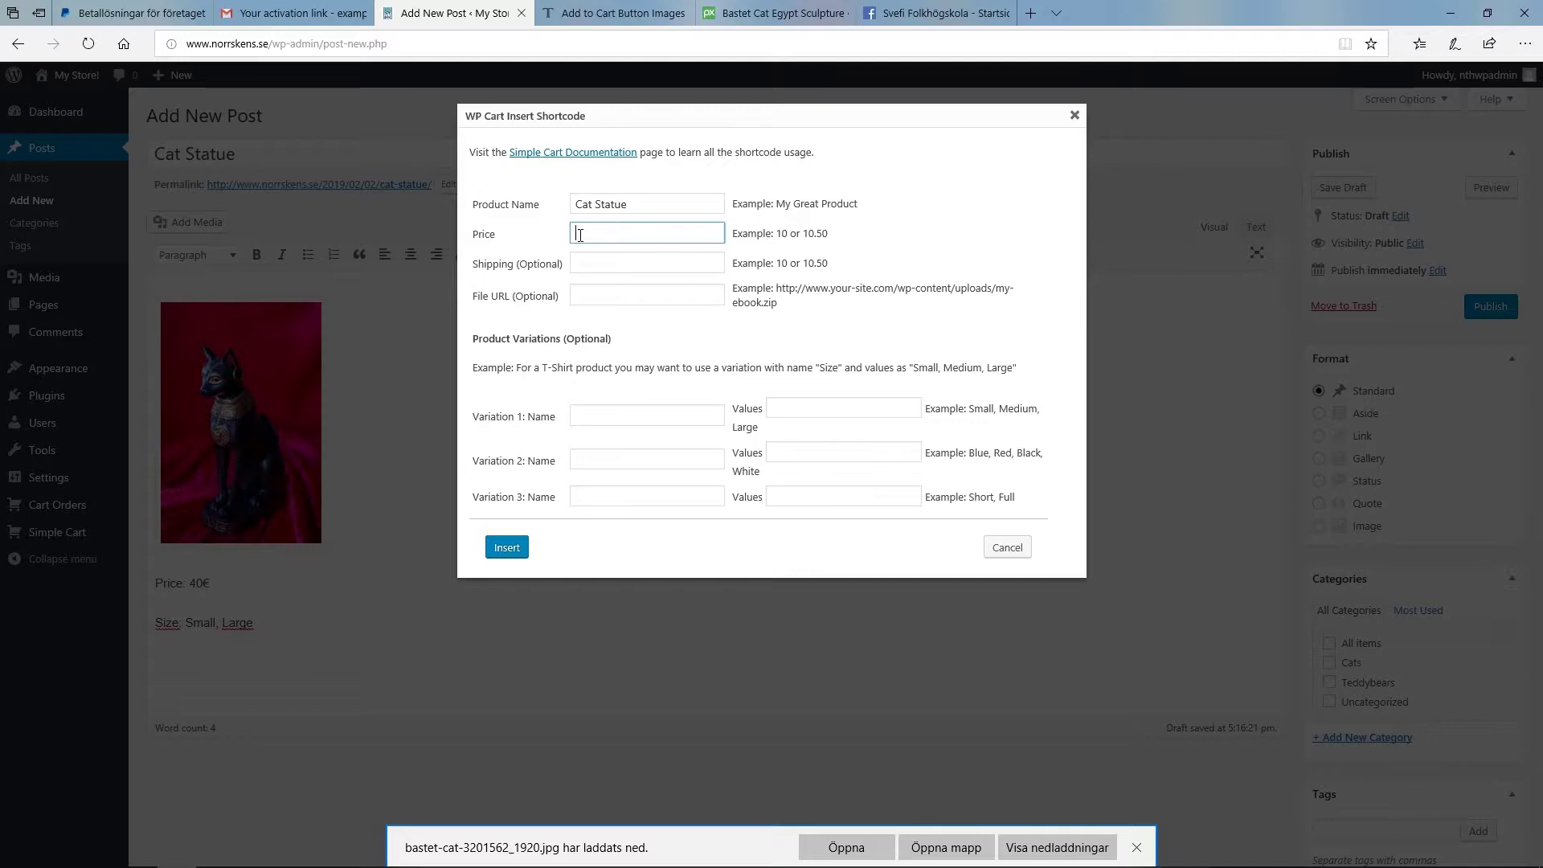
{"action": "type", "text": "40"}
{"action": "left_click", "coordinate": [586, 300]}
Step: Add a "Size" variation with values "Small, Large" and insert the cart shortcode into the Cat Statue post
{"action": "left_click", "coordinate": [628, 417]}
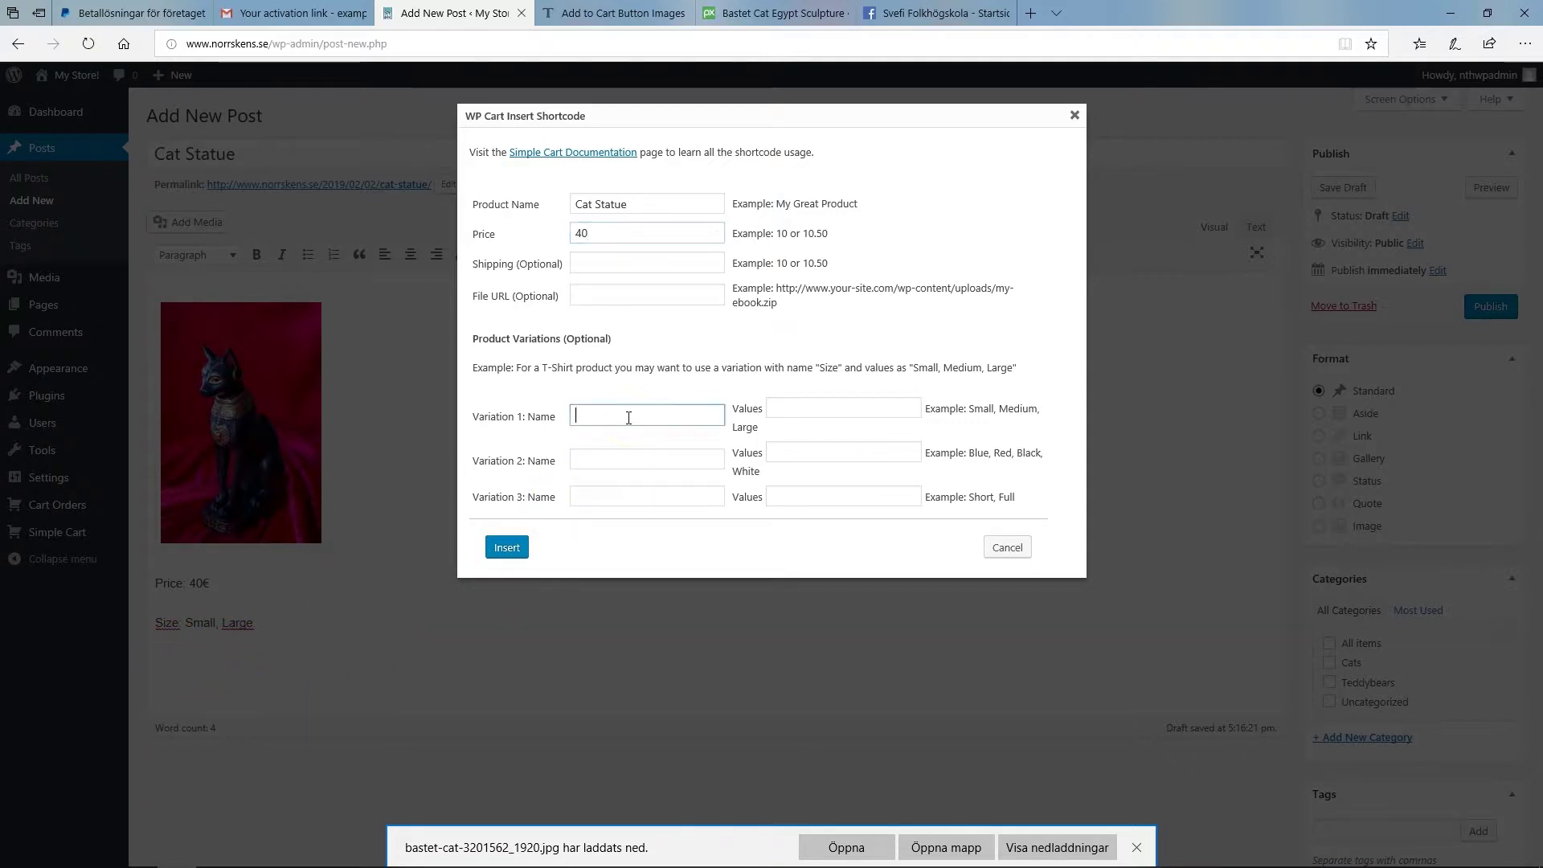
{"action": "type", "text": "Size"}
{"action": "left_click", "coordinate": [784, 411]}
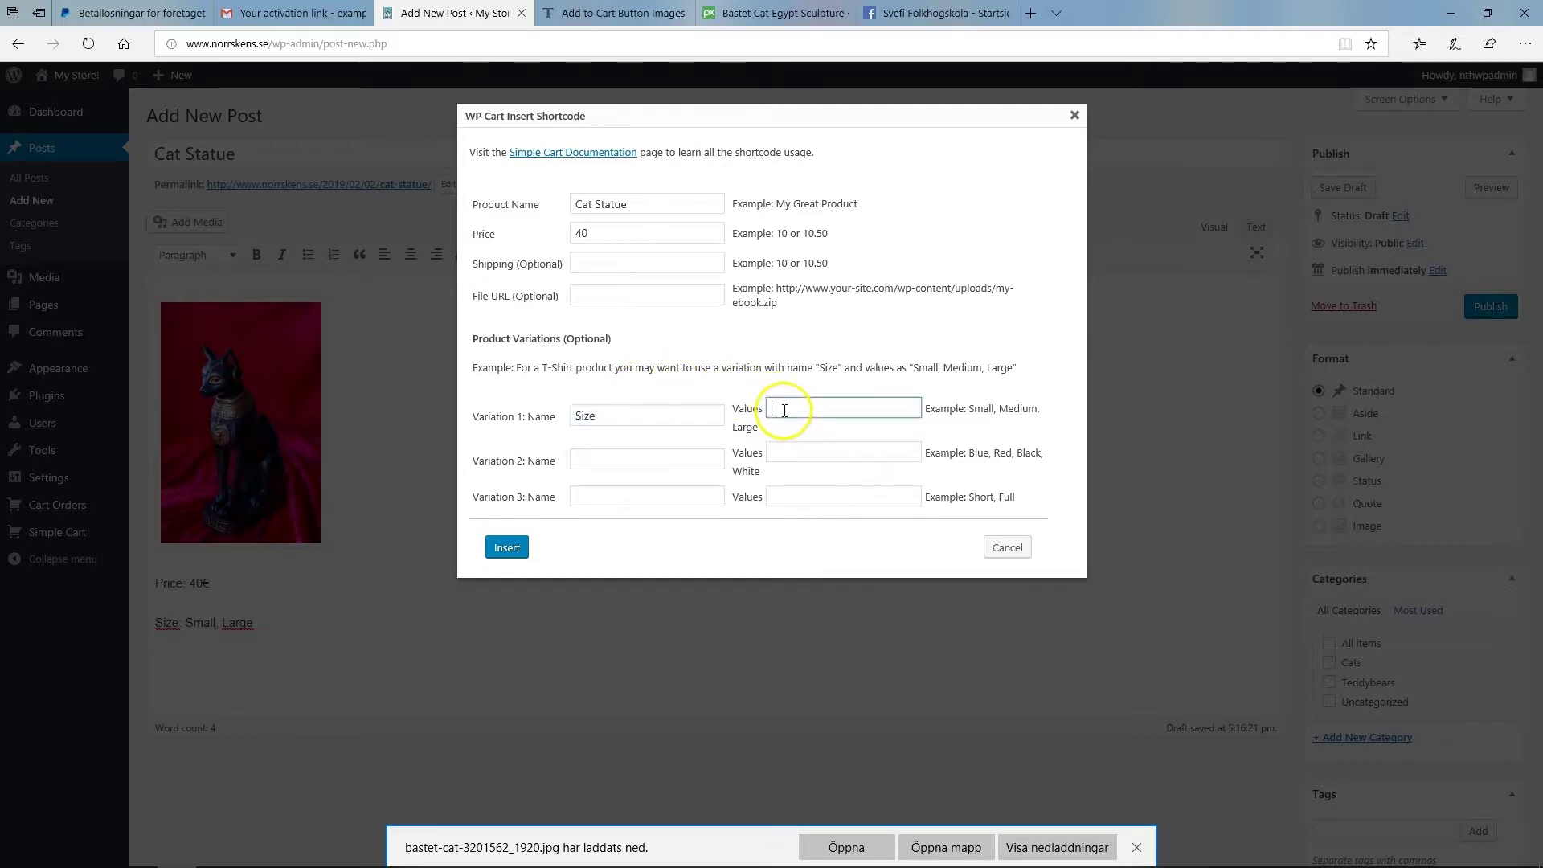
{"action": "type", "text": "Smal"}
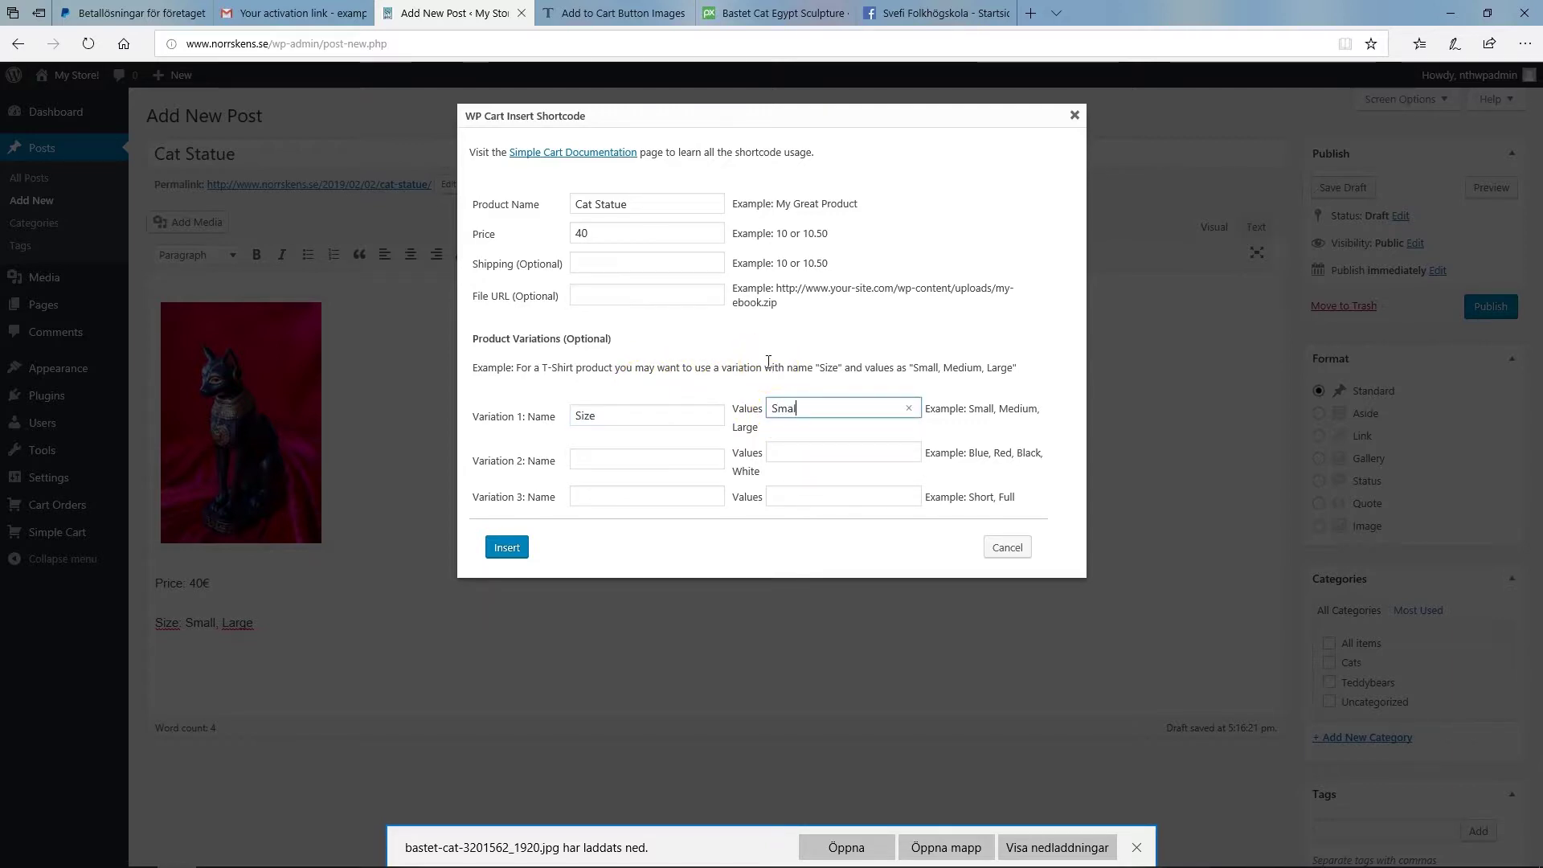
{"action": "type", "text": "l, Large"}
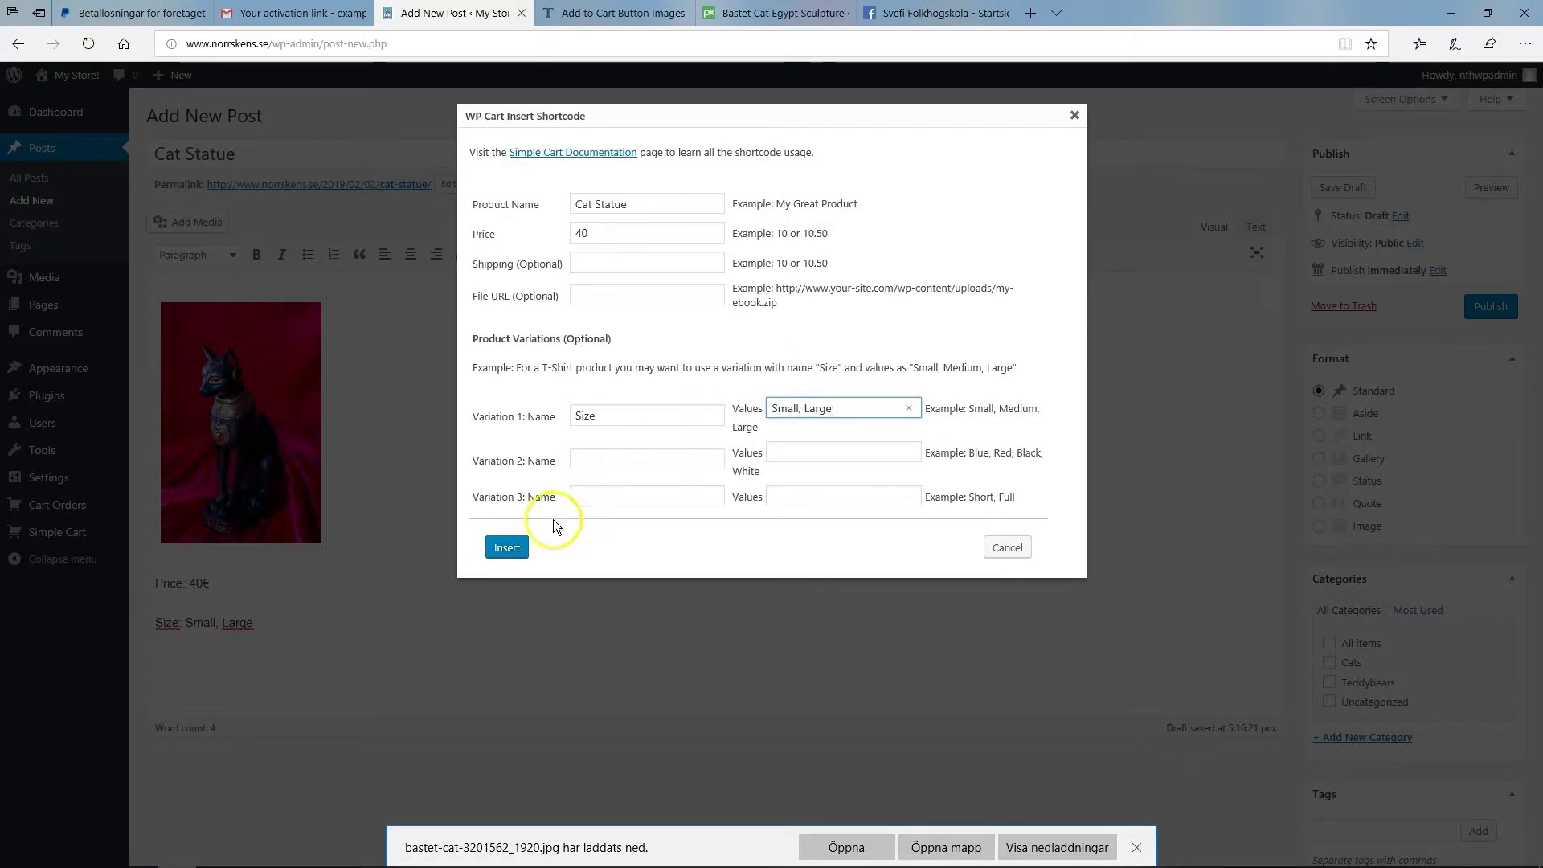
{"action": "left_click", "coordinate": [507, 548]}
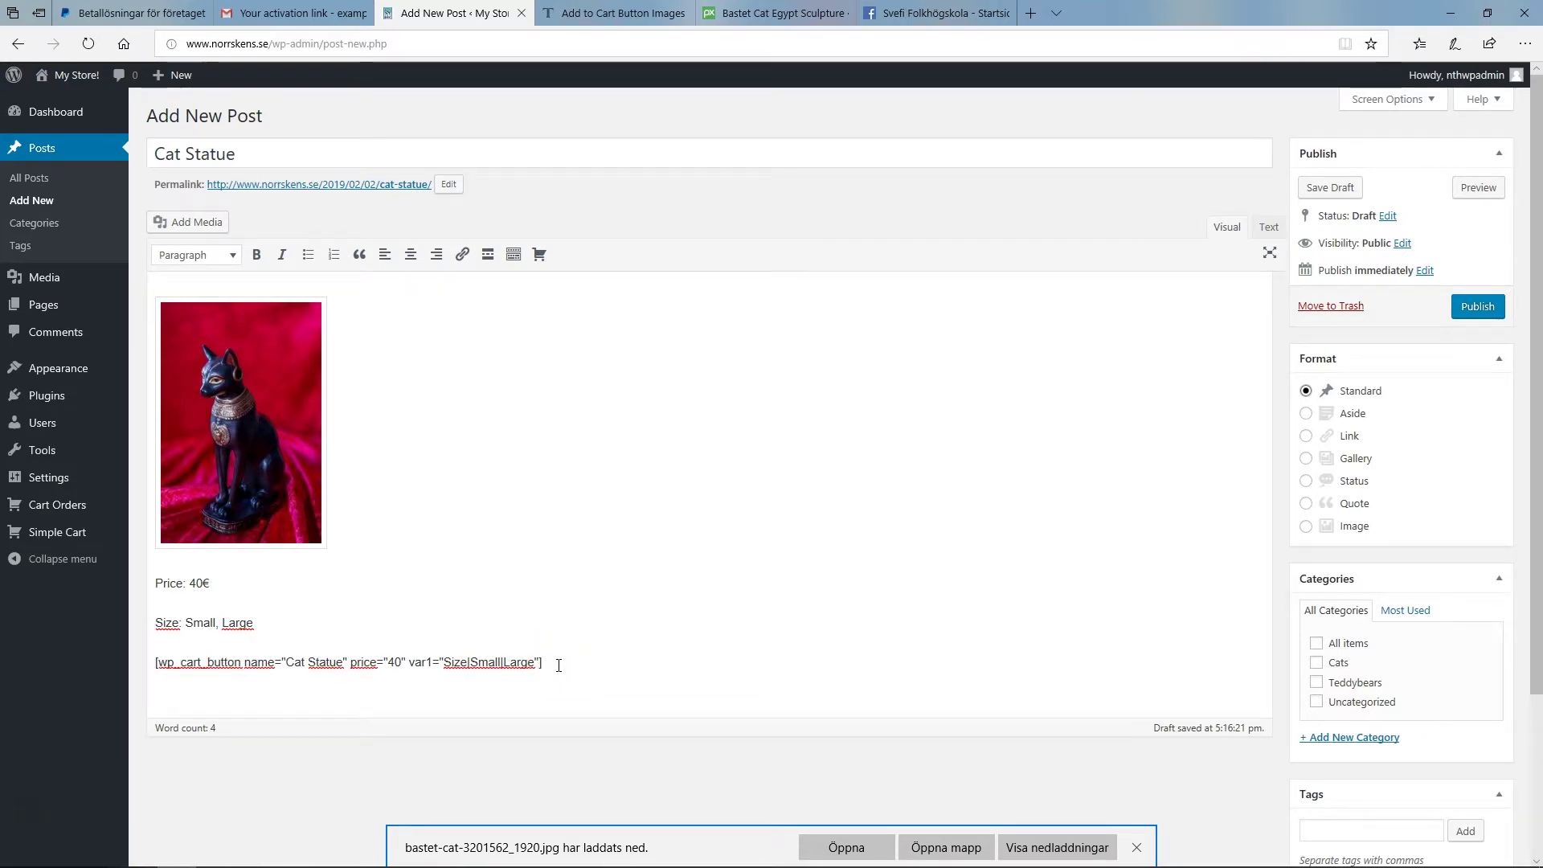
Step: Assign the Cat Statue post to the Cats and All items categories and publish it
{"action": "left_click", "coordinate": [1316, 666]}
{"action": "left_click", "coordinate": [1316, 642]}
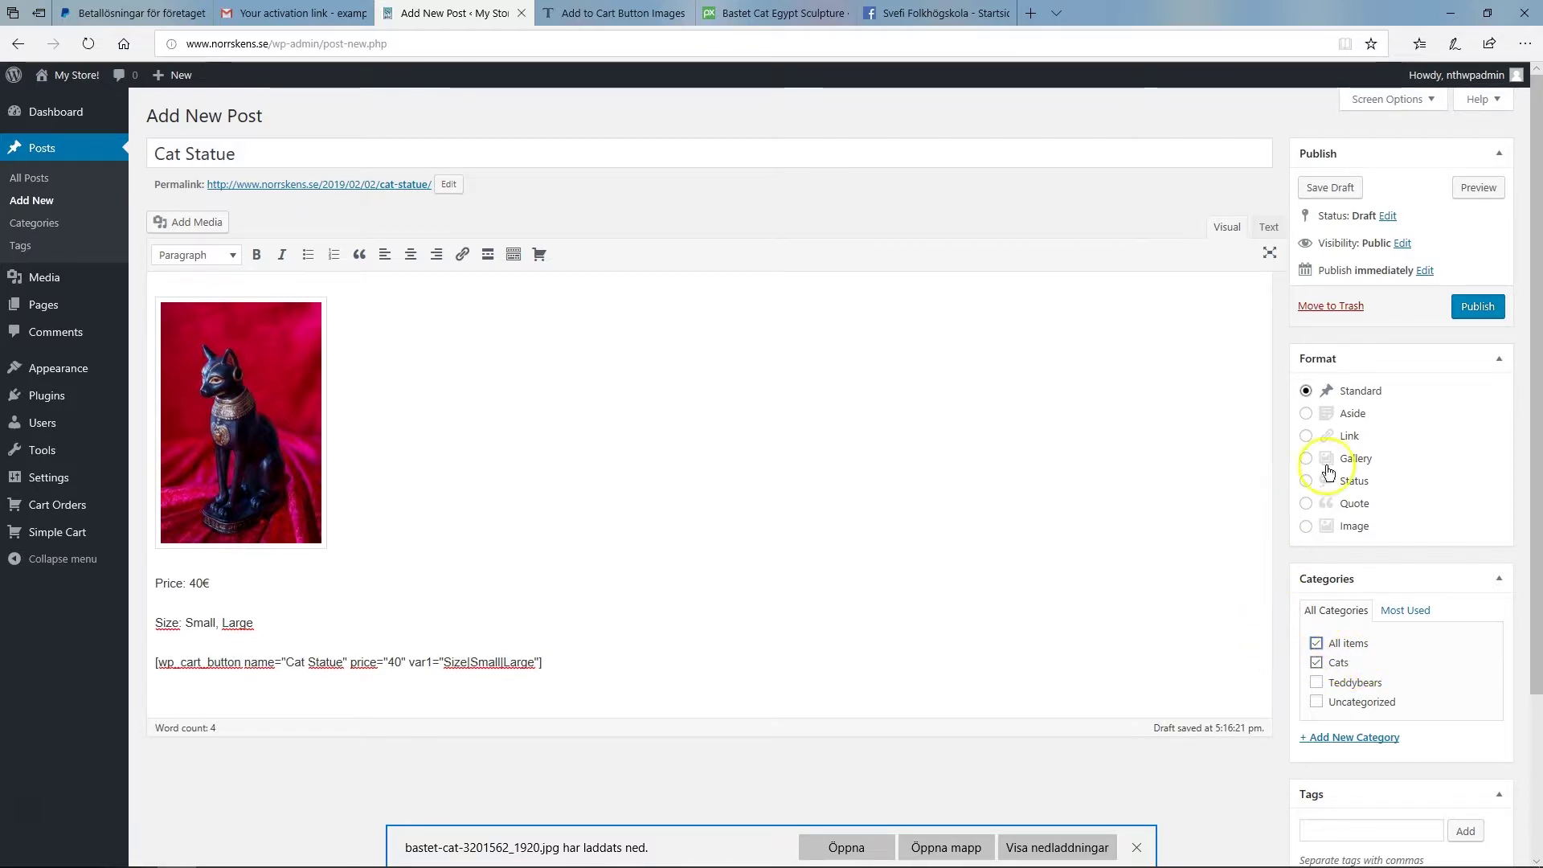
{"action": "left_click", "coordinate": [1466, 310]}
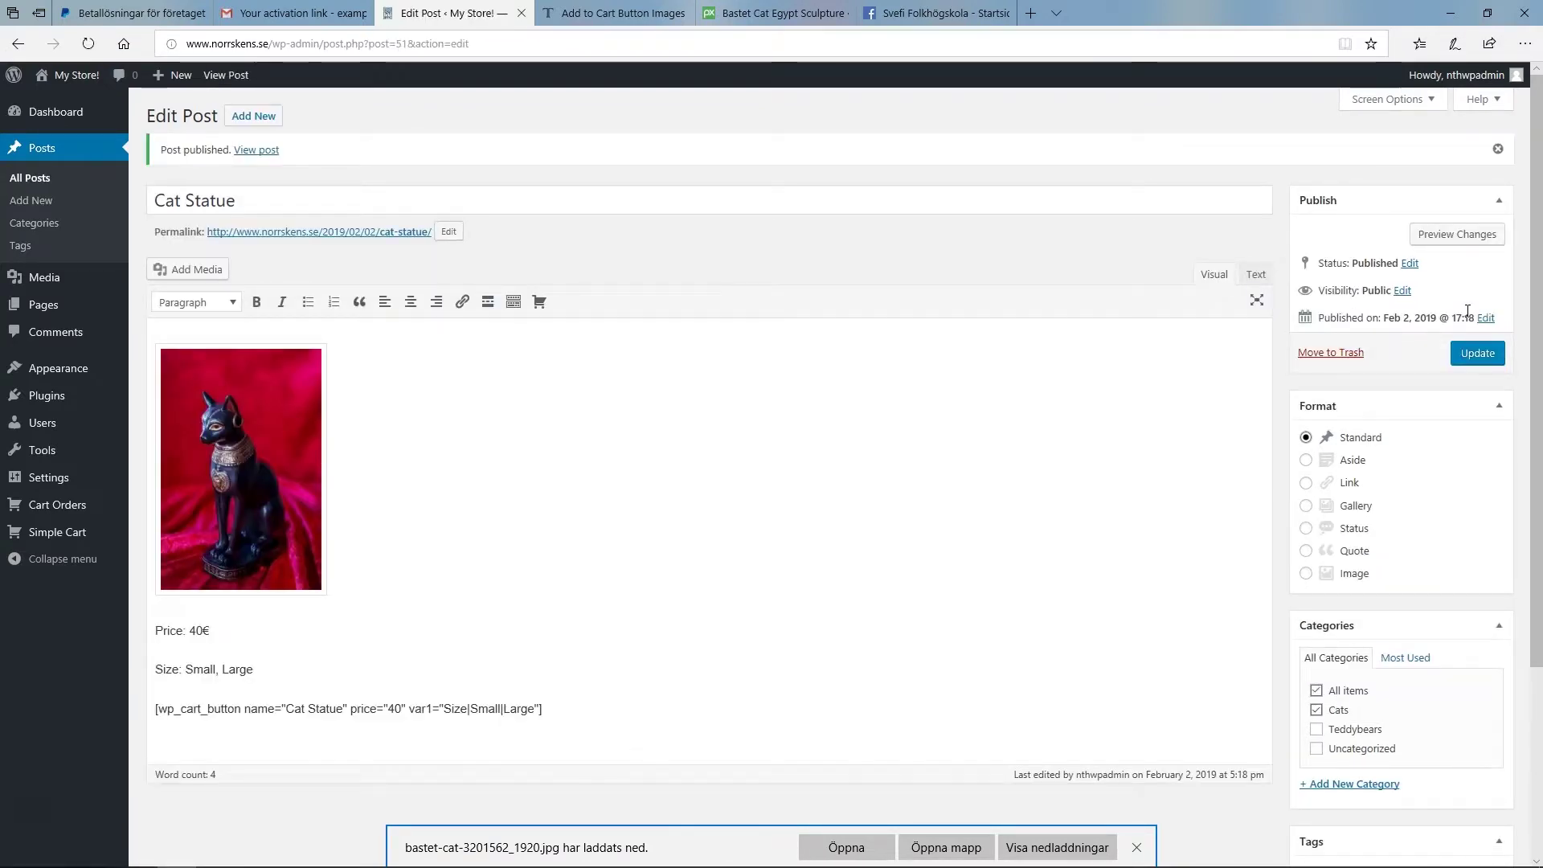
Step: Move the Knitted teddybear post from the posts list to the trash and restore it from there
{"action": "left_click", "coordinate": [76, 150]}
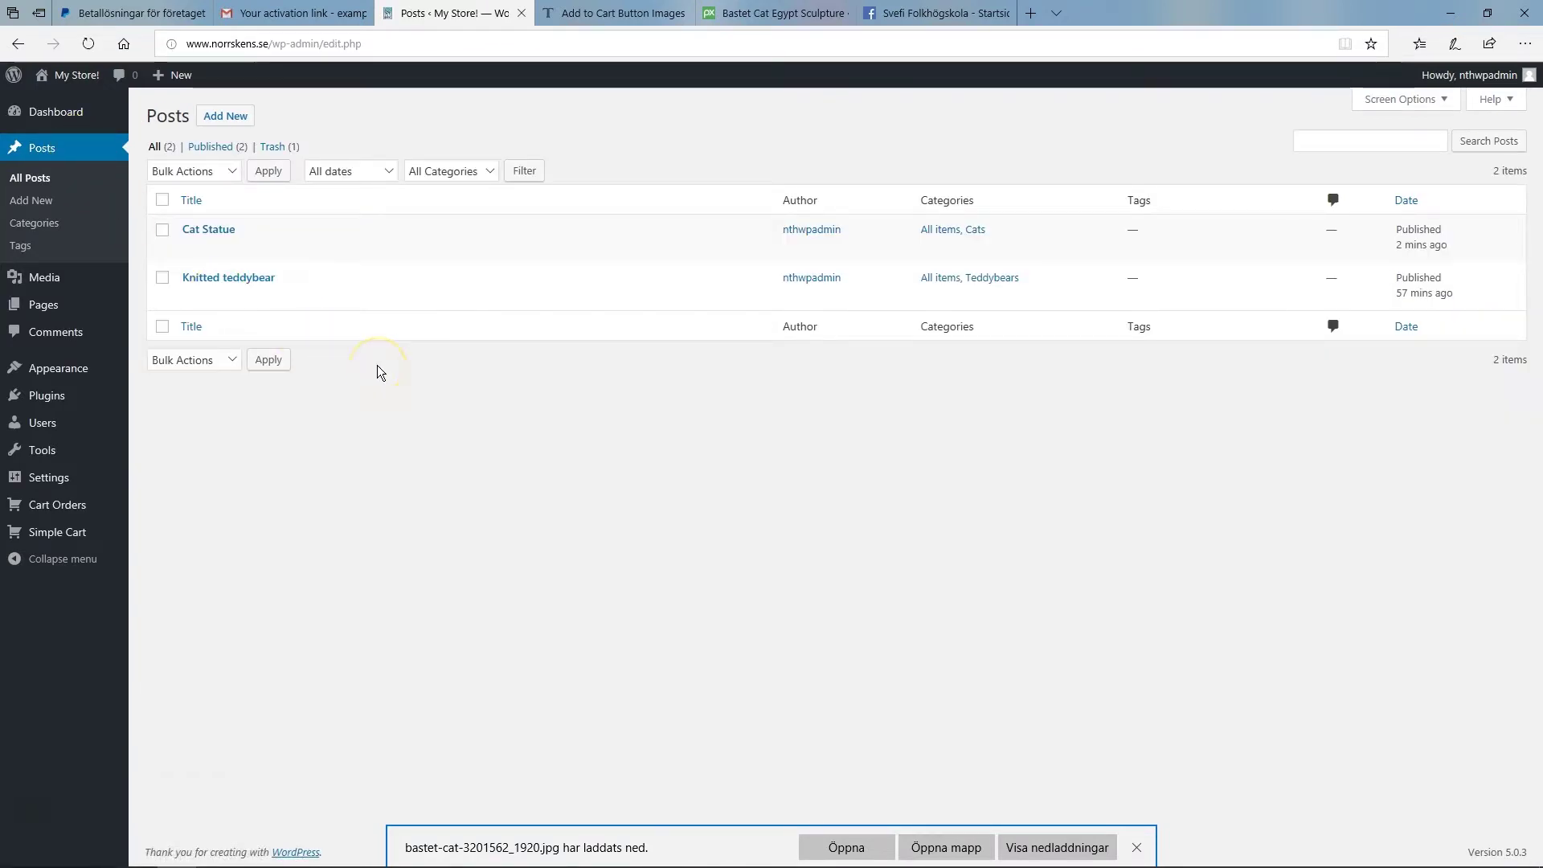
{"action": "mouse_move", "coordinate": [338, 306]}
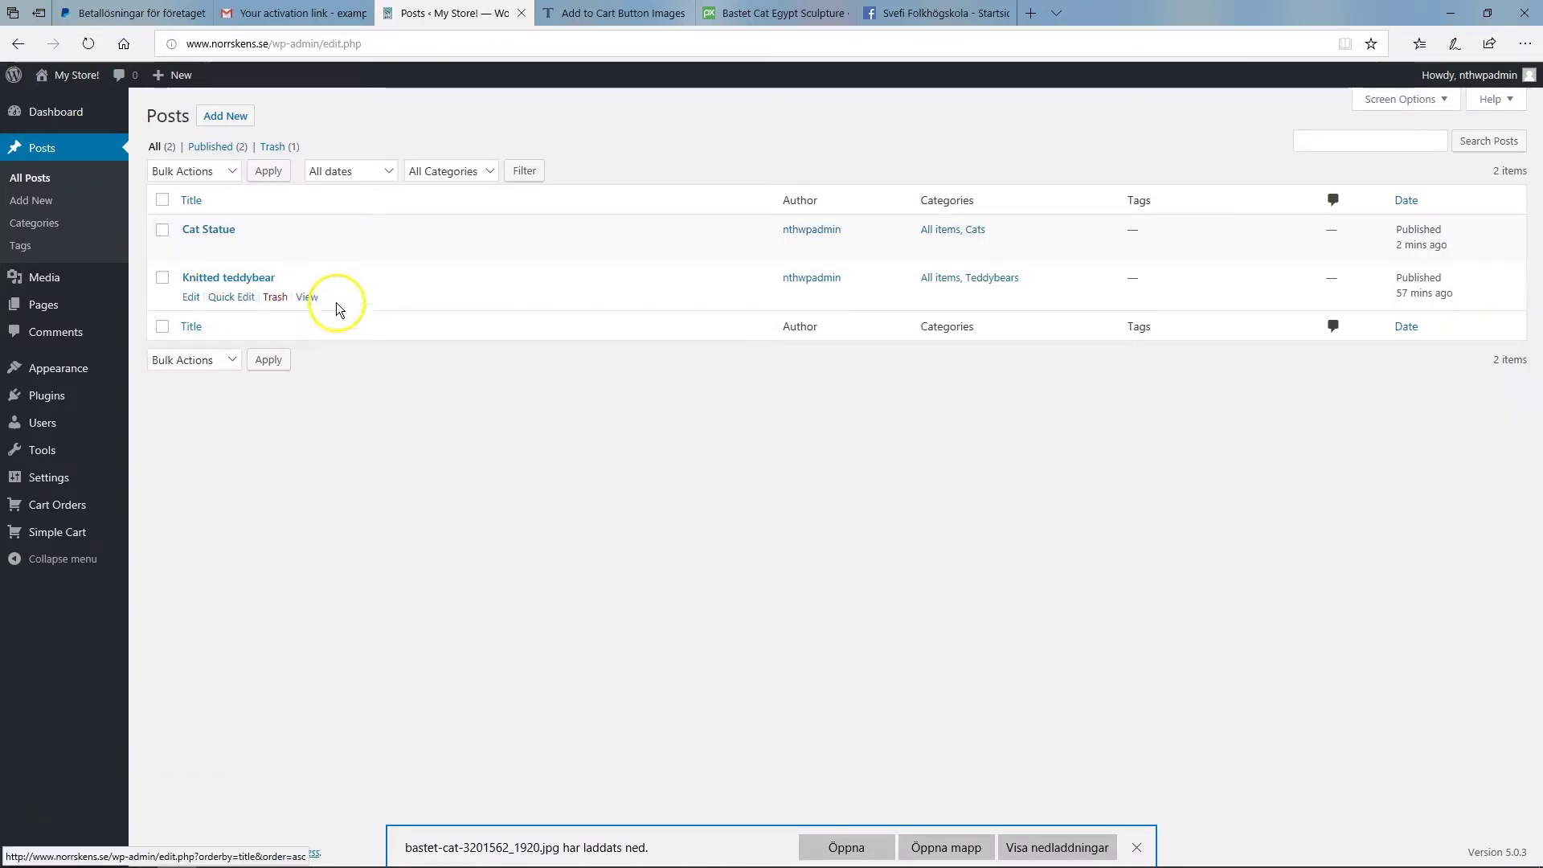
{"action": "mouse_move", "coordinate": [318, 235]}
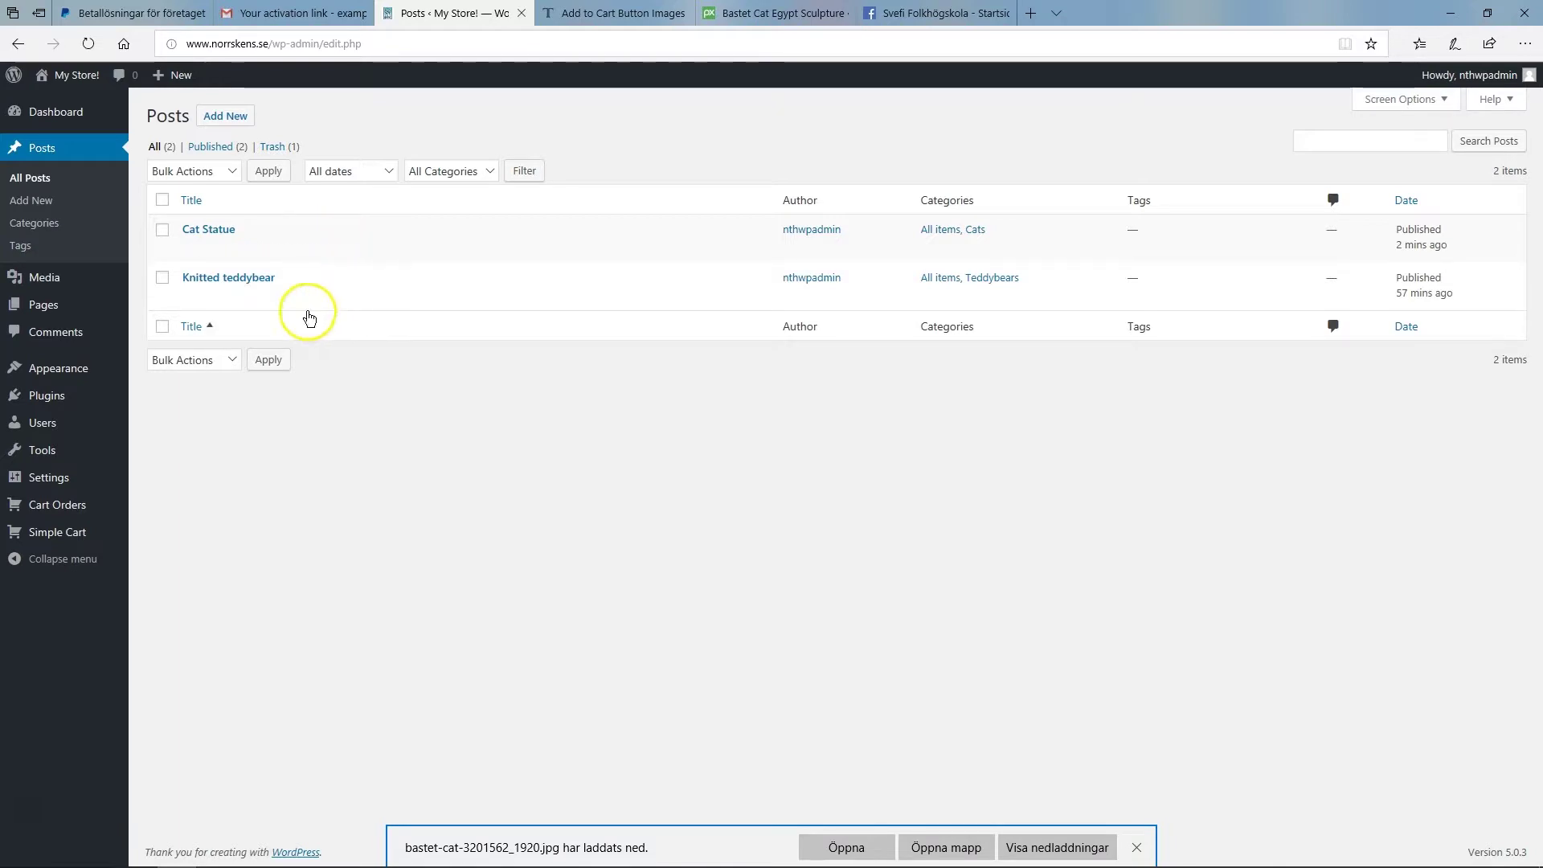
{"action": "left_click", "coordinate": [277, 303]}
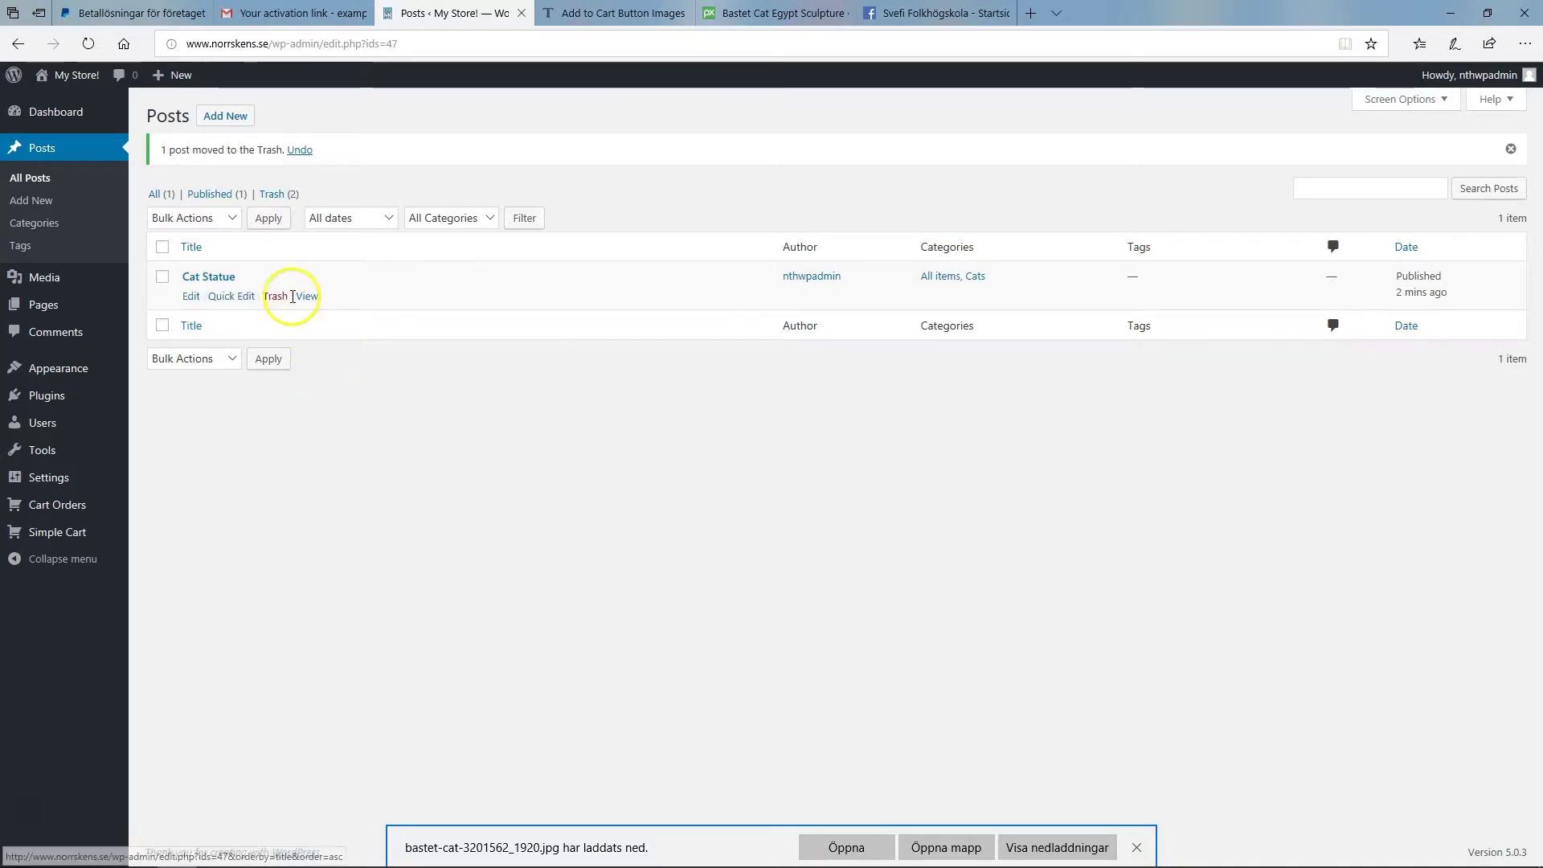
{"action": "left_click", "coordinate": [273, 197]}
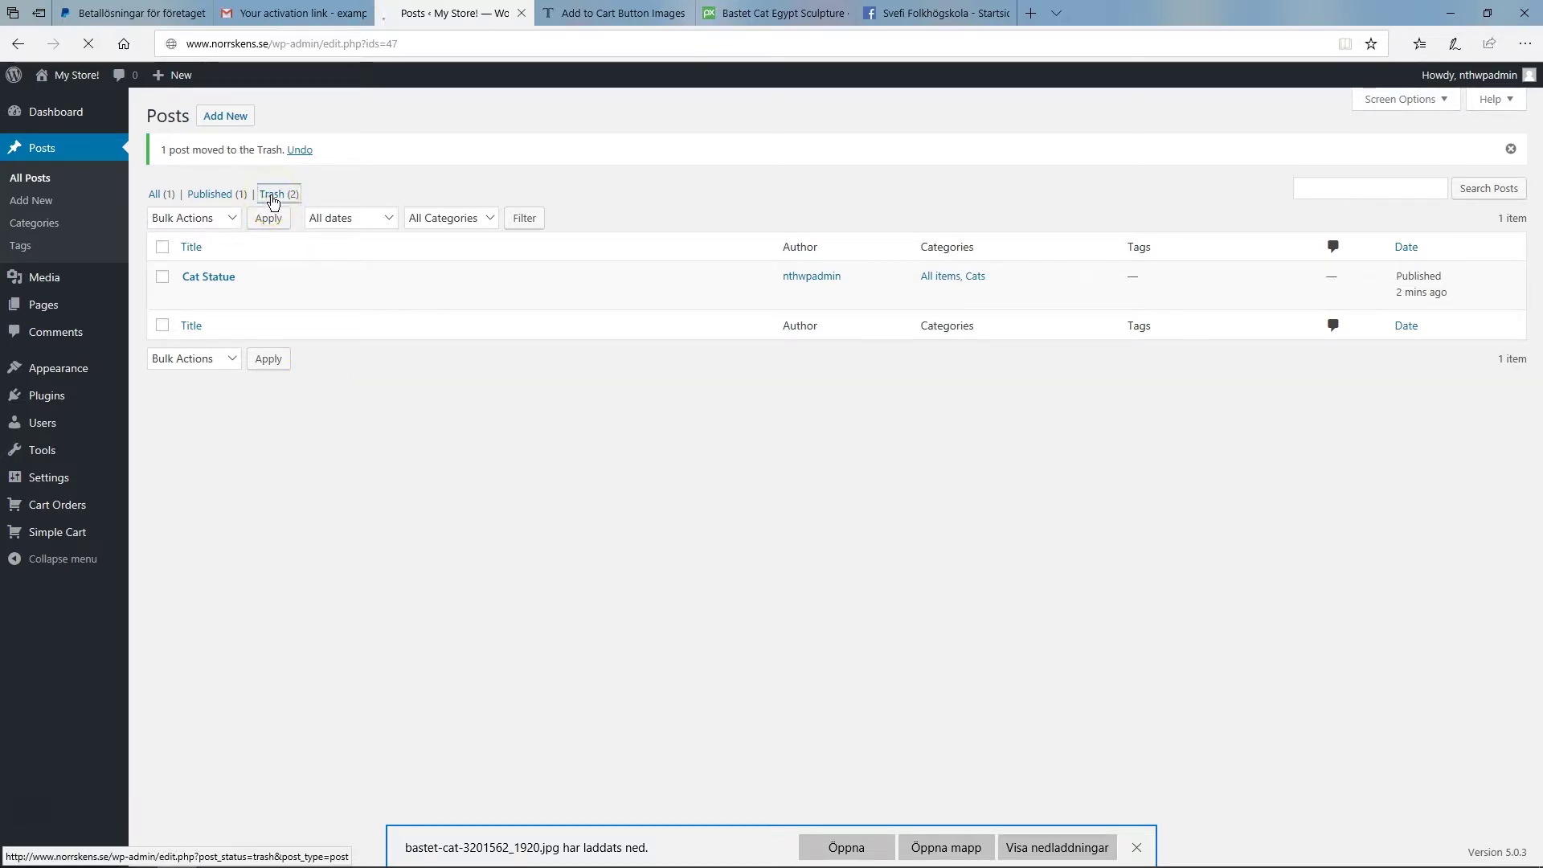
{"action": "left_click", "coordinate": [322, 245]}
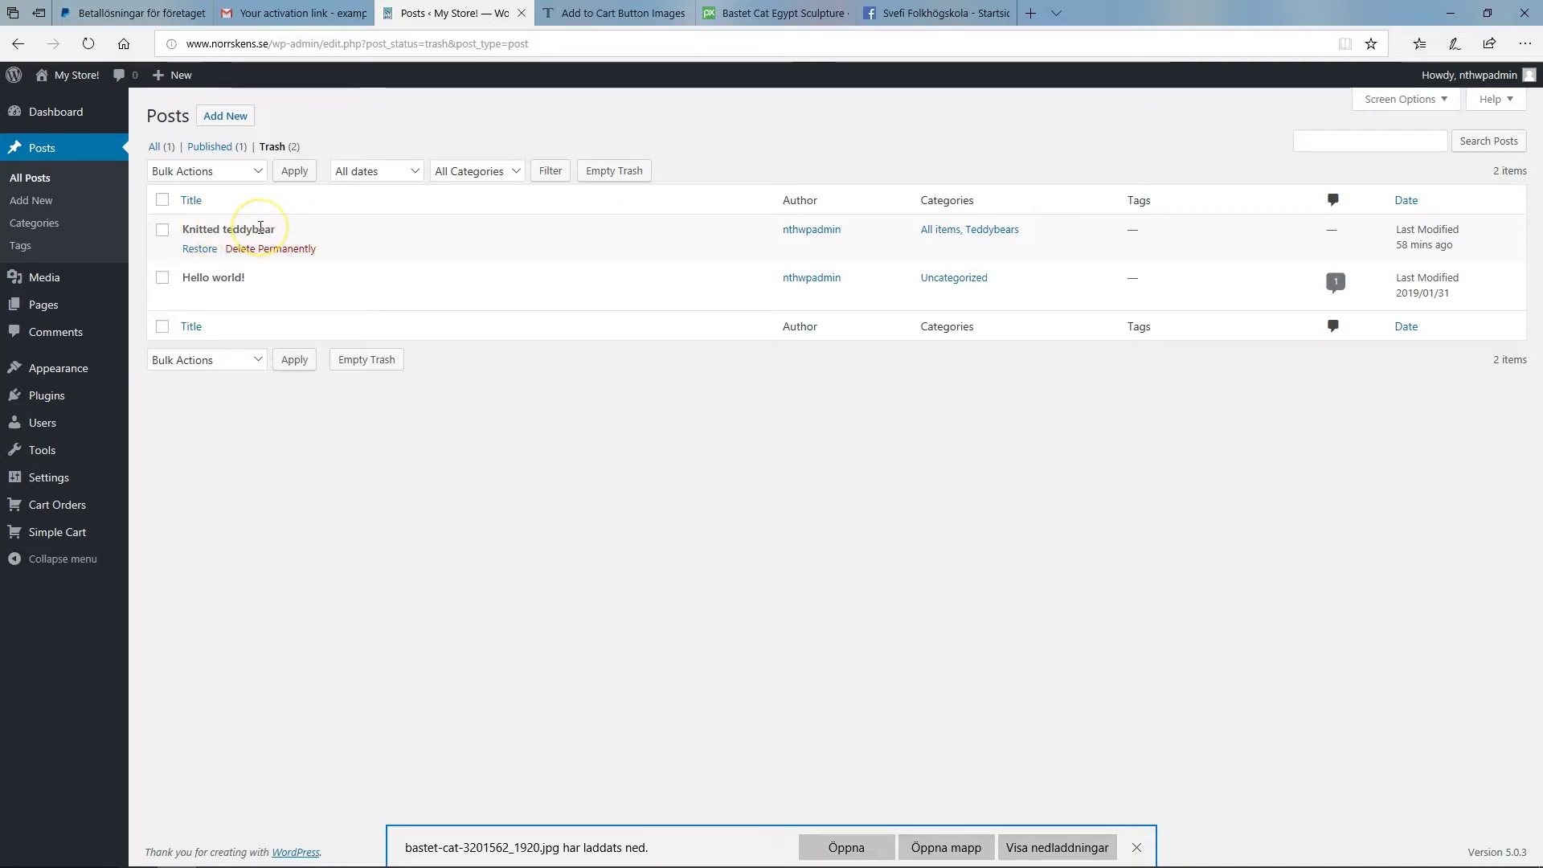
{"action": "left_click", "coordinate": [201, 249]}
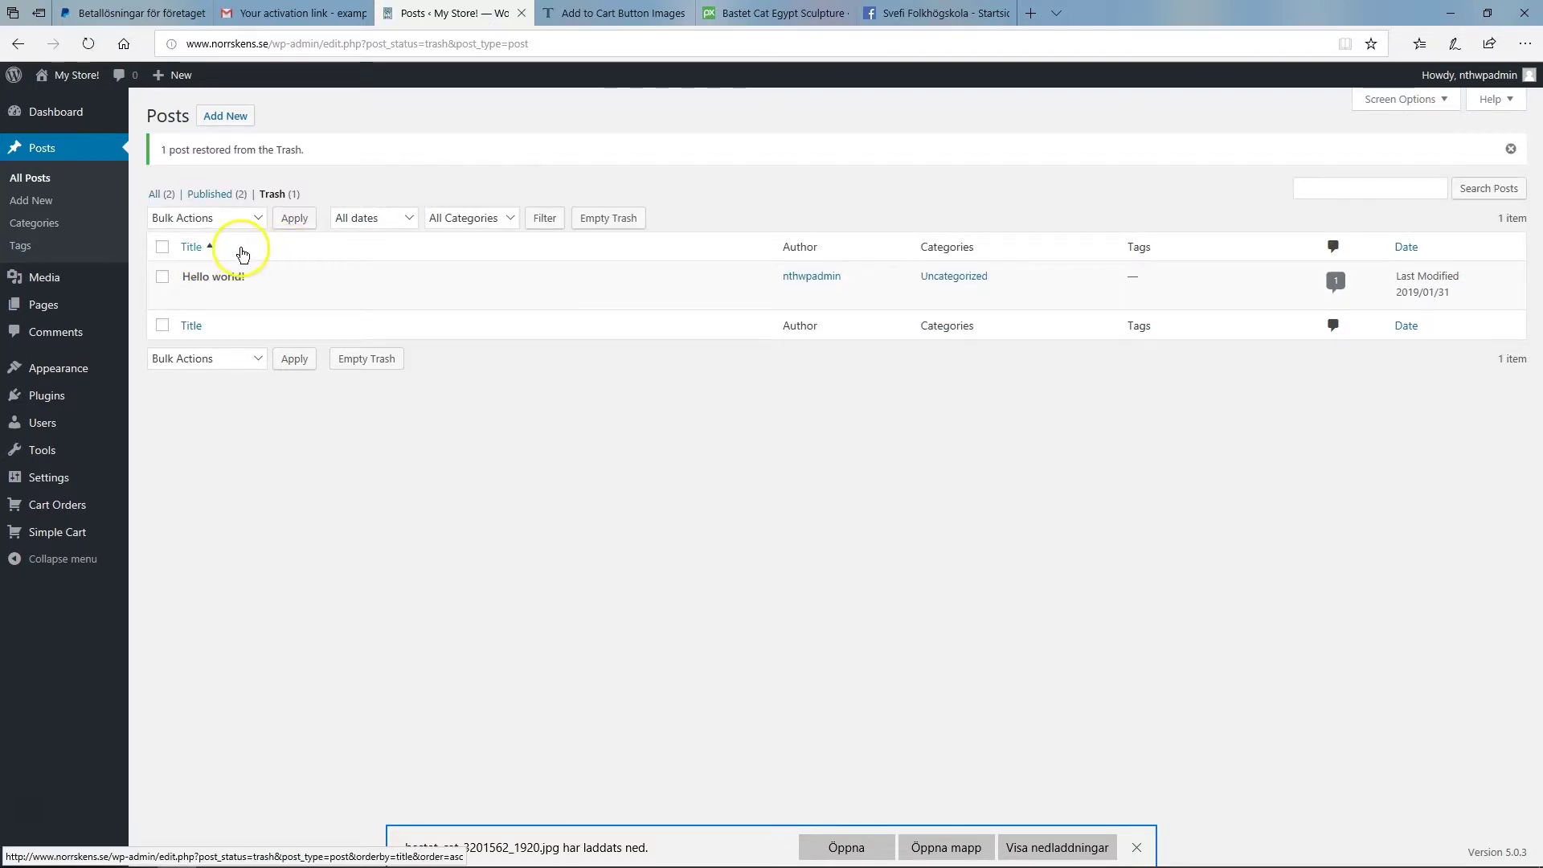
Step: Permanently delete the "Hello world!" post from the trash and return to the list of all posts
{"action": "left_click", "coordinate": [326, 255]}
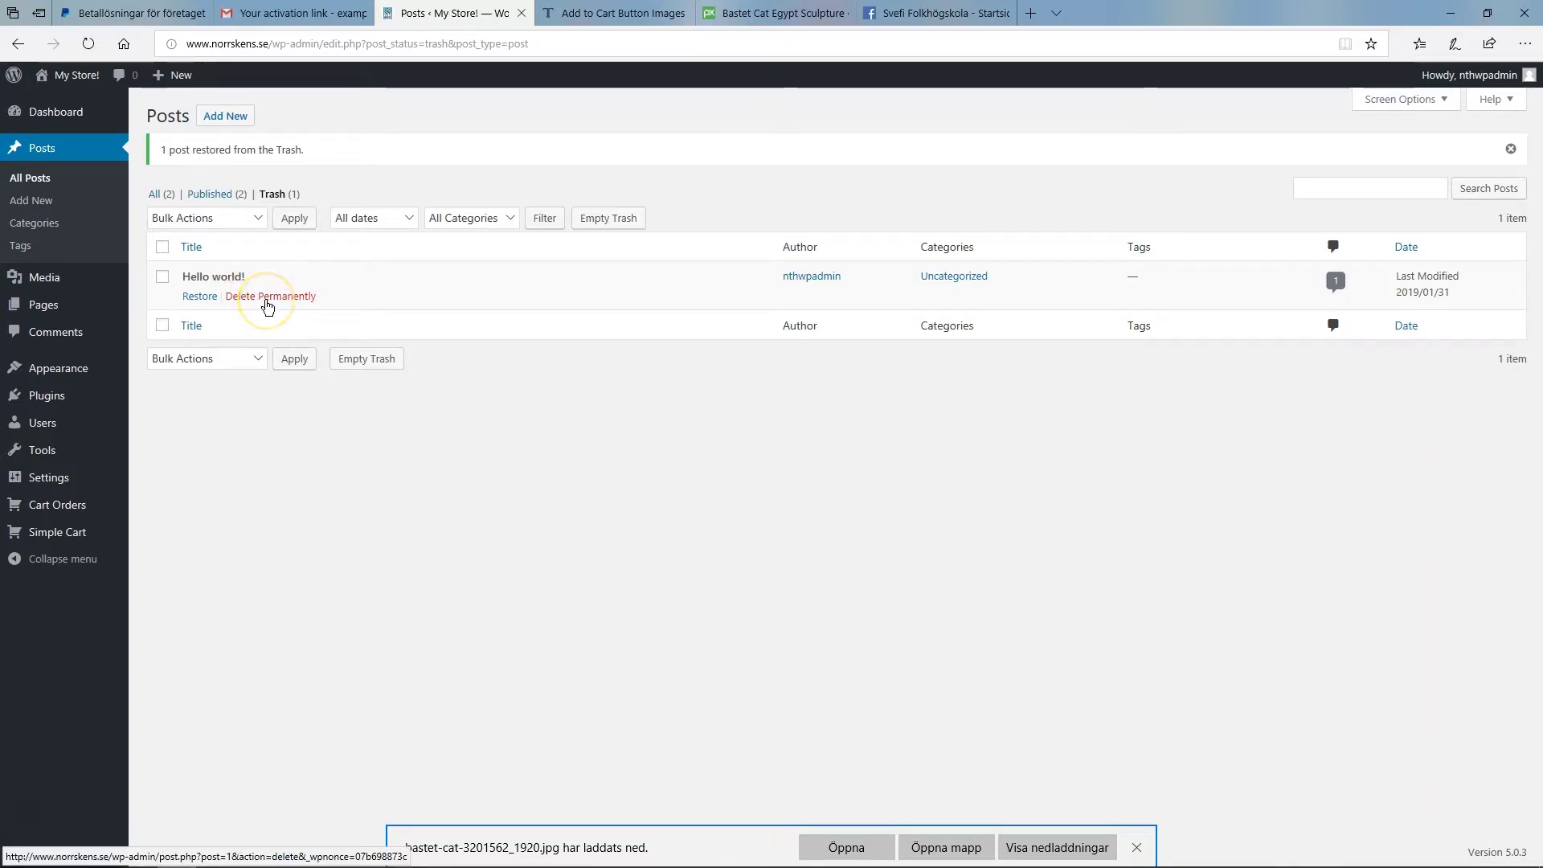
{"action": "left_click", "coordinate": [268, 297]}
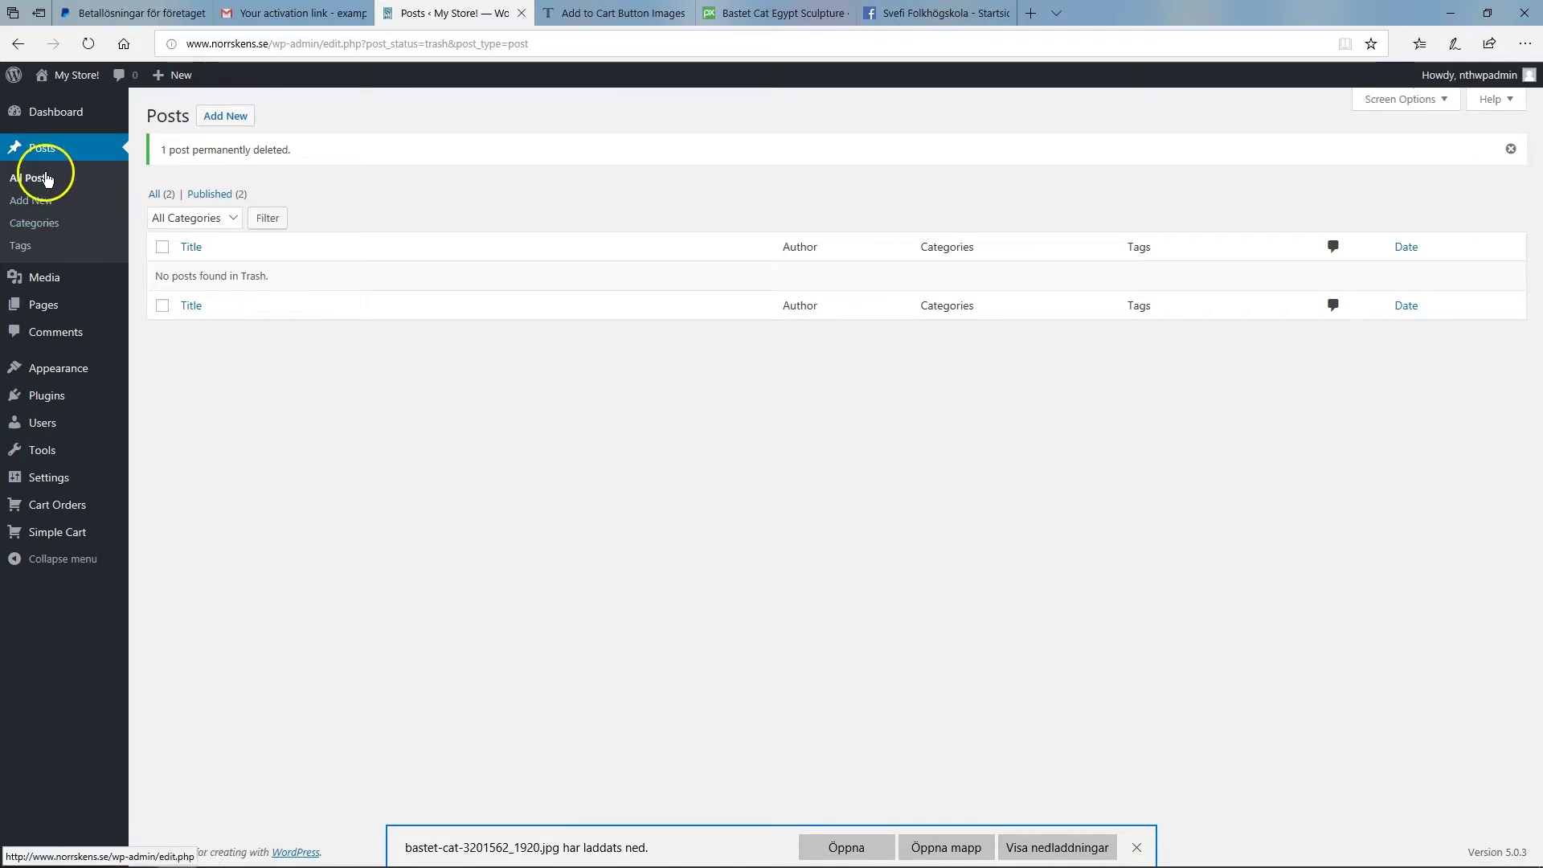
{"action": "left_click", "coordinate": [160, 195]}
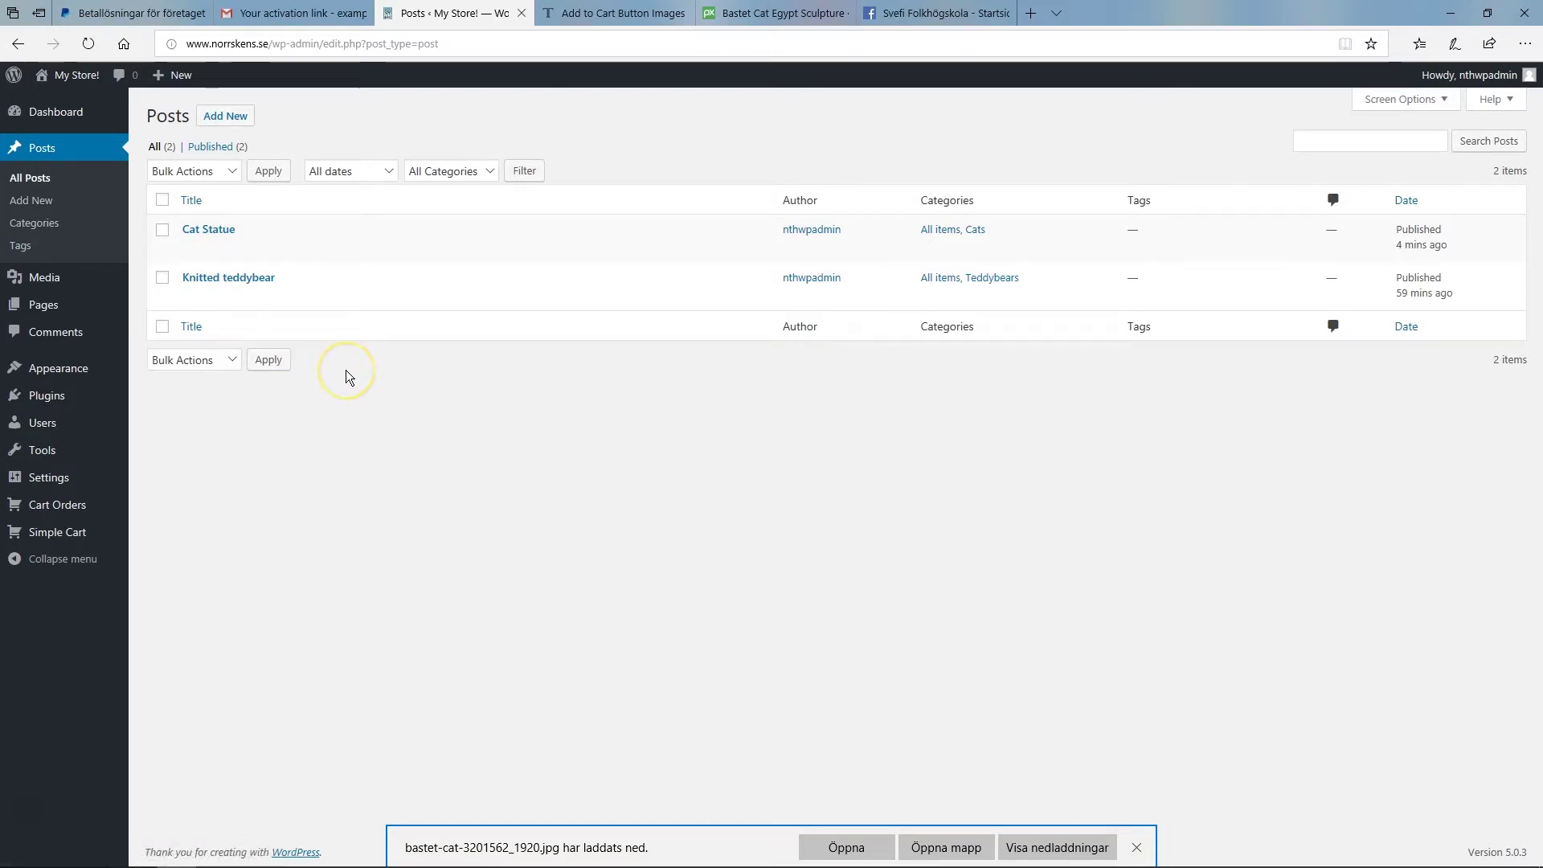
Step: Filter the posts list by the Cats category
{"action": "mouse_move", "coordinate": [297, 279]}
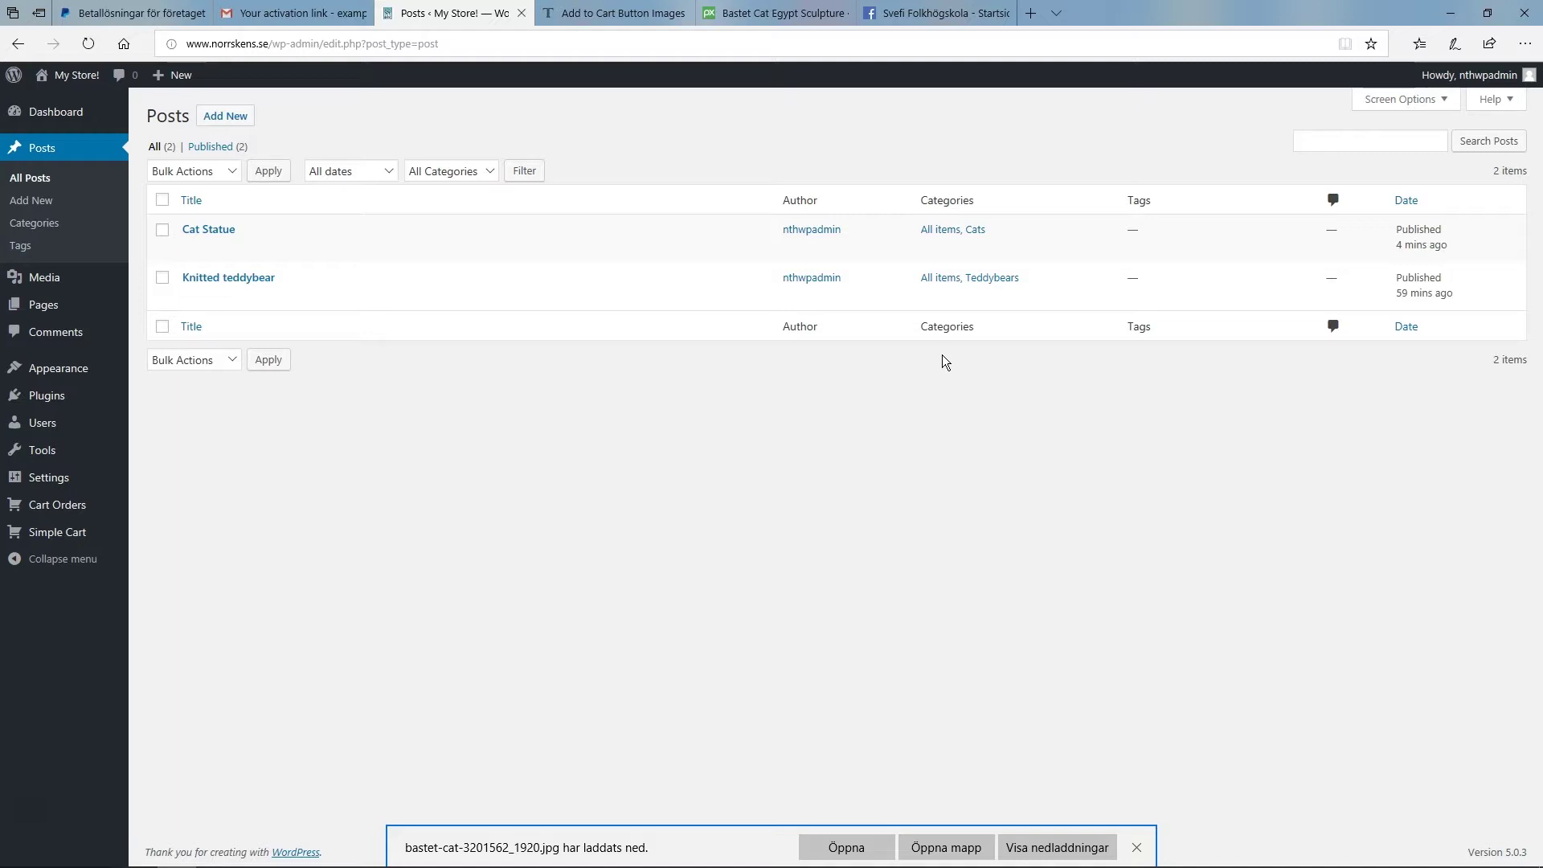
{"action": "left_click", "coordinate": [491, 175]}
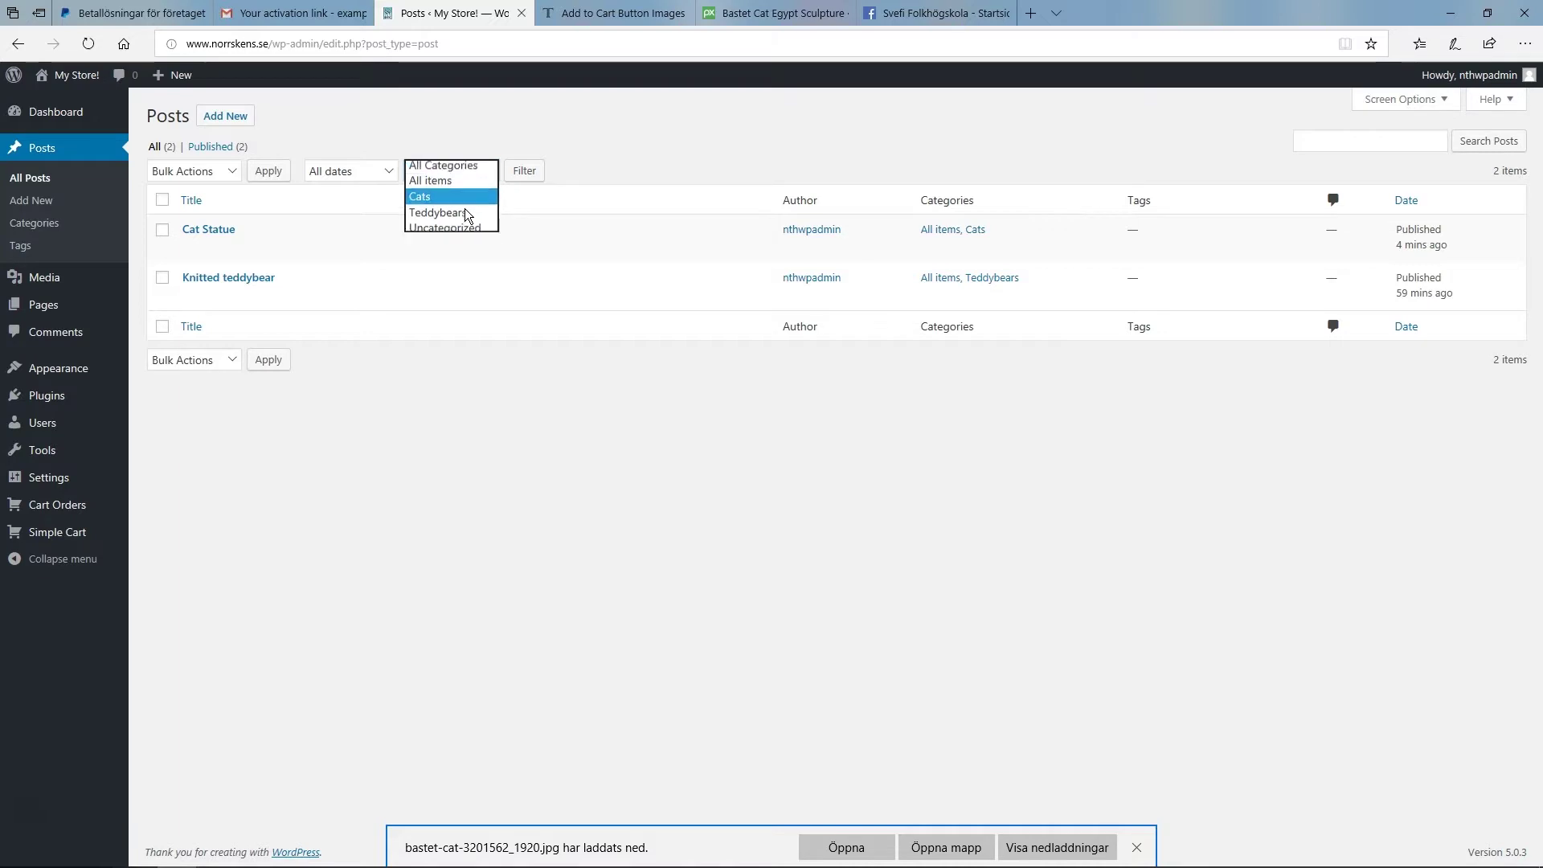
{"action": "left_click", "coordinate": [465, 208]}
{"action": "left_click", "coordinate": [520, 177]}
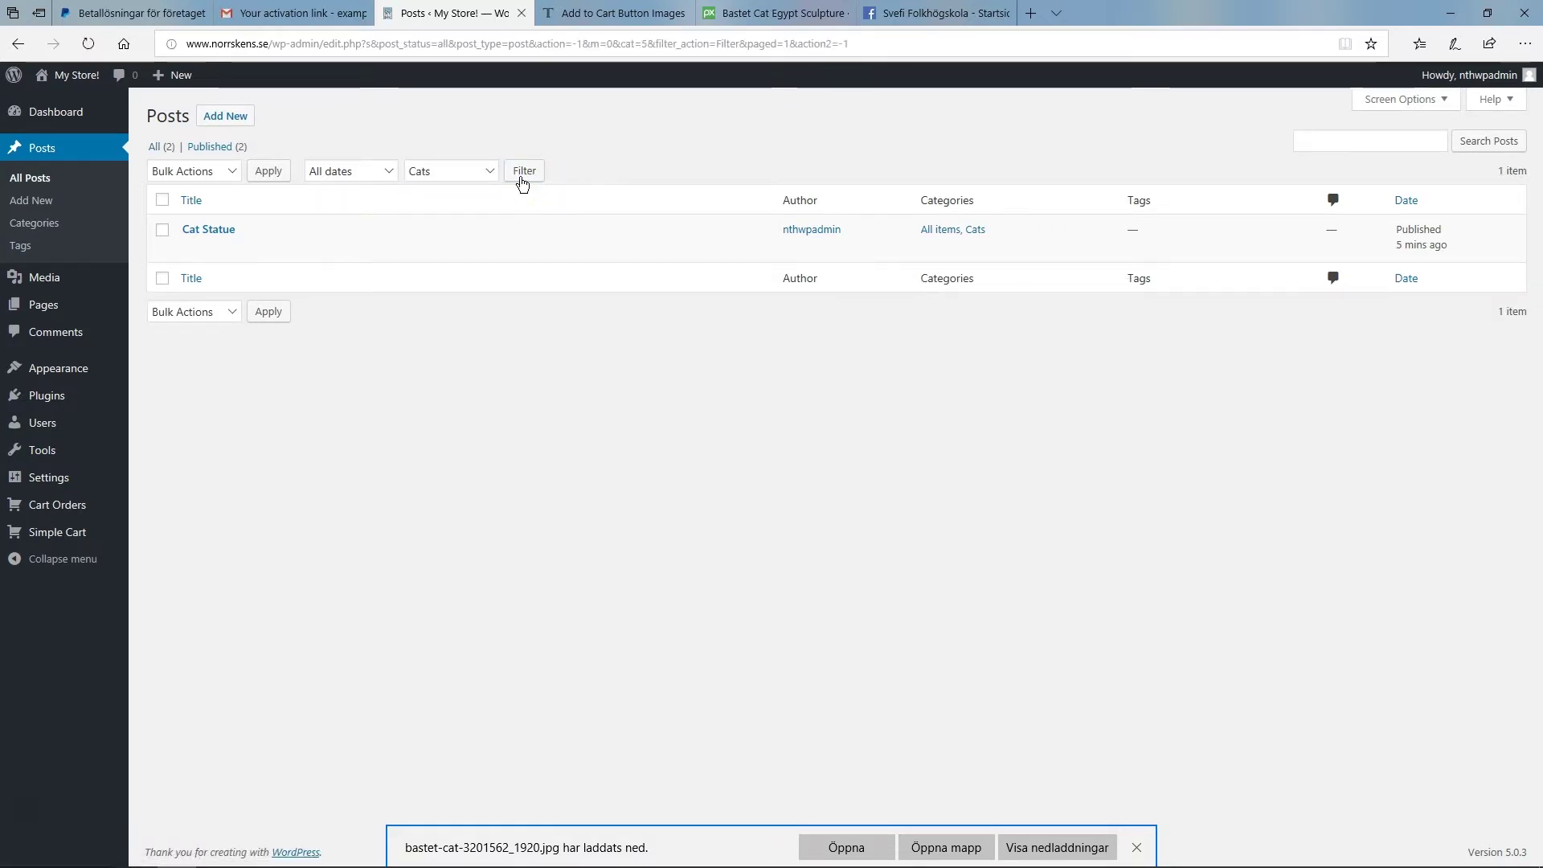
{"action": "left_click", "coordinate": [485, 214]}
{"action": "mouse_move", "coordinate": [239, 232]}
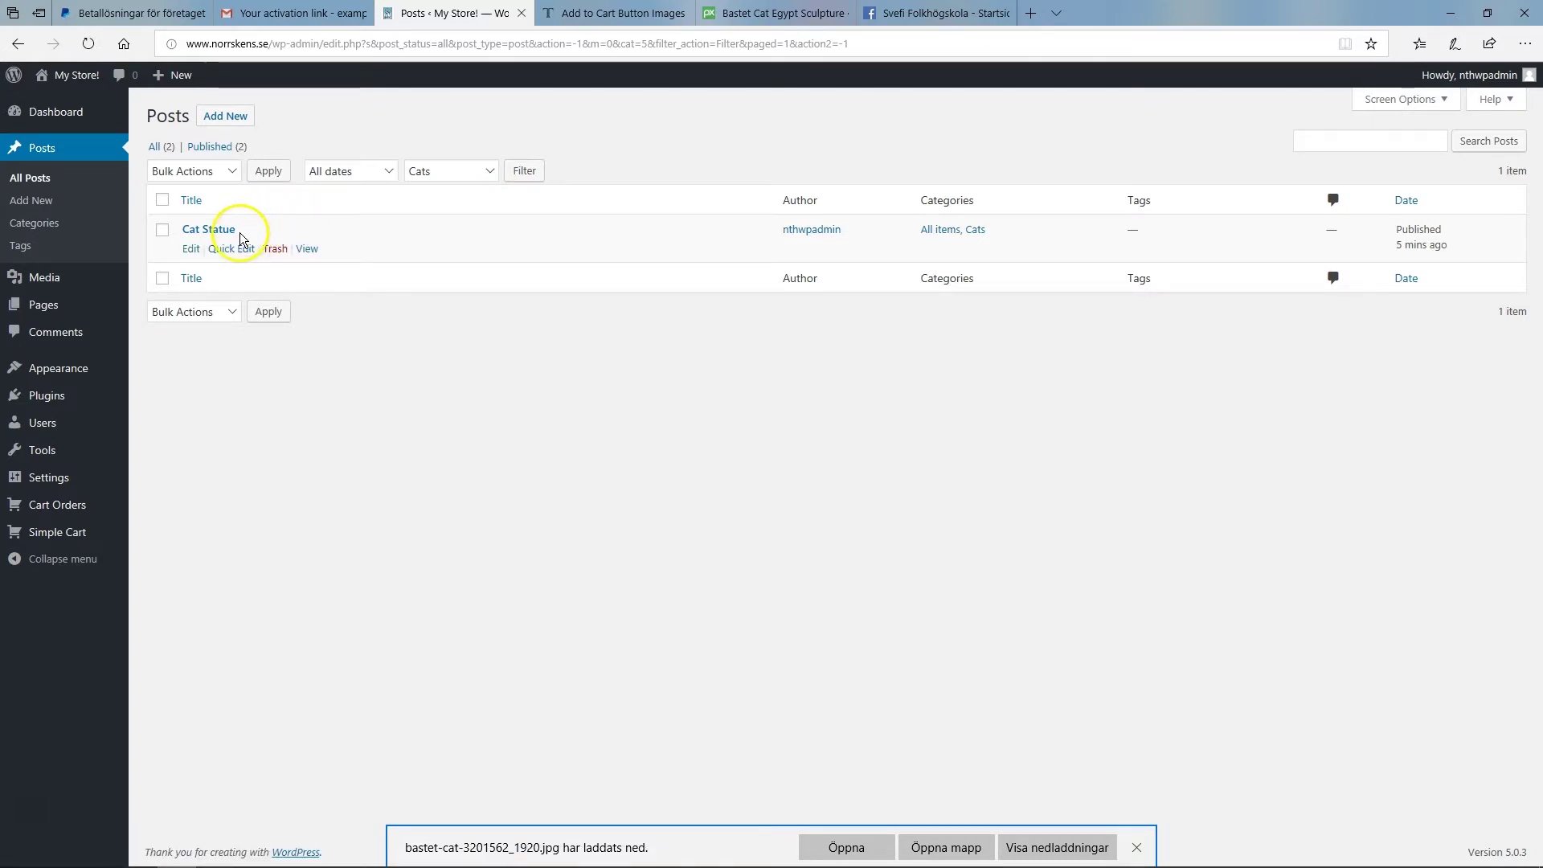
Step: Reset the posts list filter to All Categories
{"action": "left_click", "coordinate": [457, 172]}
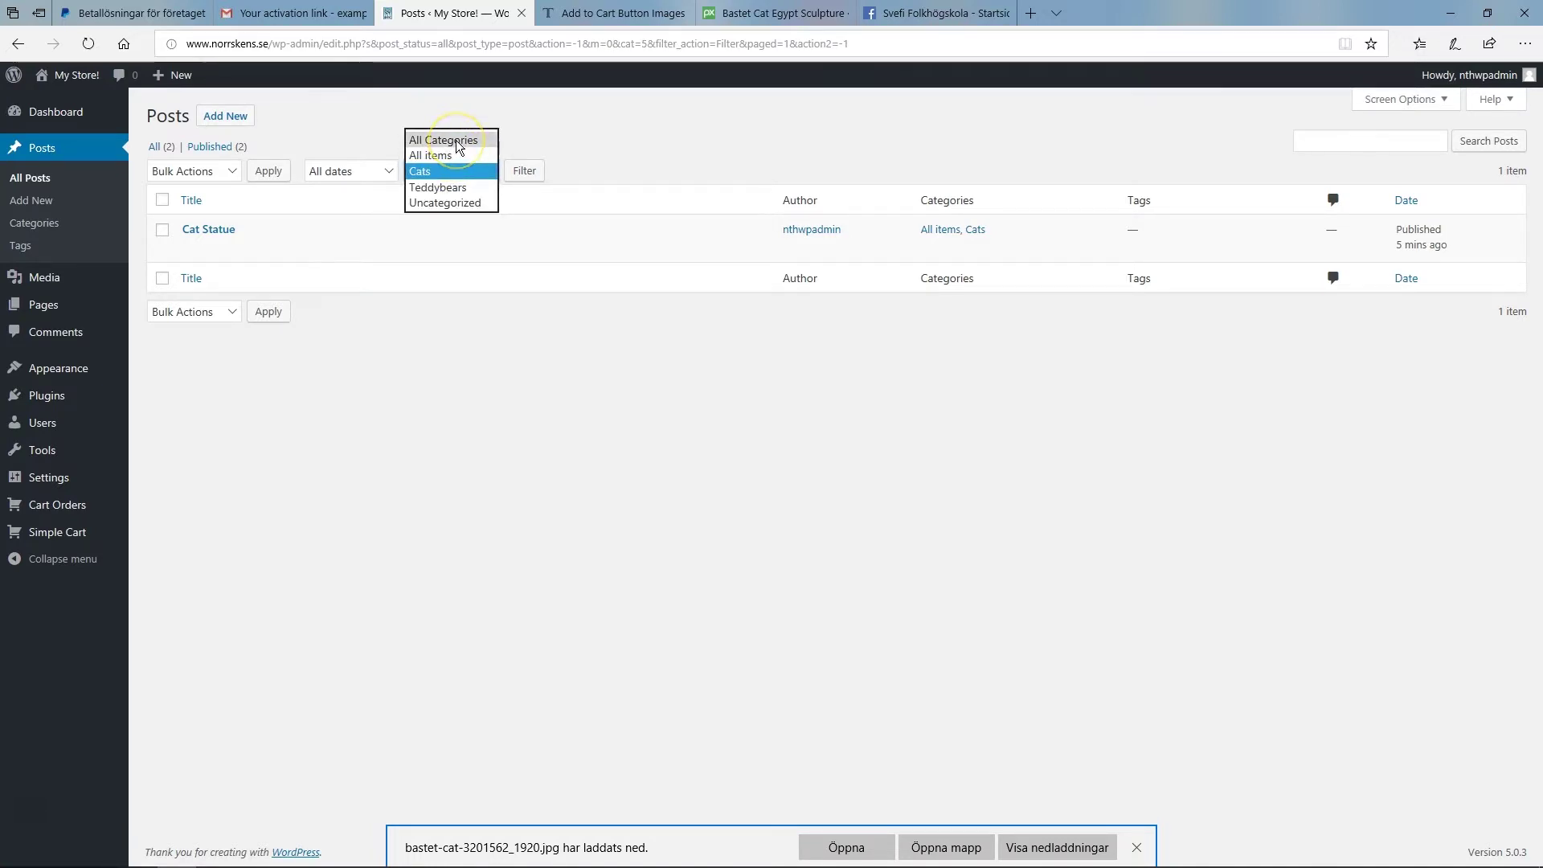
{"action": "left_click", "coordinate": [455, 141]}
{"action": "left_click", "coordinate": [521, 173]}
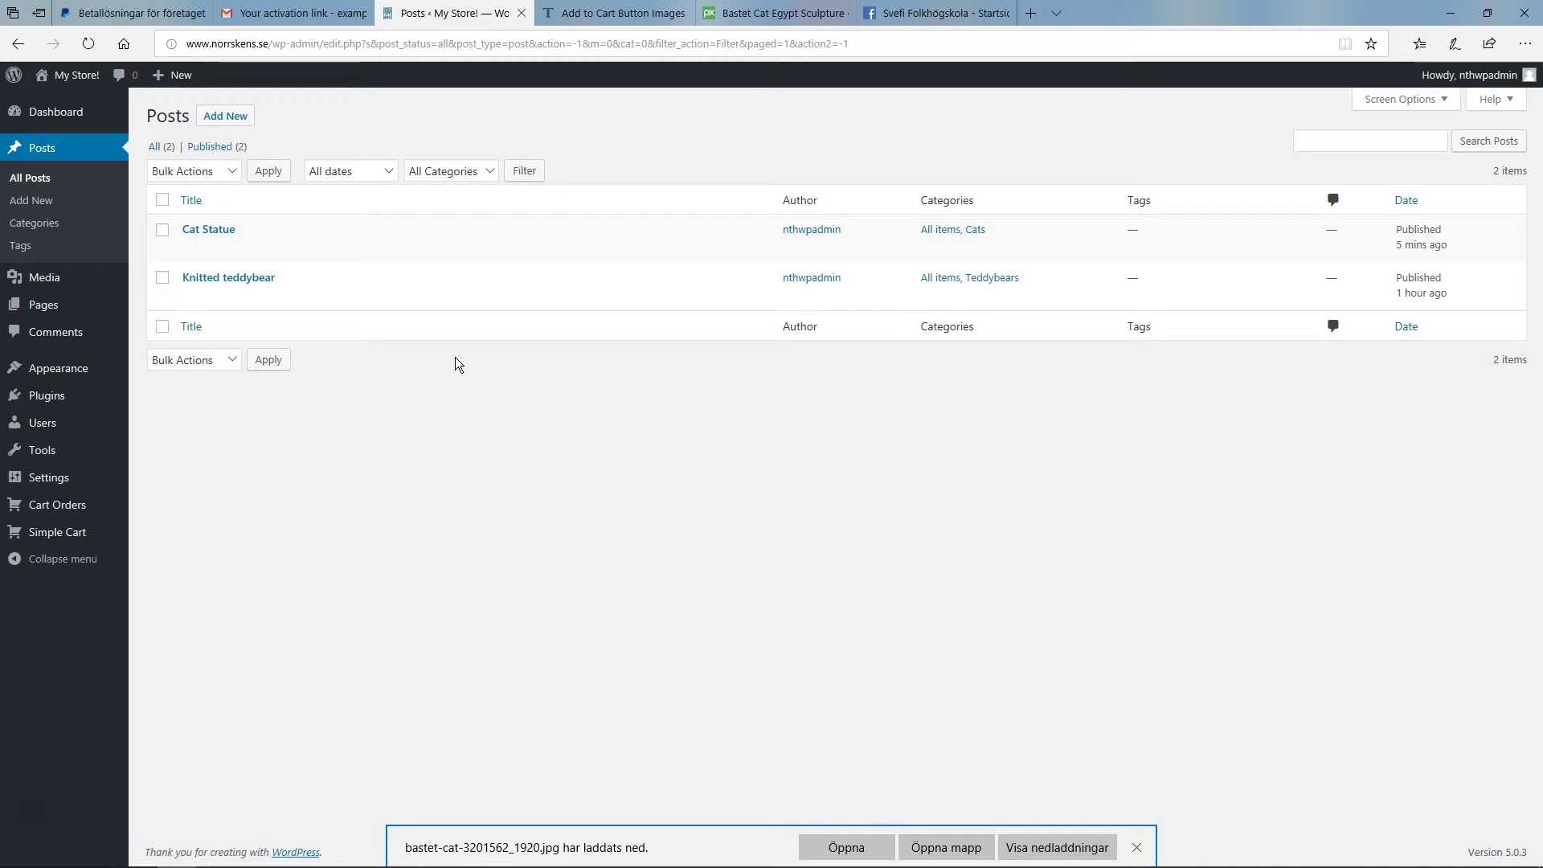
Step: Visit the store's public home page and review the Cat Statue and Knitted teddybear posts
{"action": "left_click", "coordinate": [75, 81]}
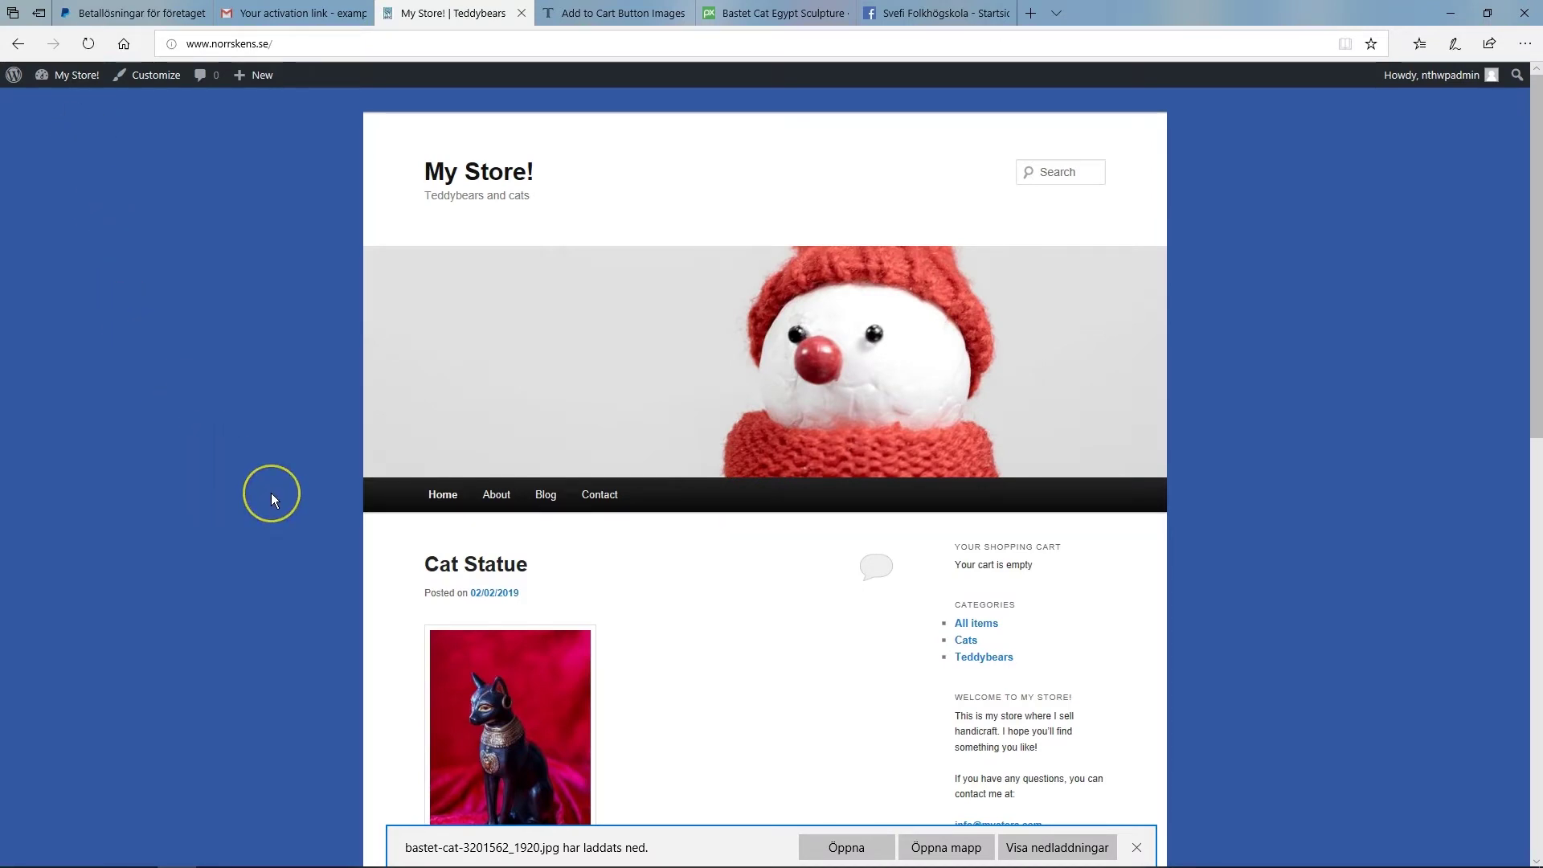
{"action": "scroll", "coordinate": [272, 494], "scroll_direction": "down", "scroll_amount": 3}
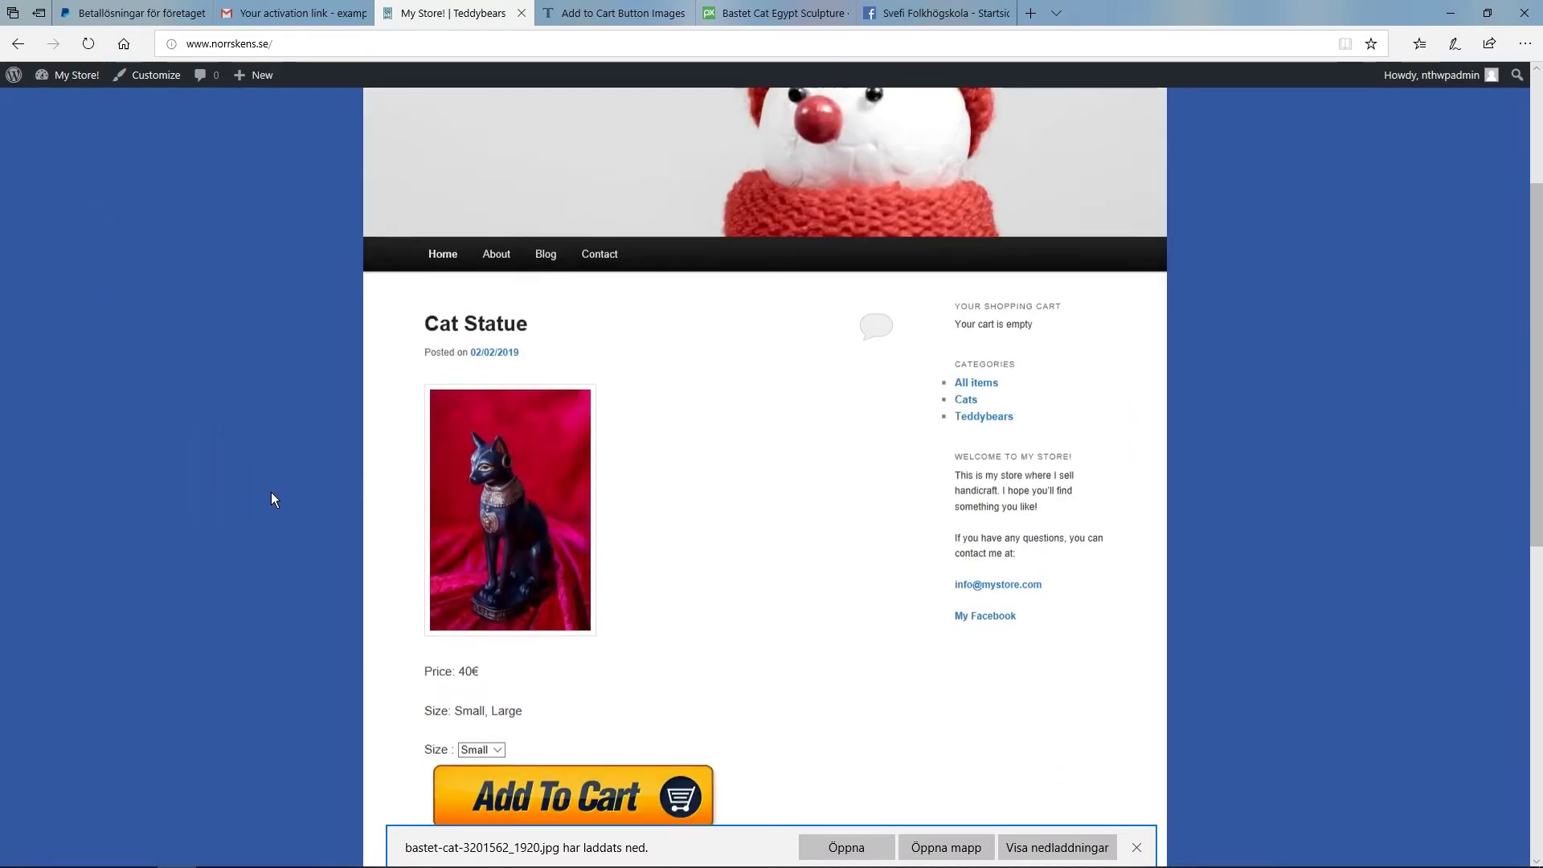
{"action": "scroll", "coordinate": [301, 452], "scroll_direction": "down", "scroll_amount": 2}
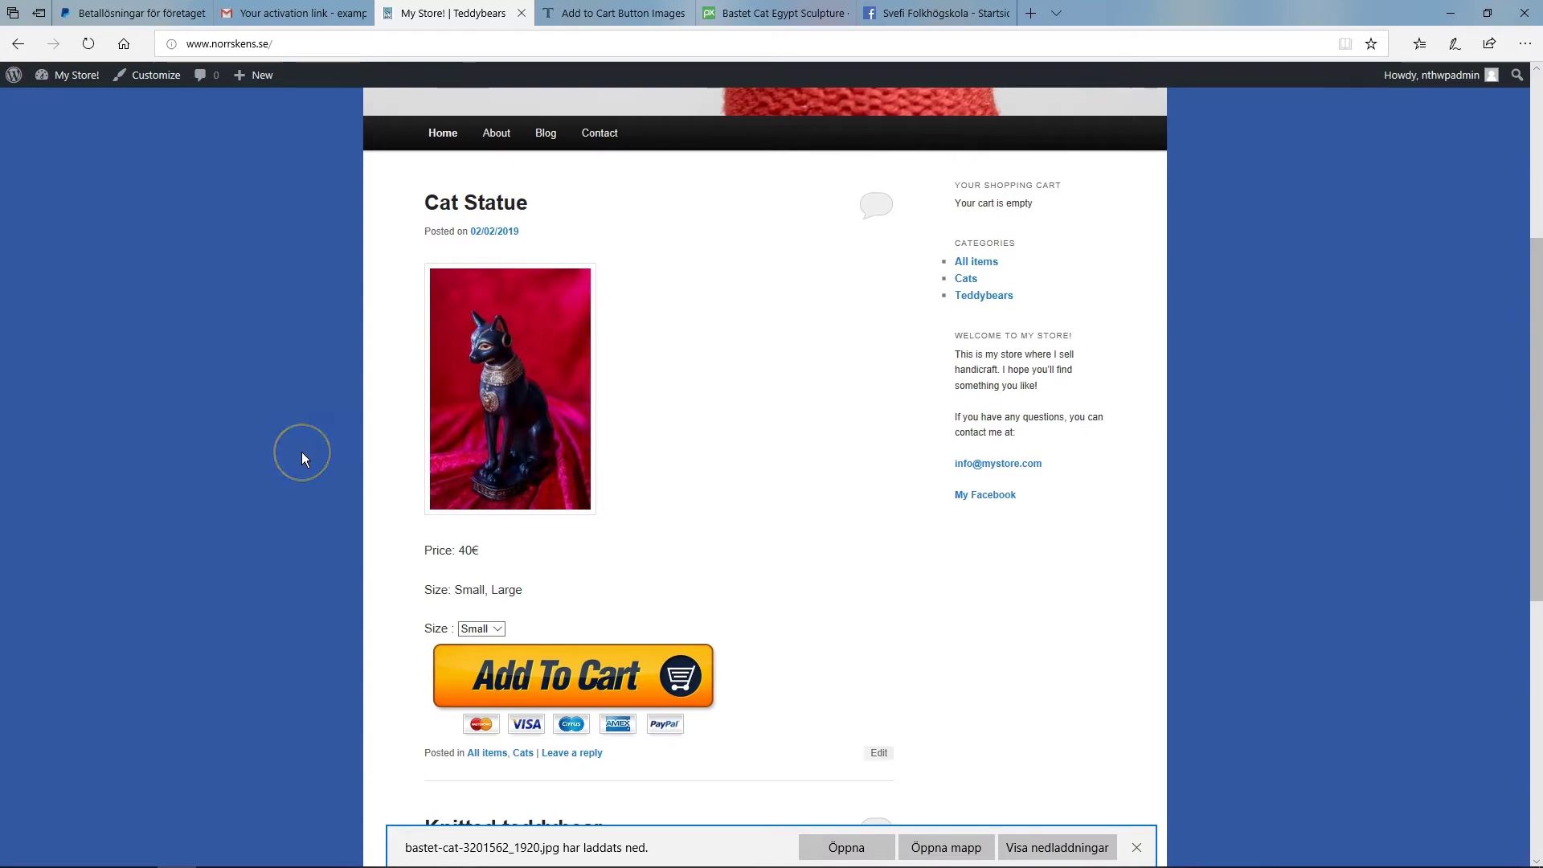
{"action": "scroll", "coordinate": [302, 452], "scroll_direction": "down", "scroll_amount": 3}
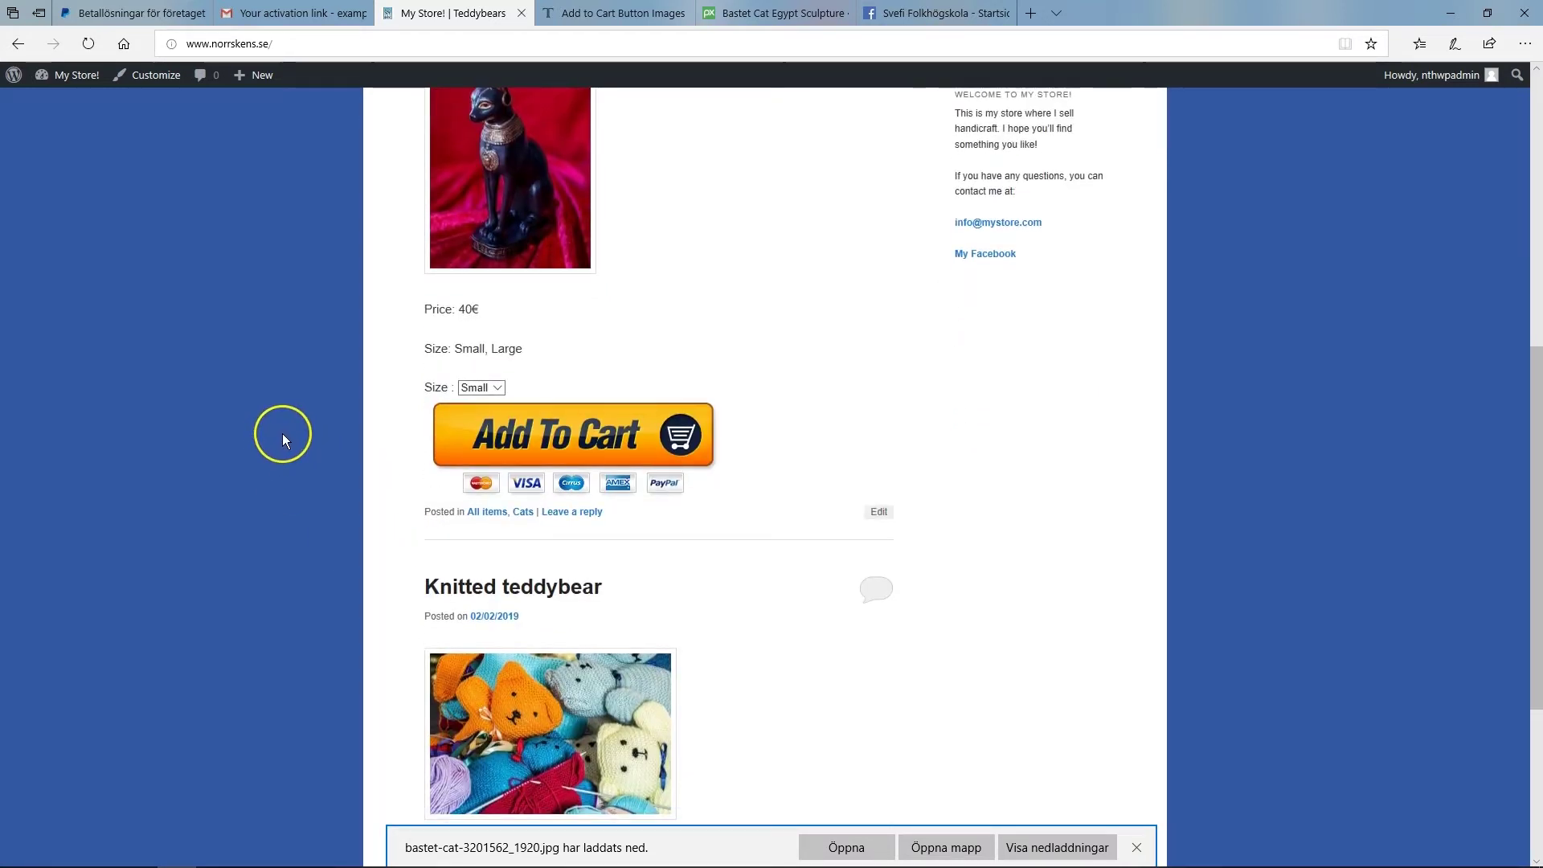
{"action": "scroll", "coordinate": [282, 435], "scroll_direction": "up", "scroll_amount": 3}
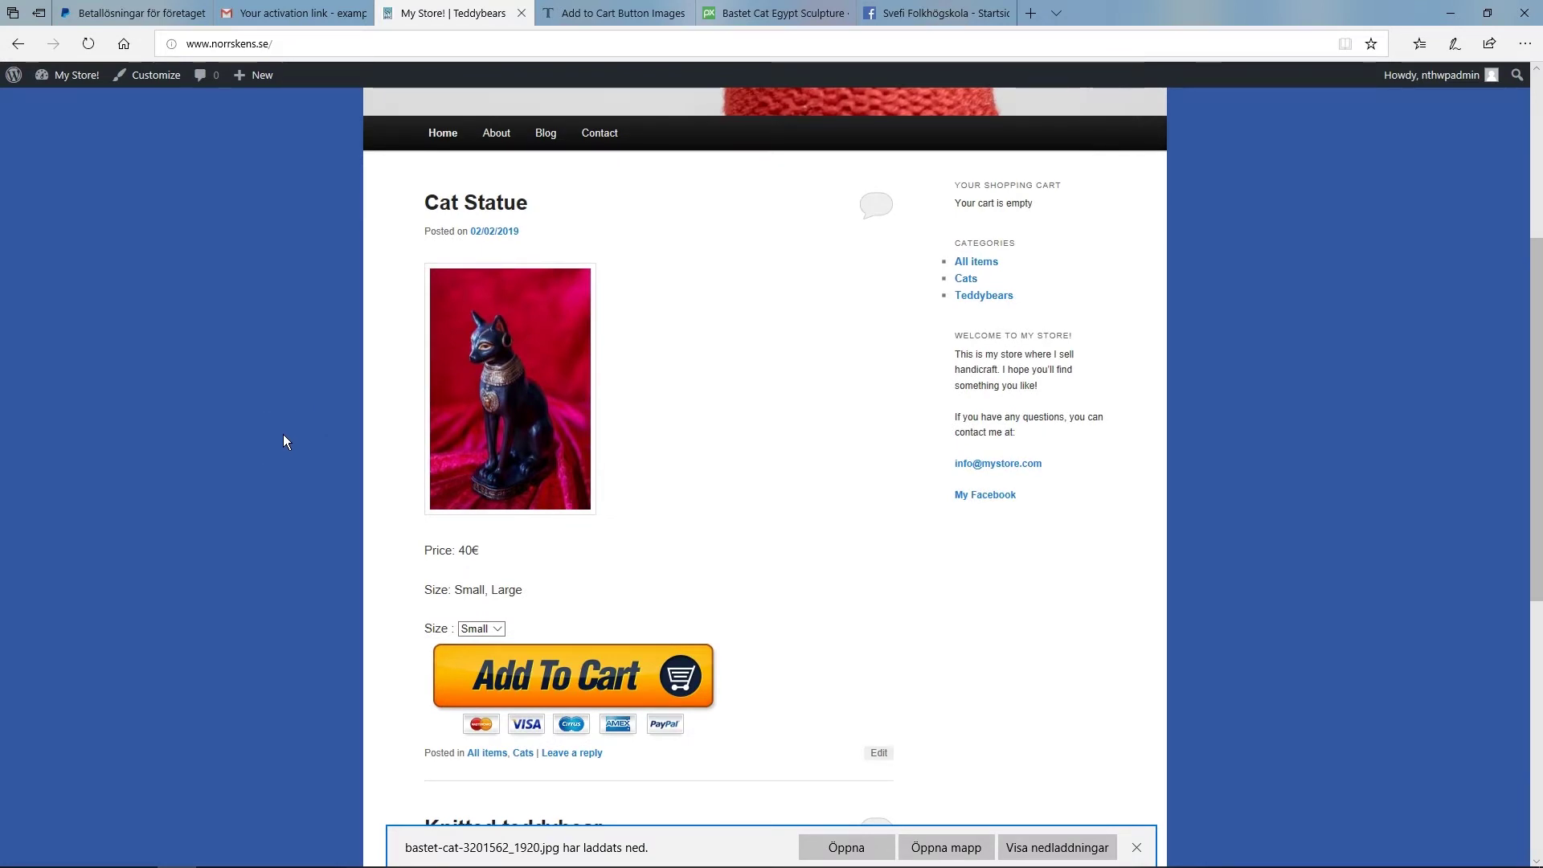
Step: Check the products shown on the store's Teddybears, Cats and All items category pages
{"action": "left_click", "coordinate": [981, 295]}
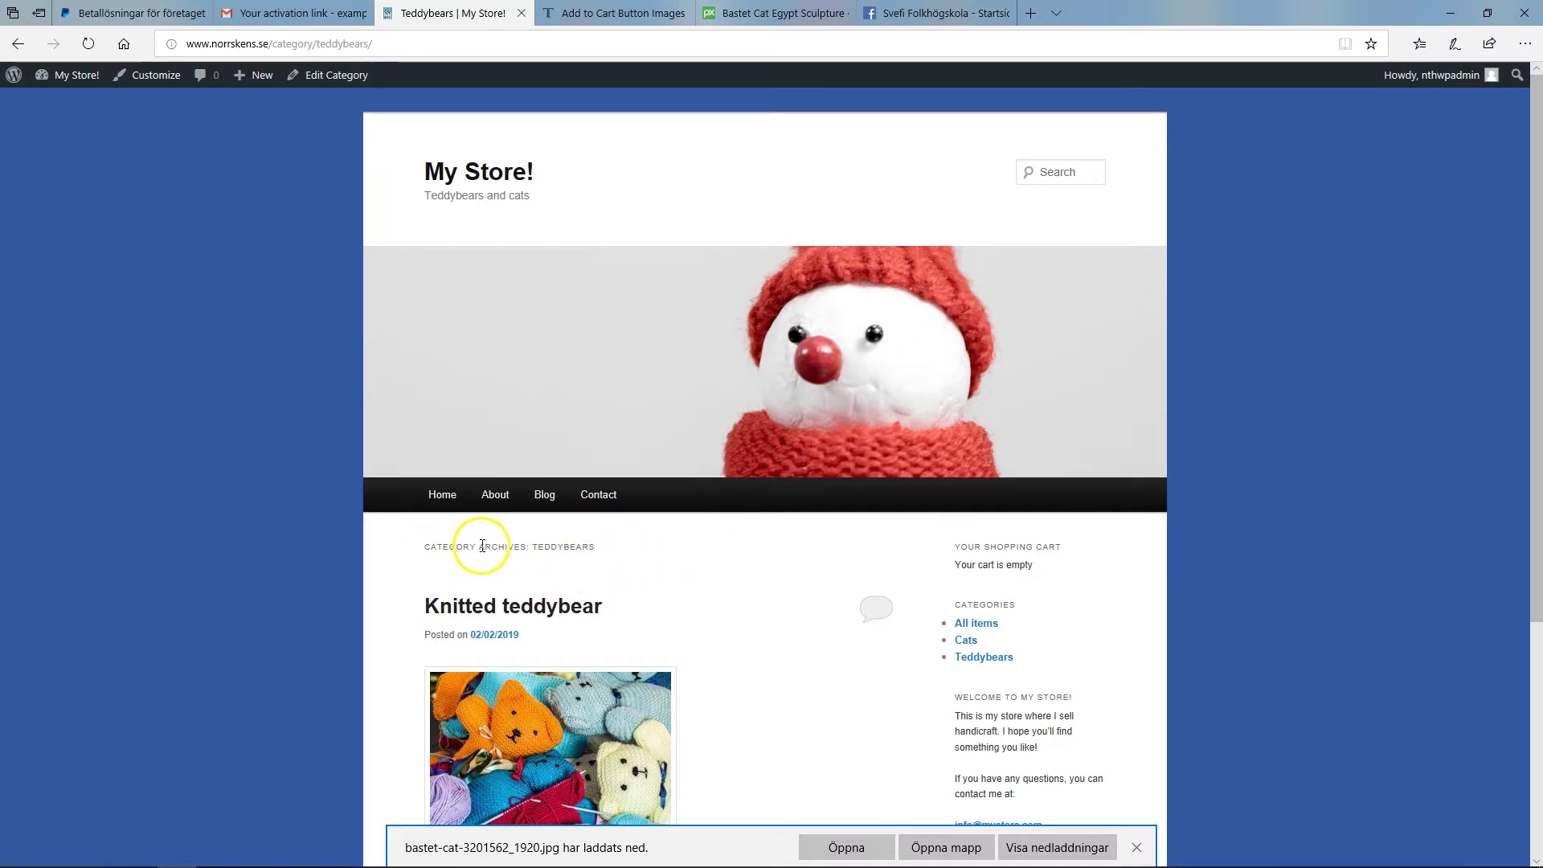
{"action": "scroll", "coordinate": [675, 543], "scroll_direction": "down", "scroll_amount": 4}
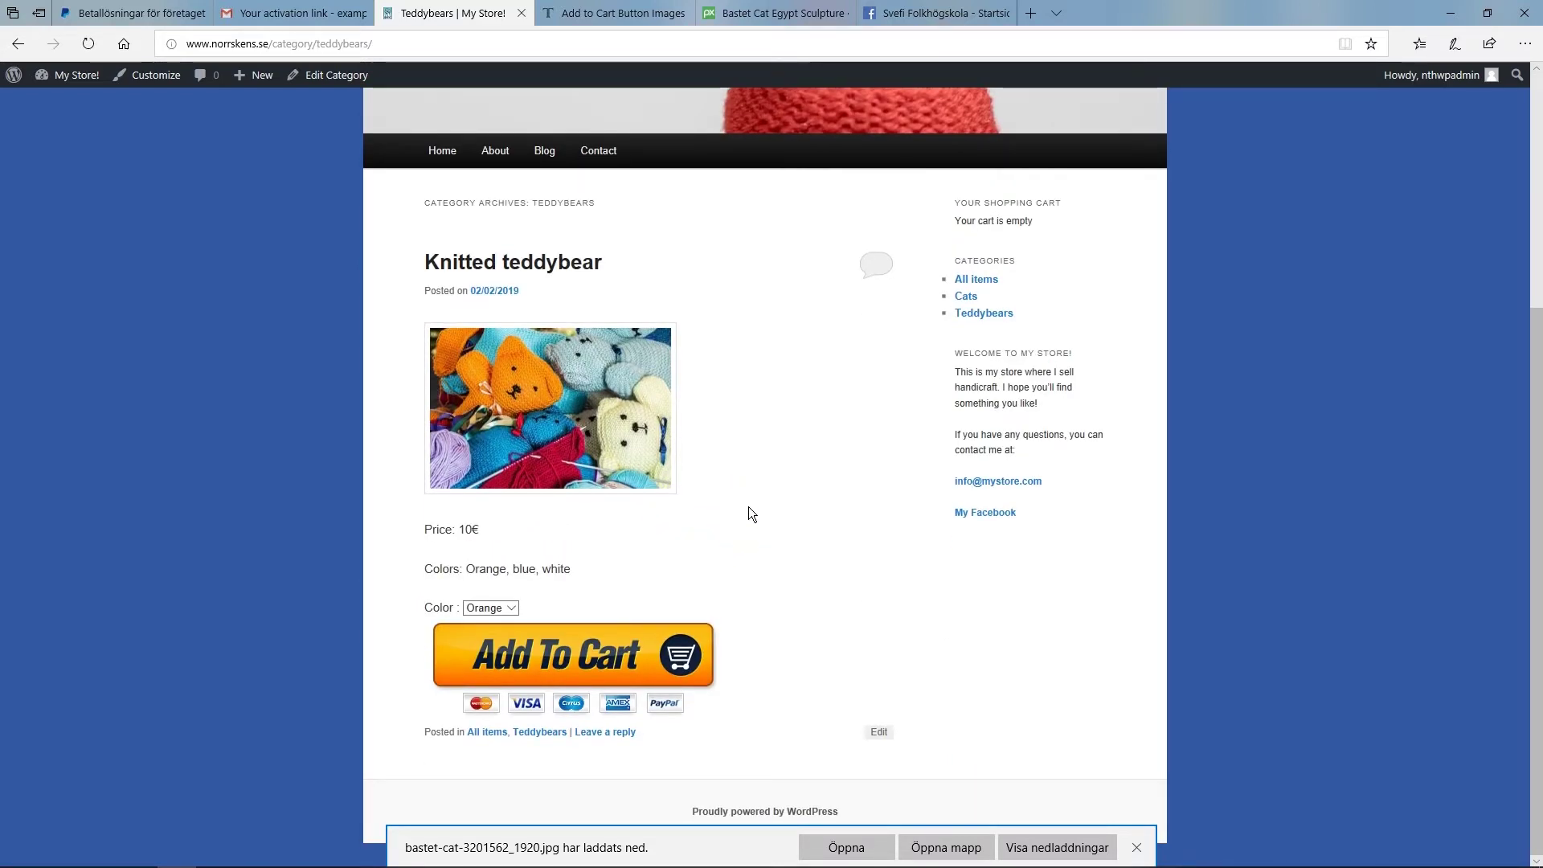
{"action": "left_click", "coordinate": [965, 296]}
{"action": "scroll", "coordinate": [704, 561], "scroll_direction": "down", "scroll_amount": 4}
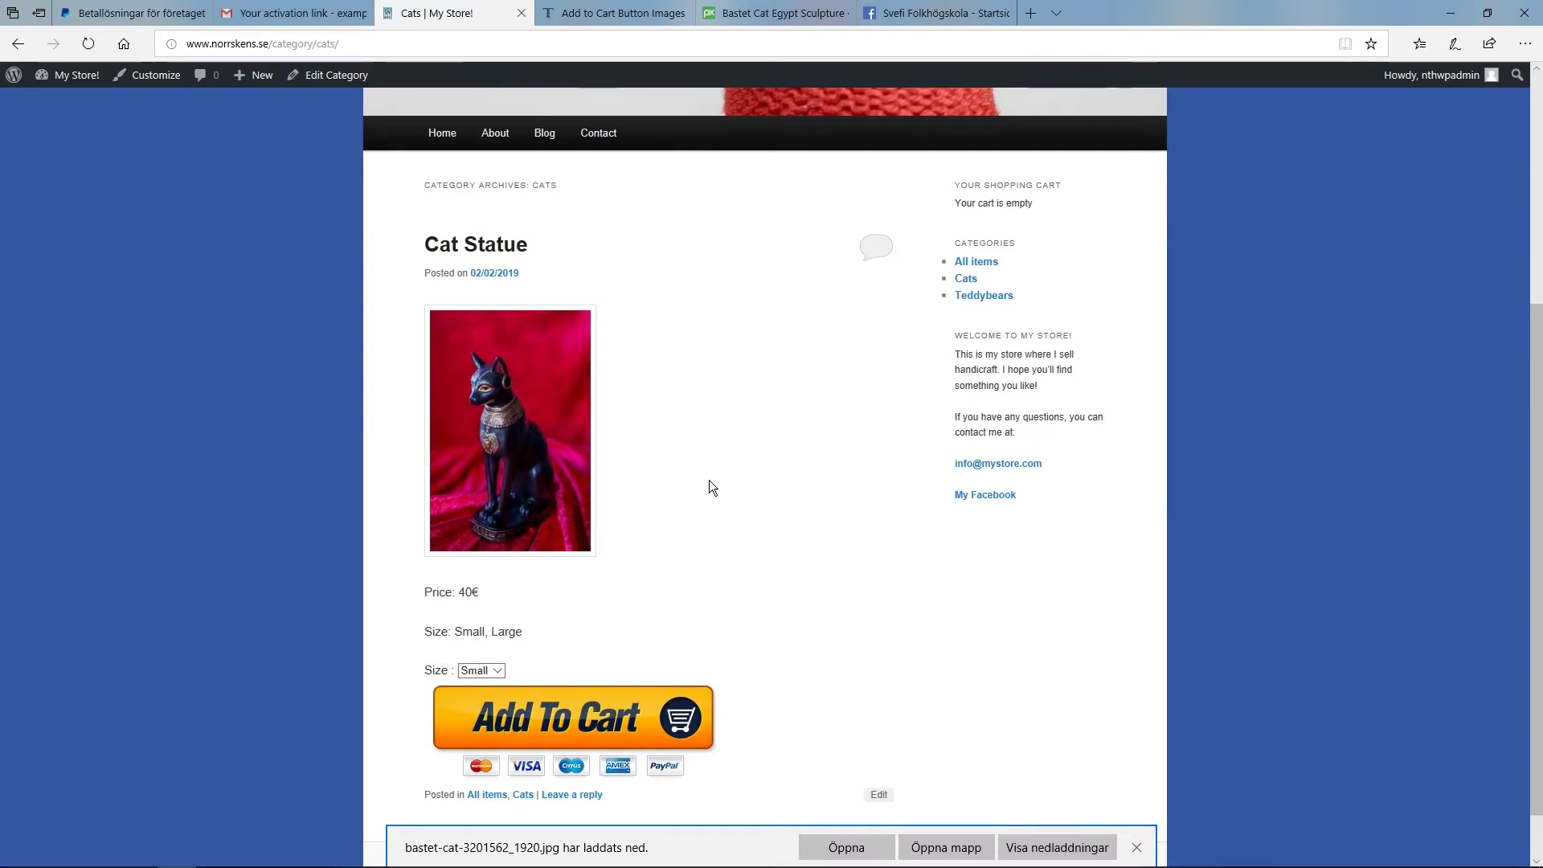
{"action": "left_click", "coordinate": [981, 261]}
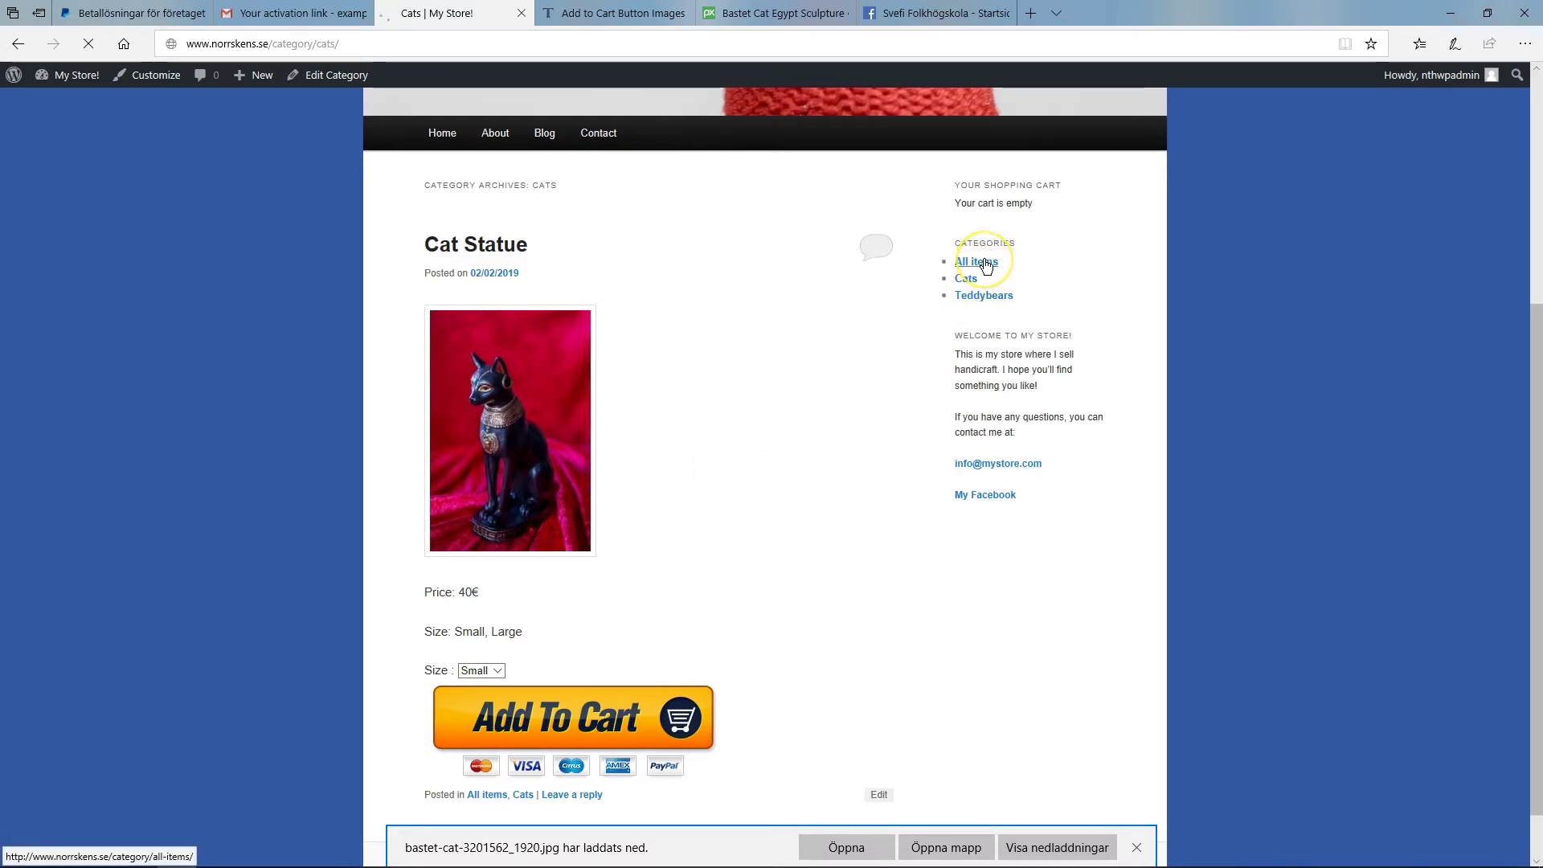
{"action": "scroll", "coordinate": [820, 605], "scroll_direction": "down", "scroll_amount": 8}
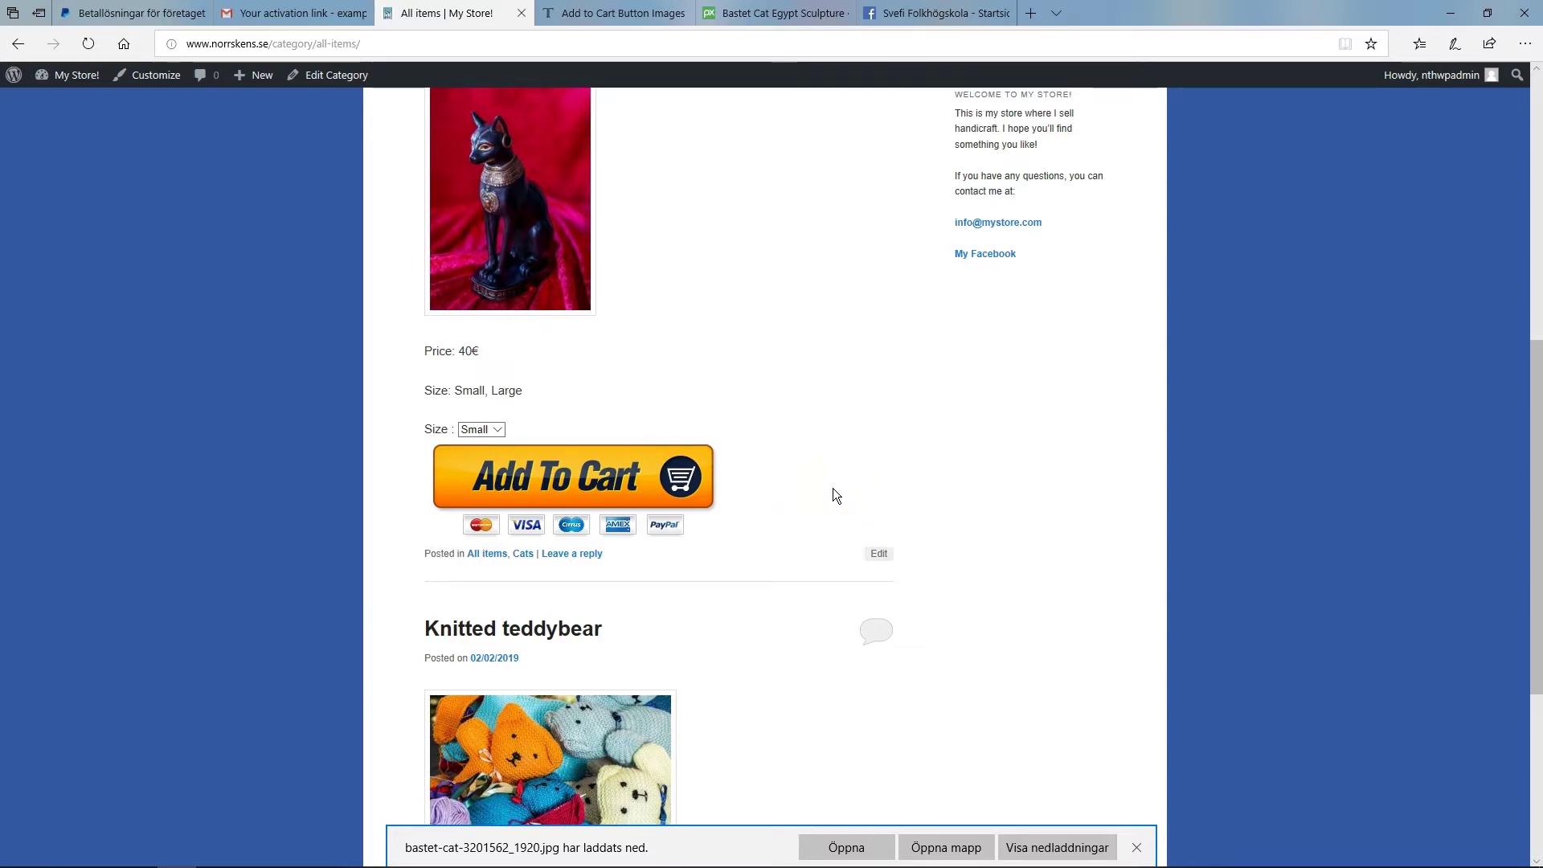
{"action": "scroll", "coordinate": [833, 489], "scroll_direction": "up", "scroll_amount": 2}
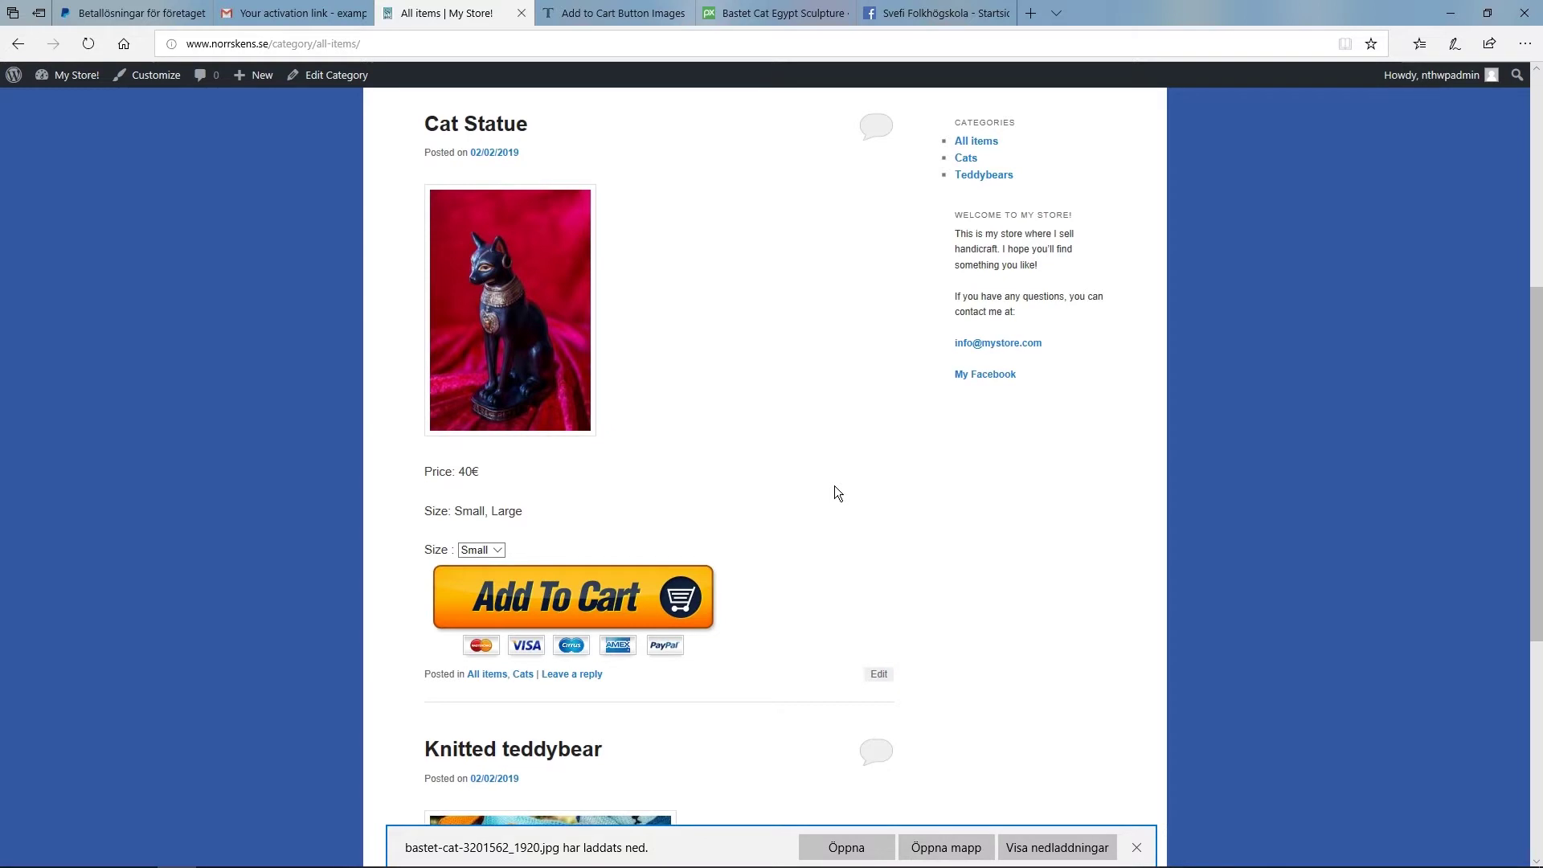
{"action": "scroll", "coordinate": [834, 492], "scroll_direction": "up", "scroll_amount": 2}
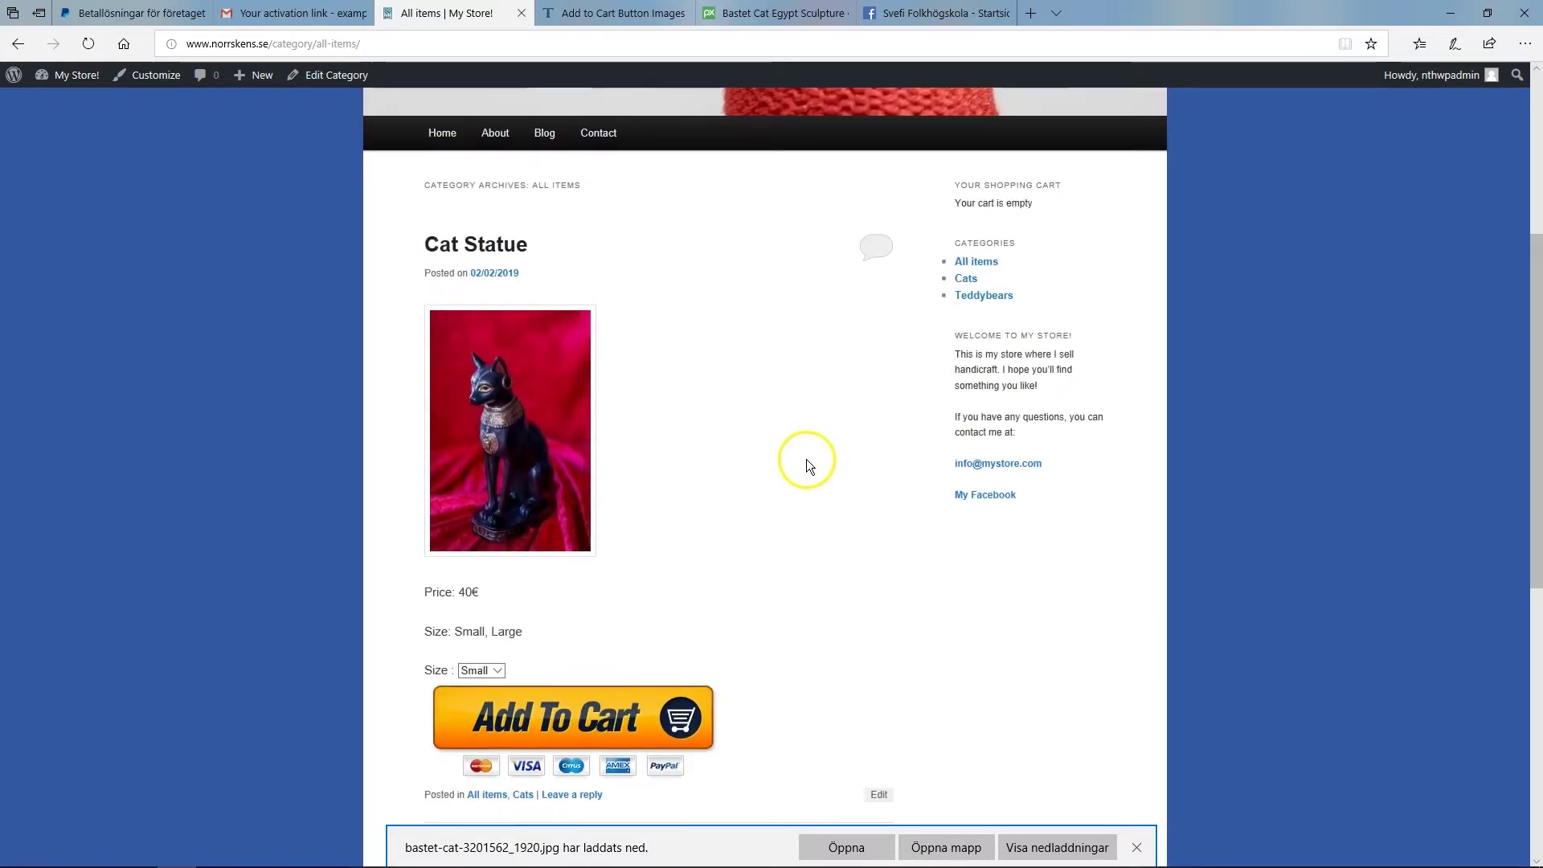
Step: Add a Large Cat Statue to the shopping cart and set its quantity to 2
{"action": "left_click", "coordinate": [499, 671]}
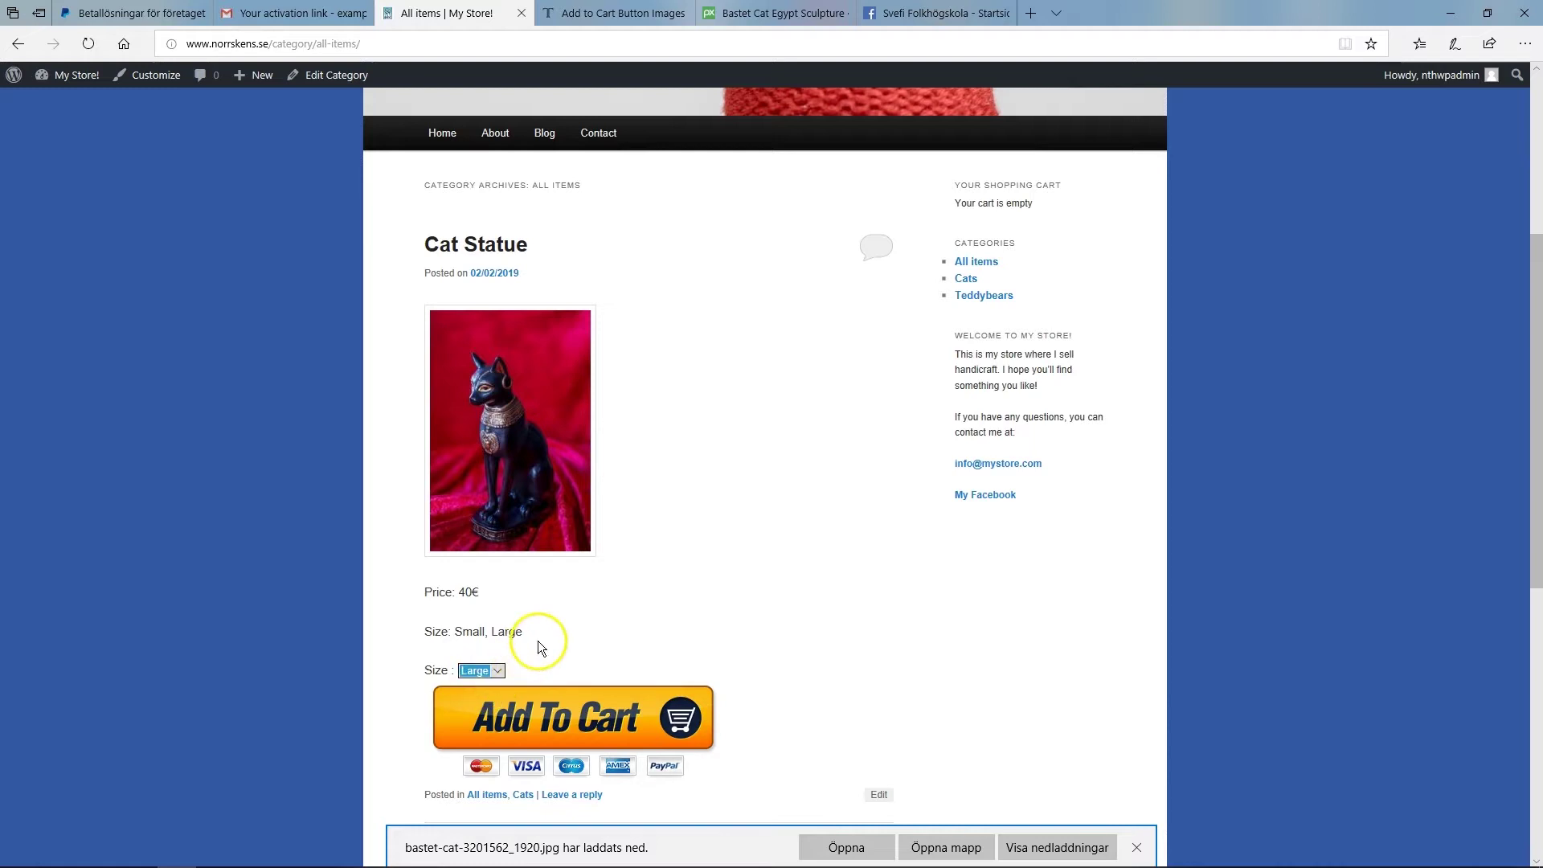
{"action": "left_click", "coordinate": [569, 700]}
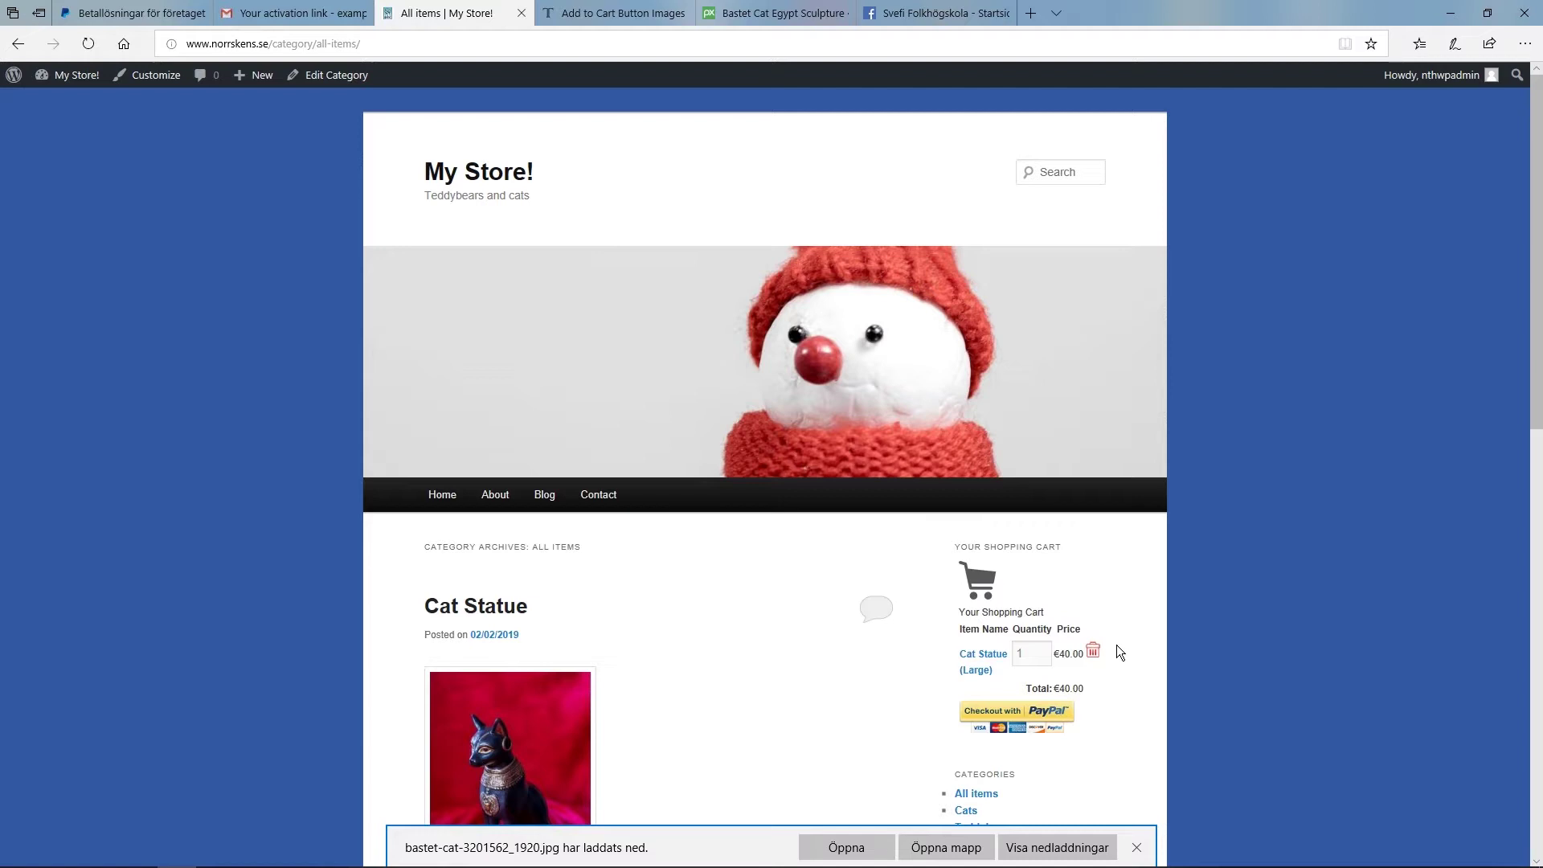
{"action": "left_click", "coordinate": [1095, 657]}
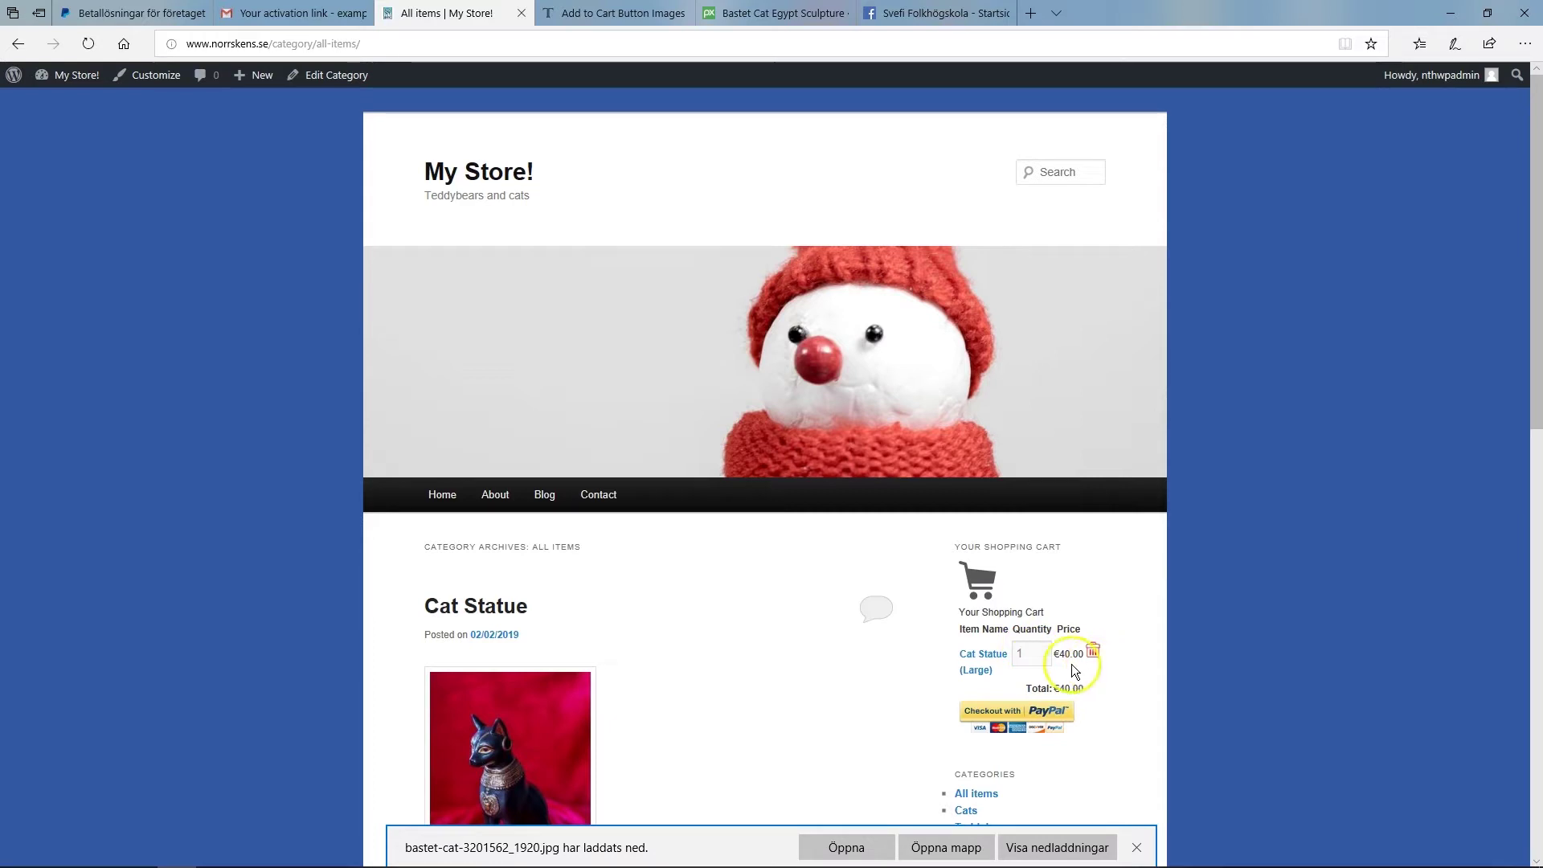
{"action": "double_click", "coordinate": [1019, 652]}
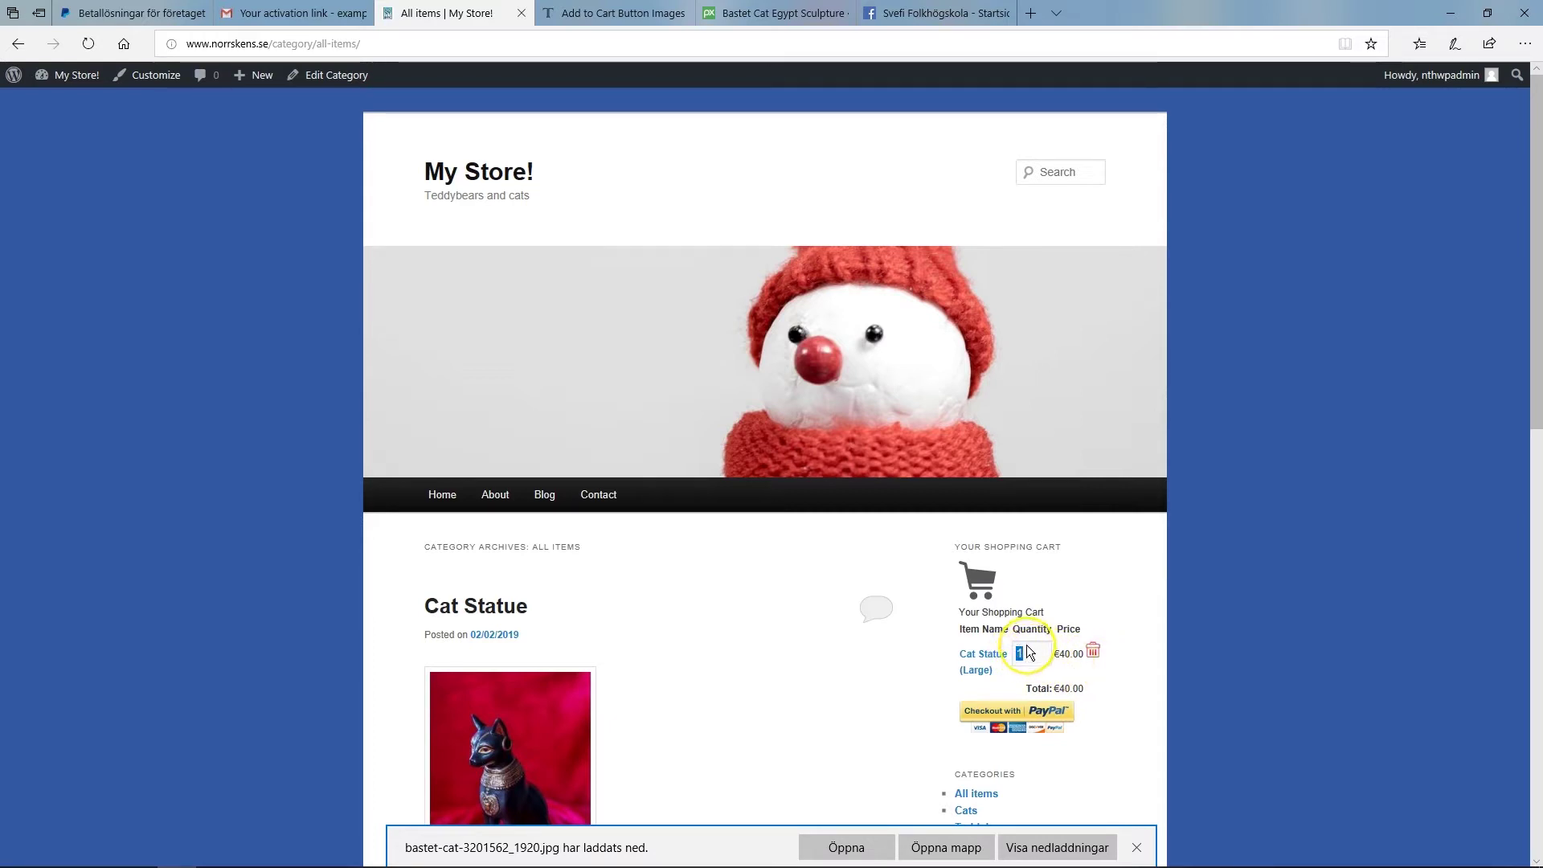
{"action": "type", "text": "2"}
{"action": "key", "text": "Return"}
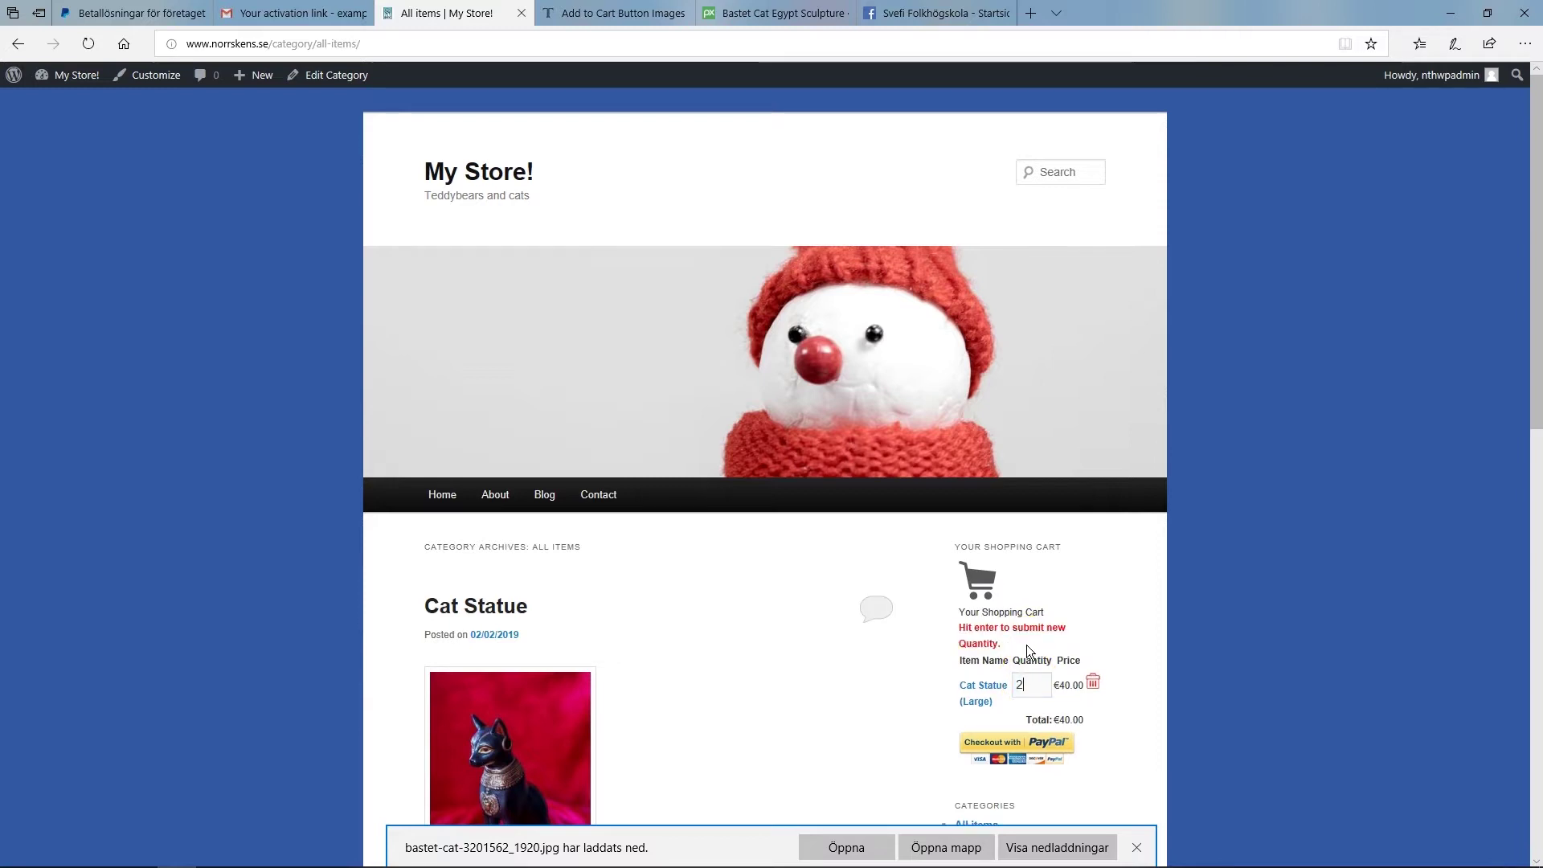
{"action": "left_click", "coordinate": [1089, 672]}
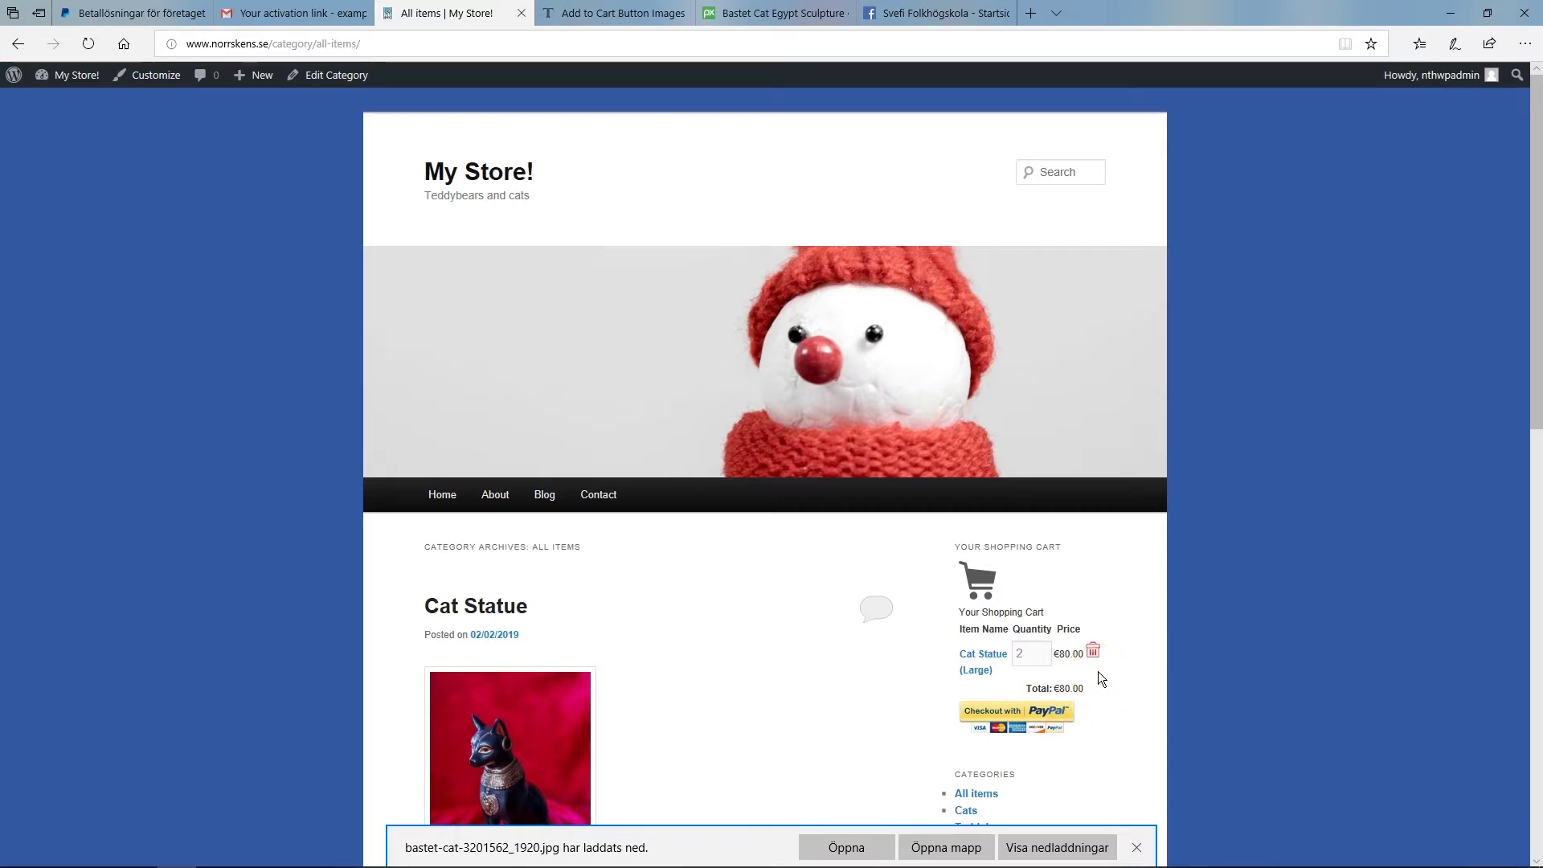
Step: Add a White Knitted teddybear to the shopping cart
{"action": "scroll", "coordinate": [1098, 676], "scroll_direction": "down", "scroll_amount": 3}
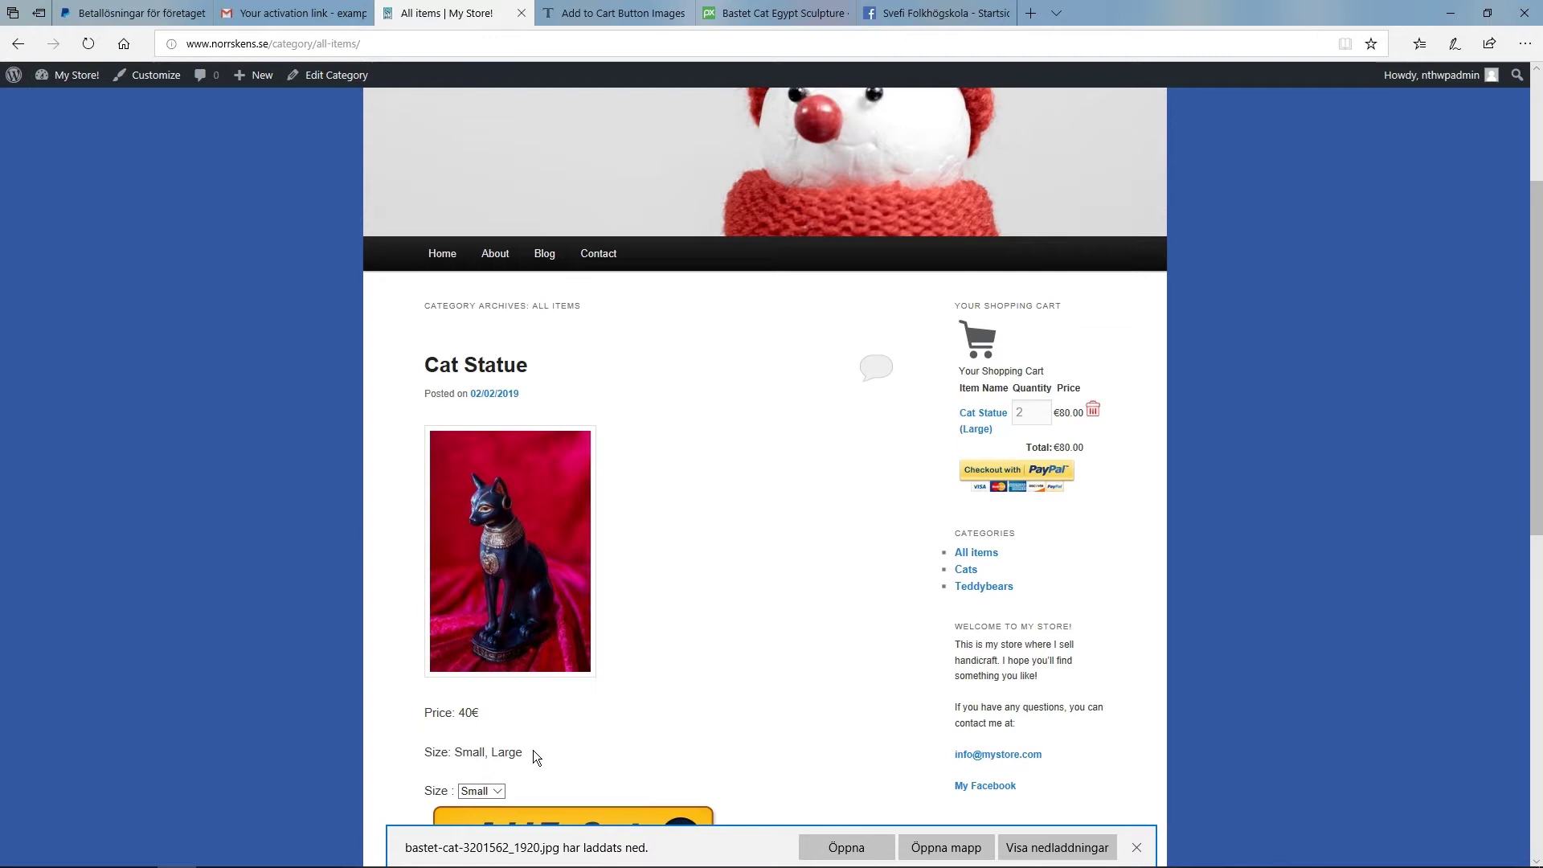
{"action": "scroll", "coordinate": [532, 749], "scroll_direction": "down", "scroll_amount": 9}
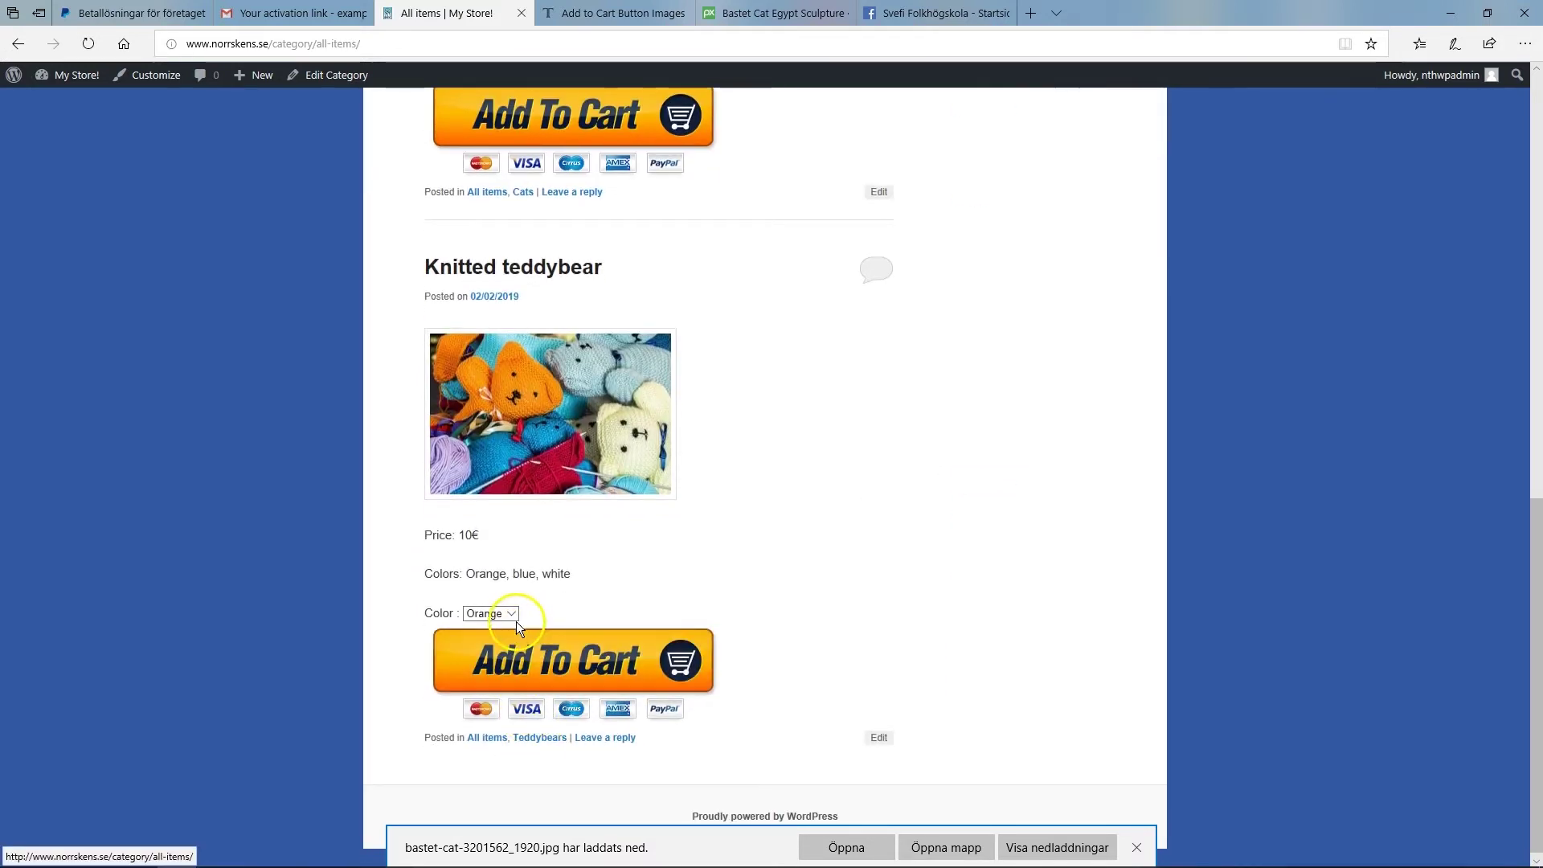
{"action": "left_click", "coordinate": [513, 613]}
{"action": "left_click", "coordinate": [494, 644]}
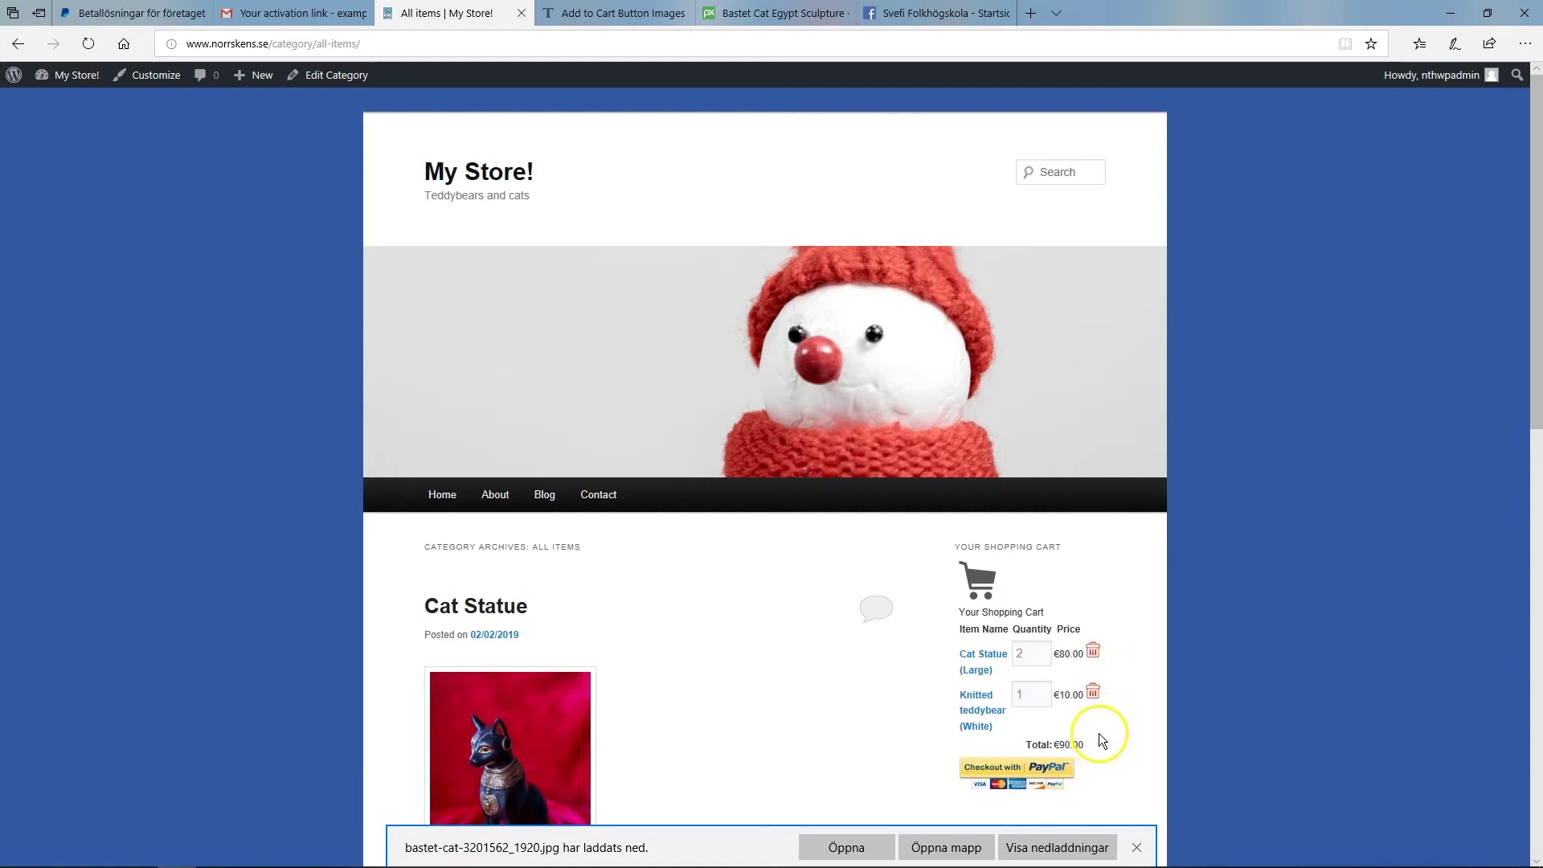
Step: Remove the products from the shopping cart and return to the WordPress dashboard
{"action": "left_click", "coordinate": [1093, 691]}
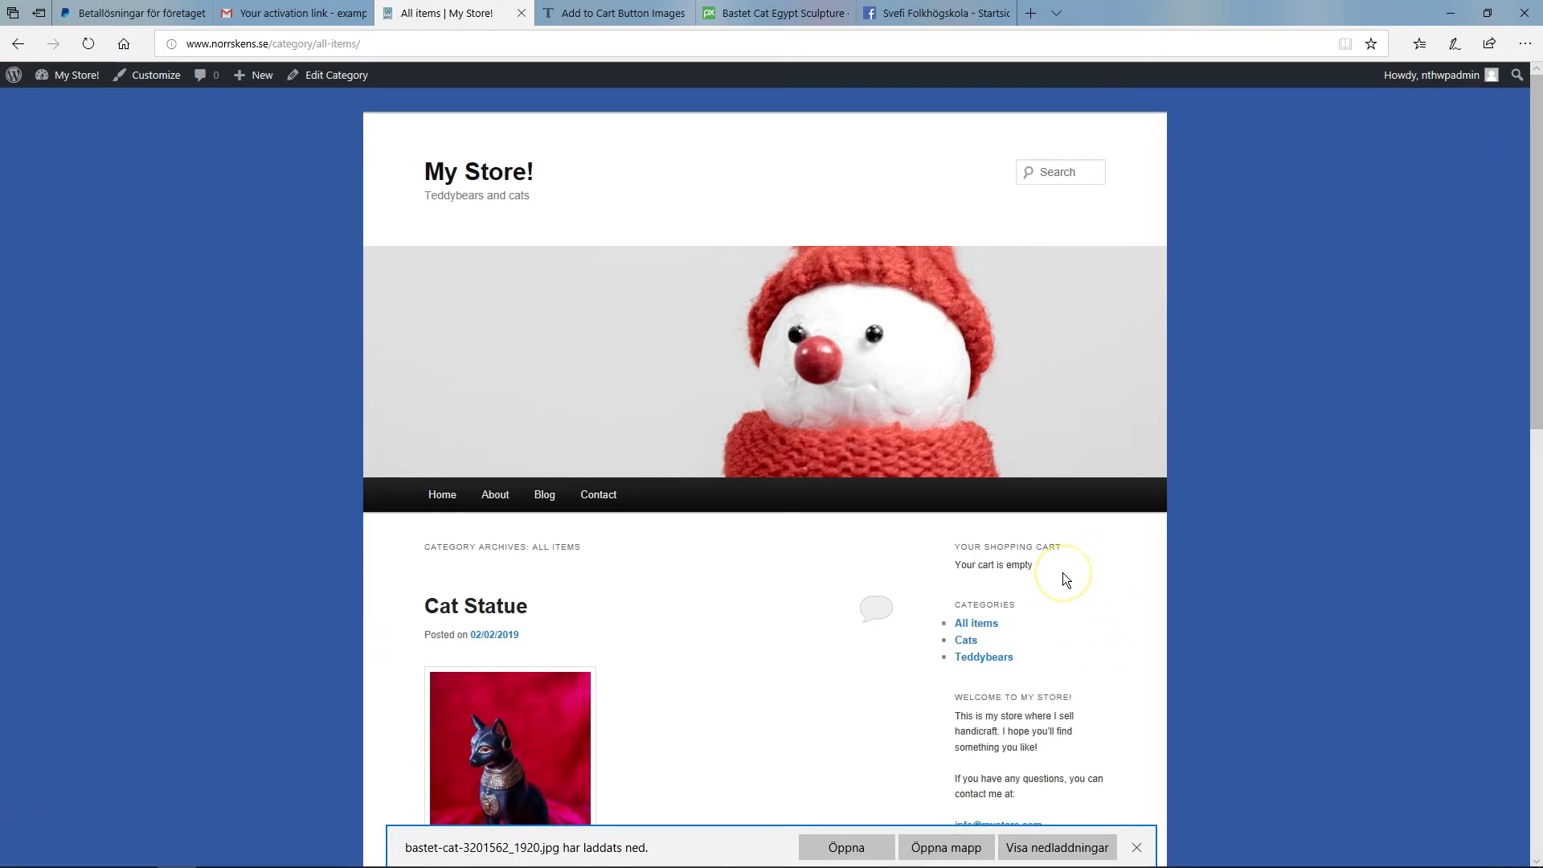
{"action": "left_click", "coordinate": [78, 85]}
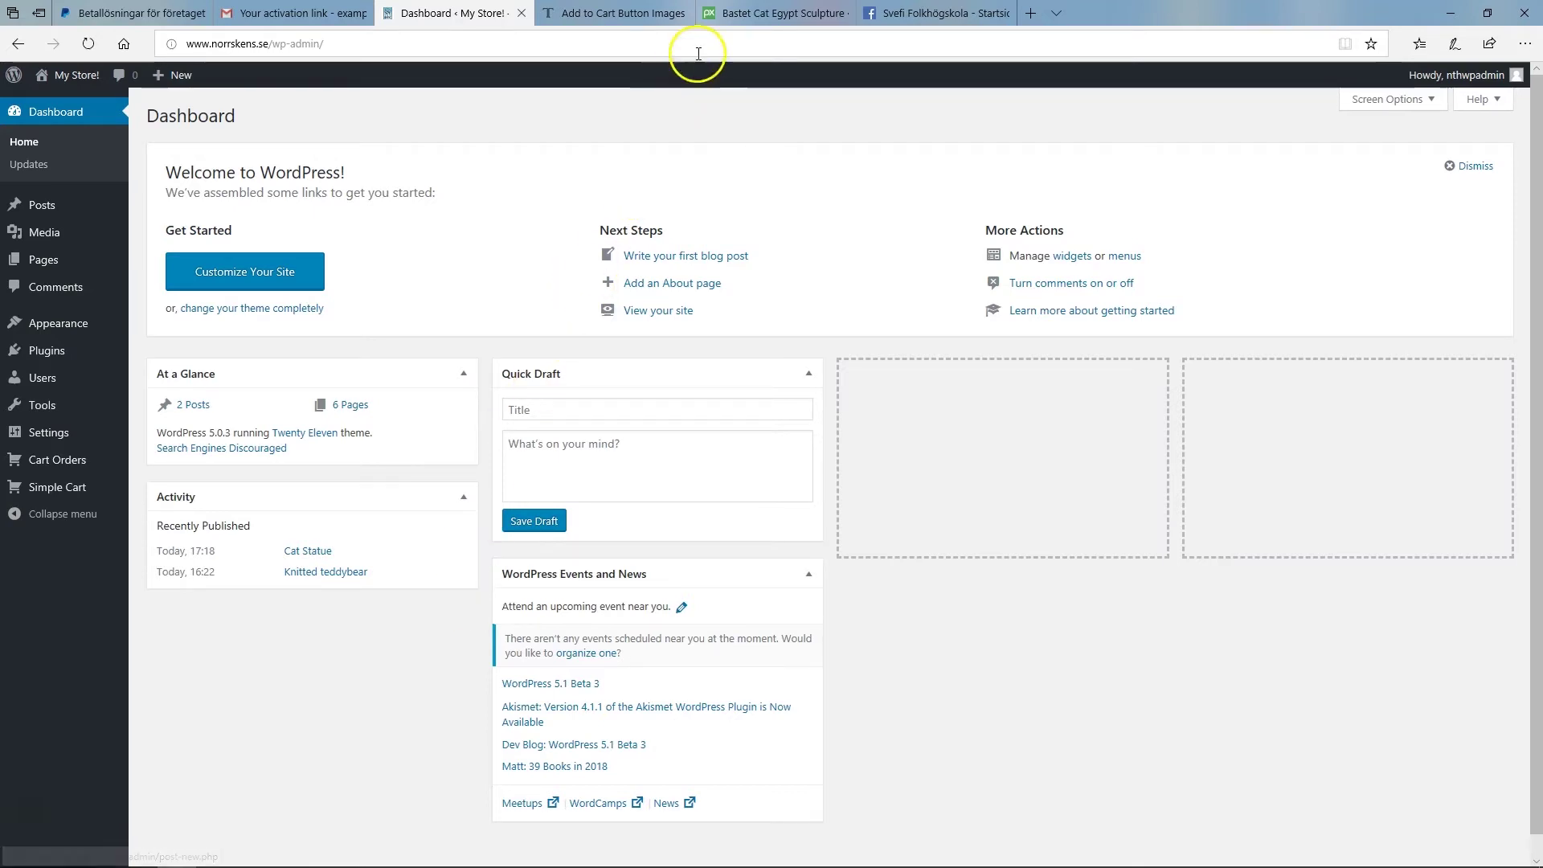
Step: Switch to Pixabay, search for "wooden cat" and open the wooden cat puzzle image
{"action": "left_click", "coordinate": [733, 21]}
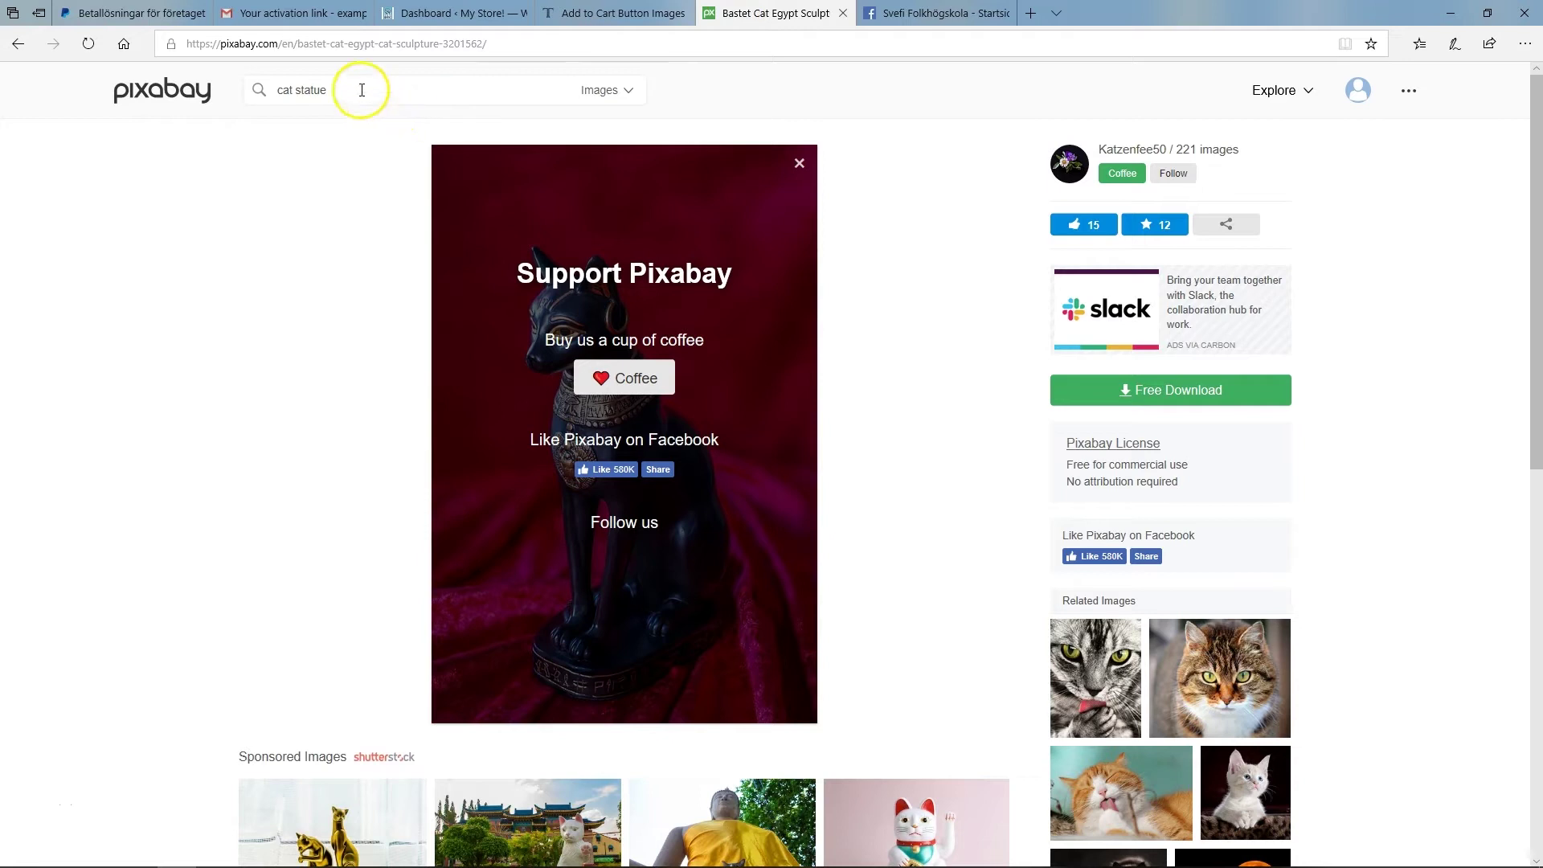
{"action": "triple_click", "coordinate": [290, 92]}
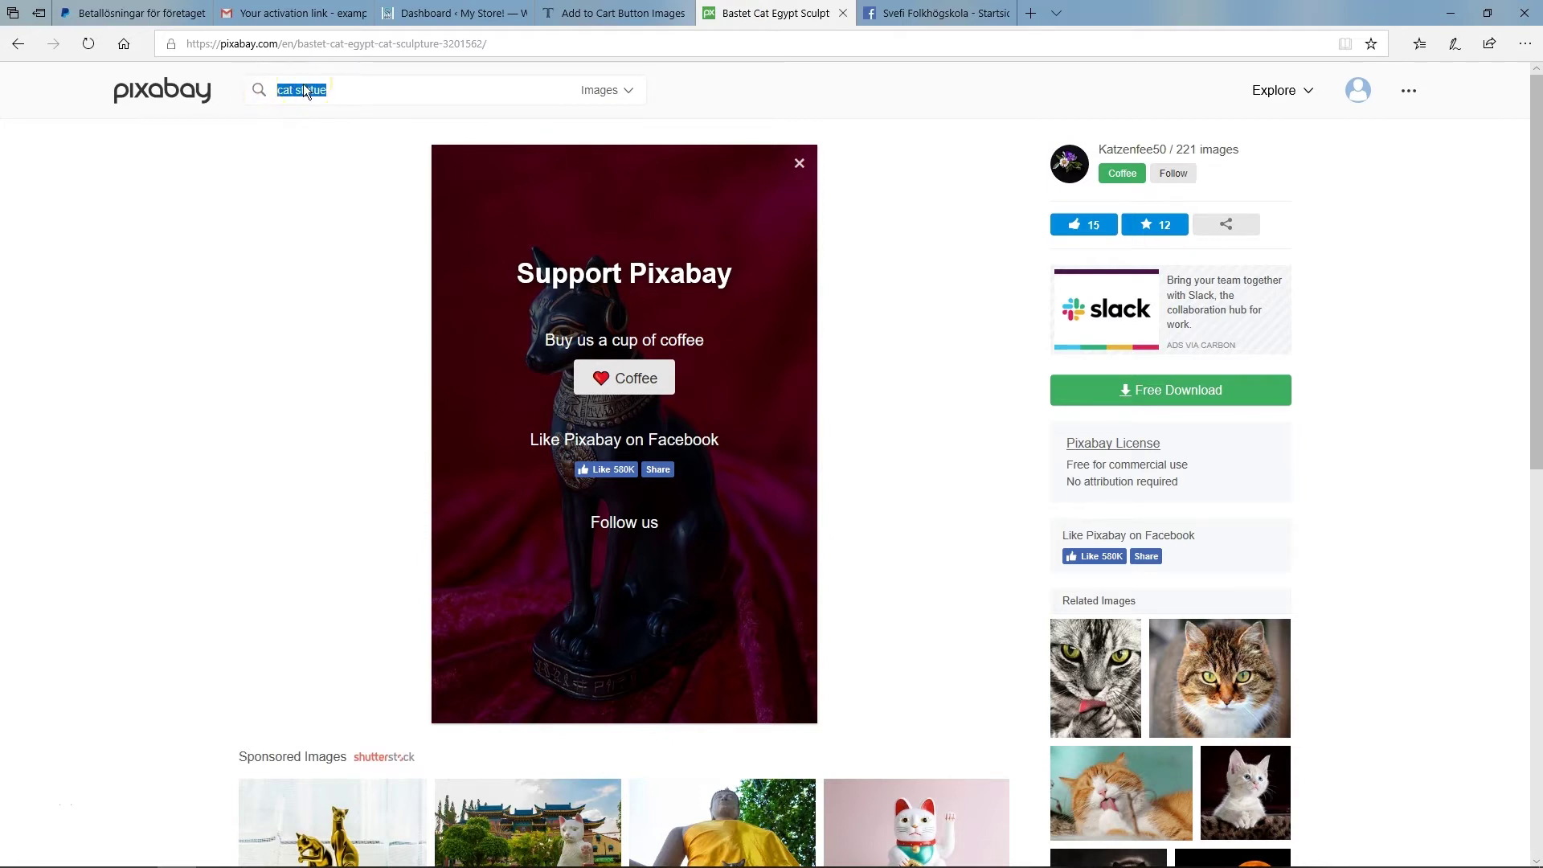
{"action": "type", "text": "wooden cat"}
{"action": "key", "text": "Return"}
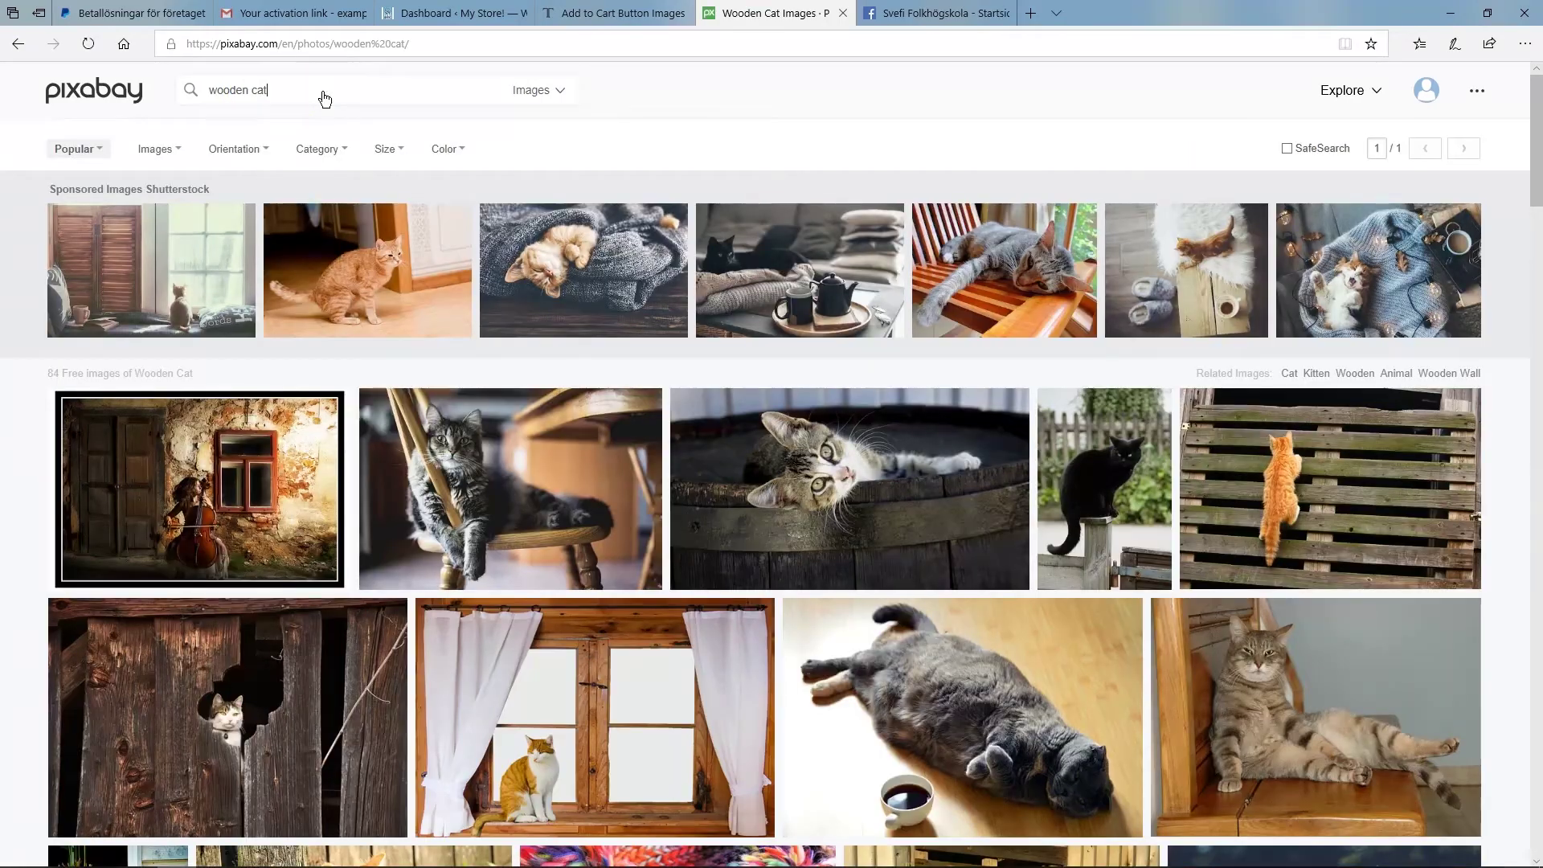
{"action": "scroll", "coordinate": [560, 301], "scroll_direction": "down", "scroll_amount": 20}
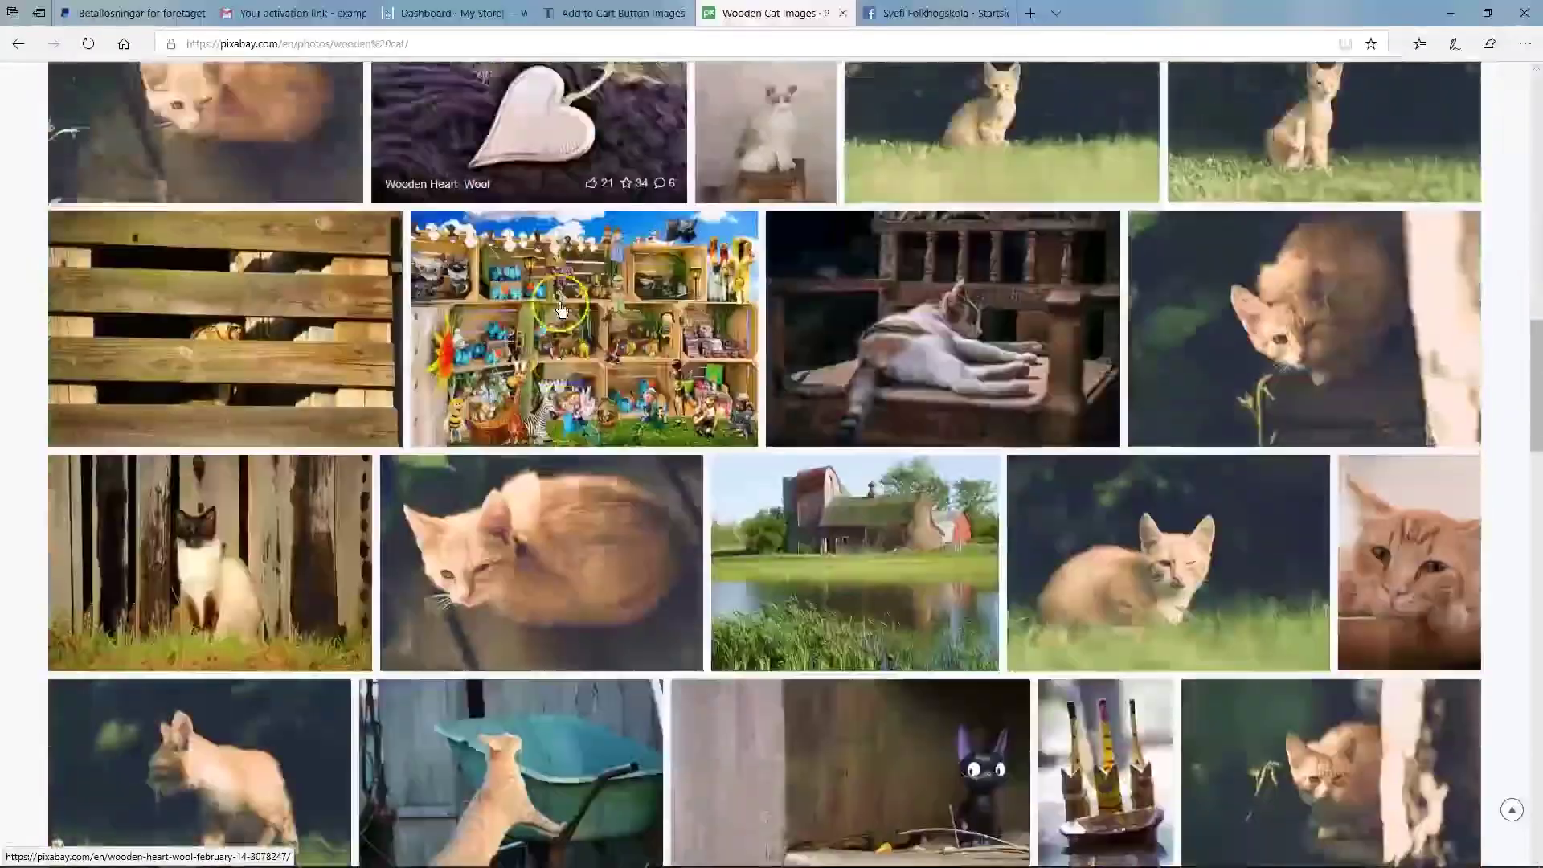
{"action": "scroll", "coordinate": [560, 302], "scroll_direction": "down", "scroll_amount": 15}
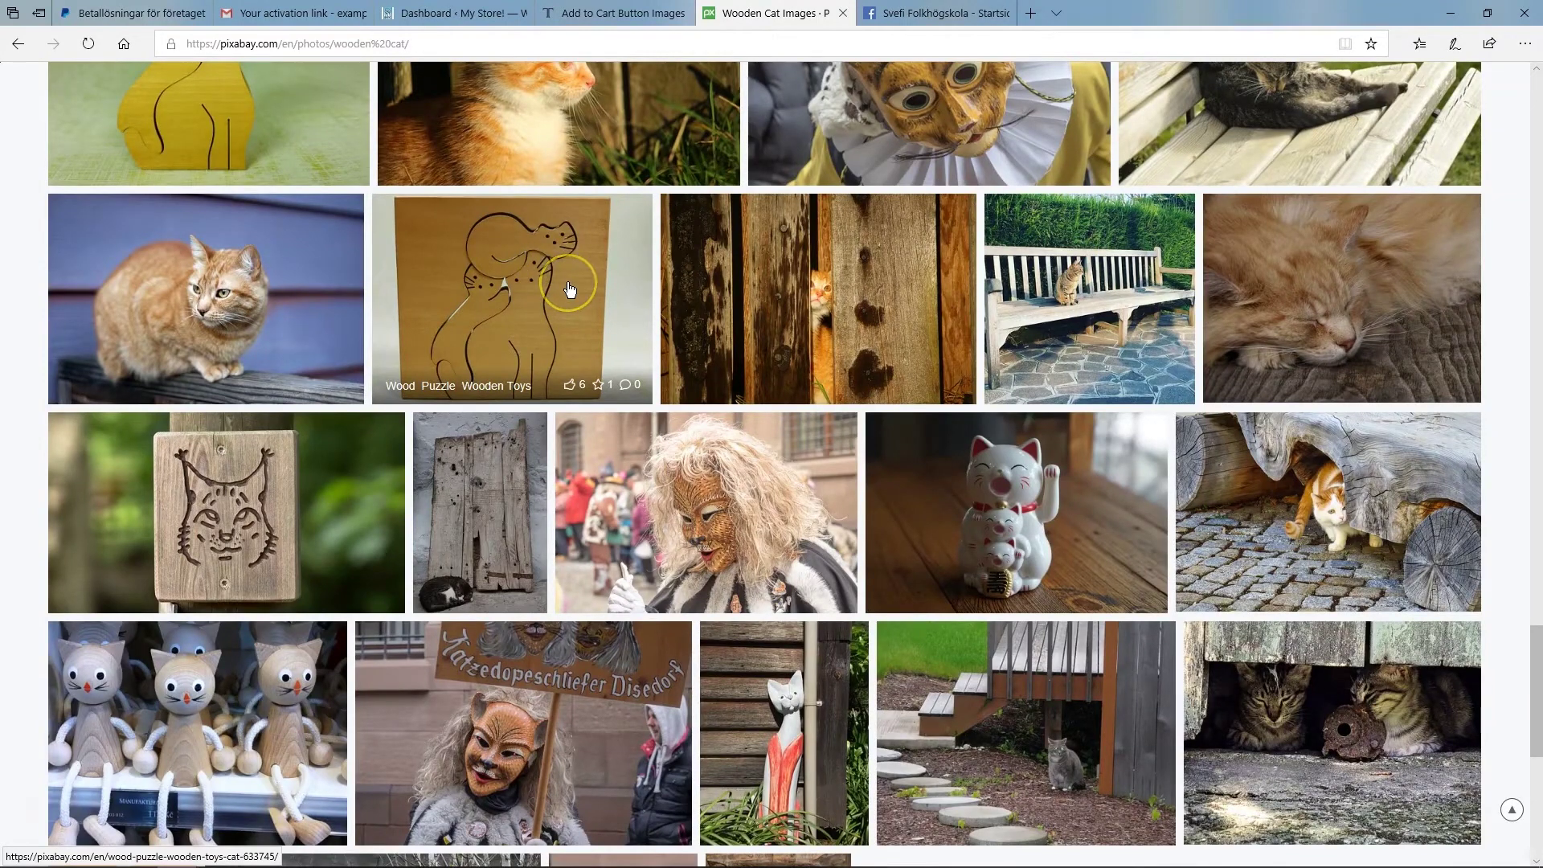
{"action": "left_click", "coordinate": [569, 289]}
Step: Download the wooden cat puzzle image at 1920×1440 and save it as wood-633745_1920.jpg
{"action": "left_click", "coordinate": [1082, 390]}
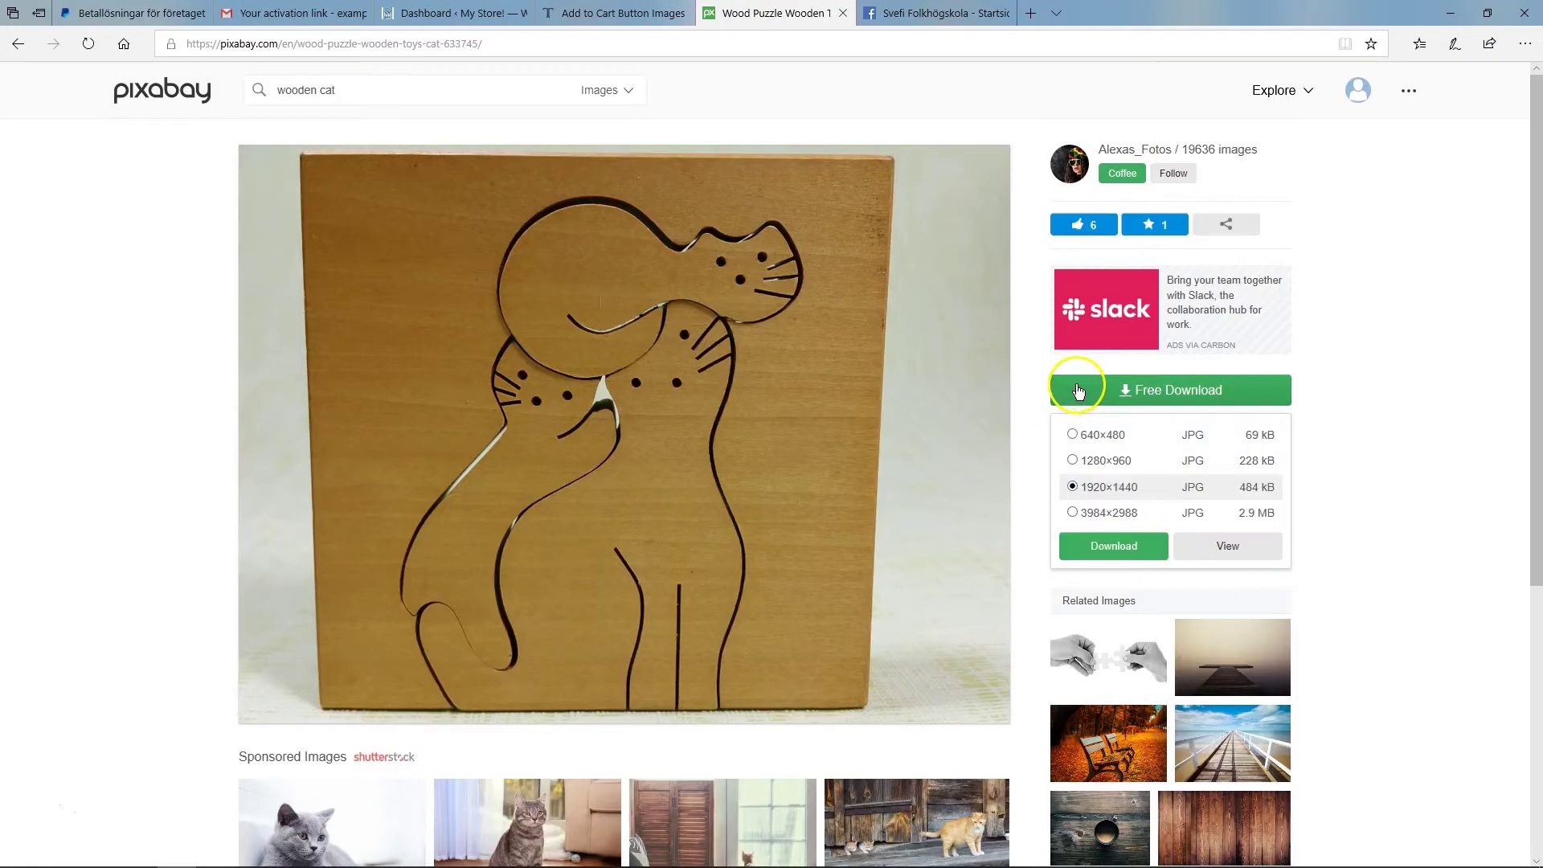
{"action": "left_click", "coordinate": [1073, 482]}
{"action": "left_click", "coordinate": [1096, 546]}
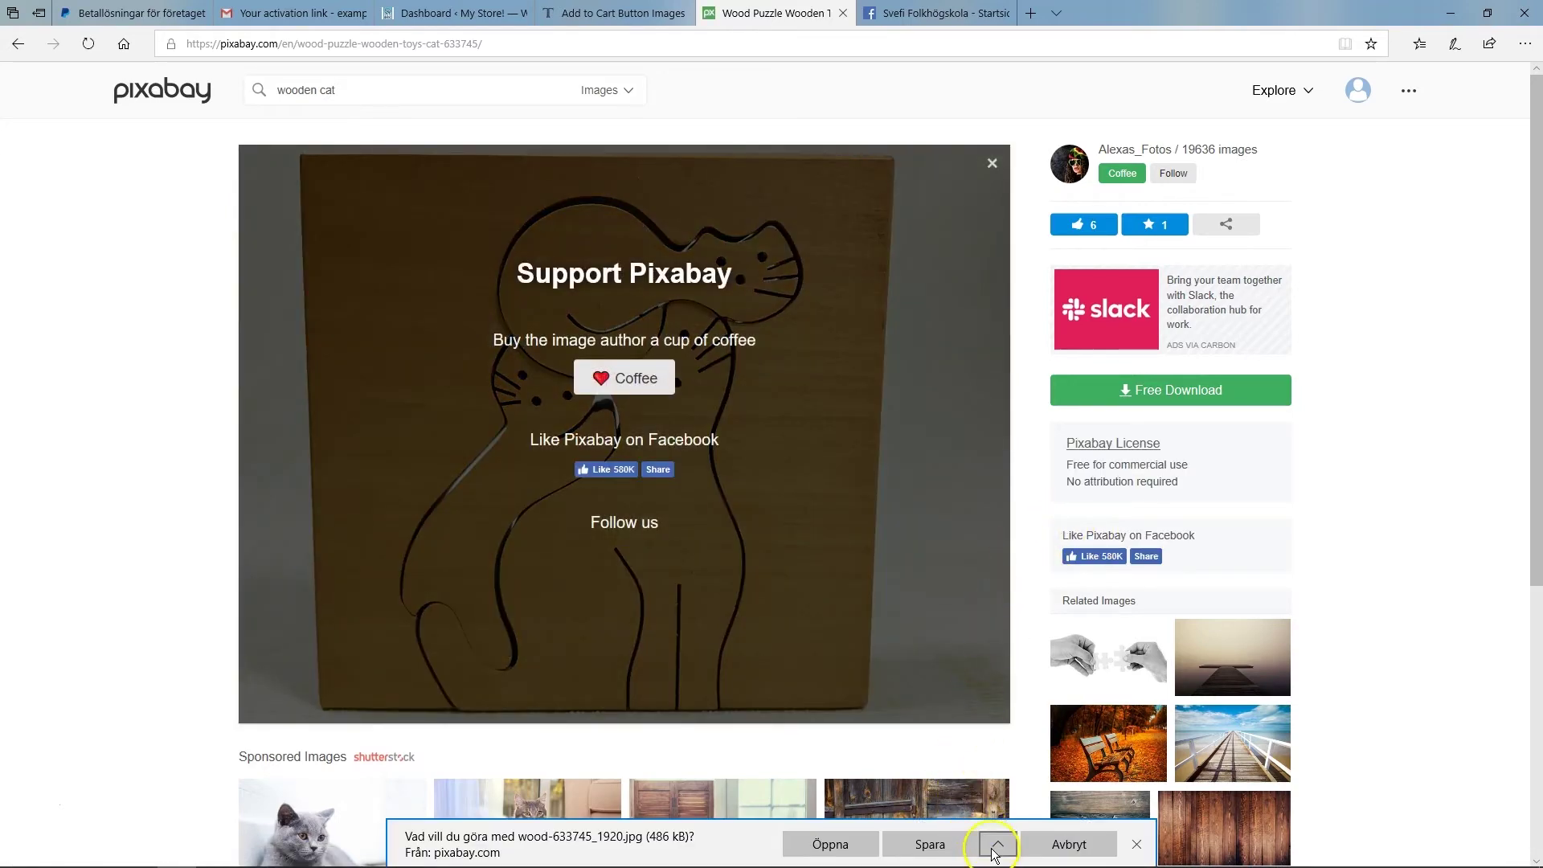
{"action": "left_click", "coordinate": [997, 845]}
{"action": "left_click", "coordinate": [979, 817]}
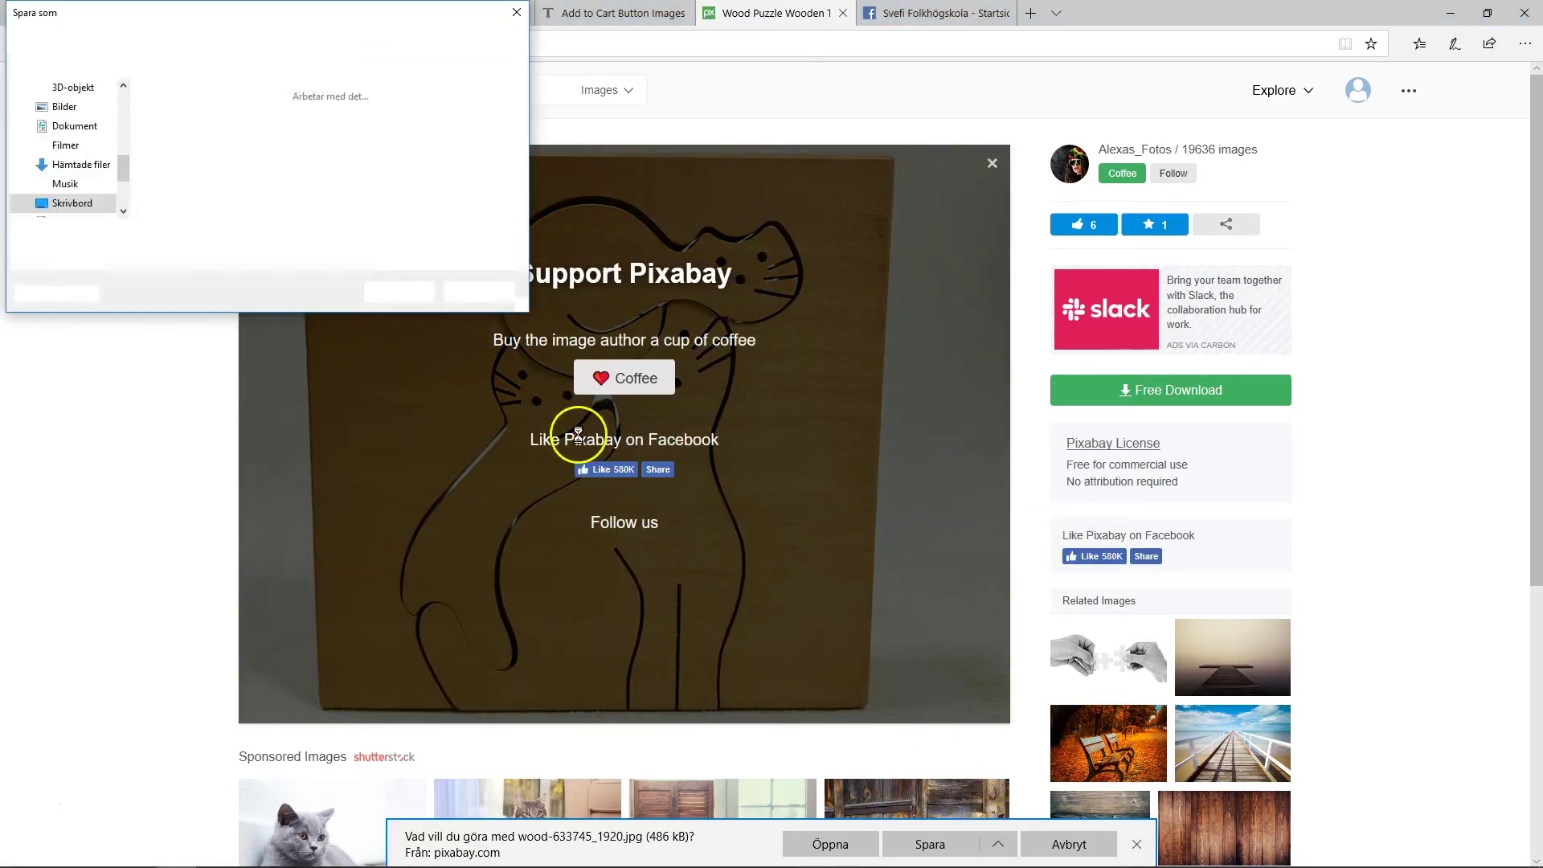
{"action": "left_click", "coordinate": [402, 290]}
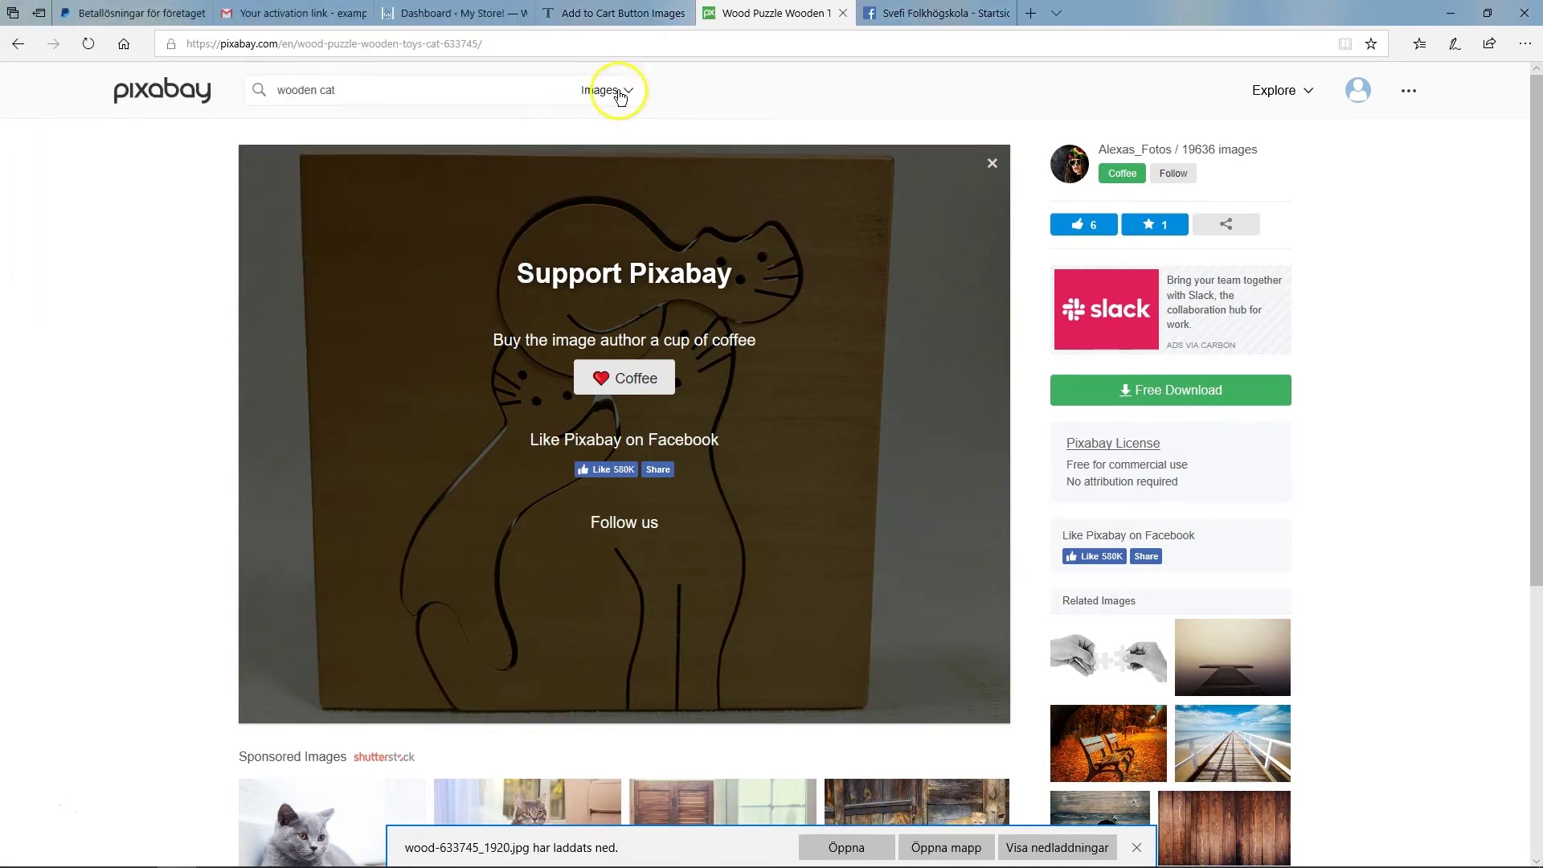
Step: Switch back to WordPress and create a new post titled "Wooden cats"
{"action": "left_click", "coordinate": [450, 13]}
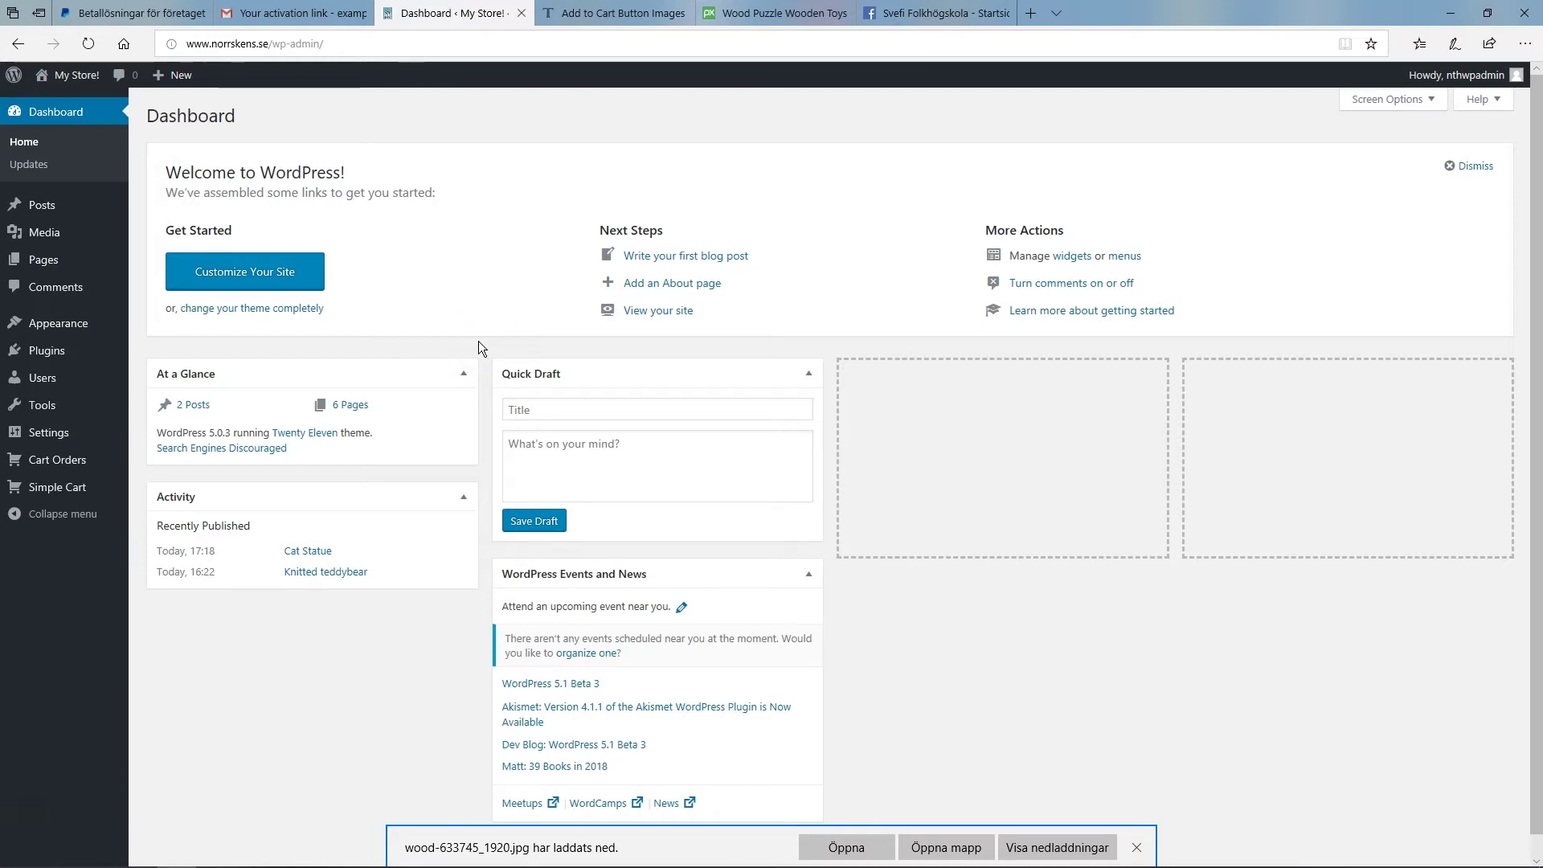
{"action": "left_click", "coordinate": [55, 206]}
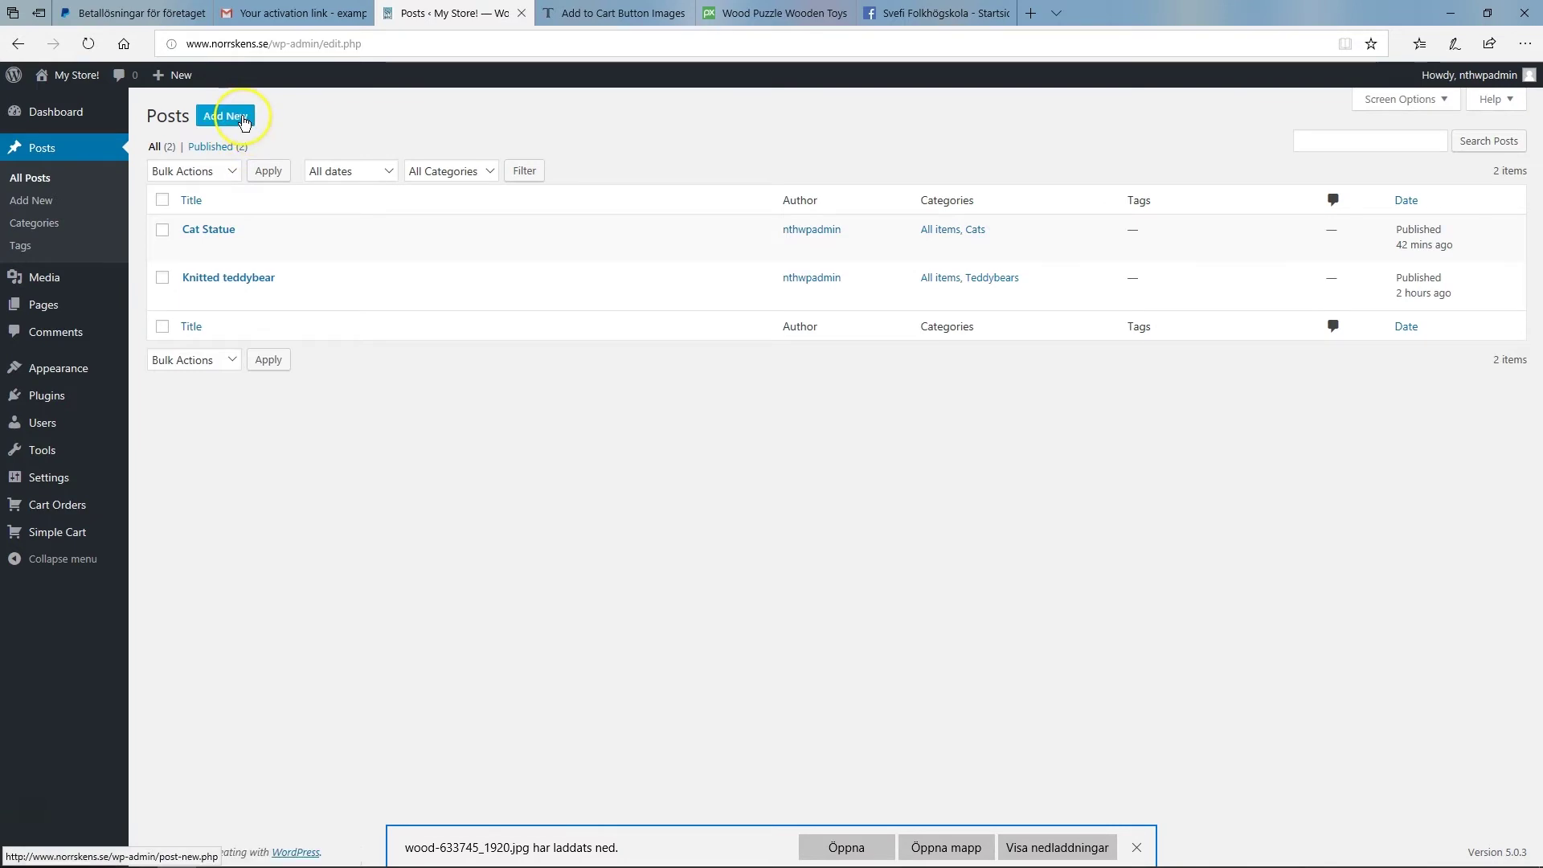
{"action": "left_click", "coordinate": [245, 121]}
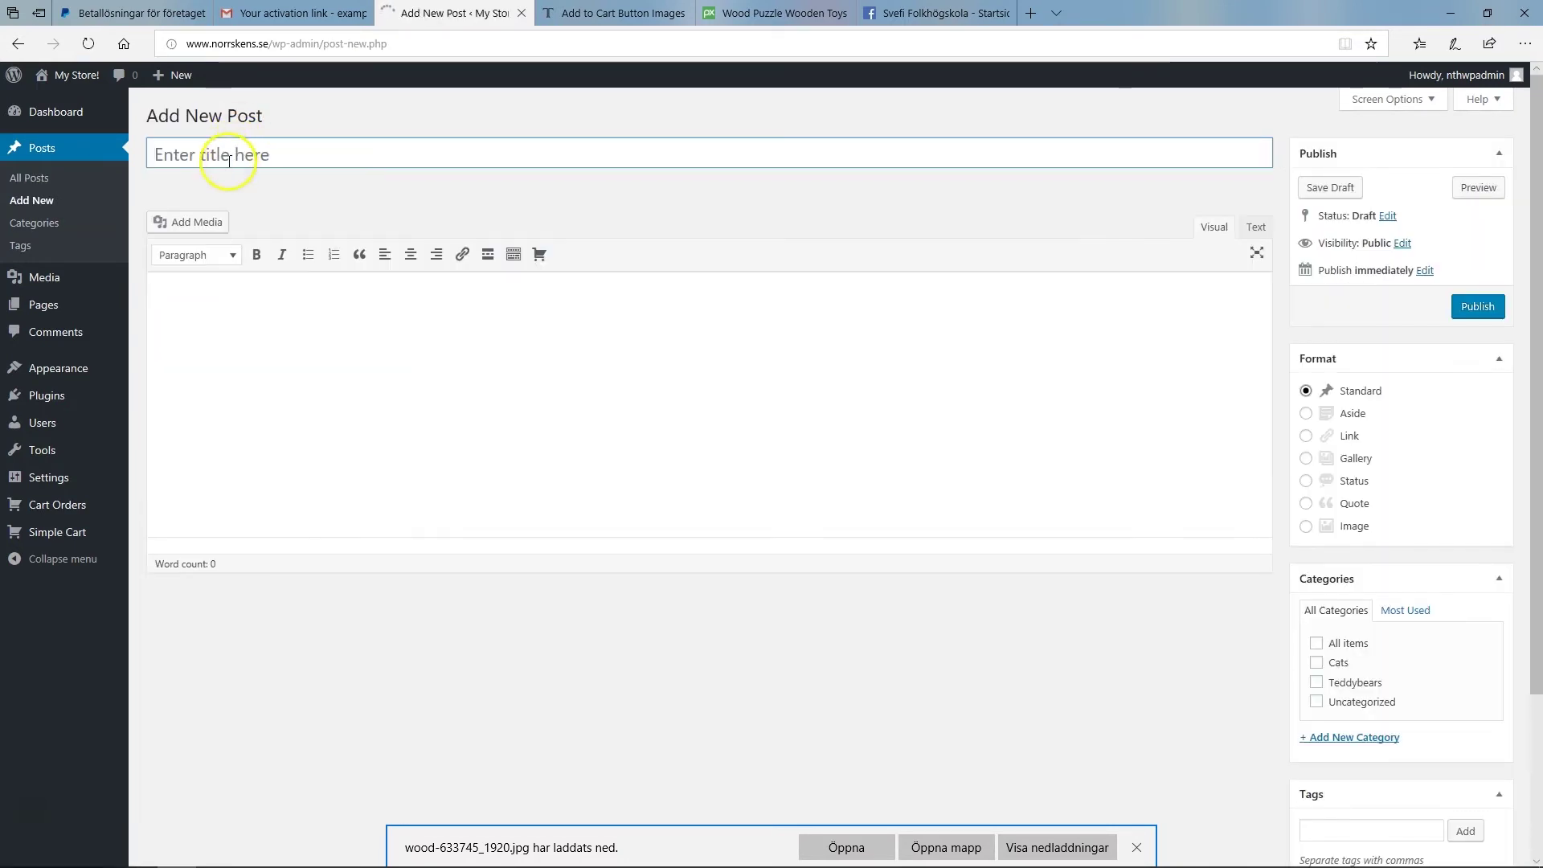
{"action": "type", "text": "Wooden cats"}
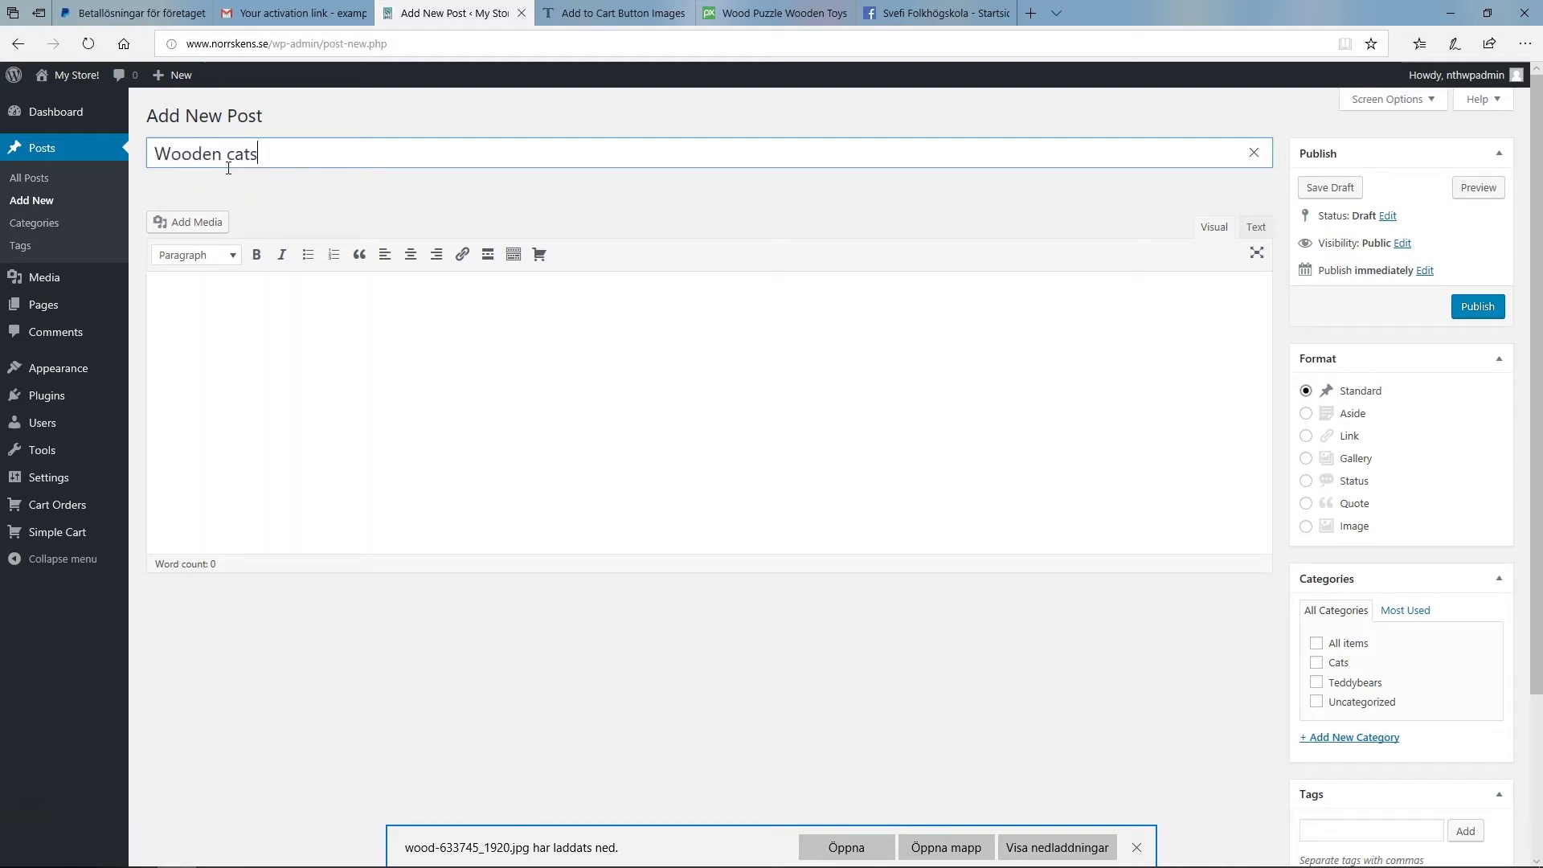
Step: Upload wood-633745_1920.jpg and insert it into the post body at Medium size, 300 × 225
{"action": "left_click", "coordinate": [205, 293]}
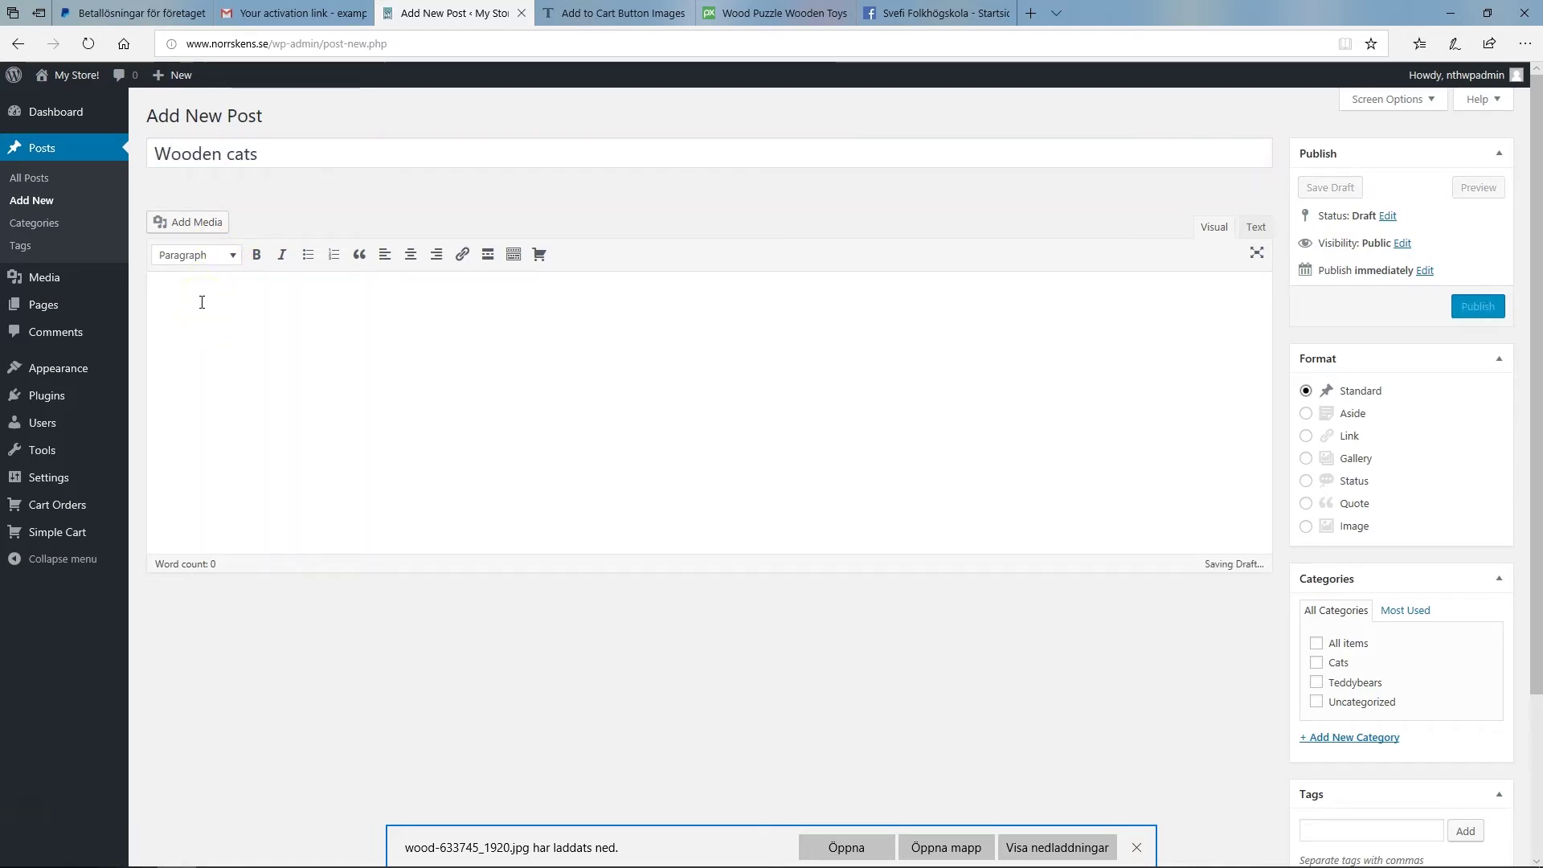
{"action": "left_click", "coordinate": [198, 232]}
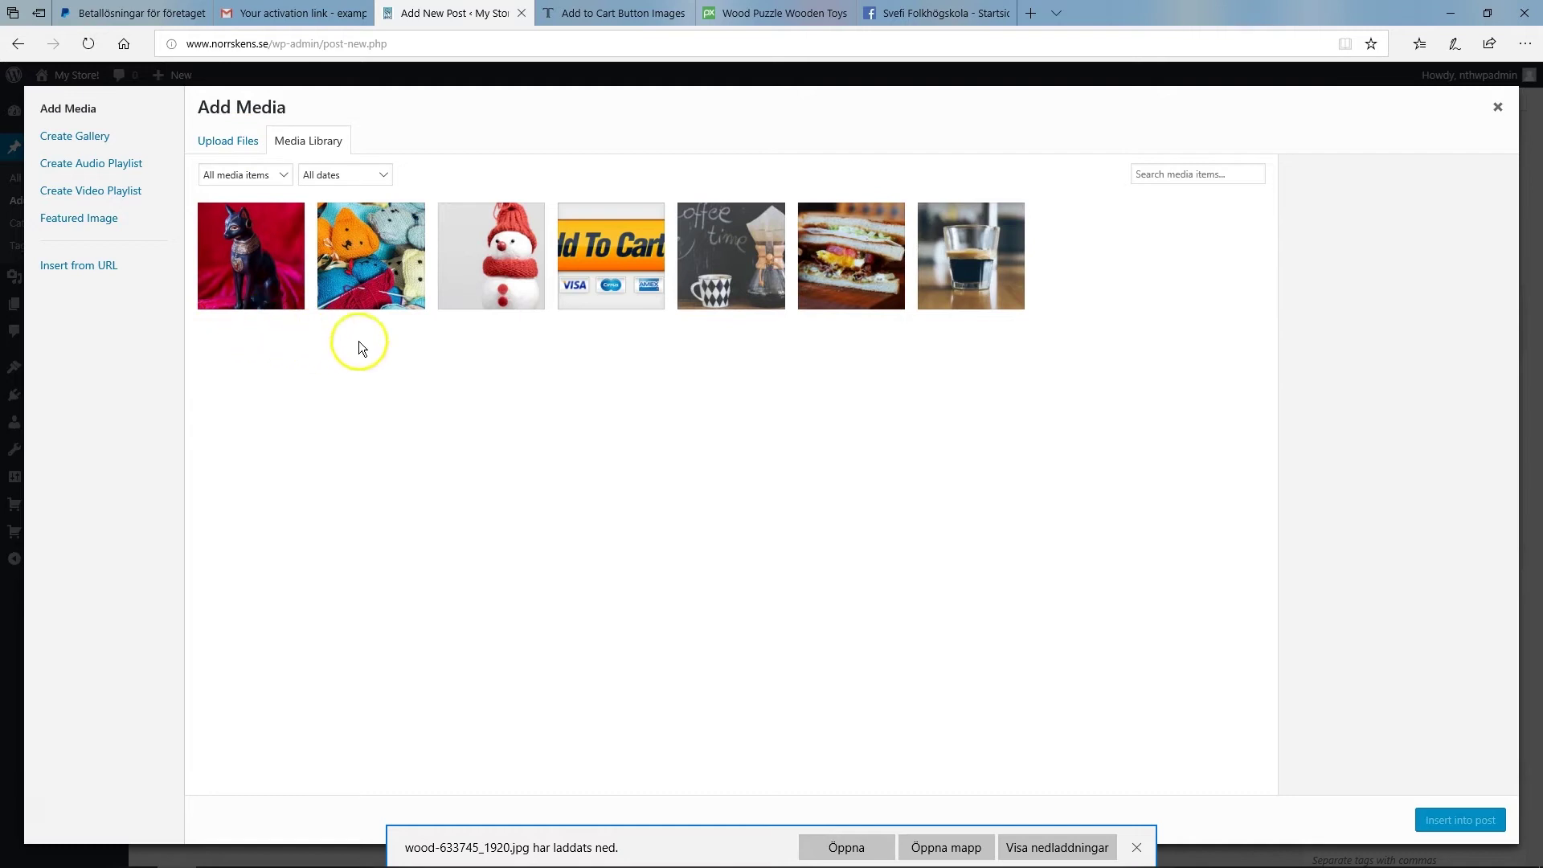
{"action": "left_click", "coordinate": [233, 143]}
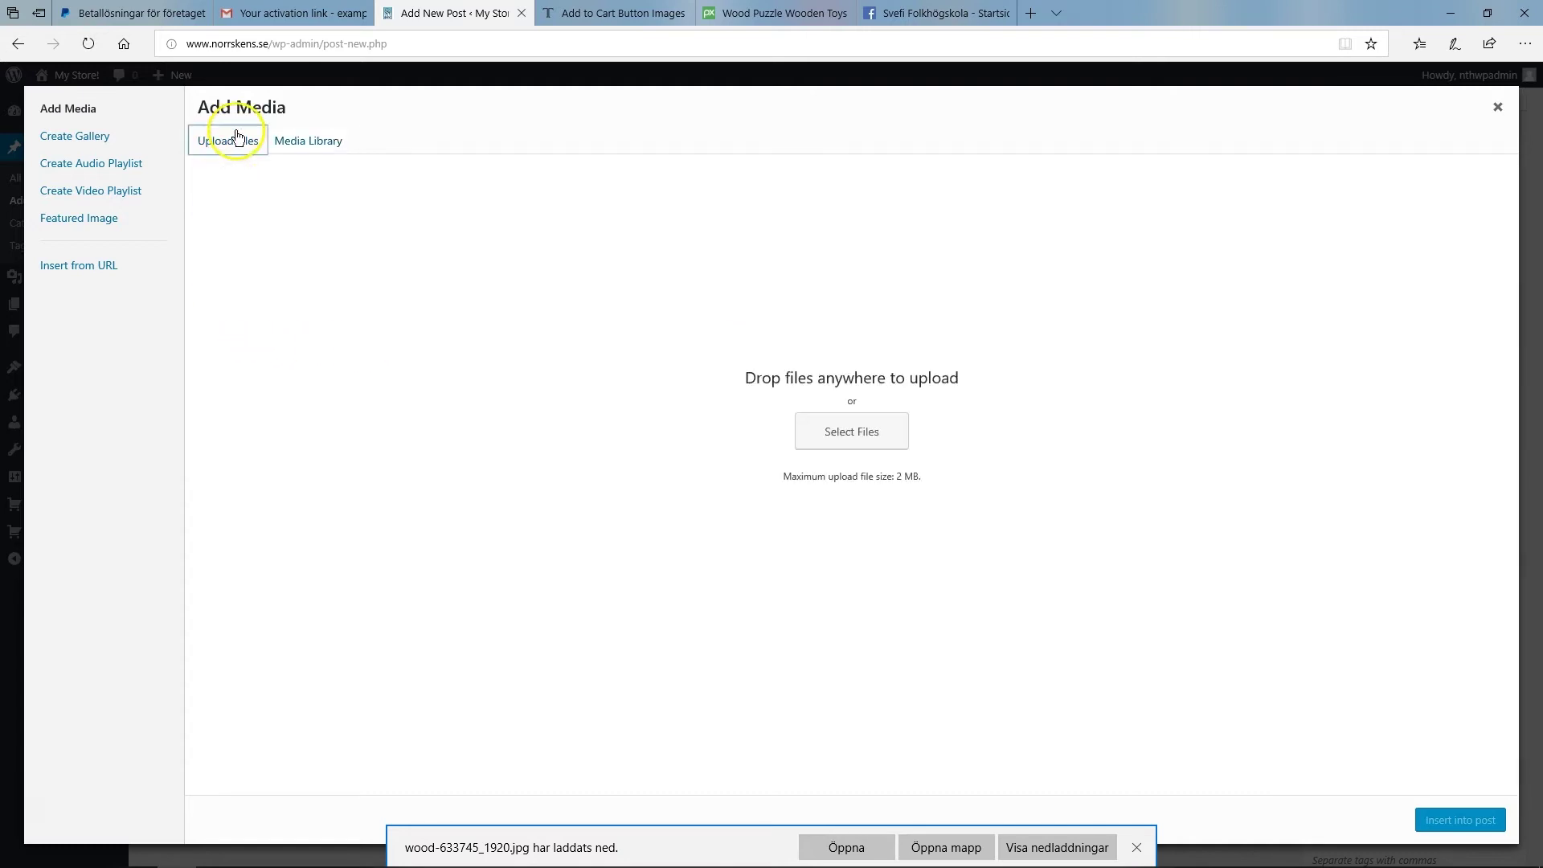
{"action": "left_click", "coordinate": [865, 439]}
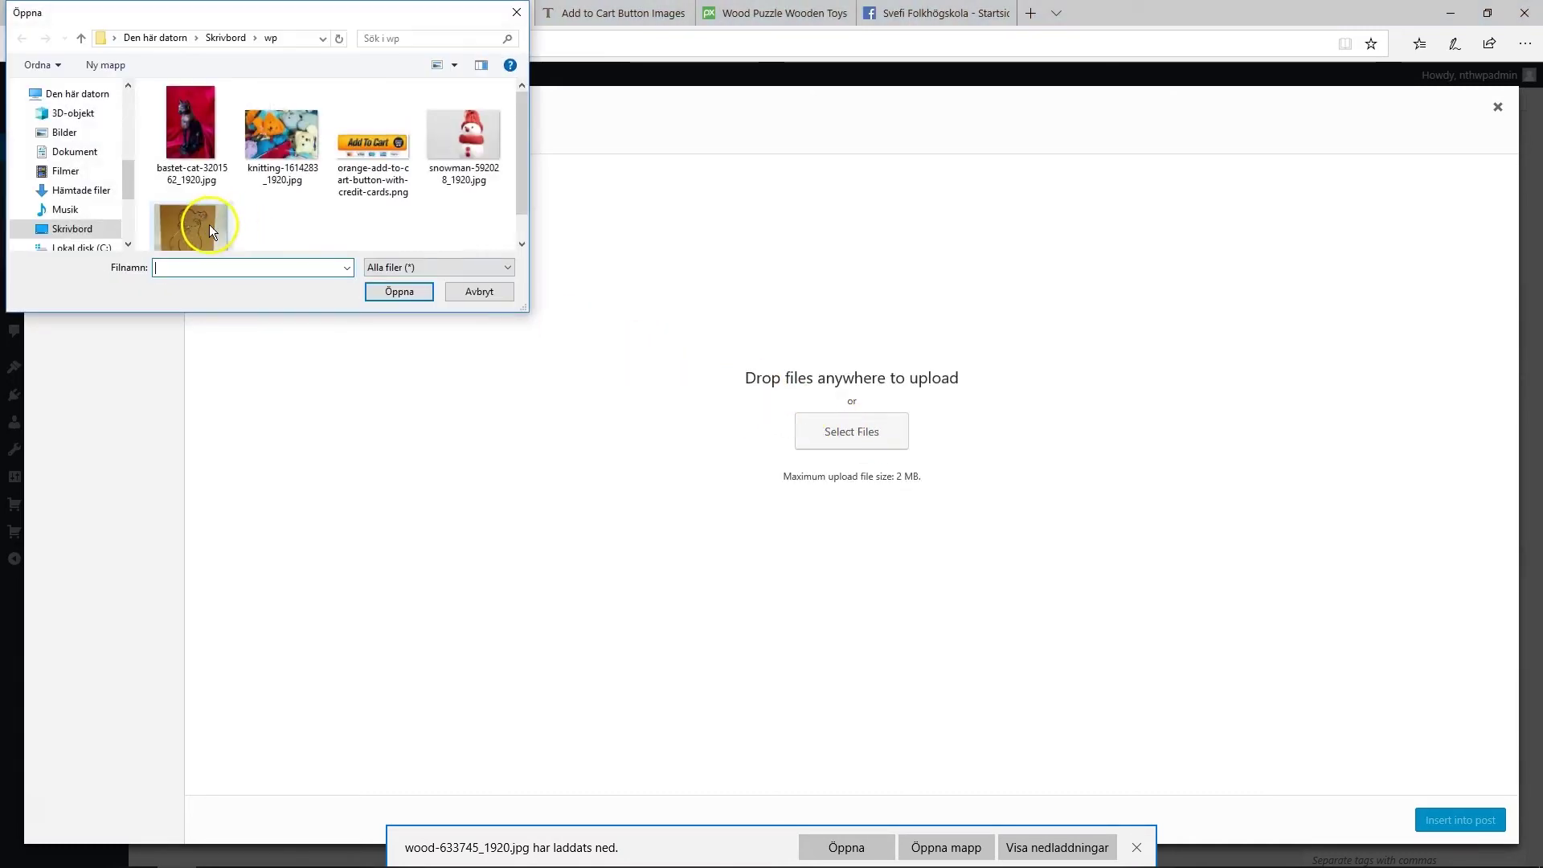
{"action": "left_click", "coordinate": [209, 229]}
{"action": "left_click", "coordinate": [378, 290]}
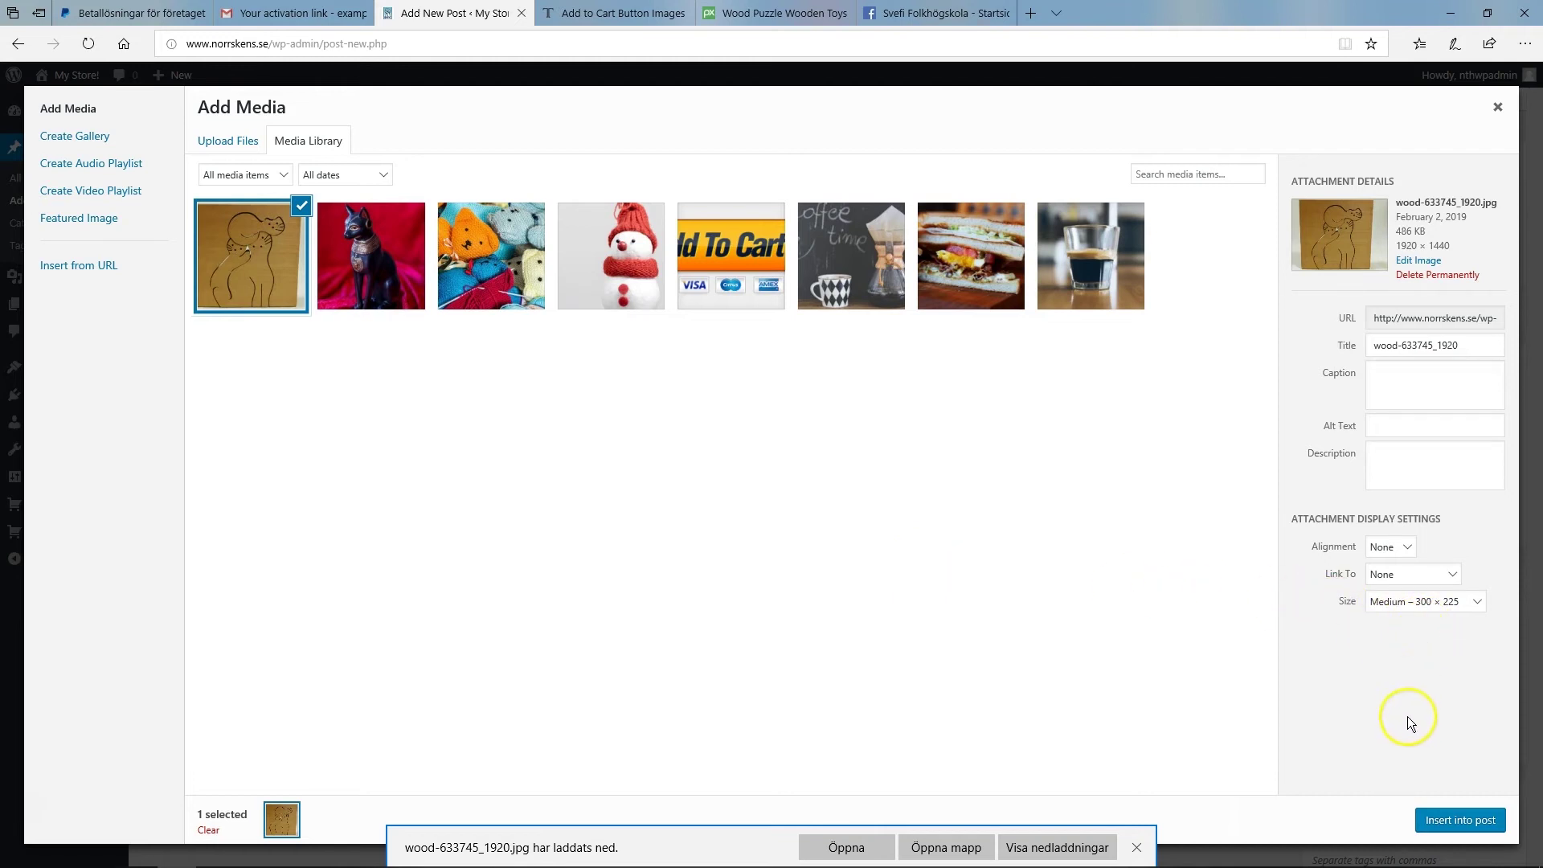
{"action": "left_click", "coordinate": [1446, 823]}
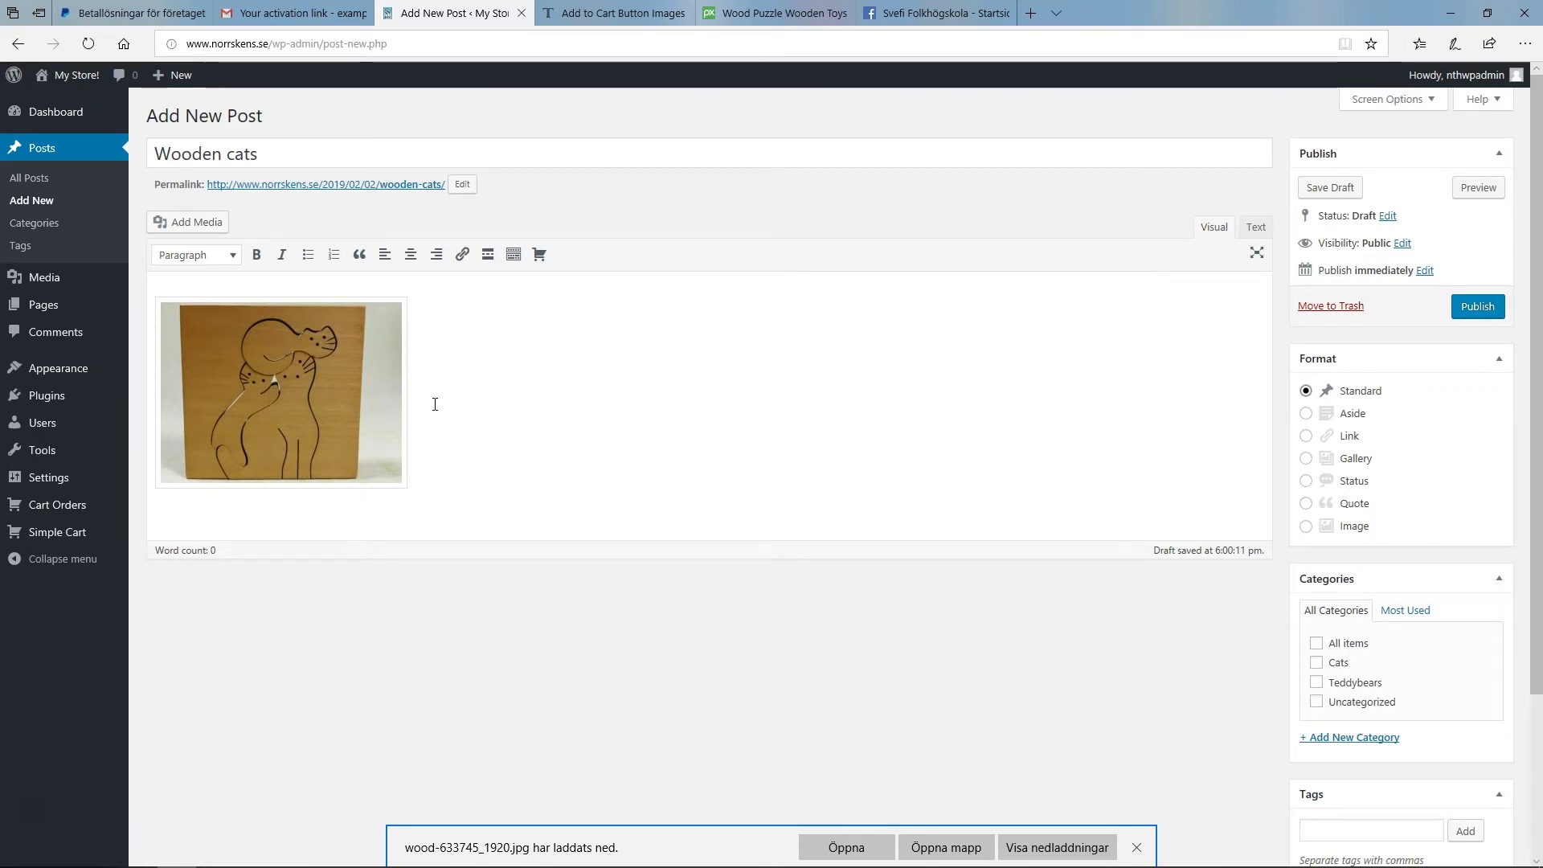
Step: Add the line "Price: 2€" below the image and start a new line under it
{"action": "key", "text": "Return"}
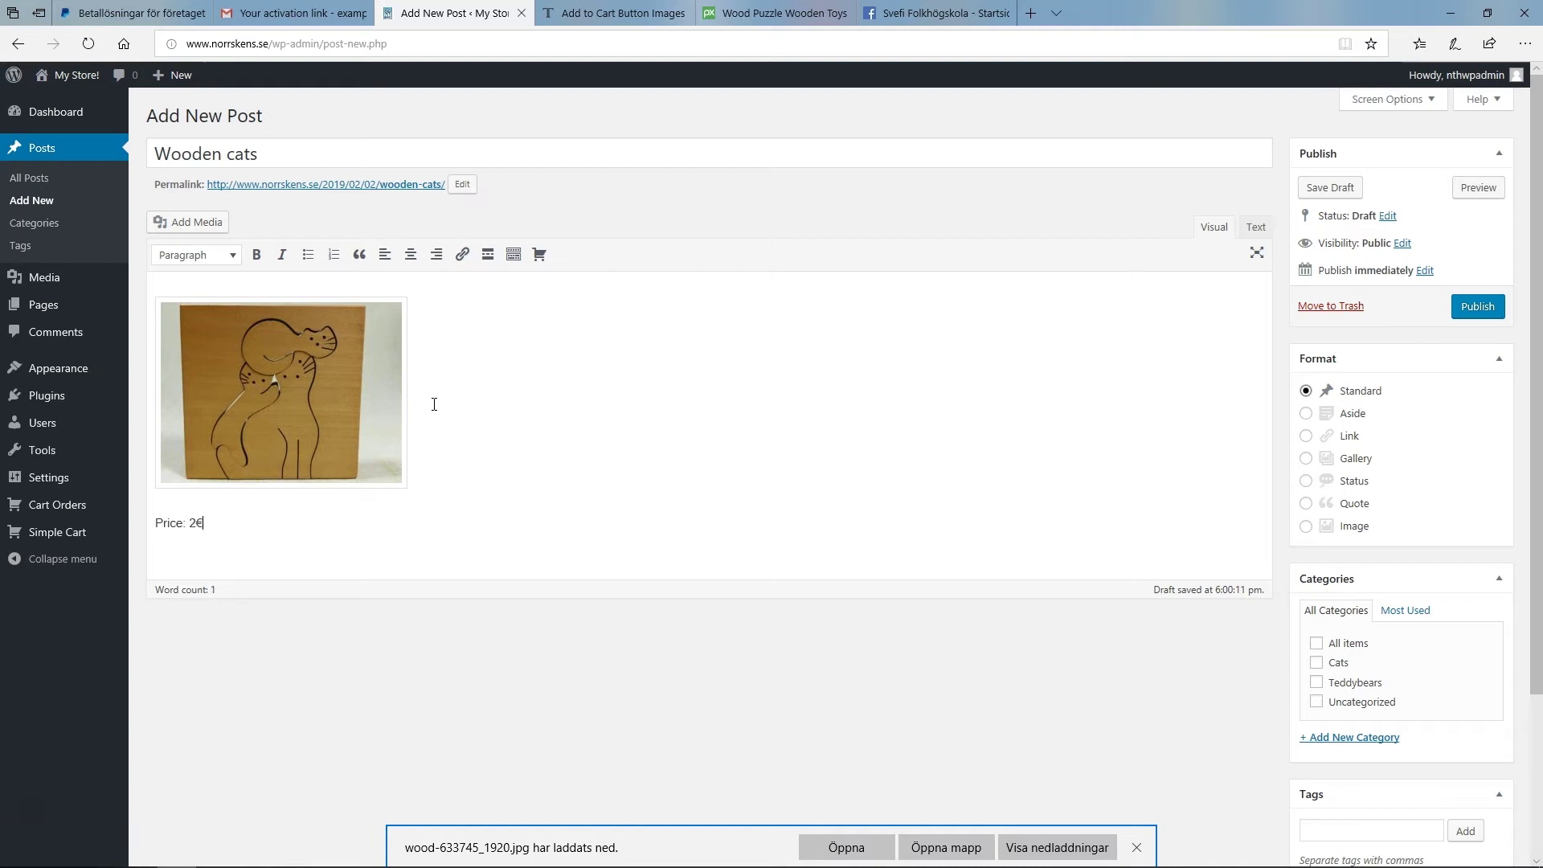
{"action": "type", "text": "Price: 2€"}
{"action": "key", "text": "Return"}
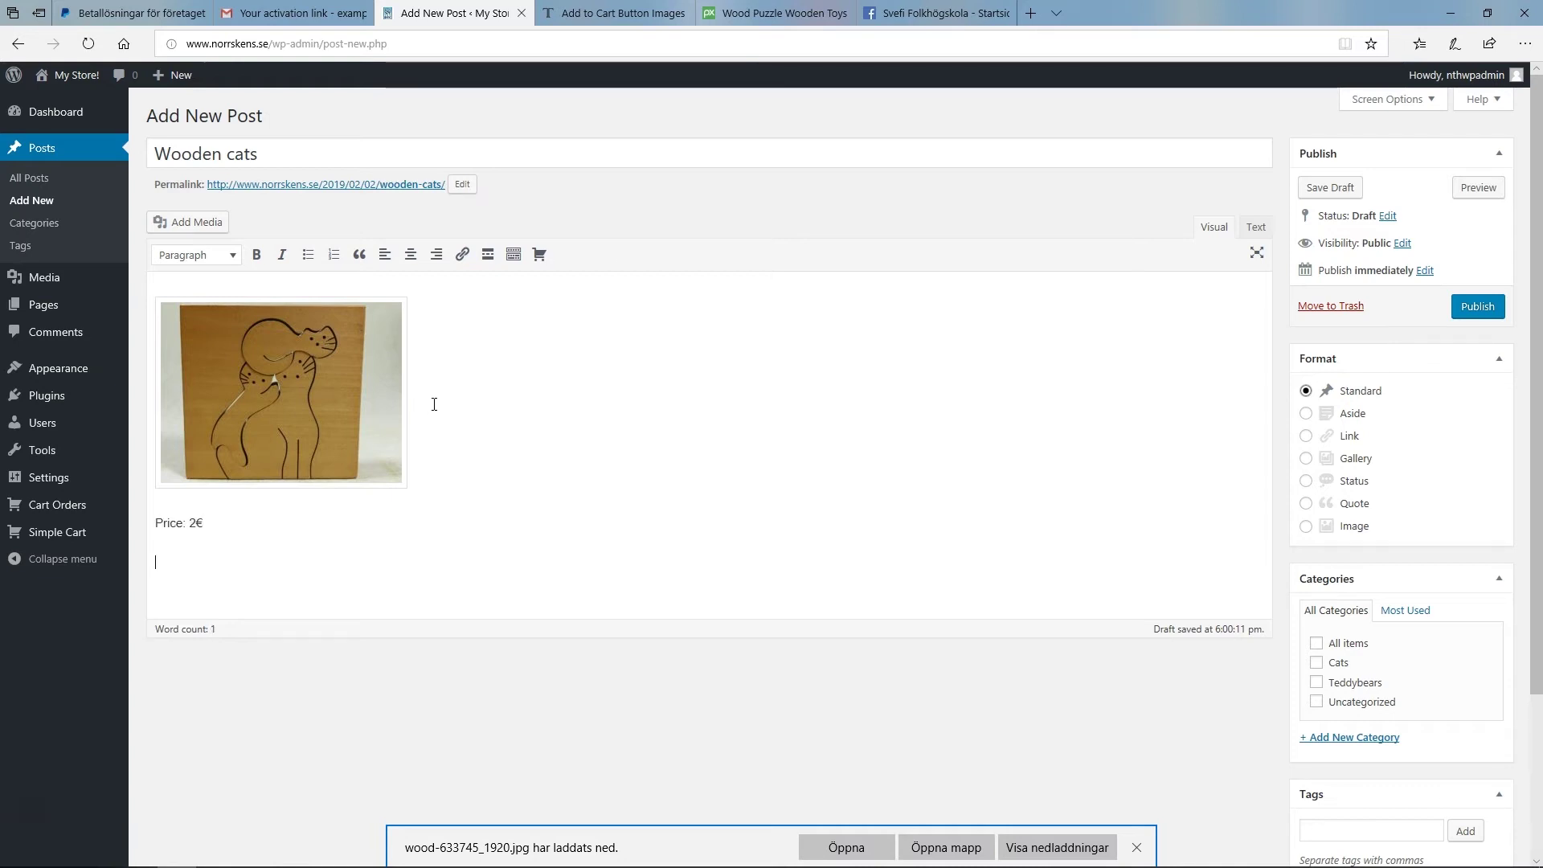
Step: Insert a WP Cart button shortcode below the price line with product name "Wooden Cats" and price 2
{"action": "left_click", "coordinate": [436, 392]}
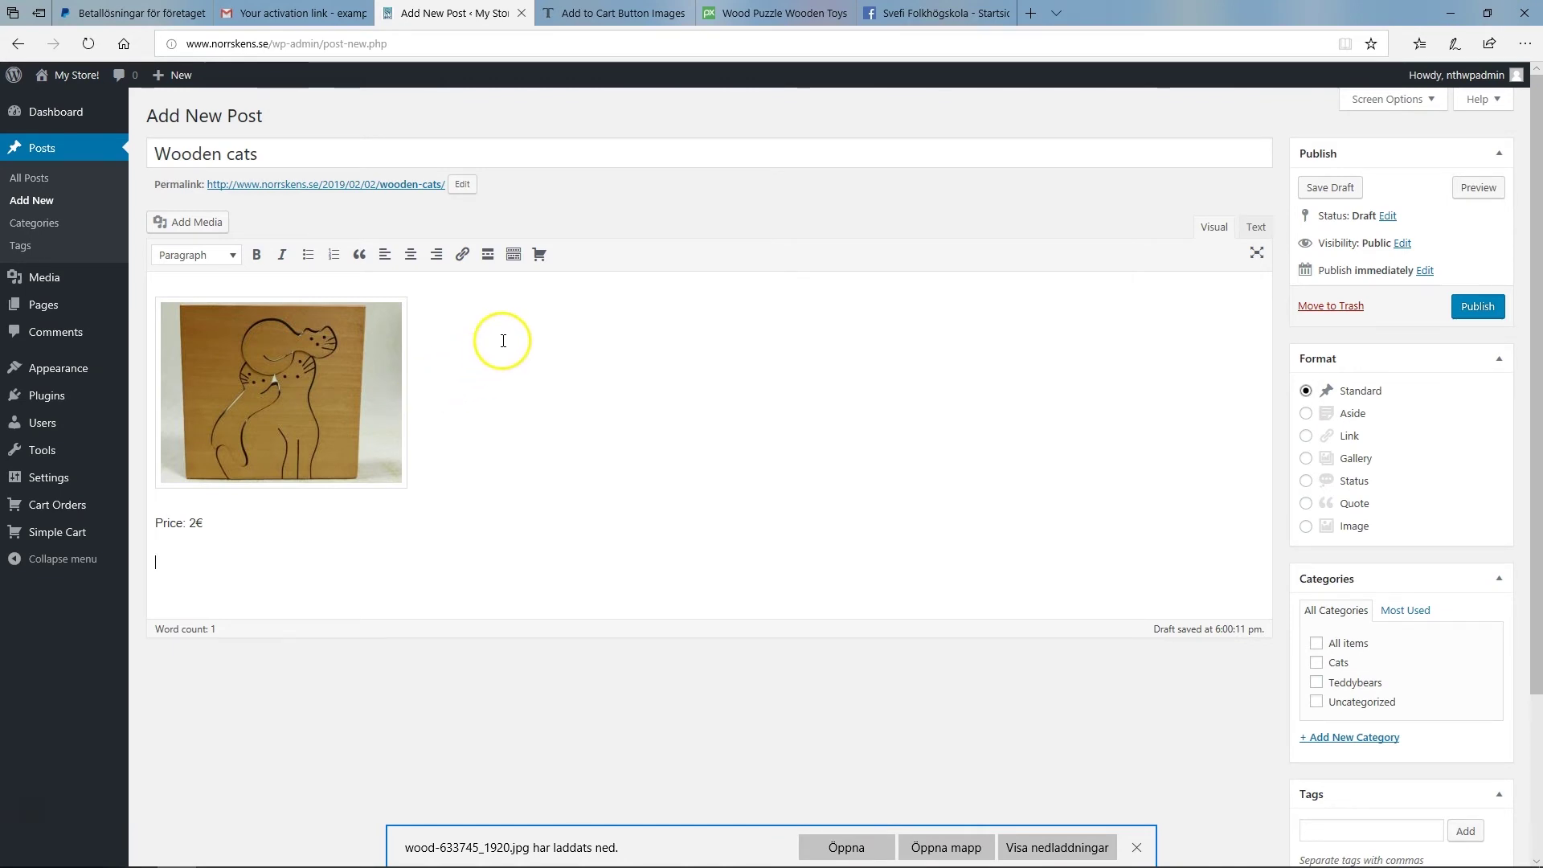
{"action": "left_click", "coordinate": [537, 256]}
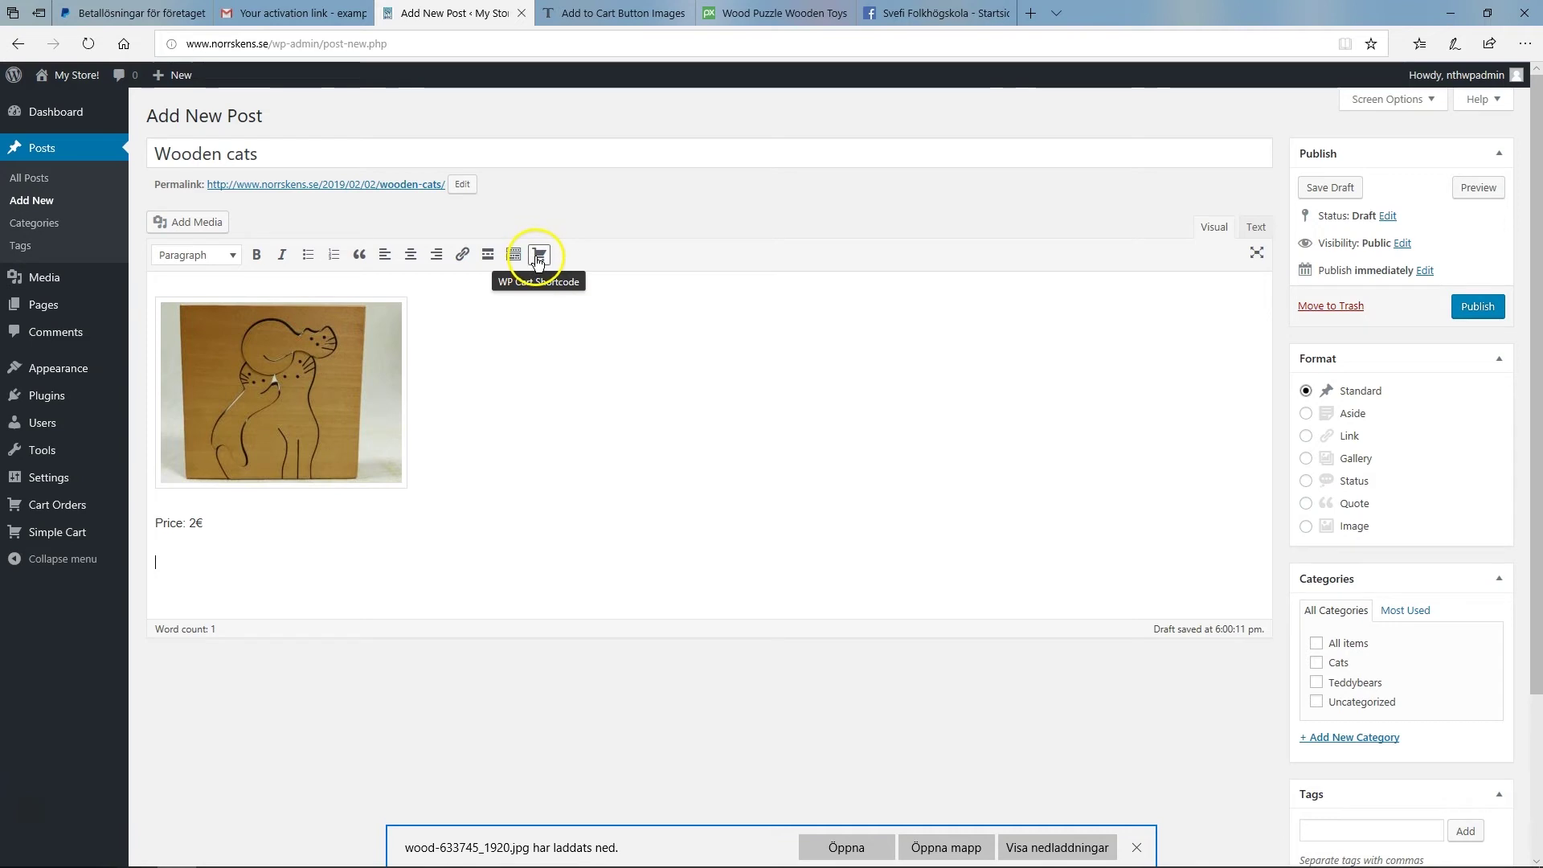
{"action": "left_click", "coordinate": [579, 204]}
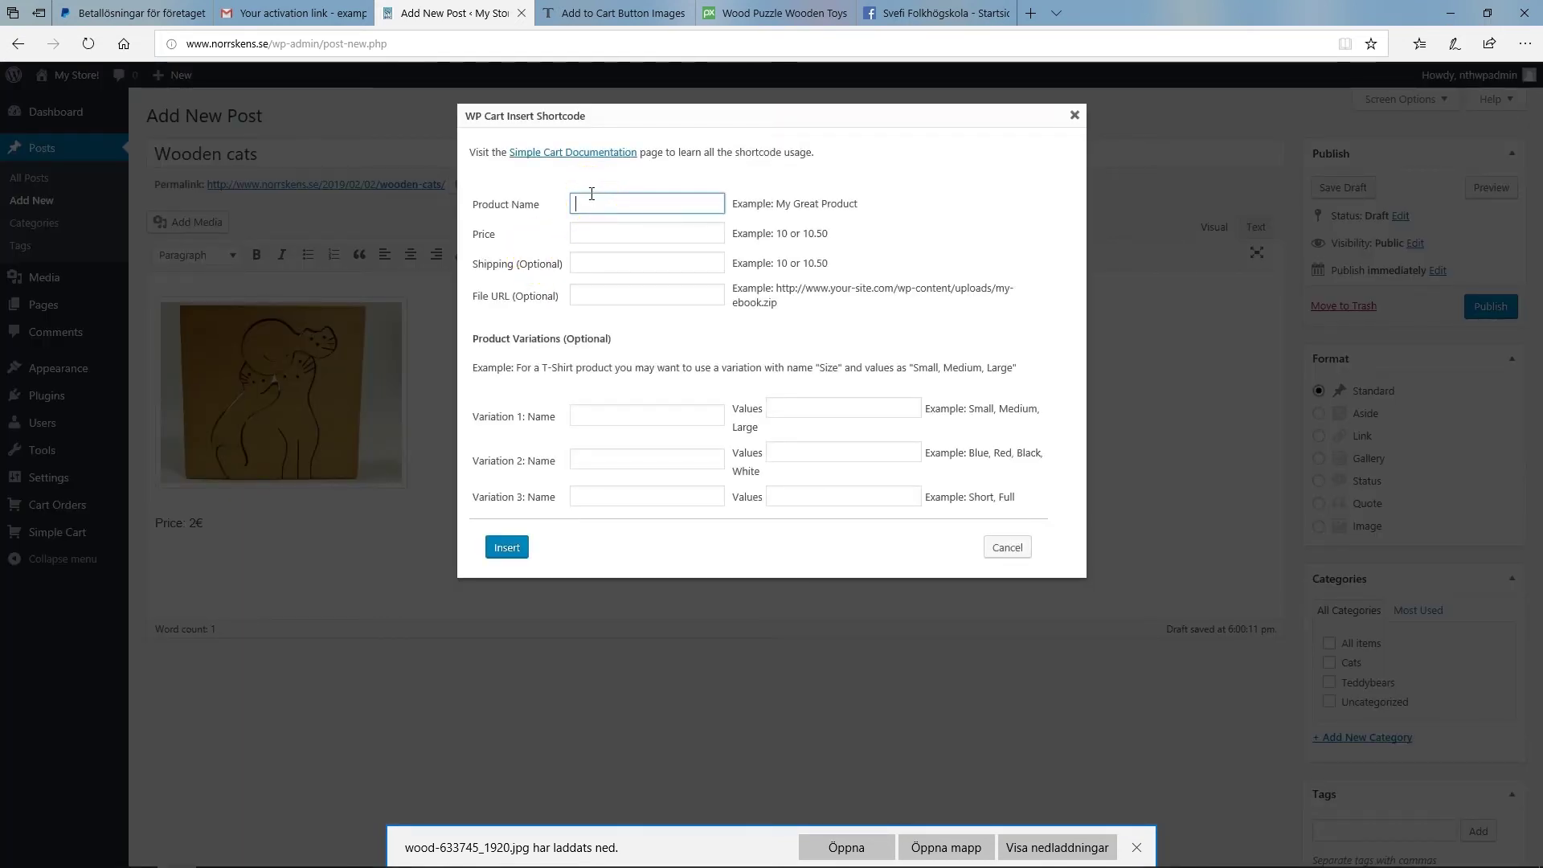
{"action": "type", "text": "Wooden Cats"}
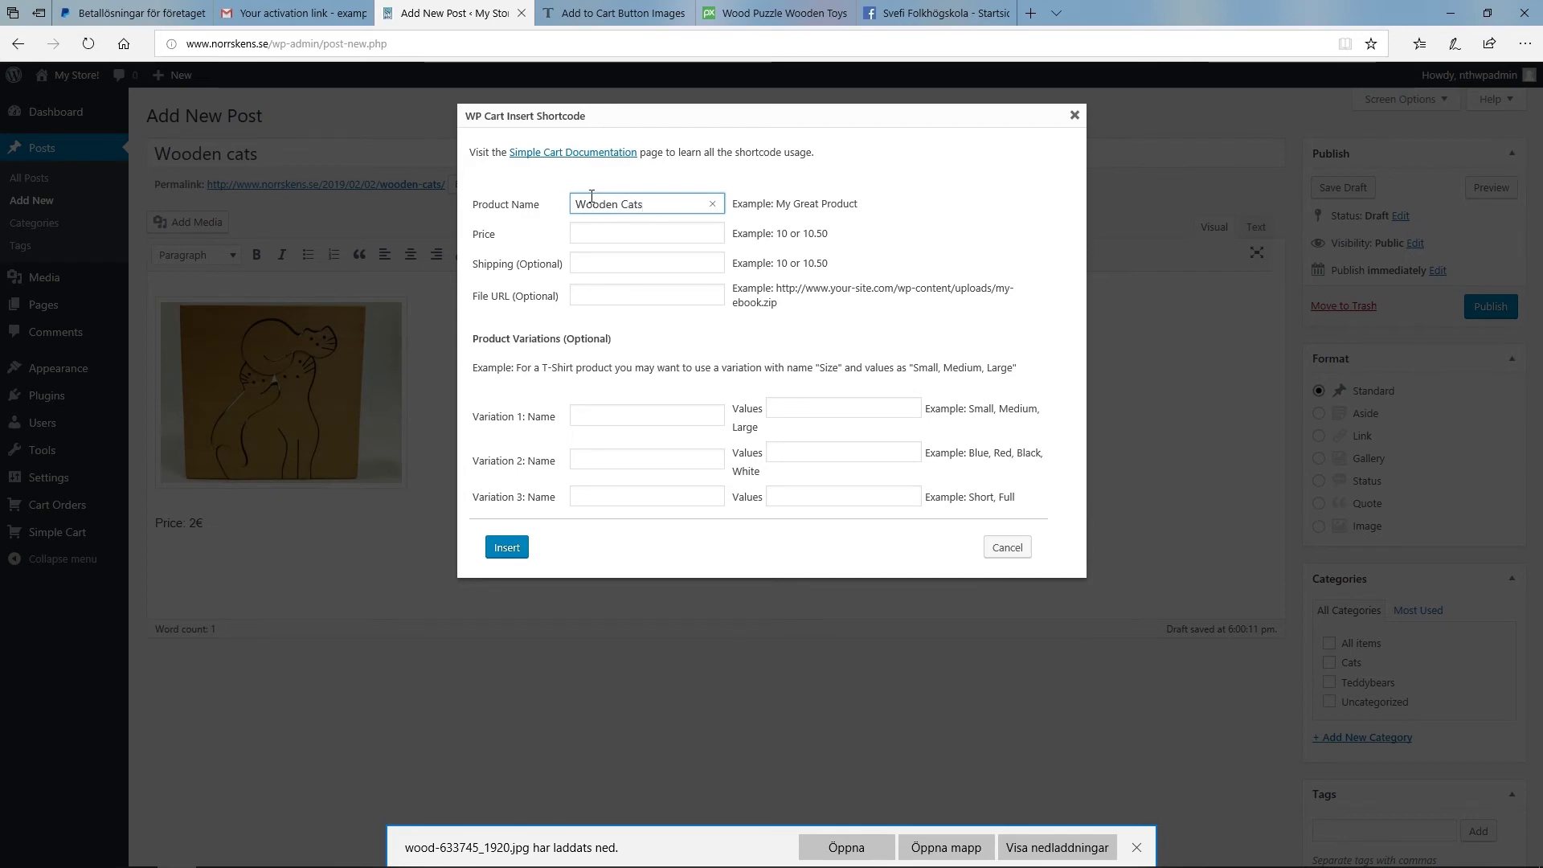
{"action": "left_click", "coordinate": [614, 227]}
{"action": "type", "text": "2"}
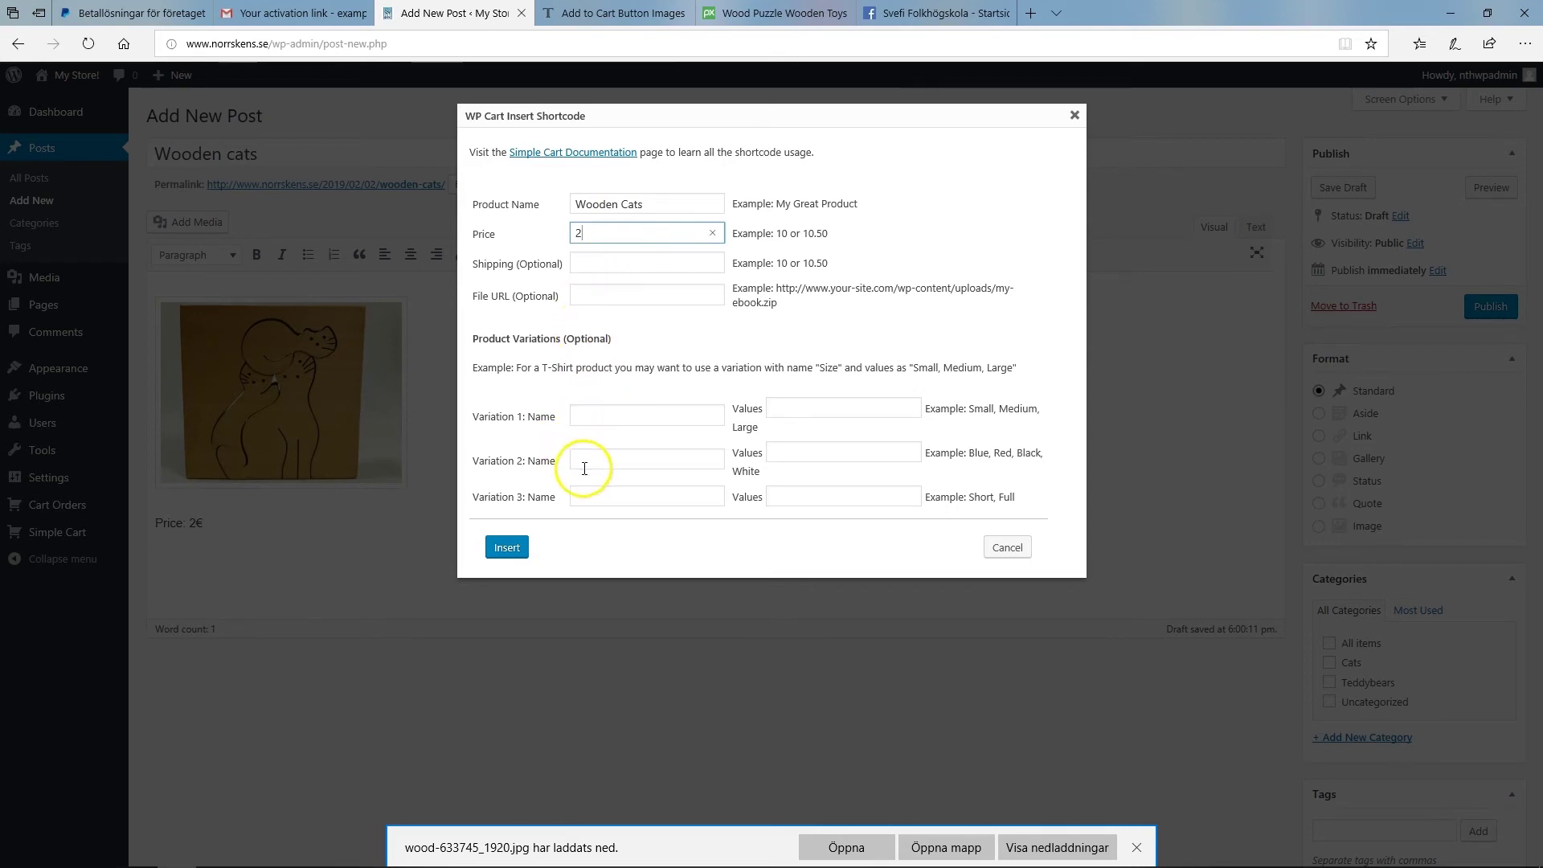
{"action": "left_click", "coordinate": [507, 549]}
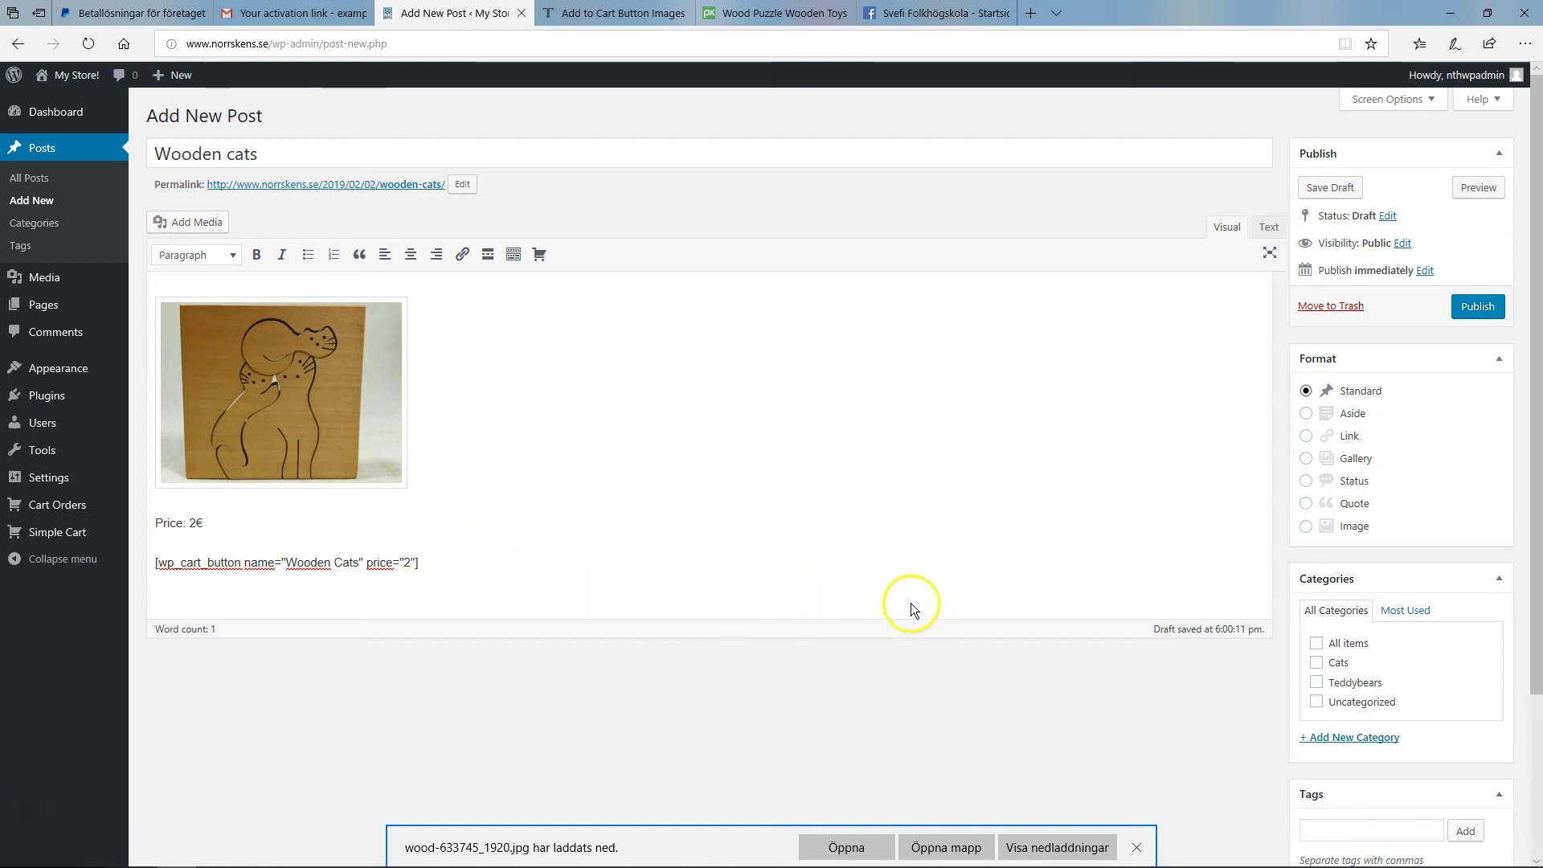
Step: Assign the Wooden cats post to the Cats and All items categories and publish it
{"action": "left_click", "coordinate": [1316, 662]}
{"action": "left_click", "coordinate": [1315, 642]}
{"action": "left_click", "coordinate": [1467, 313]}
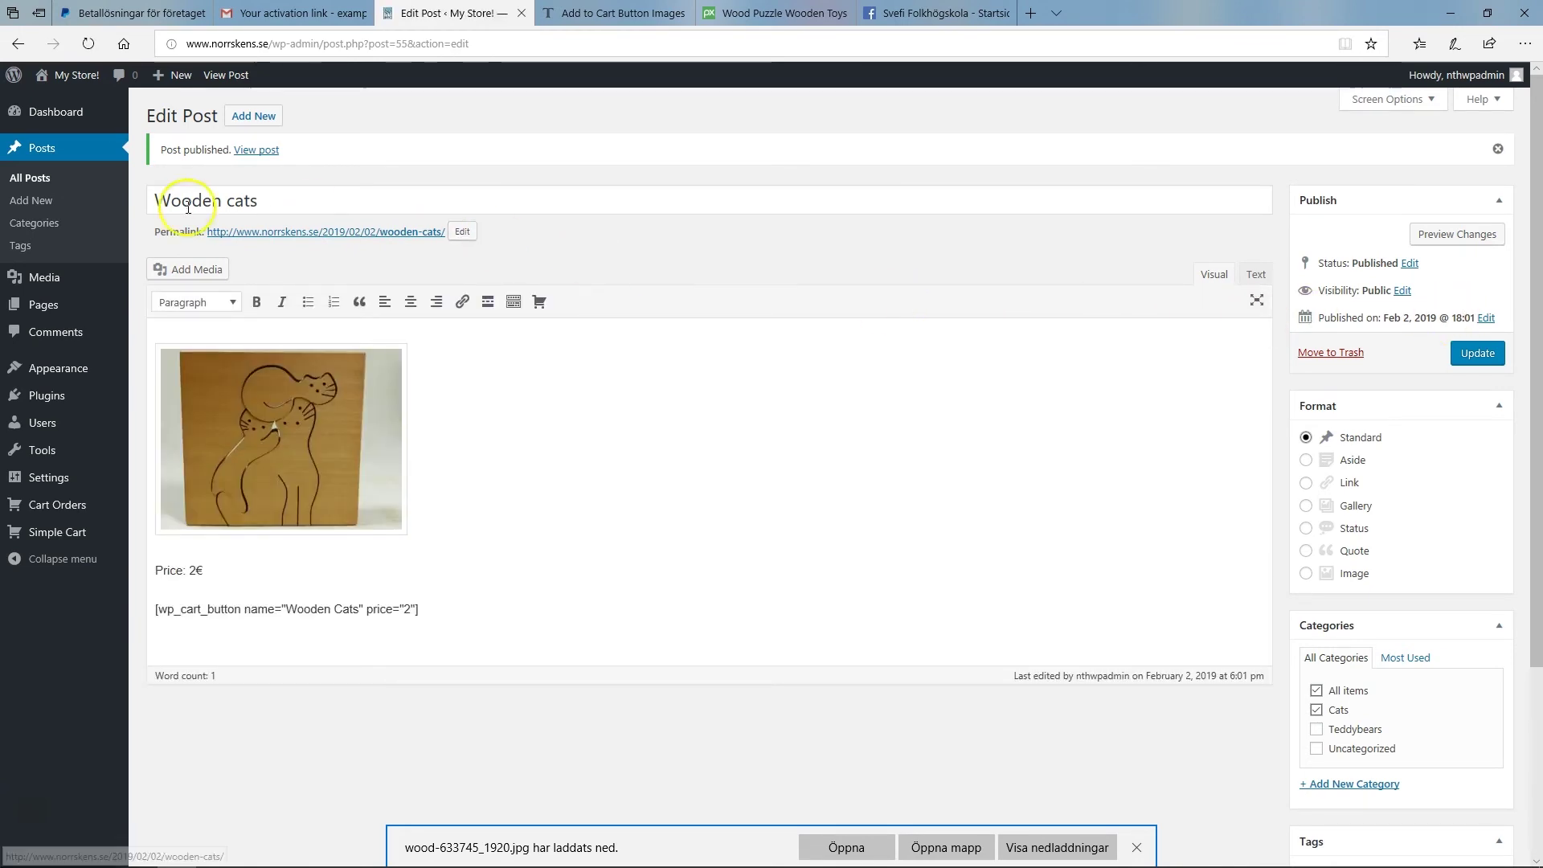
Step: Check the list of all posts and view the Wooden cats product on the store's front page
{"action": "left_click", "coordinate": [60, 155]}
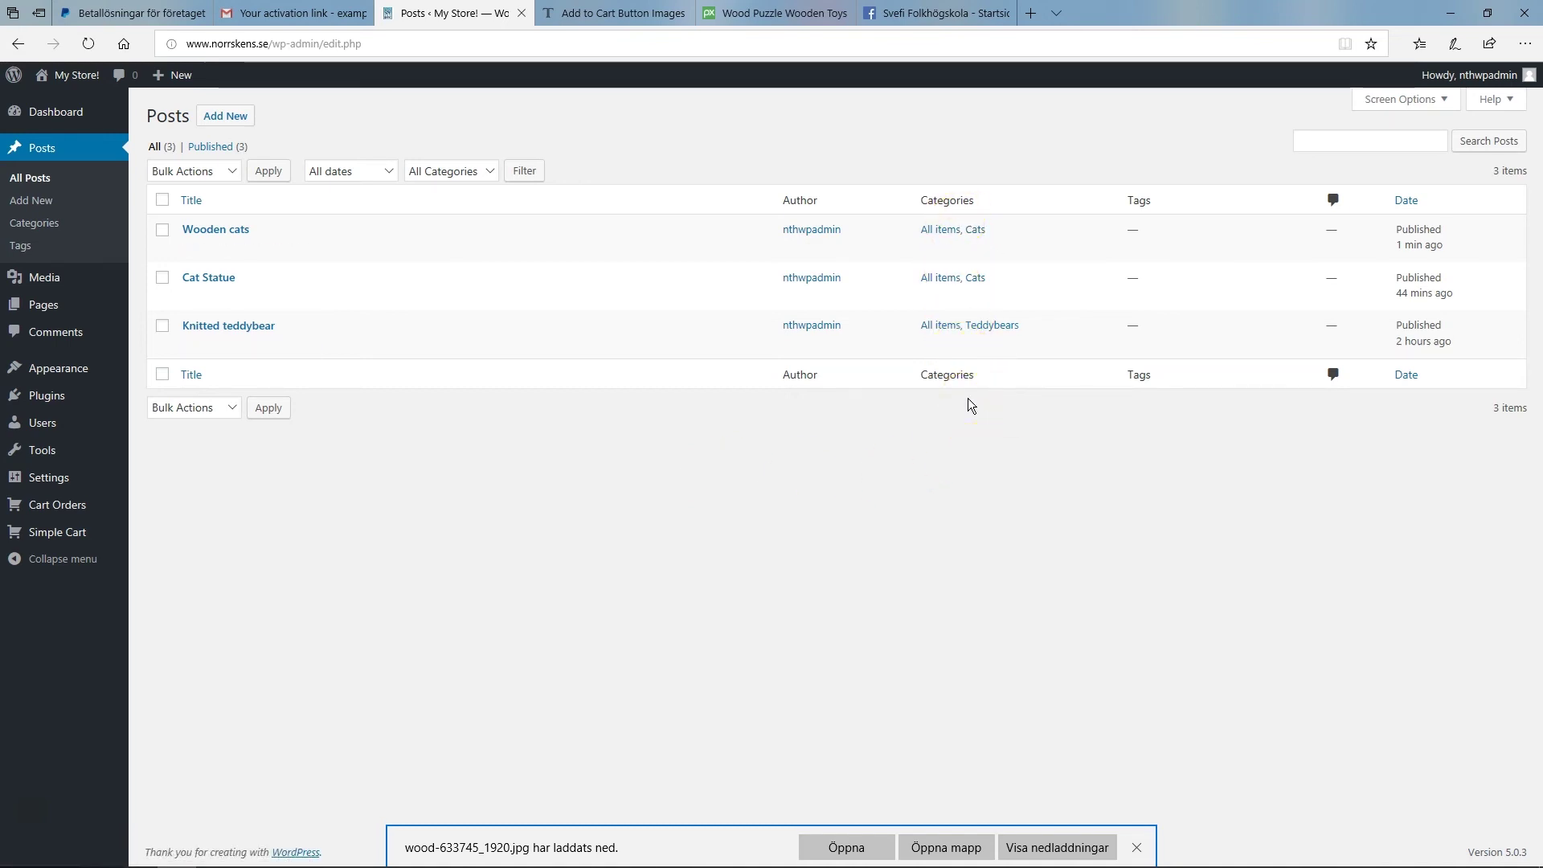
{"action": "mouse_move", "coordinate": [81, 74]}
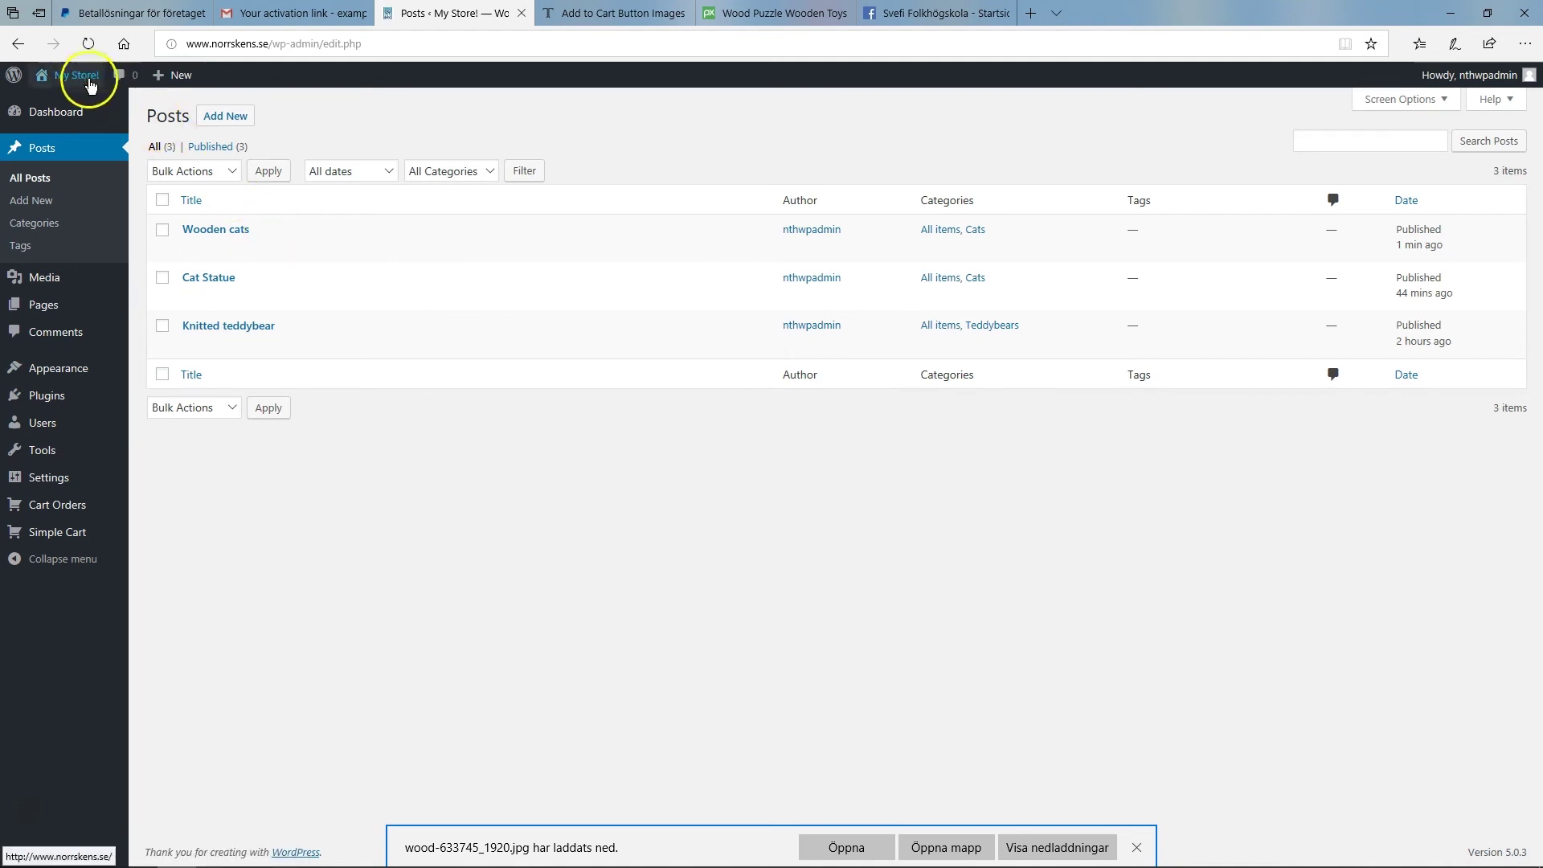
{"action": "left_click", "coordinate": [87, 105]}
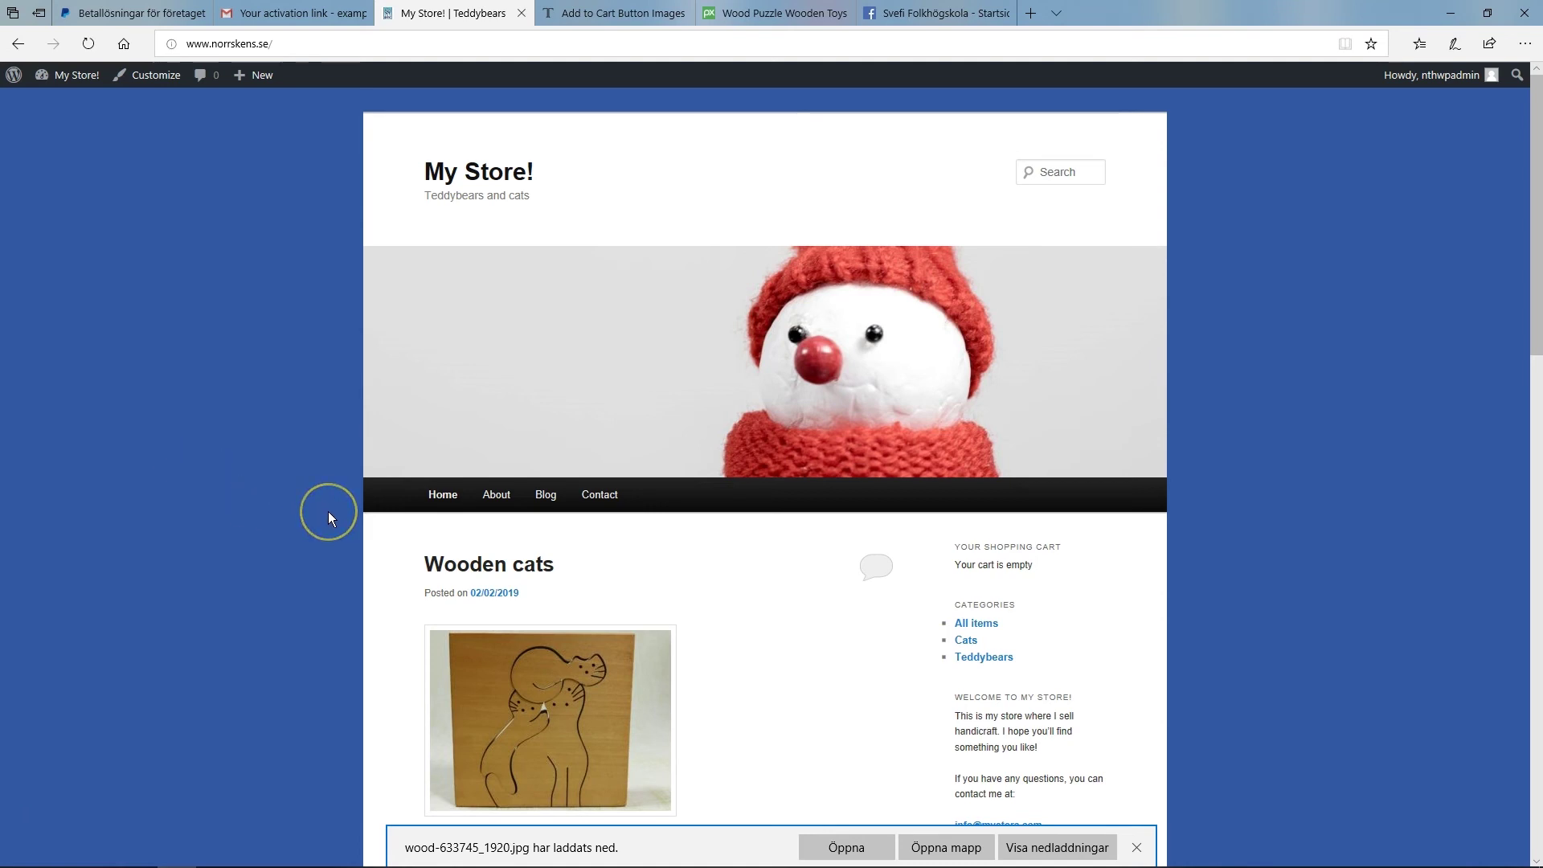
{"action": "scroll", "coordinate": [330, 518], "scroll_direction": "down", "scroll_amount": 4}
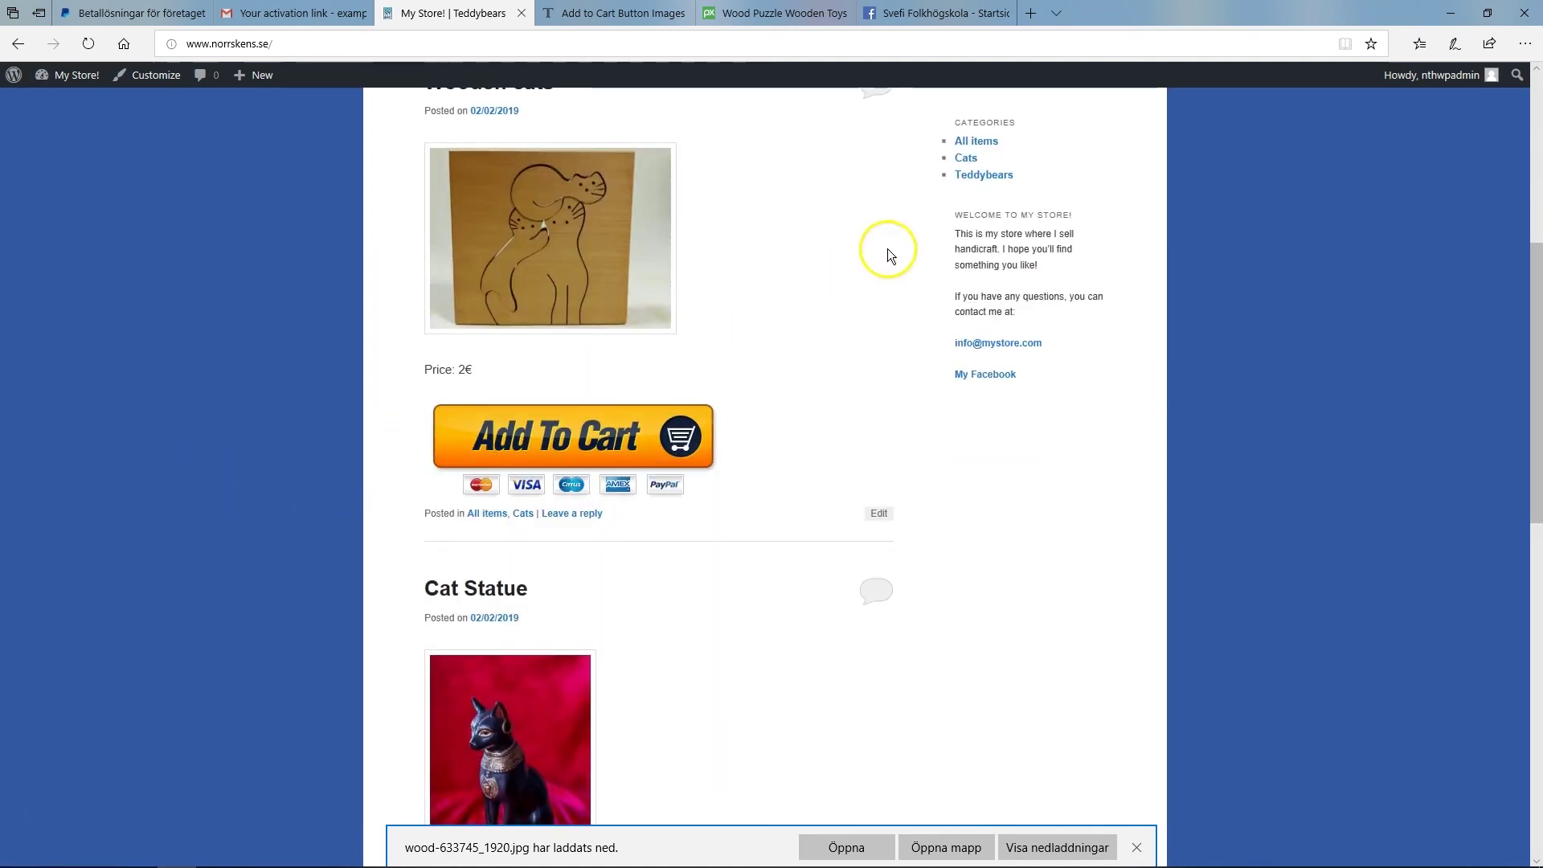
Step: Open the Cats category on the store site and look through the products listed in it
{"action": "left_click", "coordinate": [964, 166]}
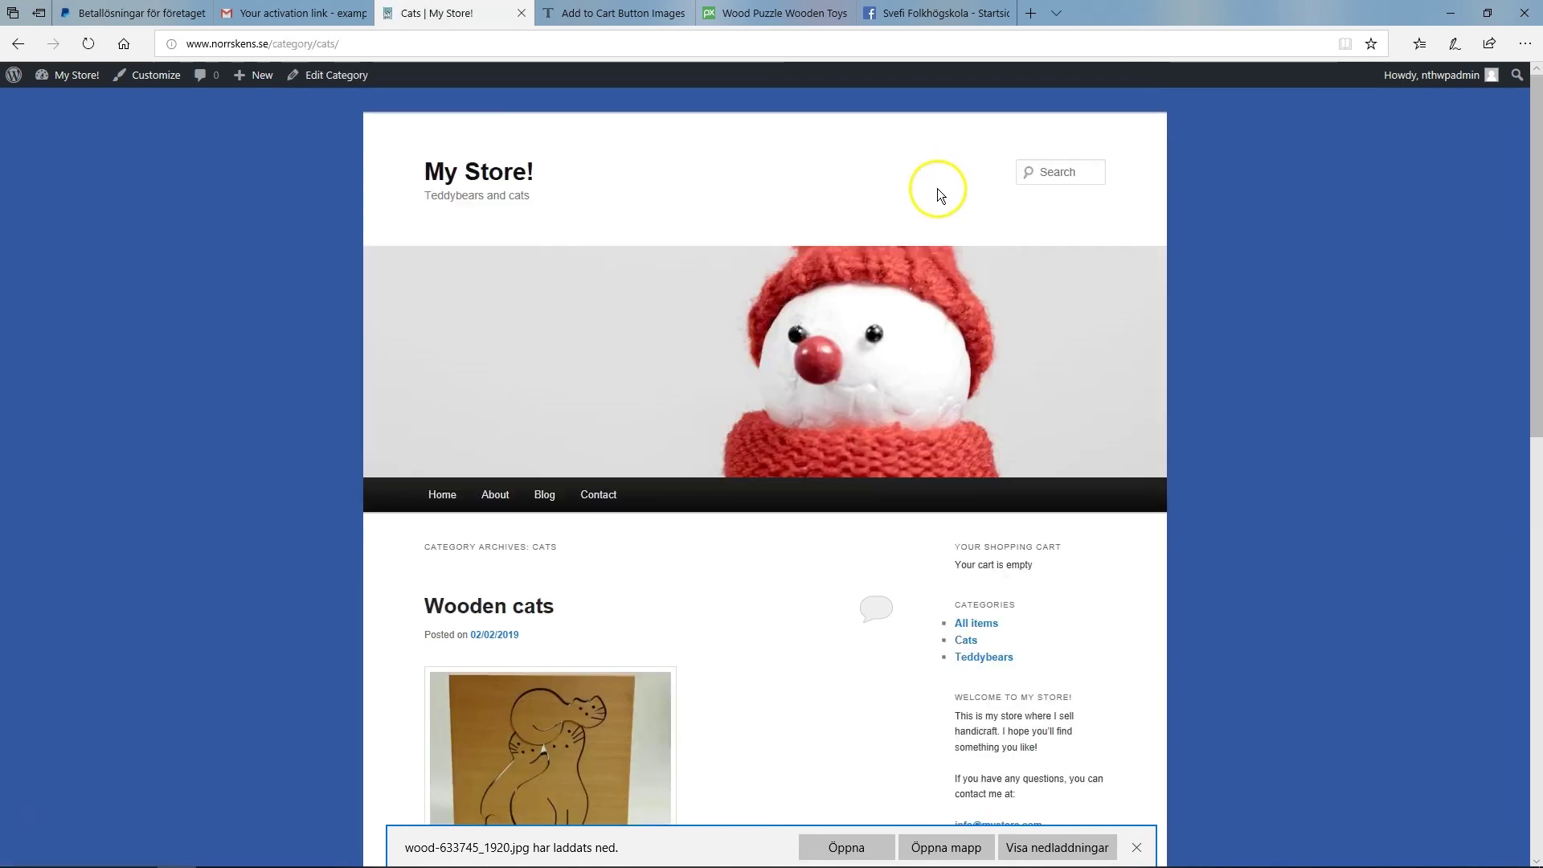
{"action": "scroll", "coordinate": [762, 614], "scroll_direction": "down", "scroll_amount": 5}
{"action": "scroll", "coordinate": [761, 615], "scroll_direction": "down", "scroll_amount": 2}
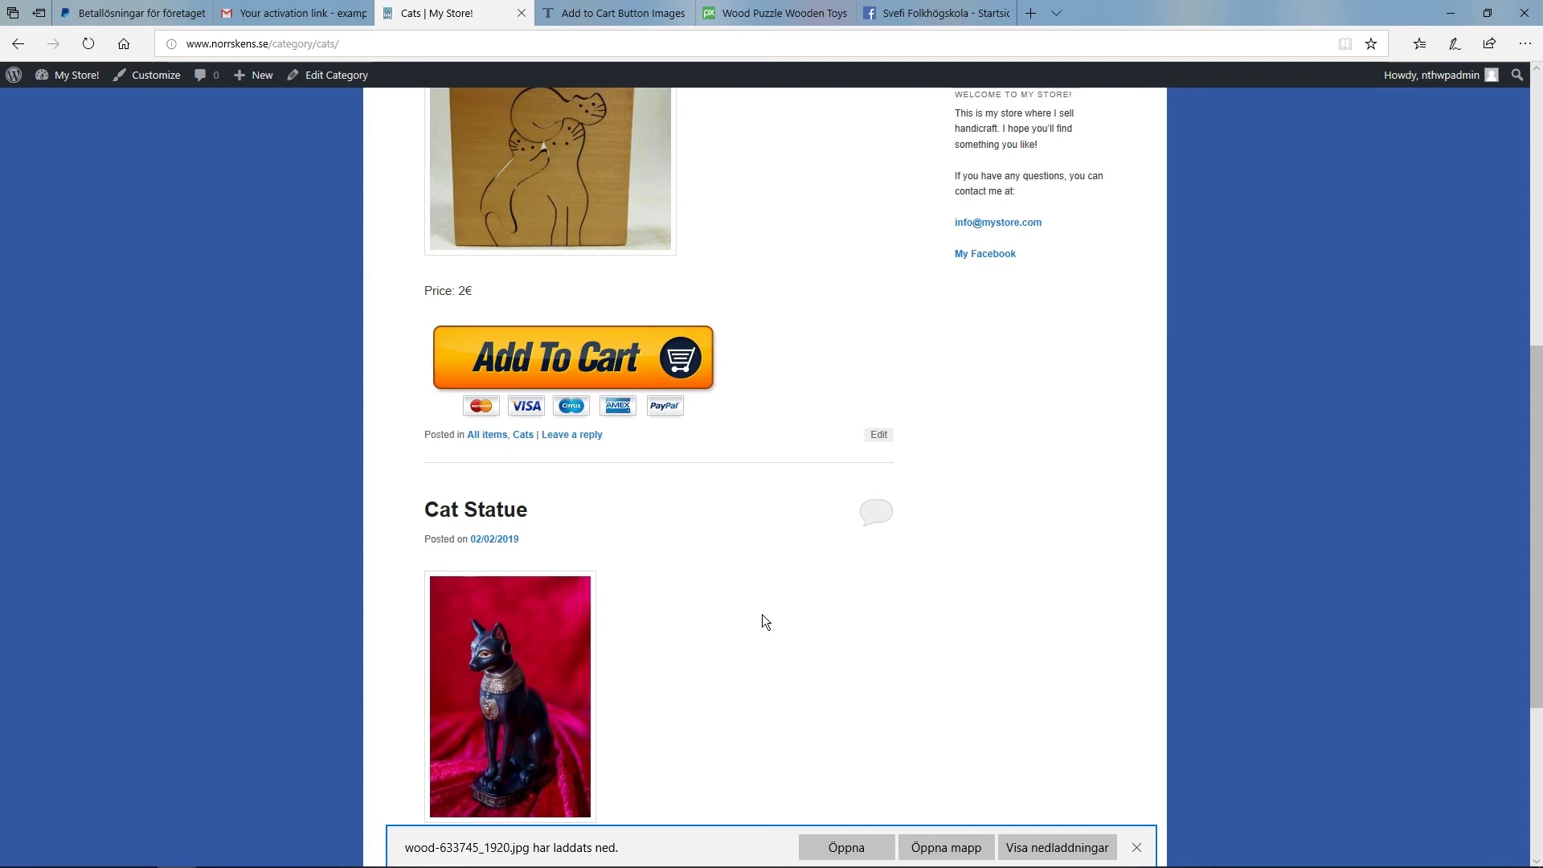
{"action": "scroll", "coordinate": [762, 614], "scroll_direction": "down", "scroll_amount": 3}
{"action": "scroll", "coordinate": [765, 602], "scroll_direction": "up", "scroll_amount": 7}
{"action": "left_click", "coordinate": [764, 603]}
{"action": "scroll", "coordinate": [764, 602], "scroll_direction": "down", "scroll_amount": 3}
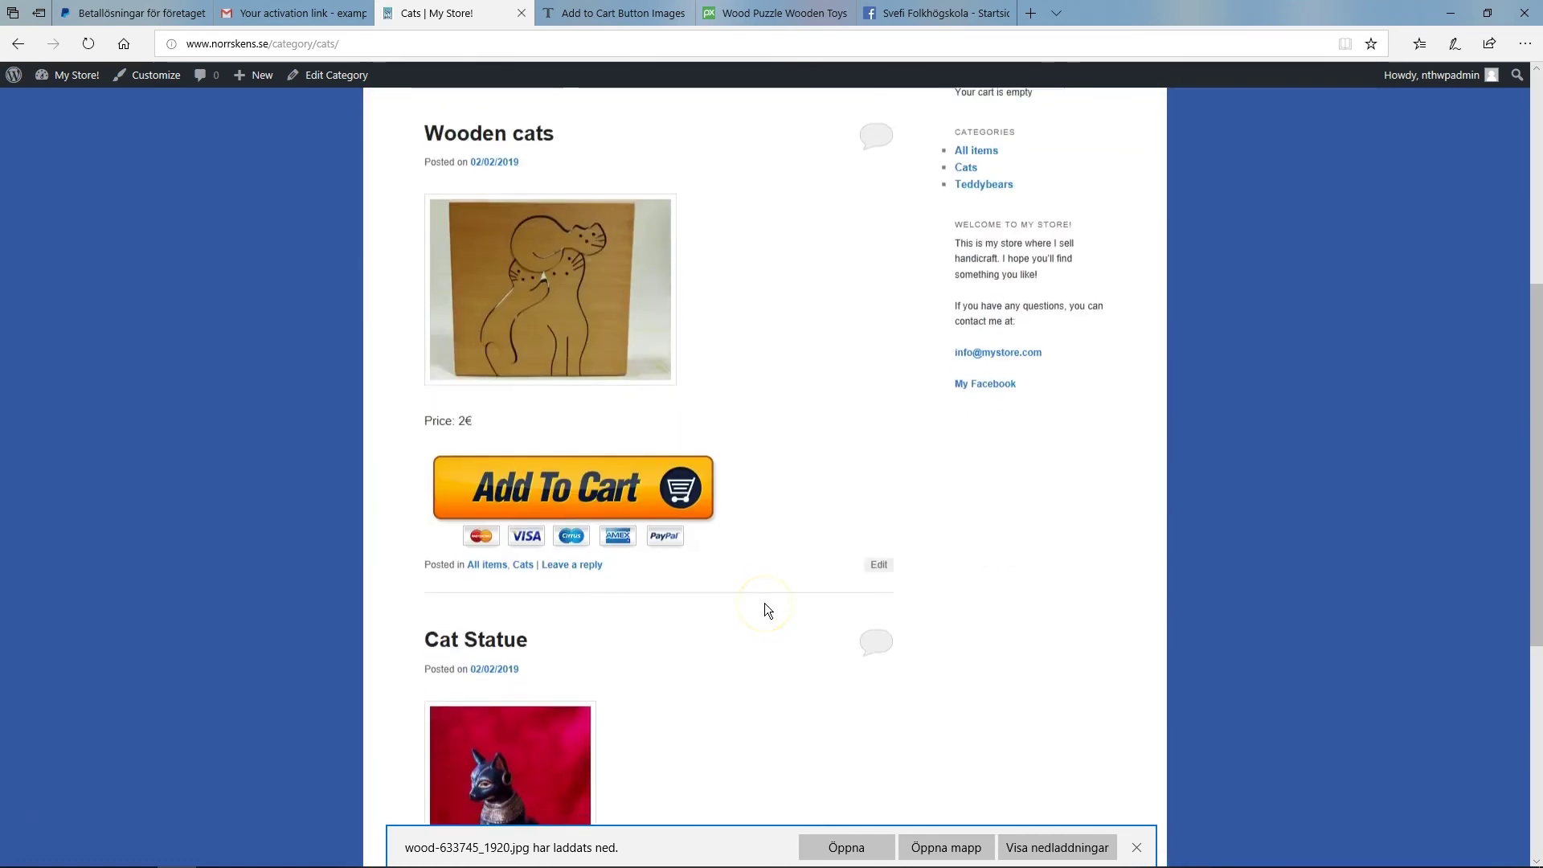
{"action": "scroll", "coordinate": [764, 602], "scroll_direction": "down", "scroll_amount": 5}
{"action": "scroll", "coordinate": [764, 603], "scroll_direction": "up", "scroll_amount": 6}
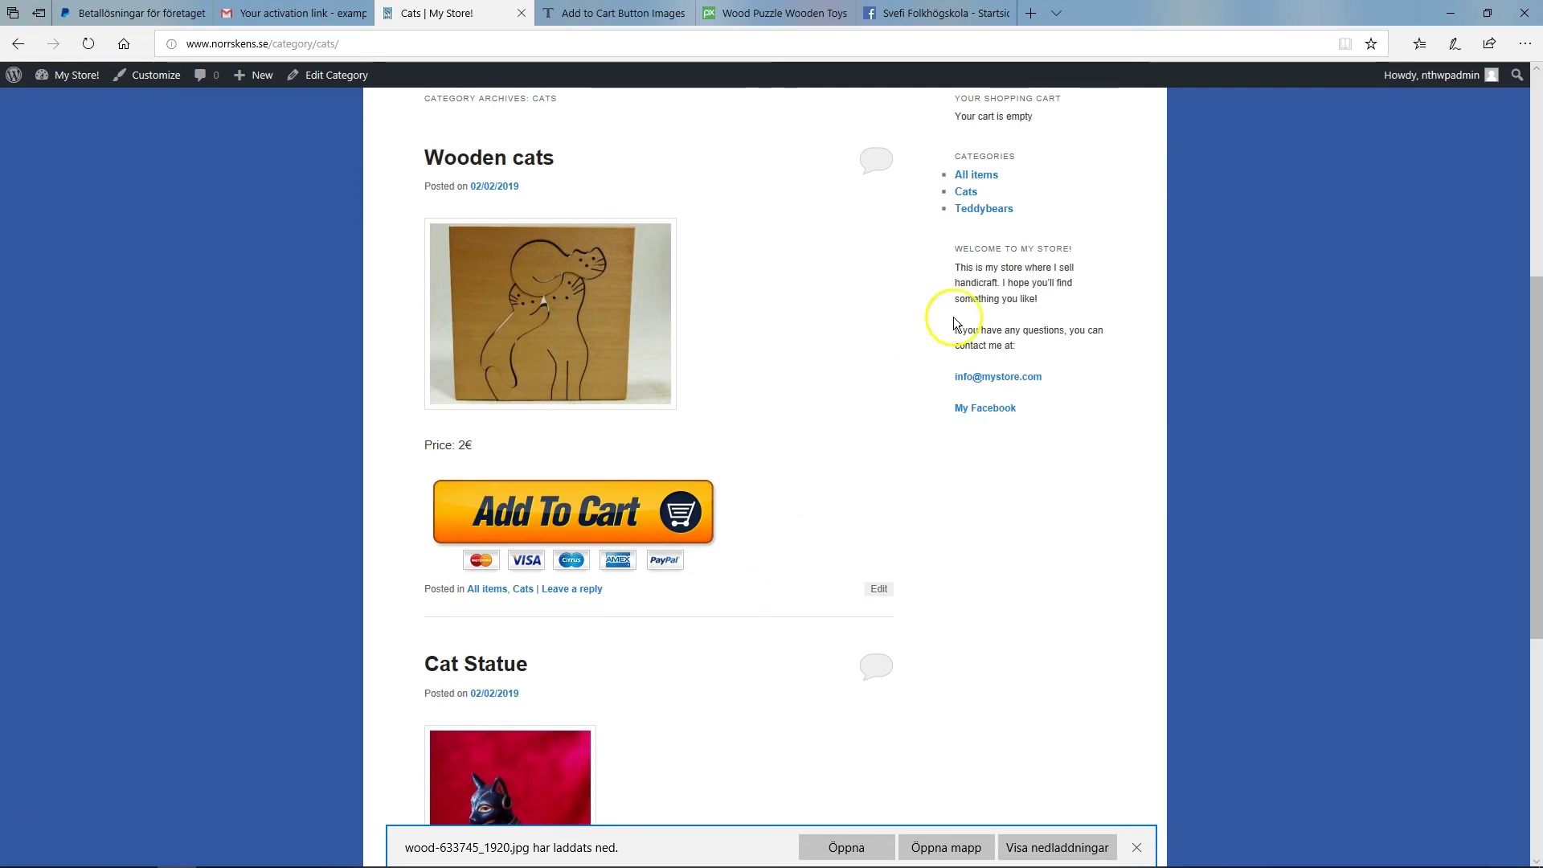
Step: Open the Teddybears category on the store site and look through its products
{"action": "left_click", "coordinate": [983, 211]}
{"action": "scroll", "coordinate": [803, 569], "scroll_direction": "down", "scroll_amount": 4}
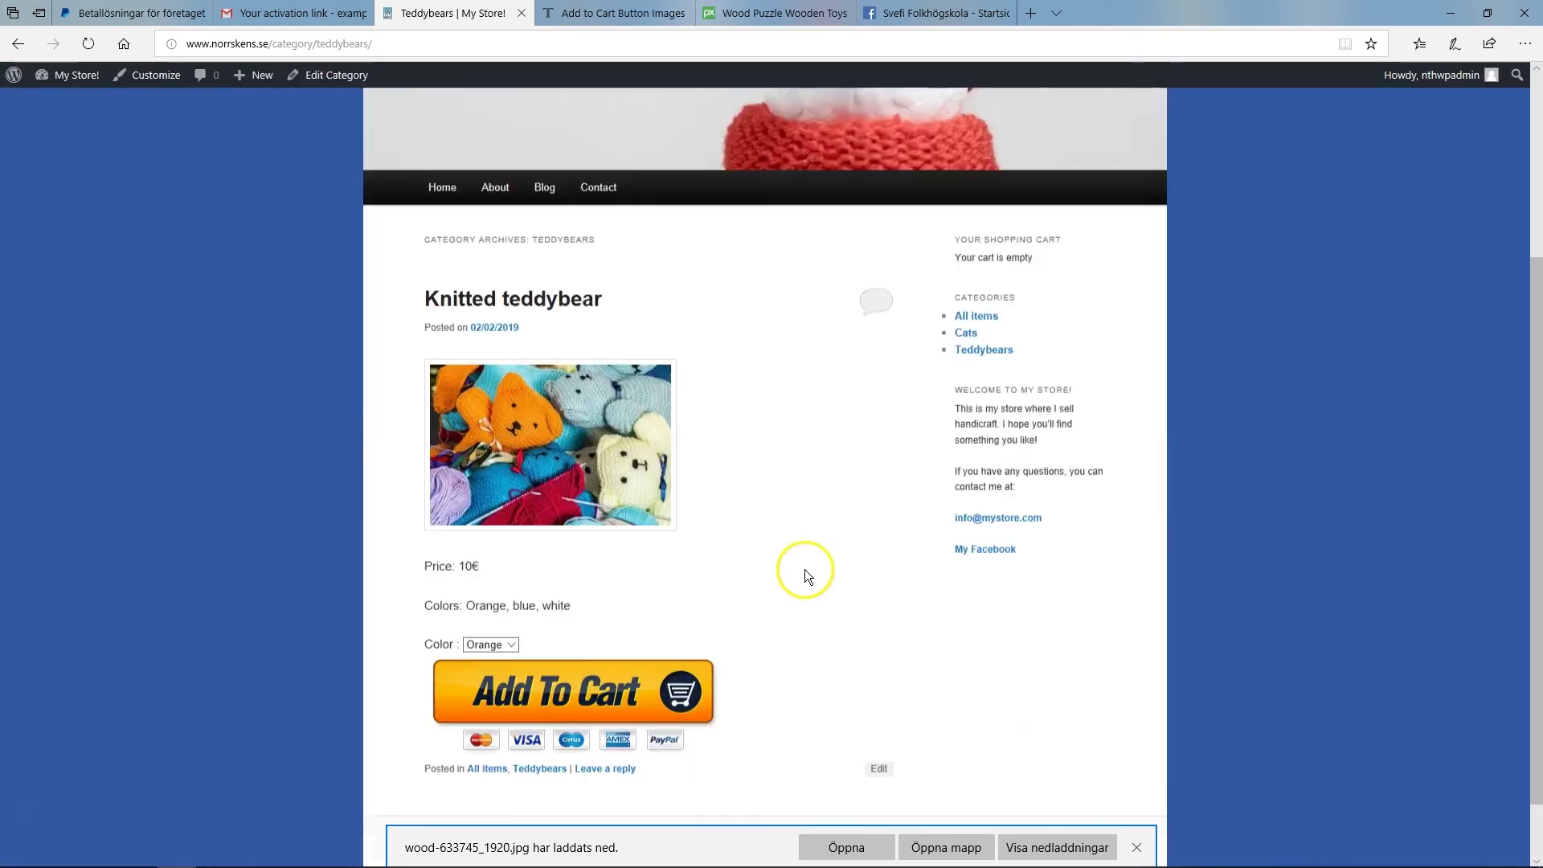
{"action": "scroll", "coordinate": [803, 567], "scroll_direction": "up", "scroll_amount": 4}
{"action": "scroll", "coordinate": [806, 563], "scroll_direction": "down", "scroll_amount": 4}
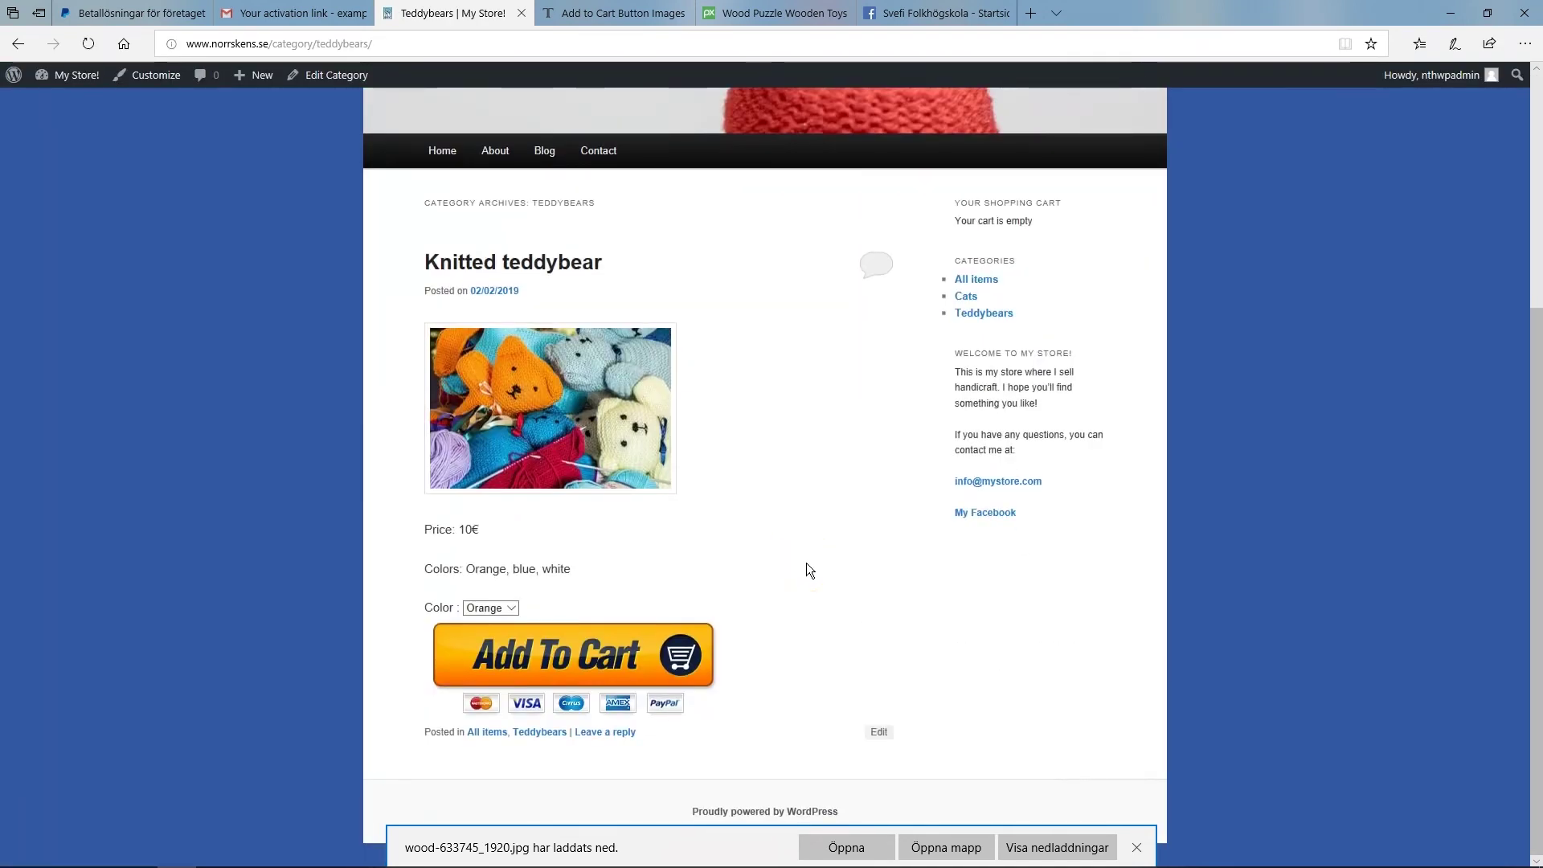
{"action": "scroll", "coordinate": [806, 563], "scroll_direction": "up", "scroll_amount": 3}
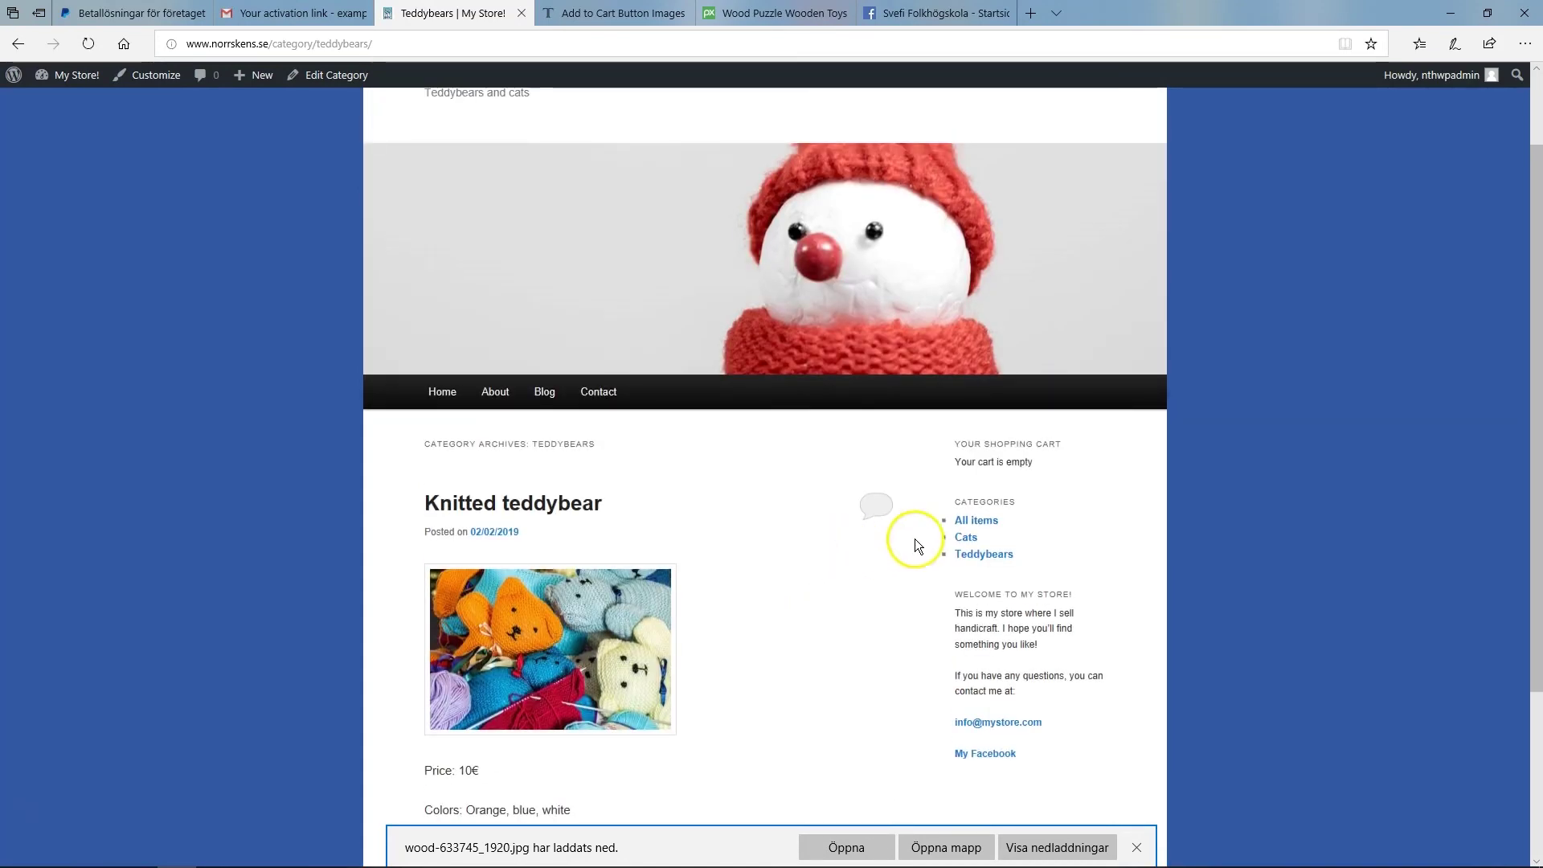
Step: Open the All items category and look through the whole product page, including the shopping cart and category sidebar
{"action": "left_click", "coordinate": [976, 520]}
{"action": "scroll", "coordinate": [893, 538], "scroll_direction": "down", "scroll_amount": 10}
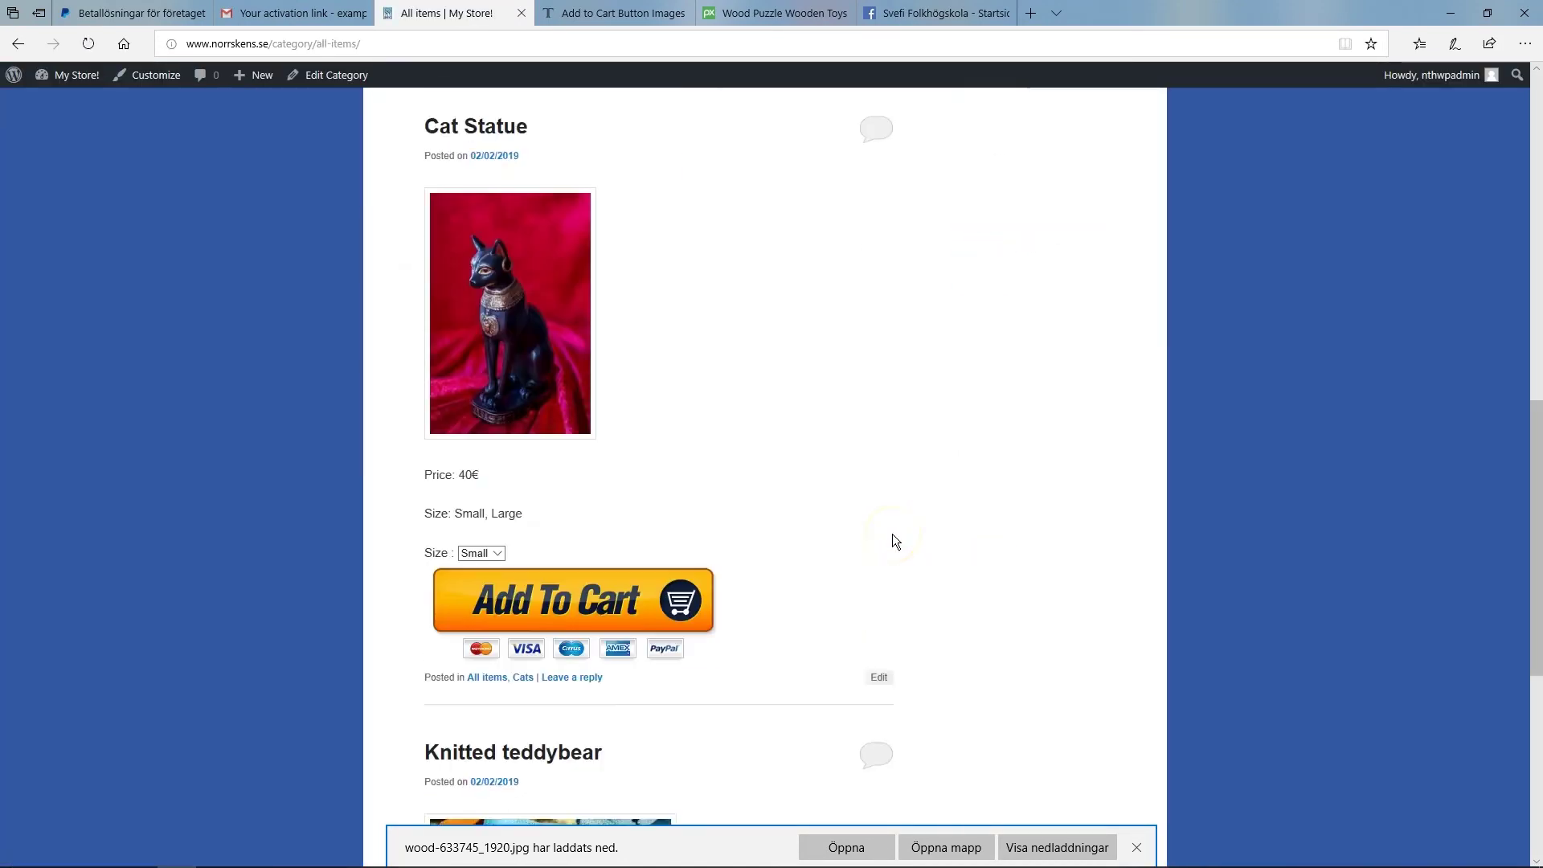
{"action": "scroll", "coordinate": [892, 533], "scroll_direction": "down", "scroll_amount": 6}
{"action": "scroll", "coordinate": [892, 537], "scroll_direction": "up", "scroll_amount": 4}
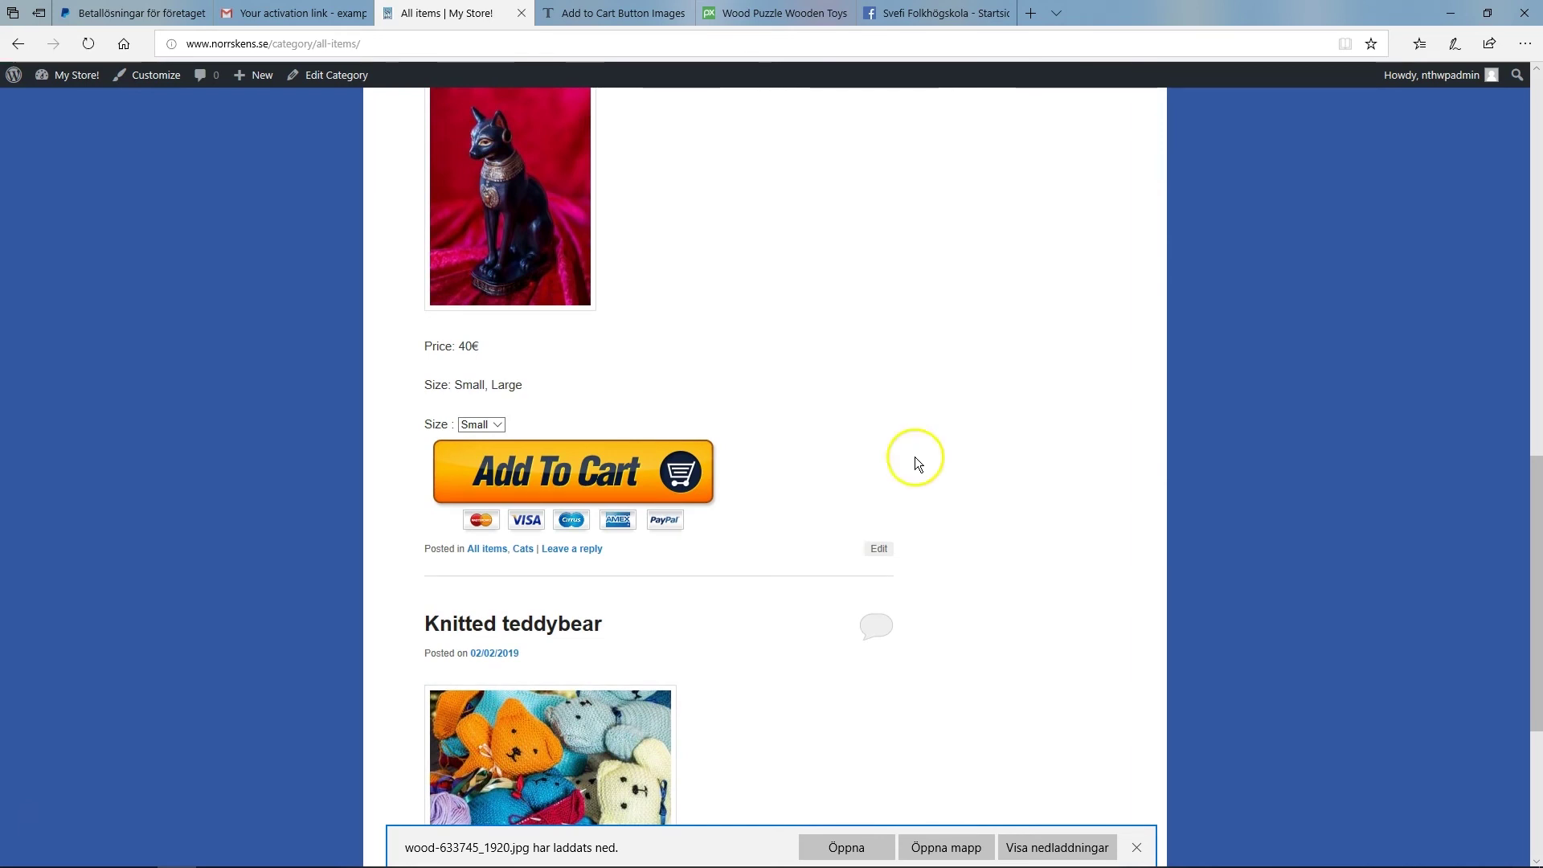
{"action": "scroll", "coordinate": [914, 457], "scroll_direction": "up", "scroll_amount": 12}
{"action": "scroll", "coordinate": [916, 459], "scroll_direction": "down", "scroll_amount": 4}
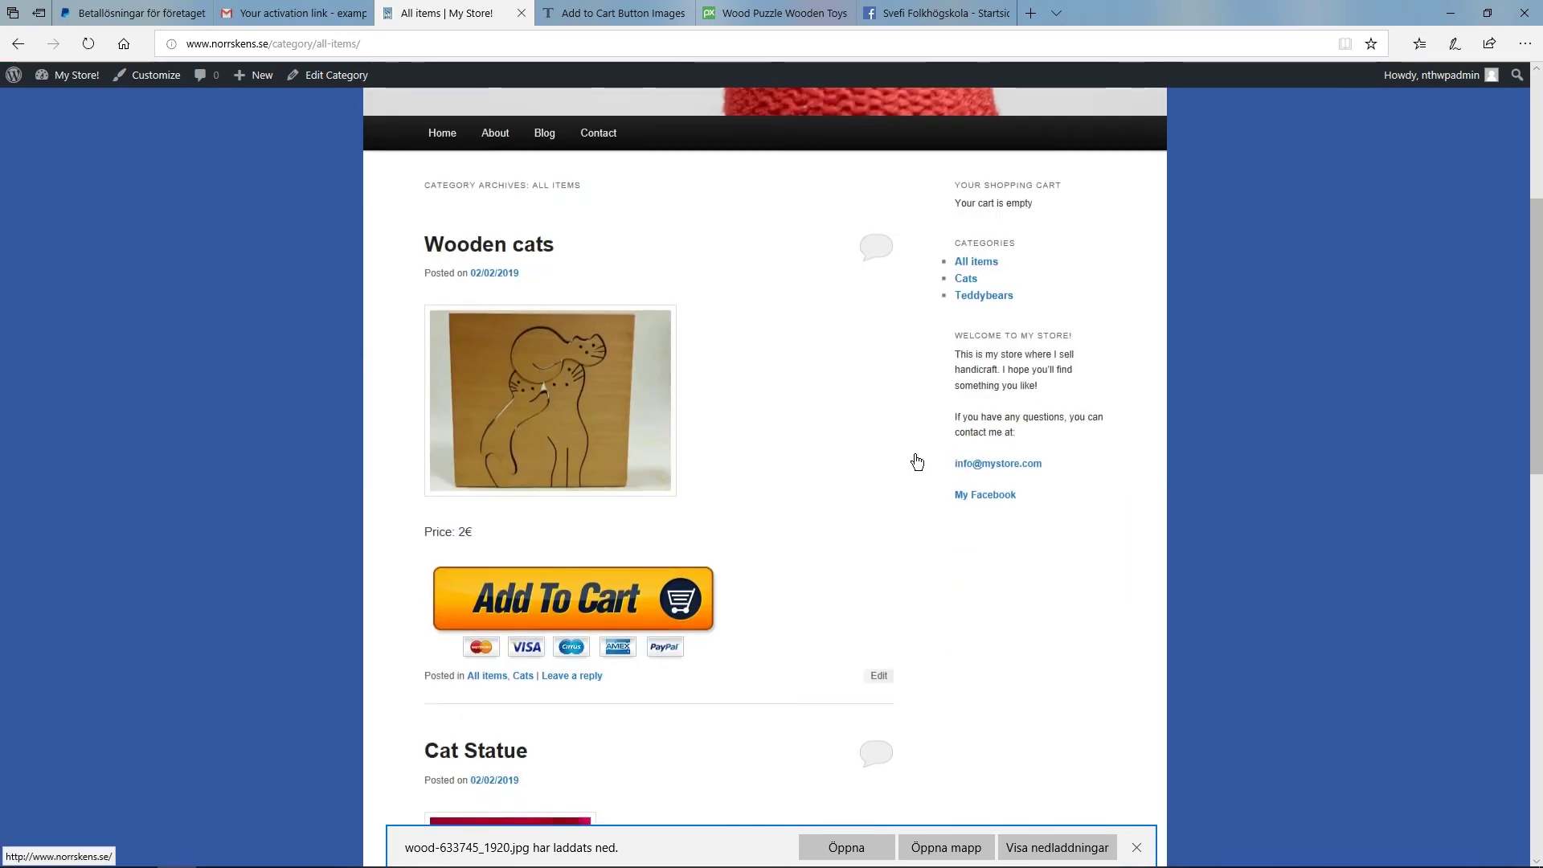
{"action": "scroll", "coordinate": [916, 460], "scroll_direction": "down", "scroll_amount": 4}
{"action": "scroll", "coordinate": [916, 460], "scroll_direction": "up", "scroll_amount": 7}
{"action": "scroll", "coordinate": [918, 462], "scroll_direction": "down", "scroll_amount": 1}
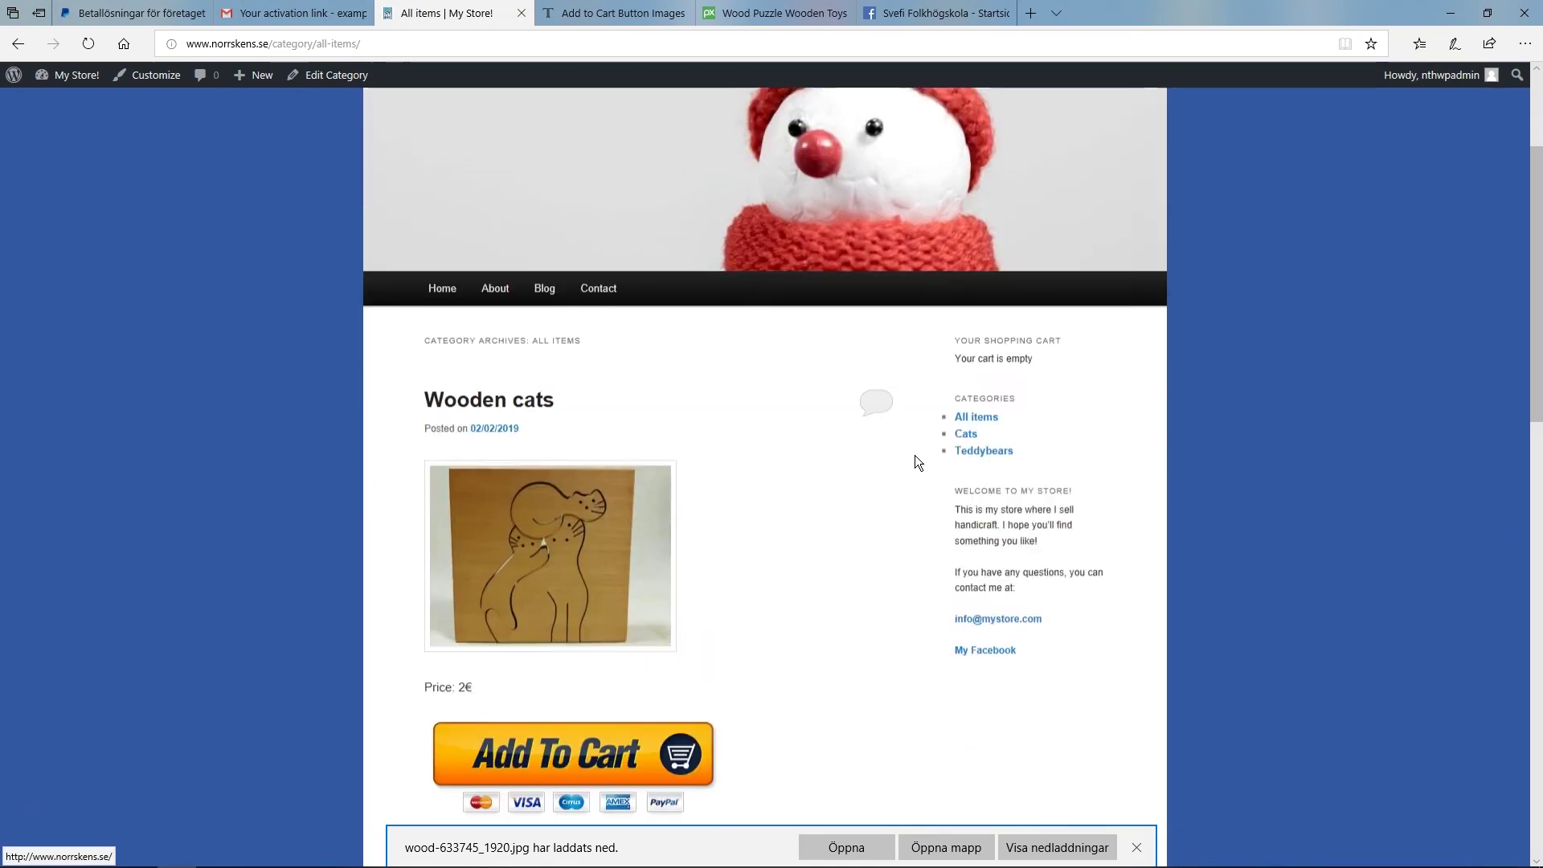
{"action": "scroll", "coordinate": [915, 463], "scroll_direction": "down", "scroll_amount": 1}
{"action": "scroll", "coordinate": [915, 455], "scroll_direction": "down", "scroll_amount": 3}
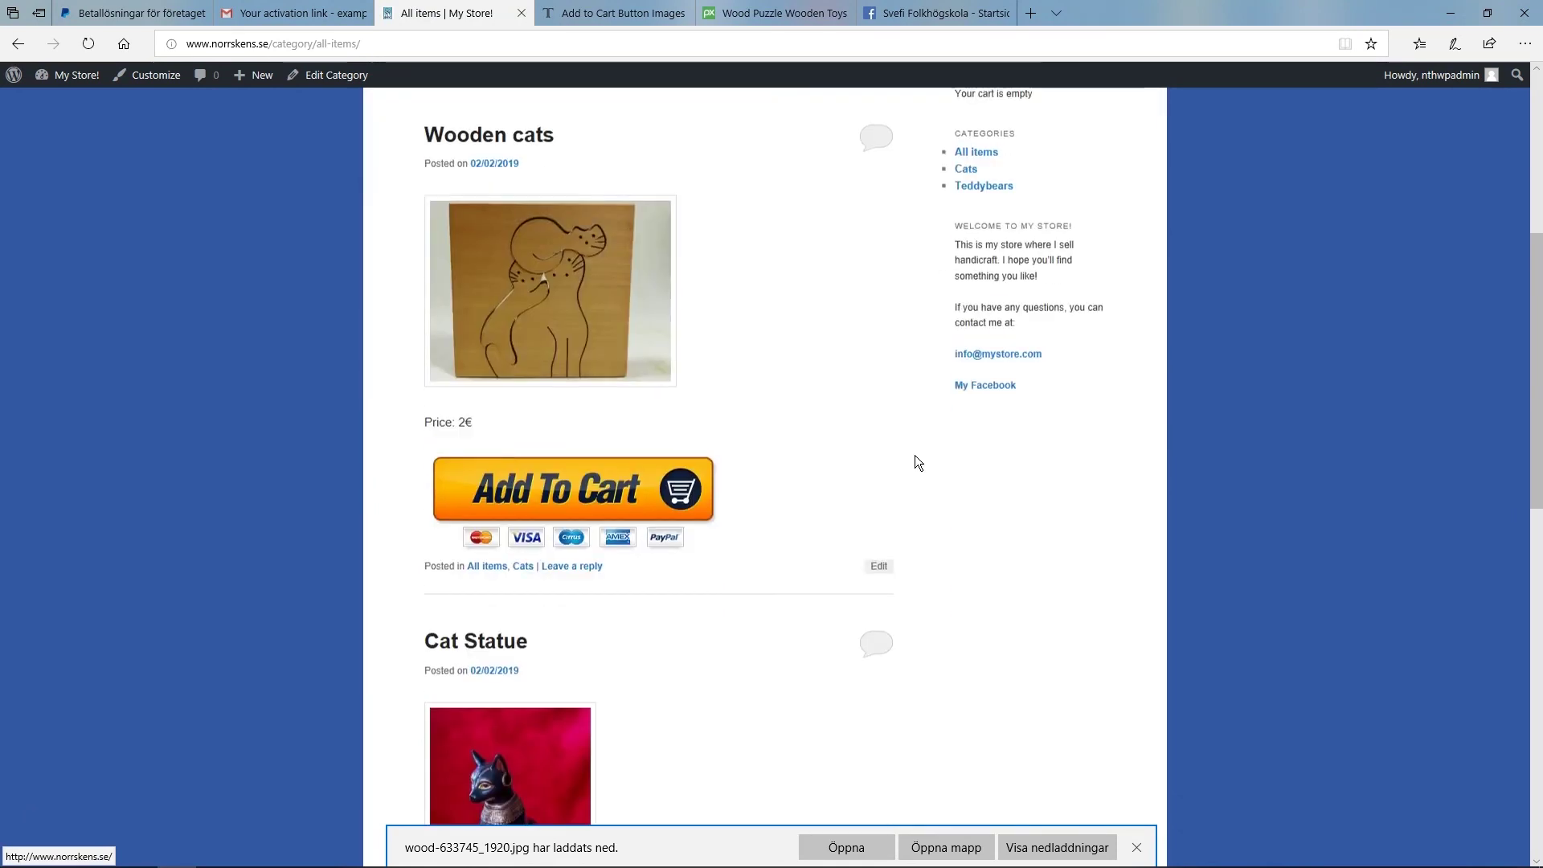
{"action": "scroll", "coordinate": [915, 455], "scroll_direction": "up", "scroll_amount": 4}
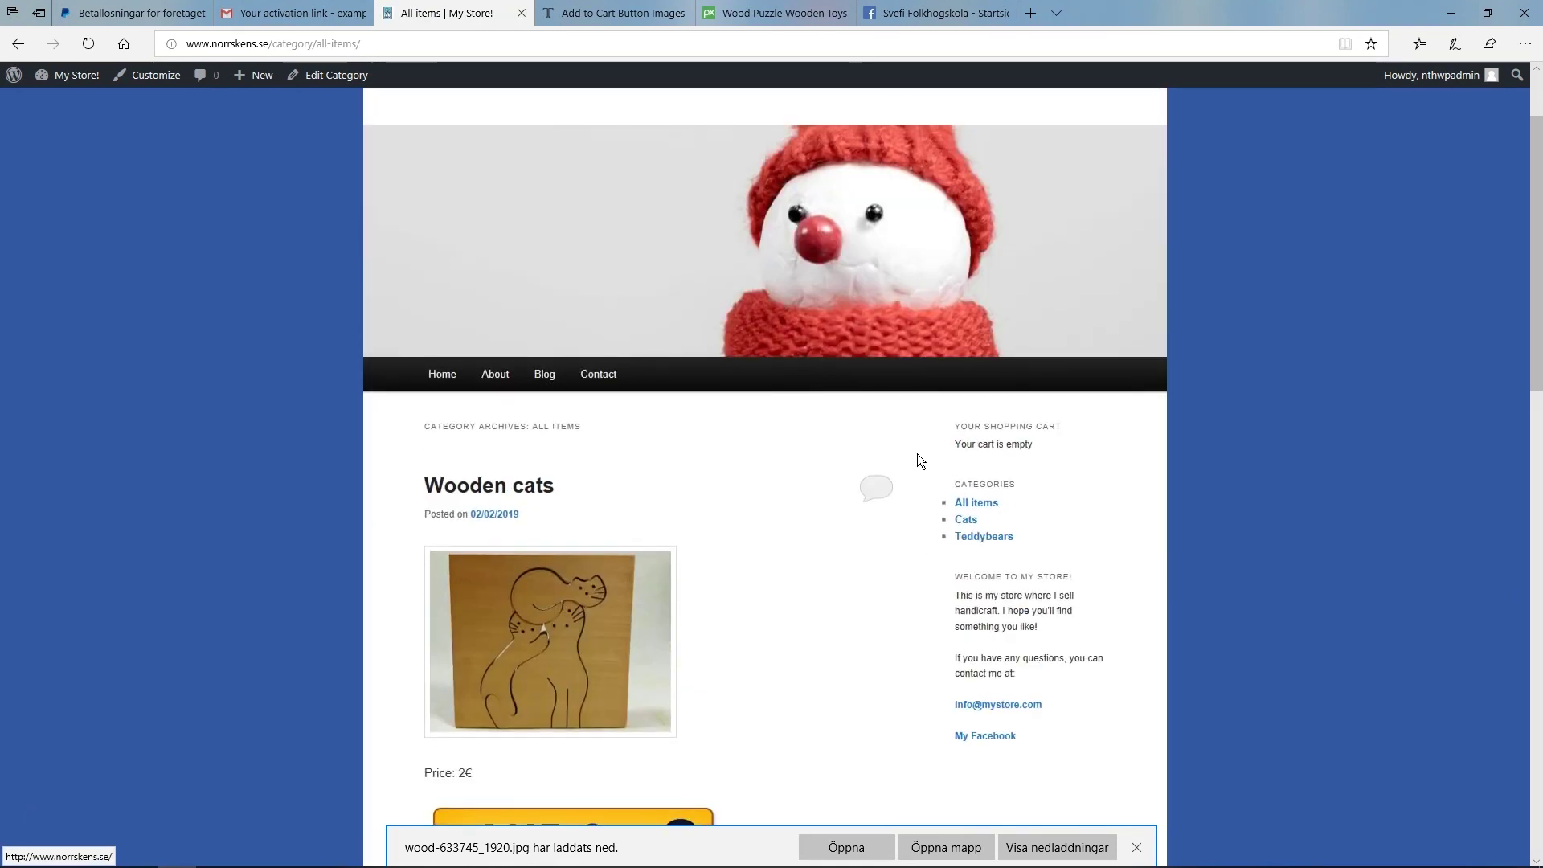
{"action": "scroll", "coordinate": [918, 454], "scroll_direction": "up", "scroll_amount": 3}
{"action": "scroll", "coordinate": [917, 454], "scroll_direction": "down", "scroll_amount": 3}
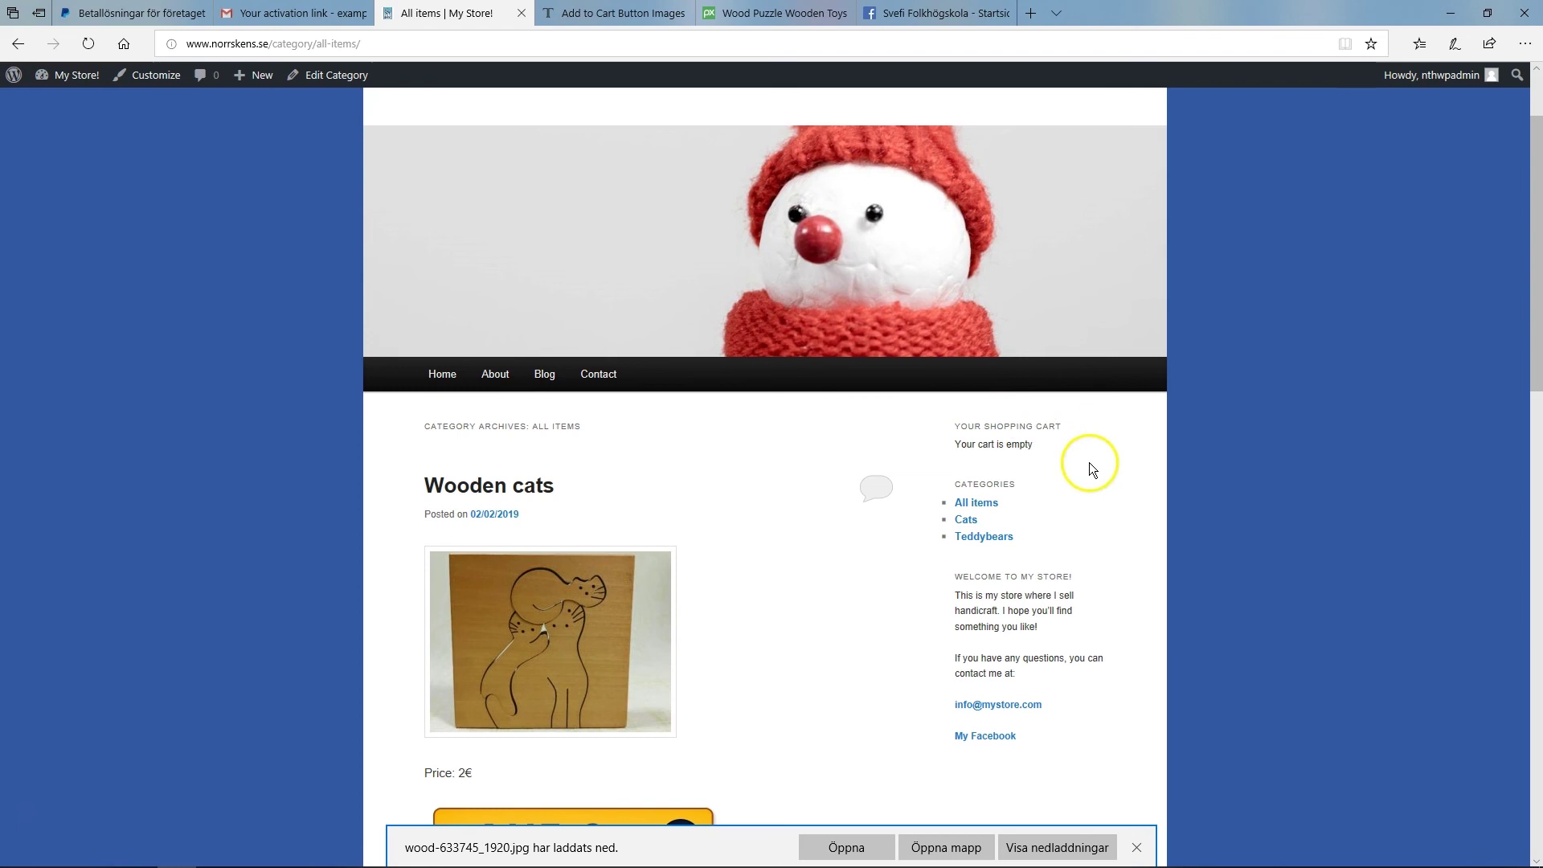
{"action": "scroll", "coordinate": [1101, 467], "scroll_direction": "down", "scroll_amount": 9}
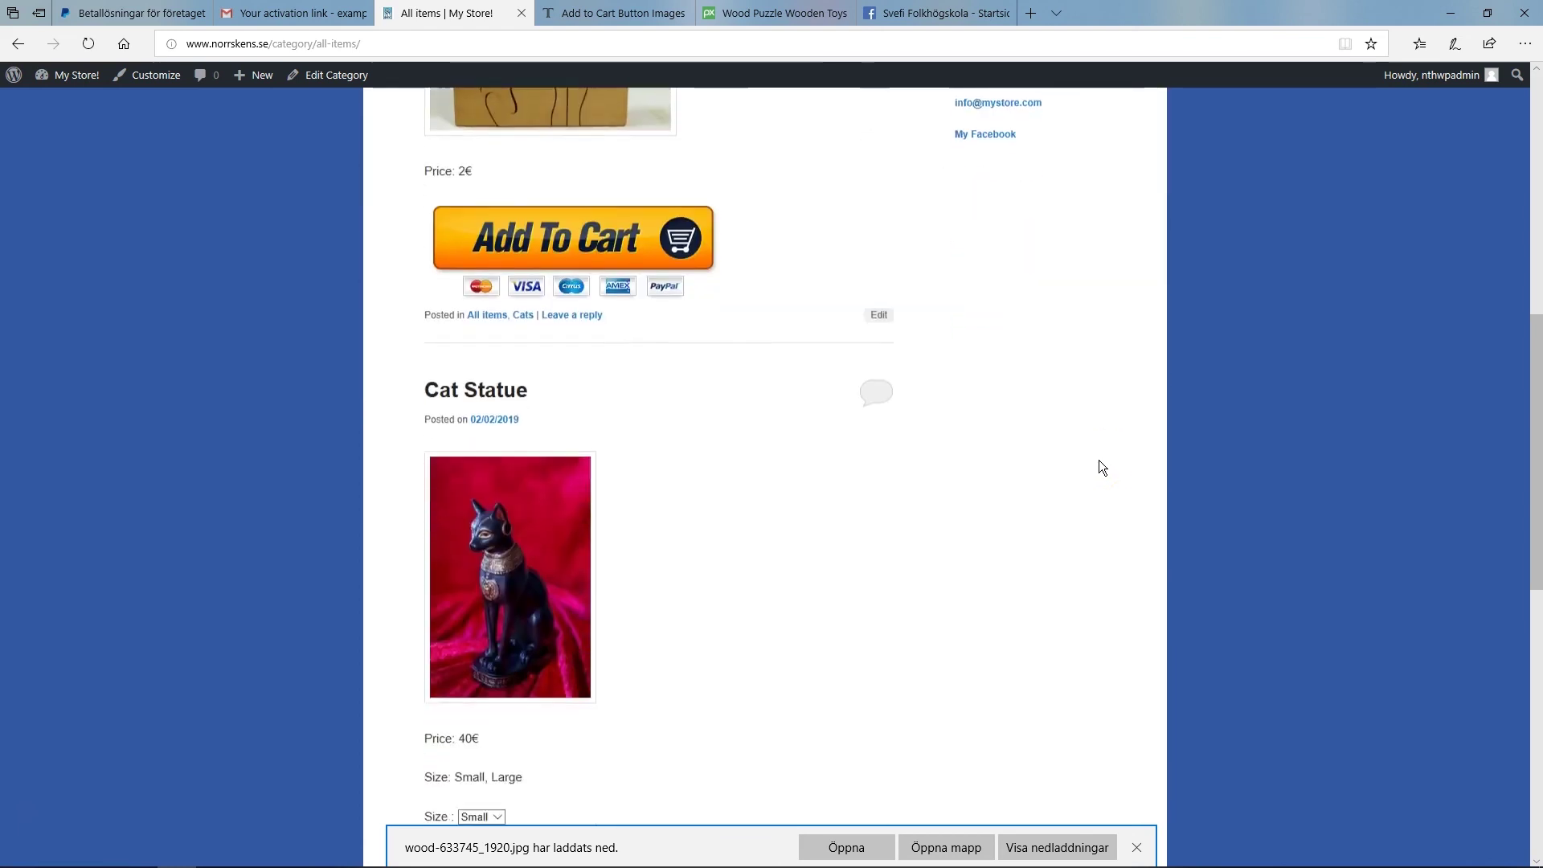
{"action": "scroll", "coordinate": [947, 215], "scroll_direction": "up", "scroll_amount": 2}
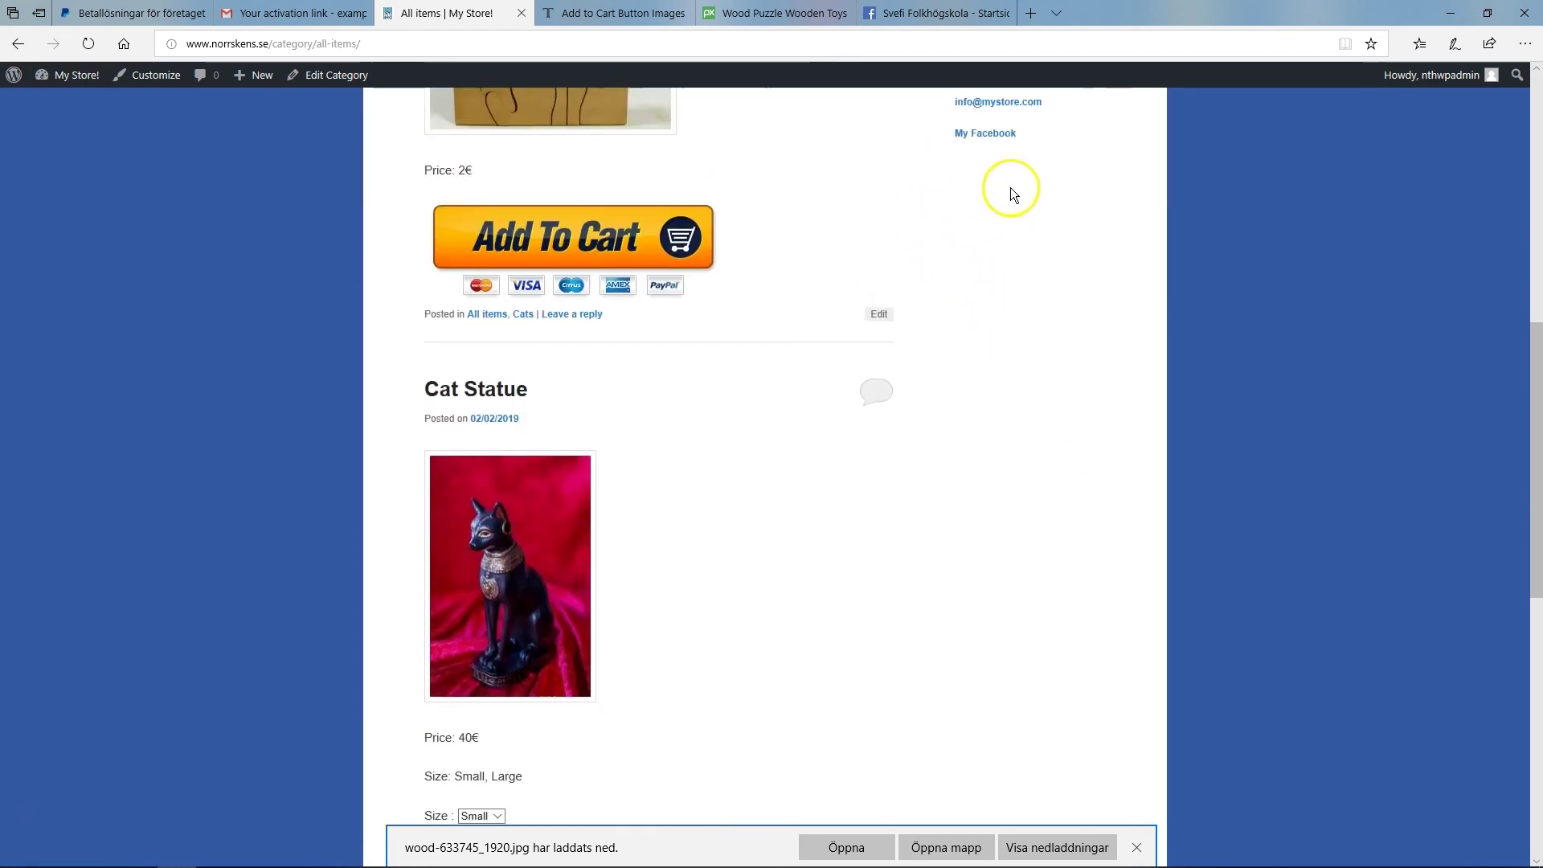
{"action": "scroll", "coordinate": [1028, 291], "scroll_direction": "down", "scroll_amount": 2}
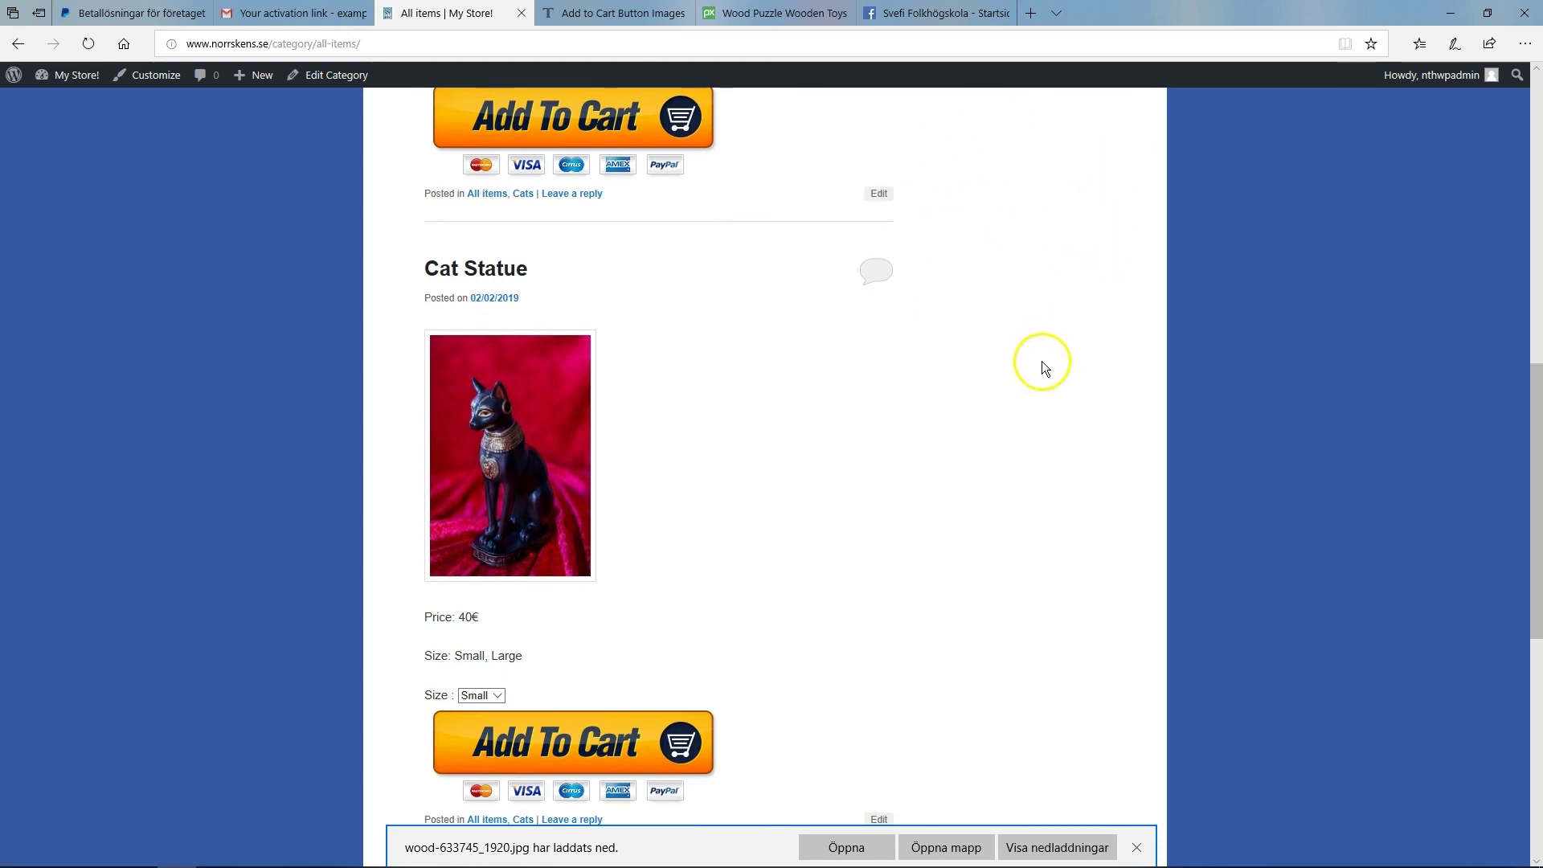
{"action": "scroll", "coordinate": [1043, 365], "scroll_direction": "up", "scroll_amount": 9}
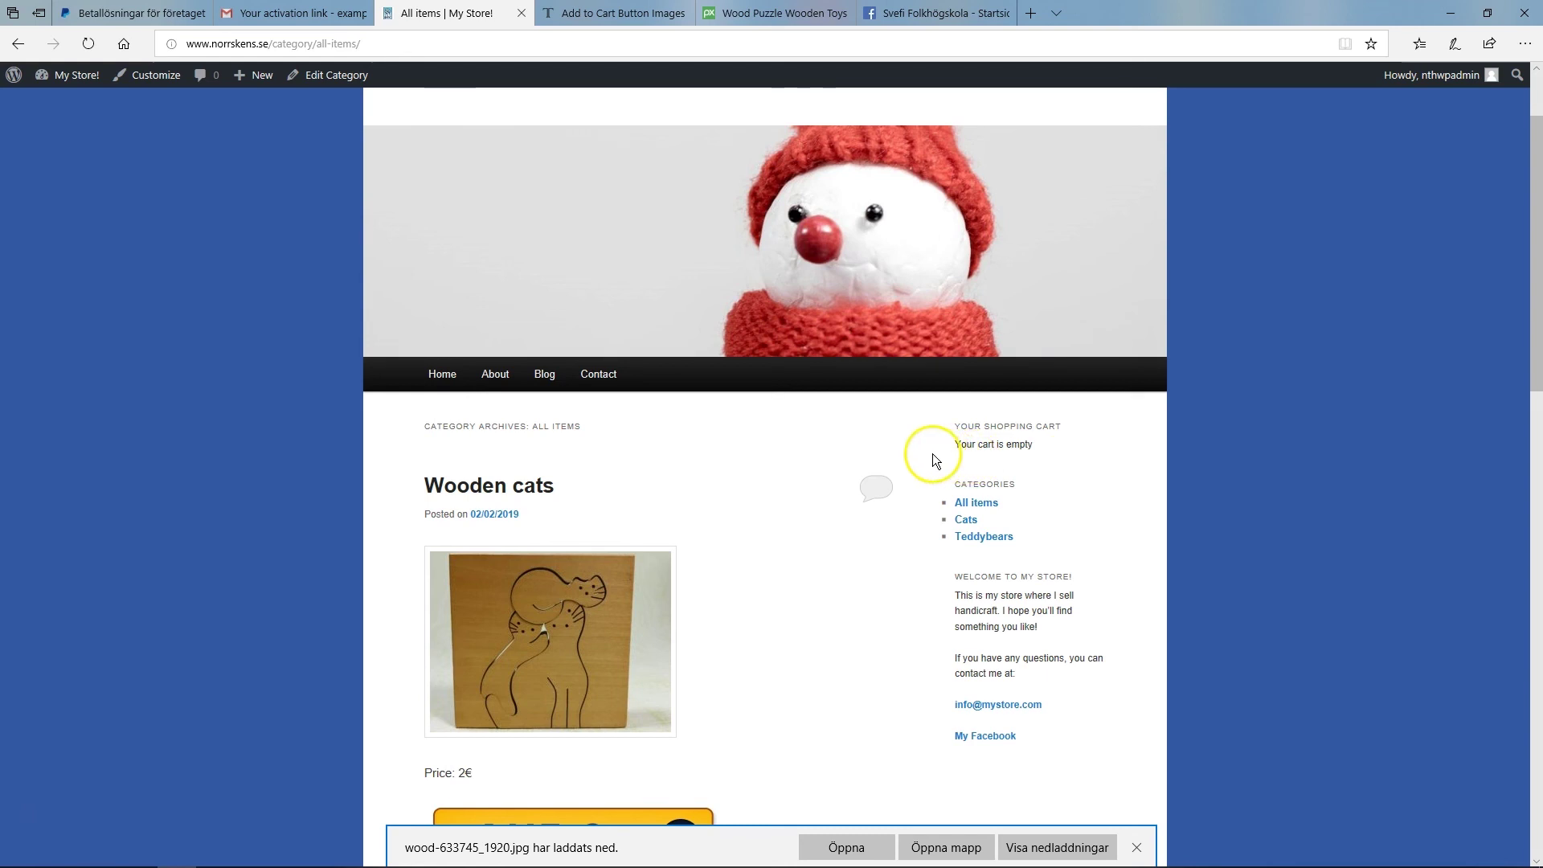
{"action": "scroll", "coordinate": [927, 454], "scroll_direction": "down", "scroll_amount": 4}
{"action": "scroll", "coordinate": [927, 455], "scroll_direction": "up", "scroll_amount": 4}
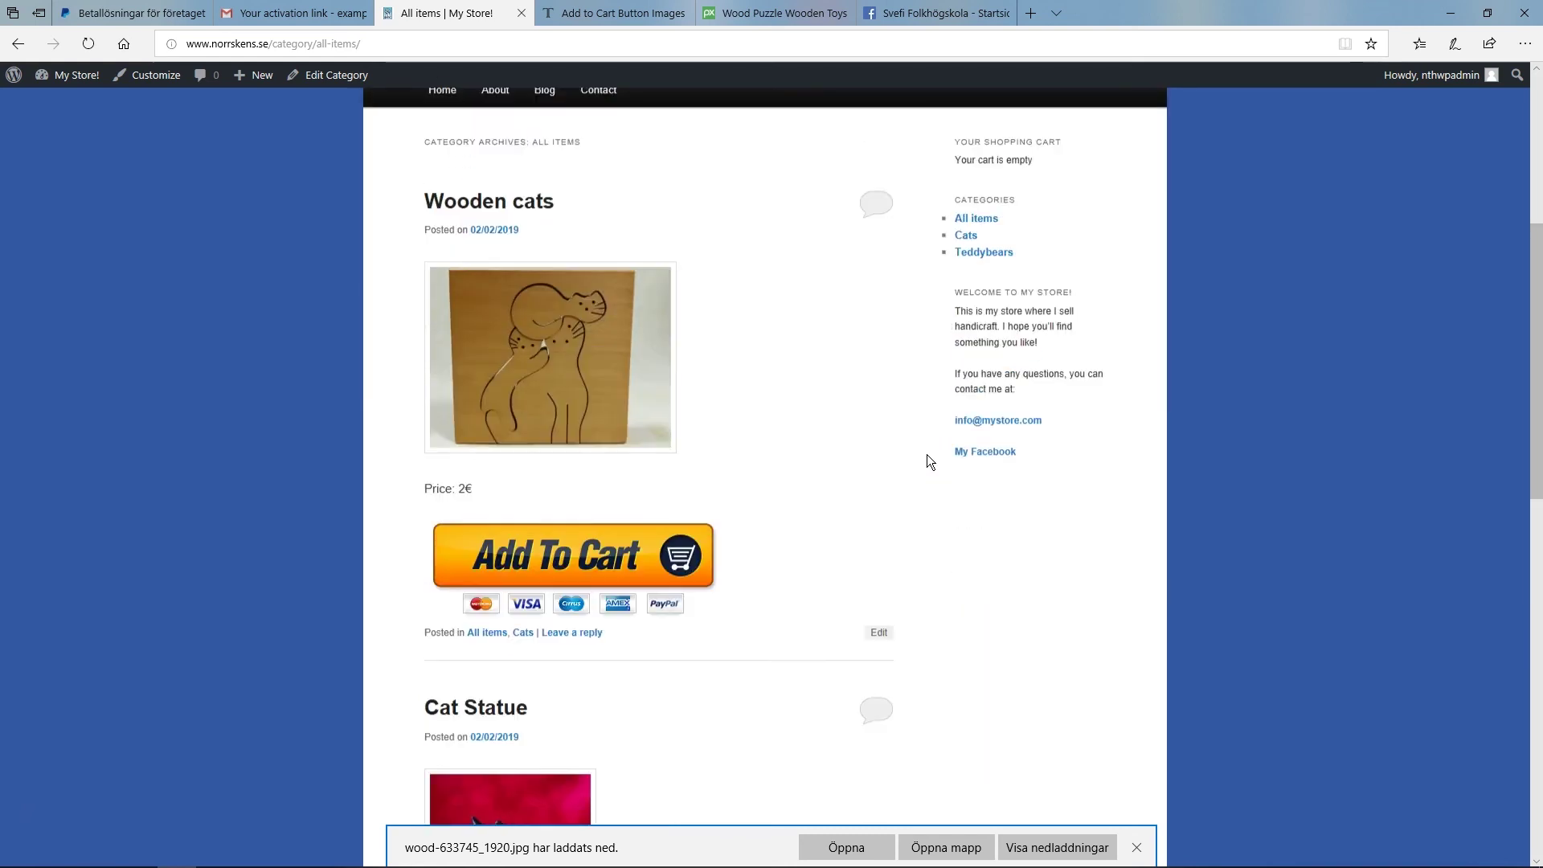
{"action": "scroll", "coordinate": [927, 455], "scroll_direction": "up", "scroll_amount": 2}
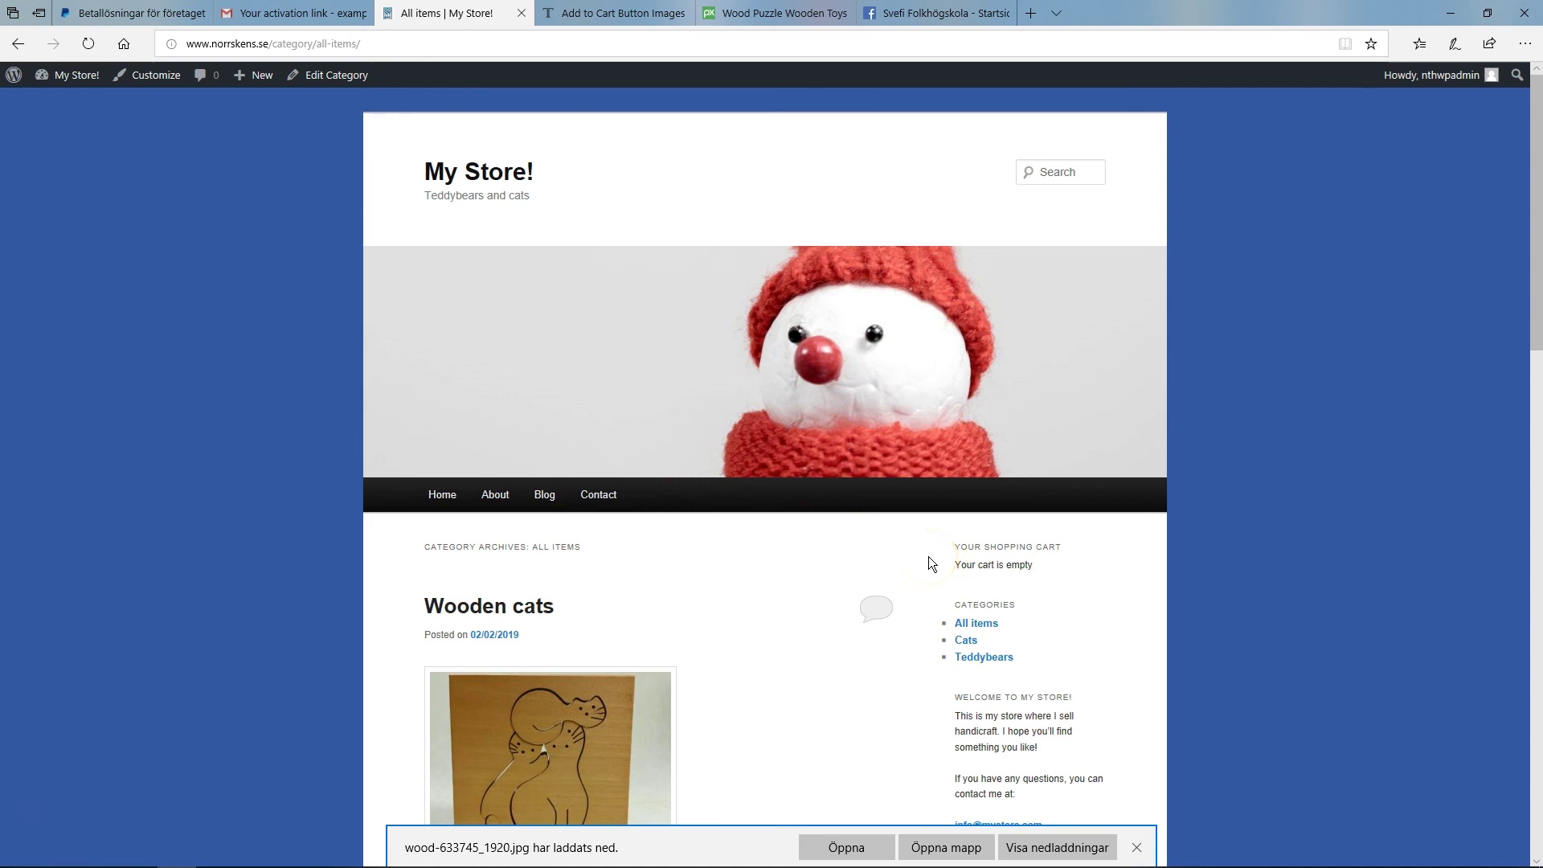
Step: Return from the store site to the WordPress admin dashboard
{"action": "mouse_move", "coordinate": [76, 76]}
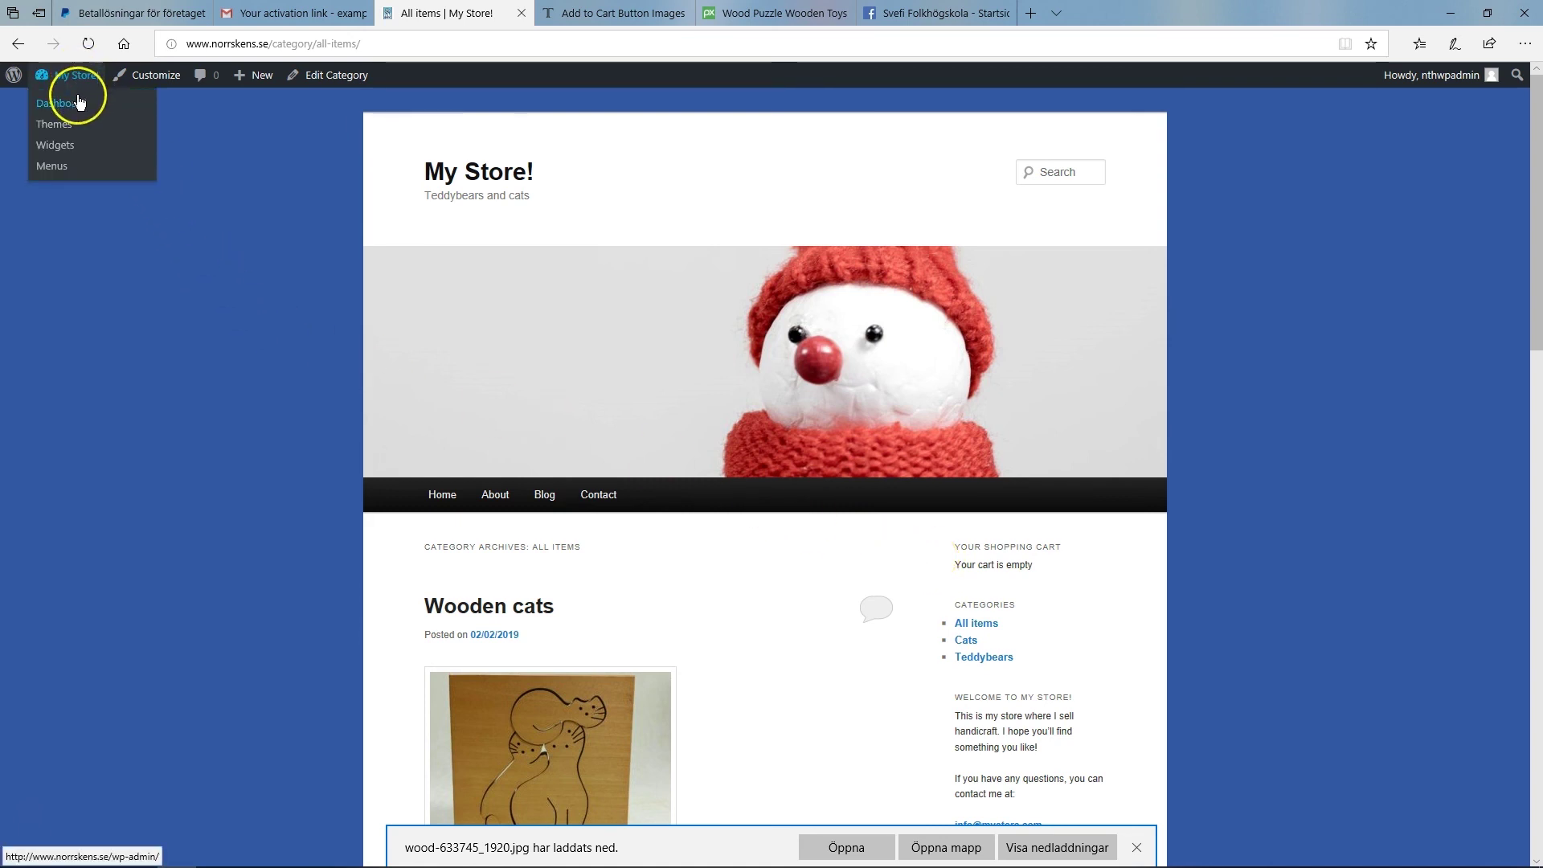
{"action": "left_click", "coordinate": [57, 103]}
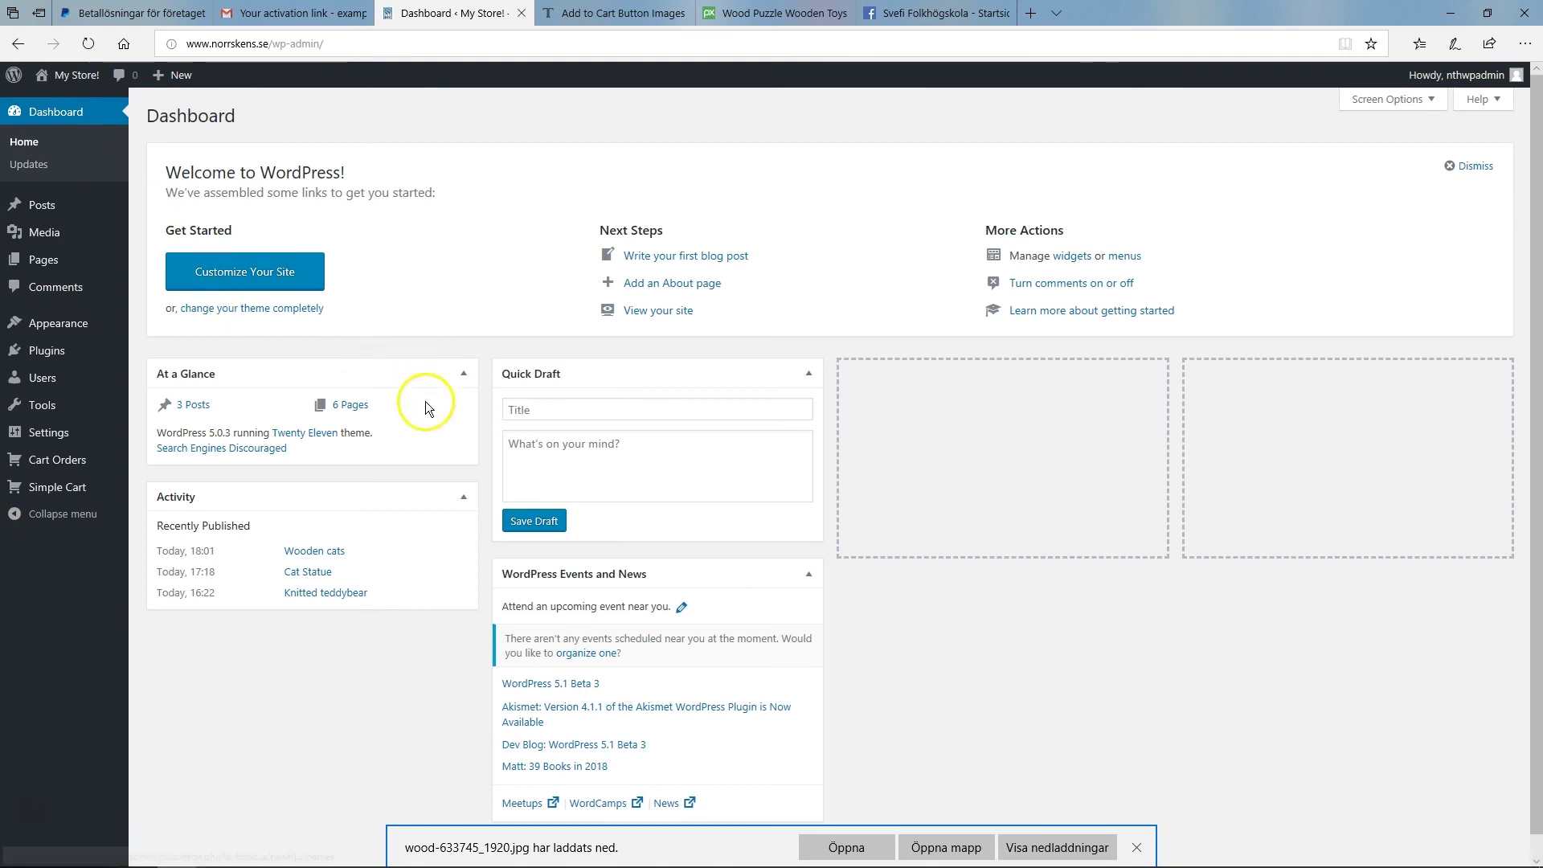